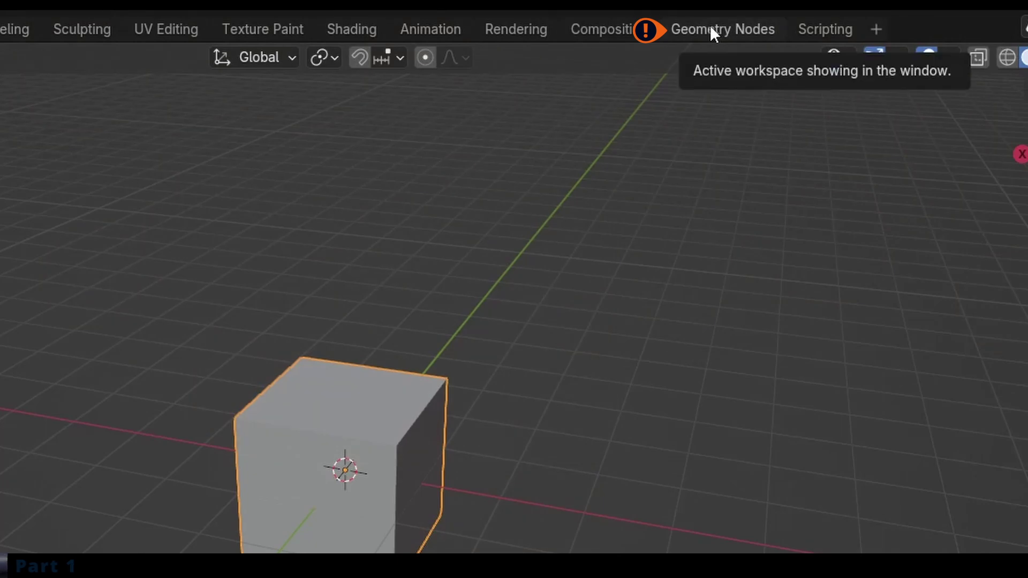
Step: Open the Geometry Nodes workspace and create a new node tree named city on the selected cube
click(711, 30)
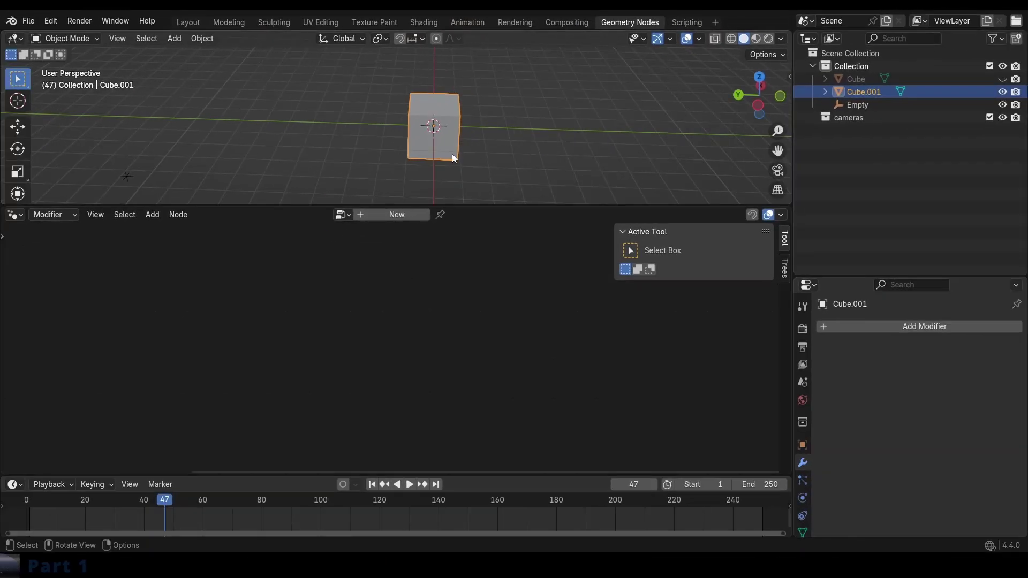
scroll(423, 181, up, 2)
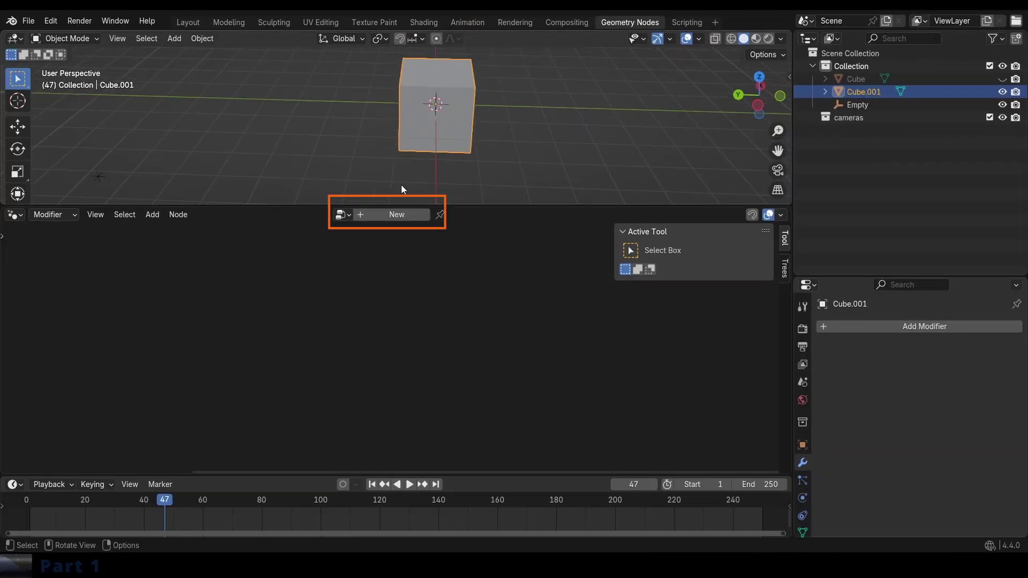
click(396, 214)
double_click(392, 211)
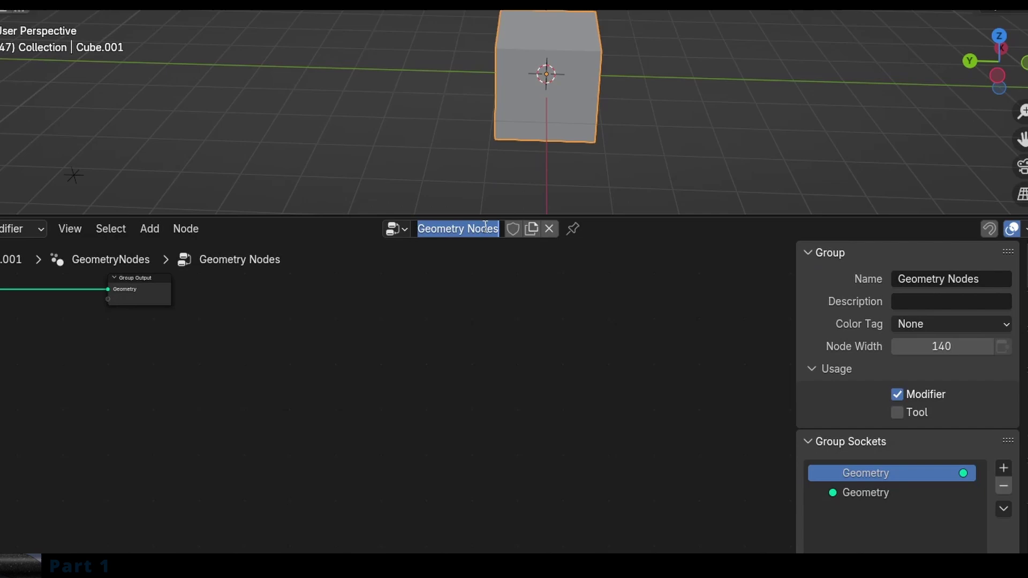
text(city)
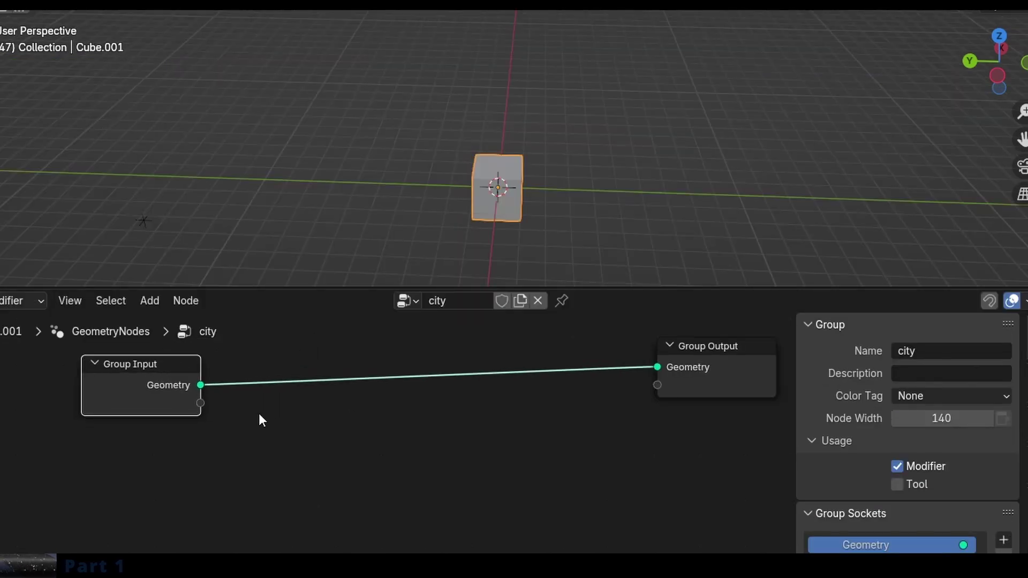
Step: Add a Grid mesh primitive node and connect its Mesh output to the Group Output's Geometry
middle_drag(259, 417, 395, 438)
key(shift+a)
mouse_move(398, 428)
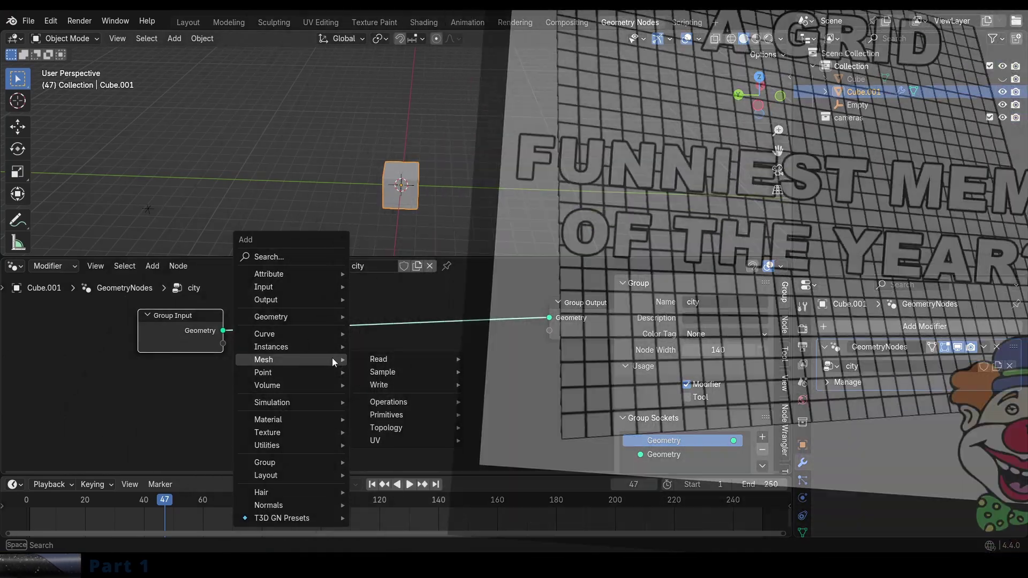
key(Escape)
key(shift+a)
mouse_move(258, 352)
mouse_move(404, 409)
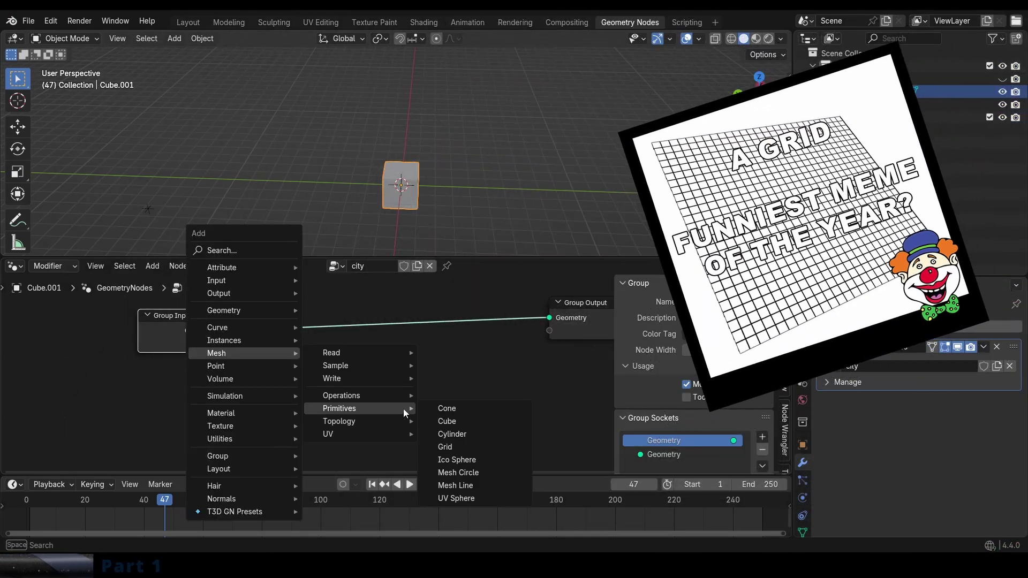
click(476, 450)
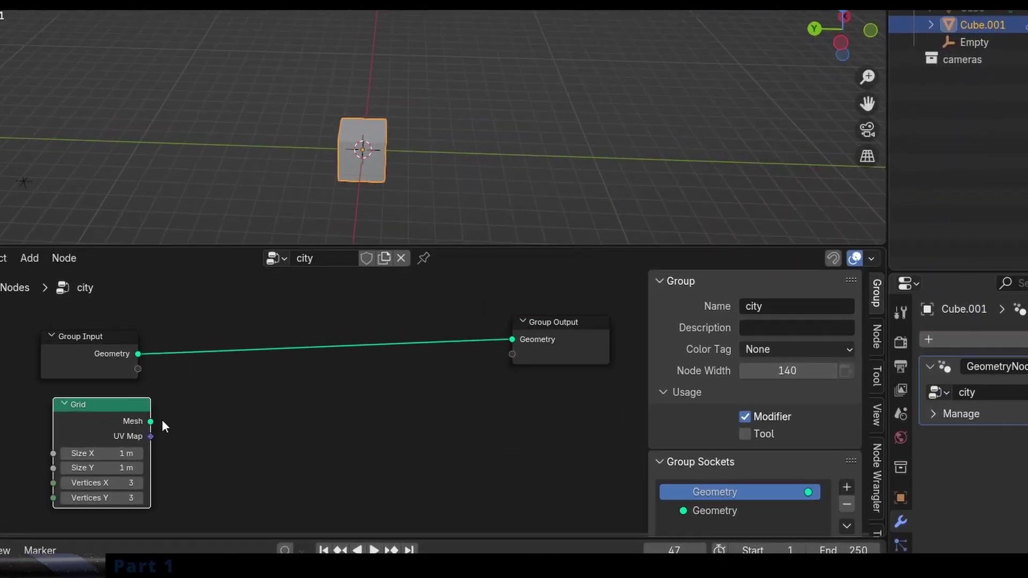
drag(357, 376, 521, 333)
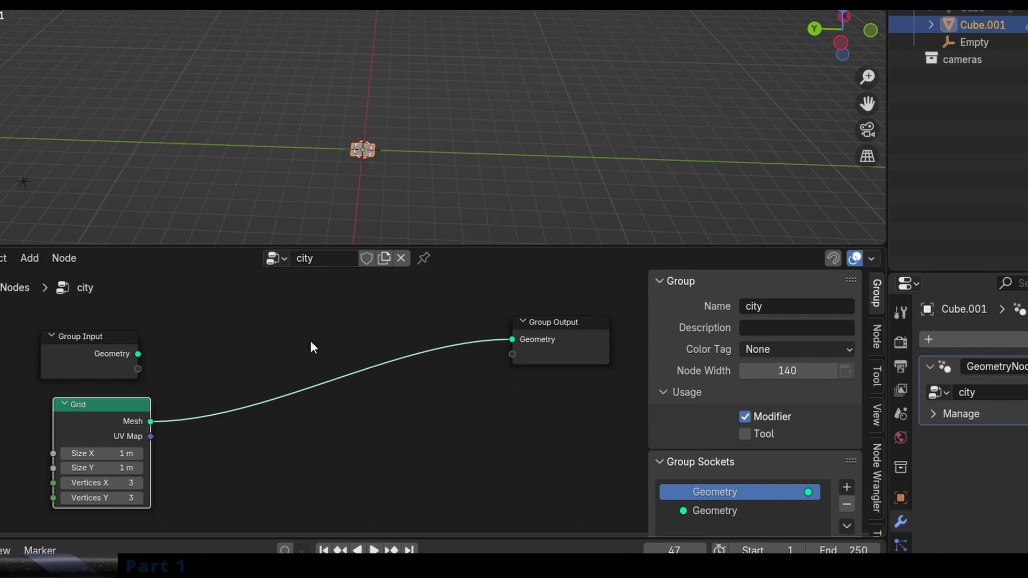
drag(82, 349, 68, 351)
Step: Set the Grid node's Size X to 16 m, Size Y to 13 m and Vertices Y to 2
click(172, 369)
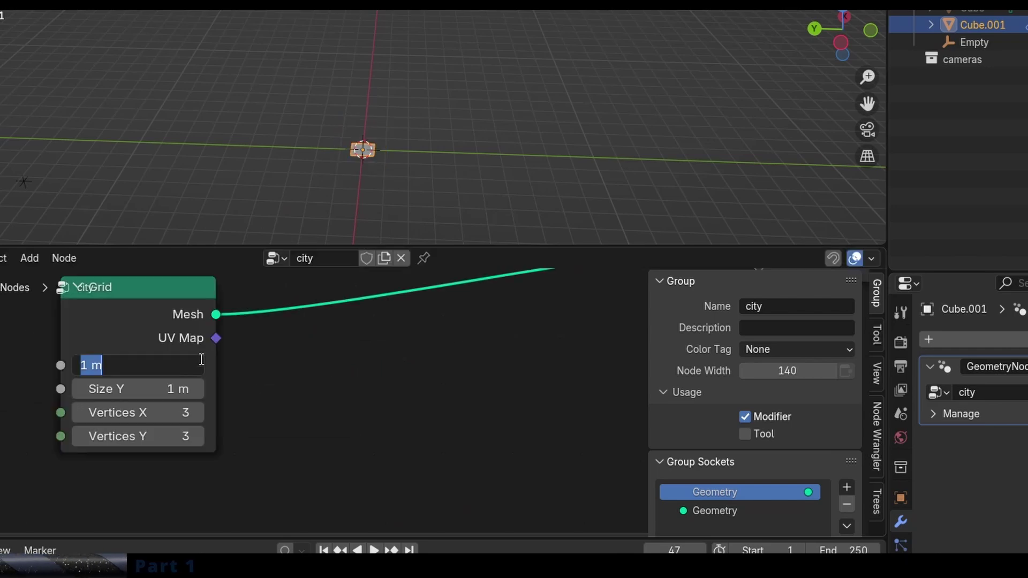
text(16)
key(Return)
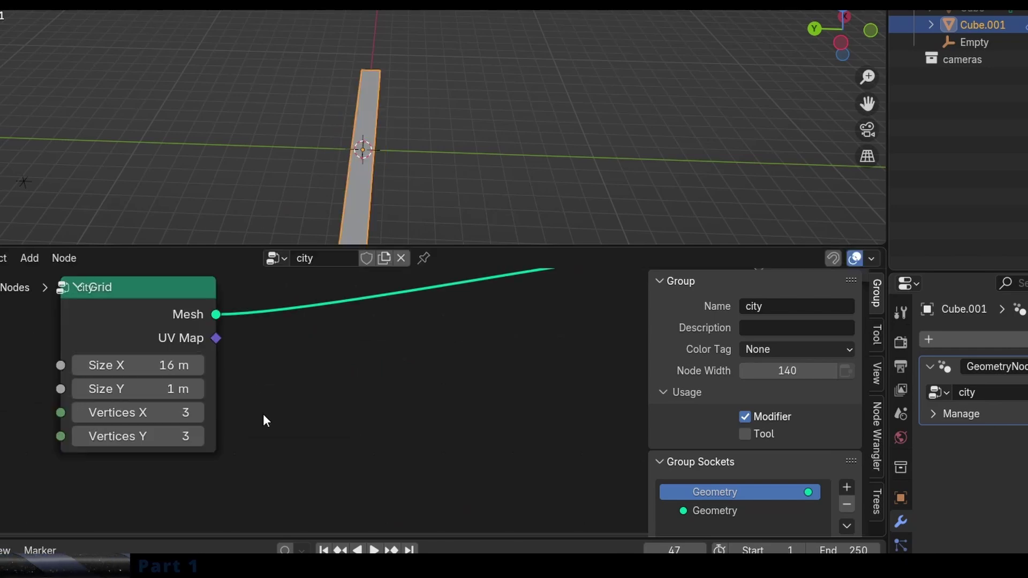
click(176, 388)
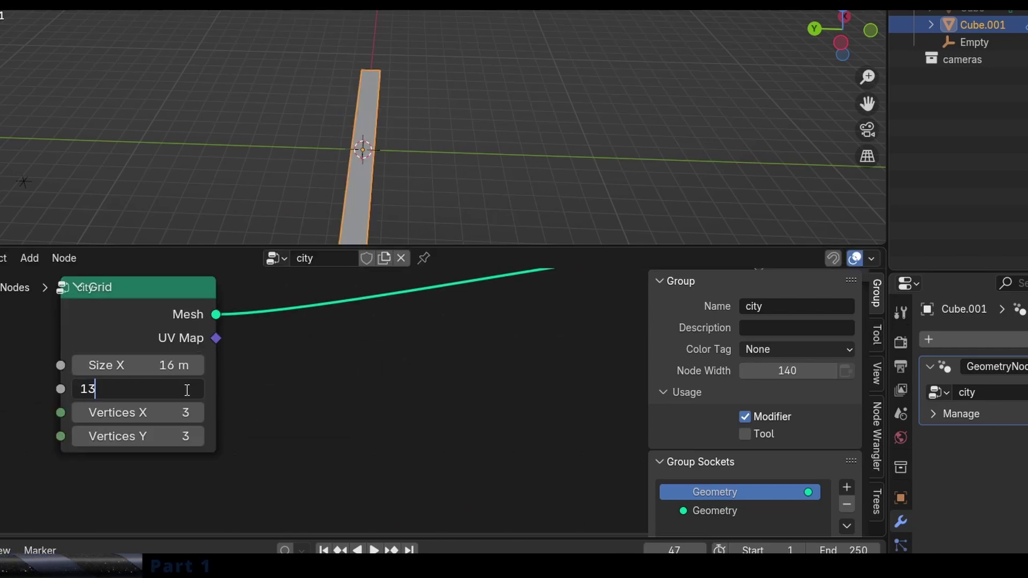
text(13)
key(Return)
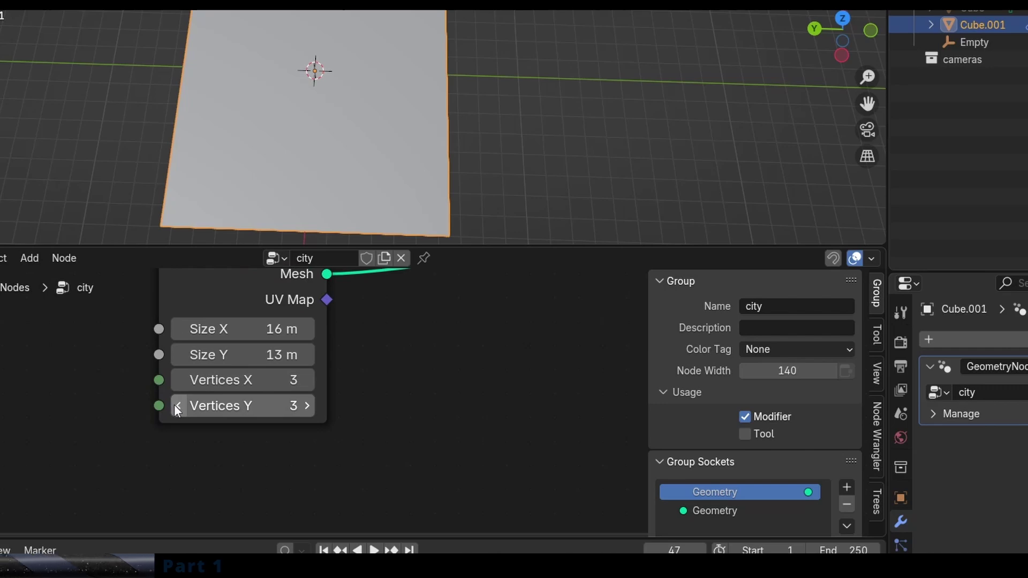
click(174, 405)
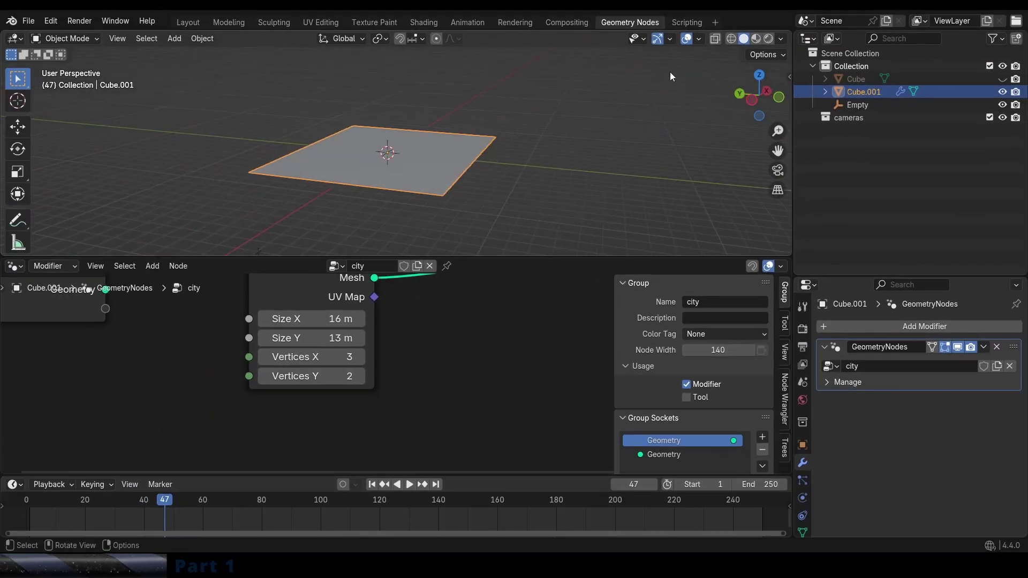
Step: Show the viewport in wireframe and insert a Subdivide Mesh node between the Grid and the Group Output
click(731, 39)
key(shift+a)
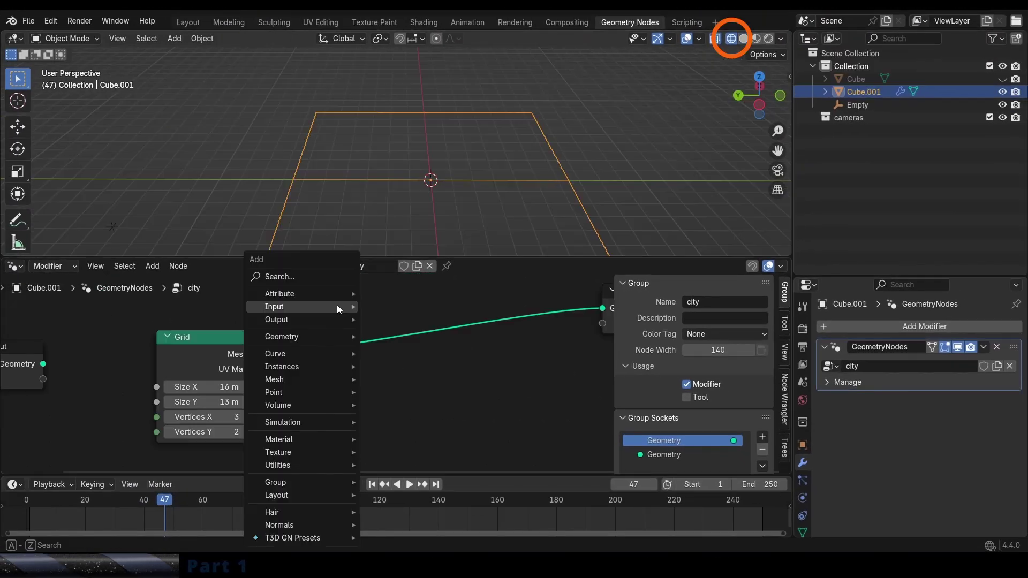
key(Escape)
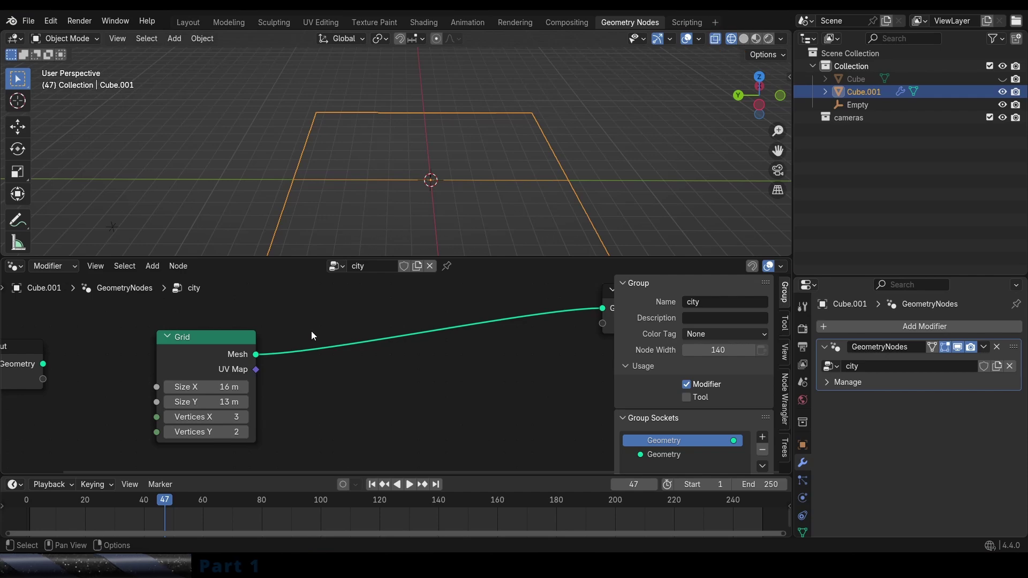
key(shift+a)
mouse_move(300, 379)
mouse_move(412, 426)
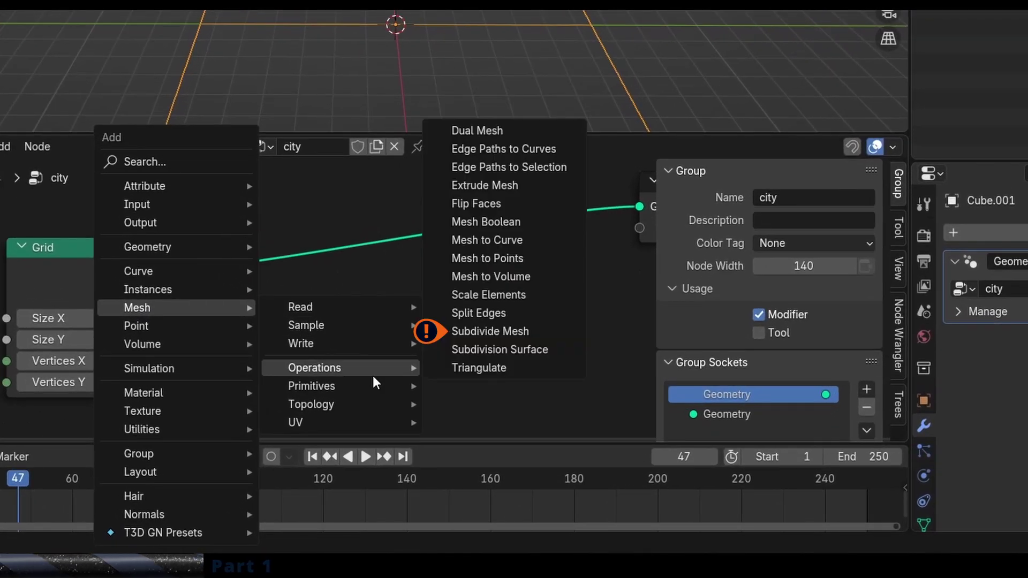
click(520, 325)
click(224, 224)
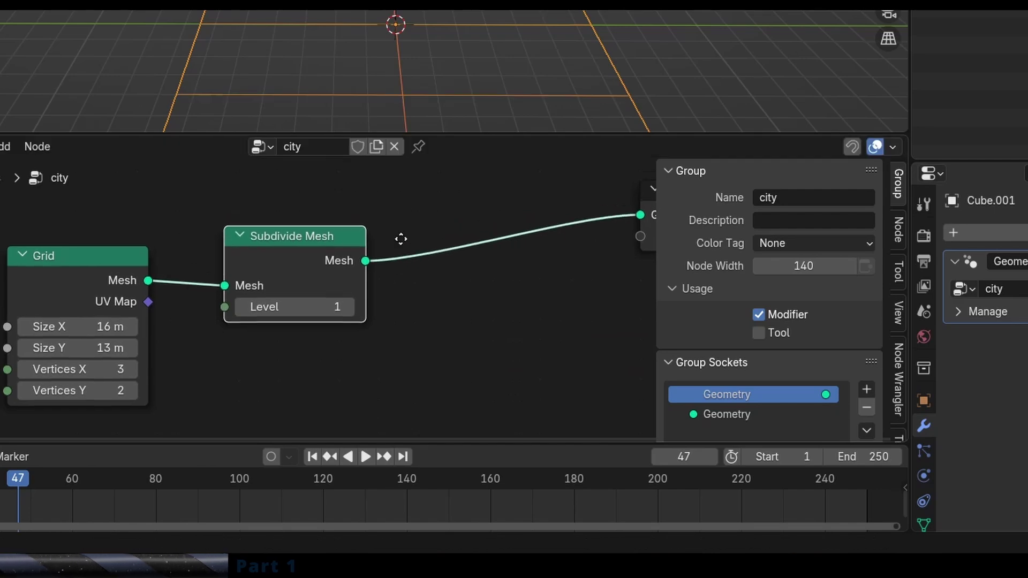
Step: Set the Subdivide Mesh node's Level to 4
click(351, 308)
click(351, 308)
click(351, 308)
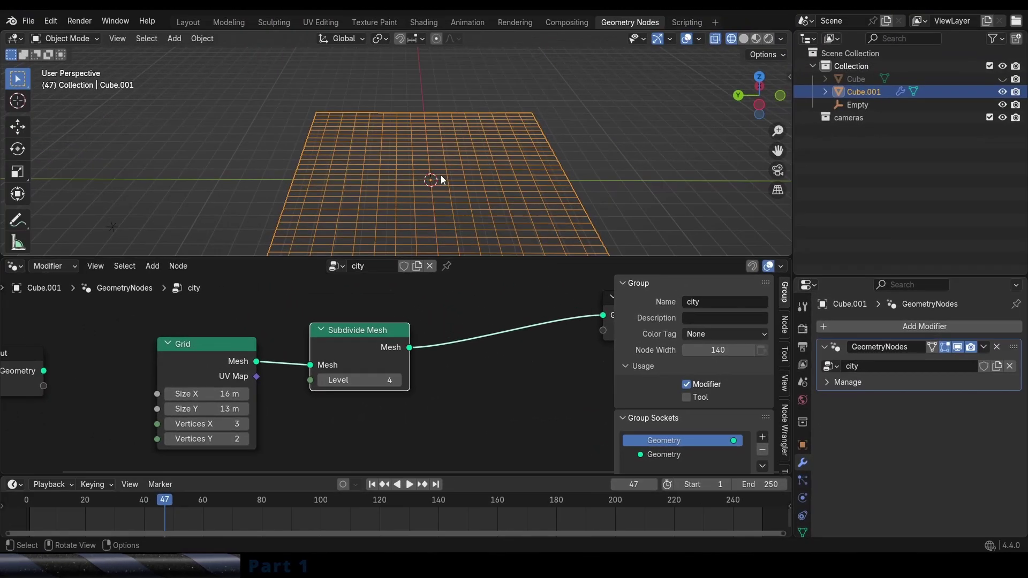
scroll(442, 203, up, 6)
scroll(406, 367, down, 2)
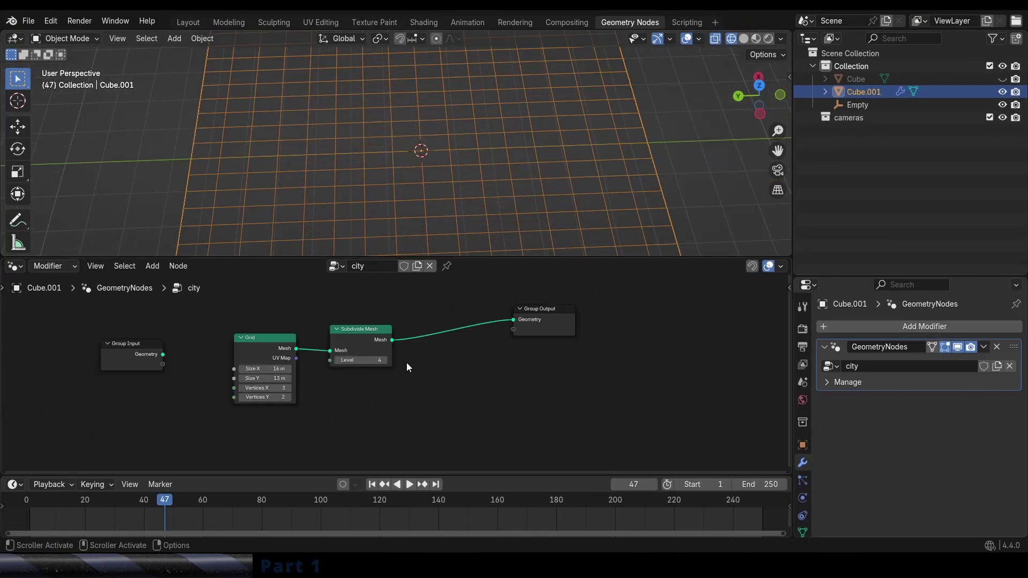
Step: Insert a Split Edges node between Subdivide Mesh and the Group Output
click(365, 331)
scroll(445, 345, up, 3)
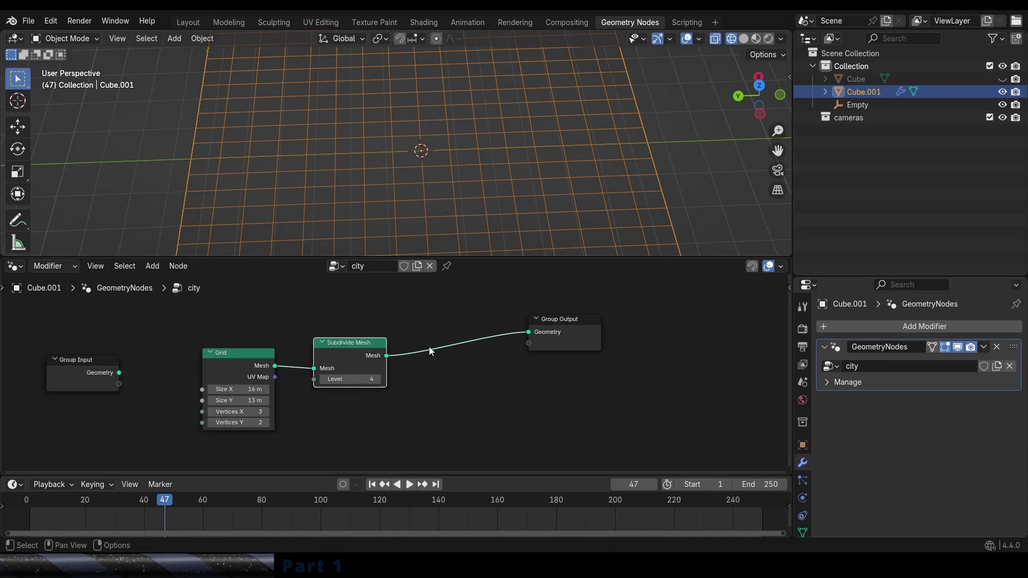
key(shift+a)
mouse_move(398, 361)
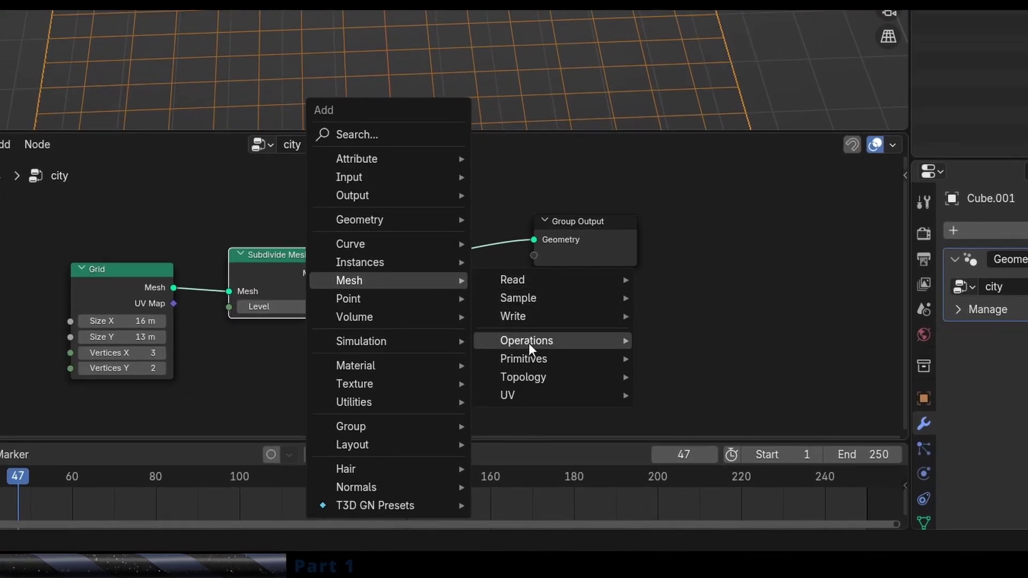
mouse_move(529, 345)
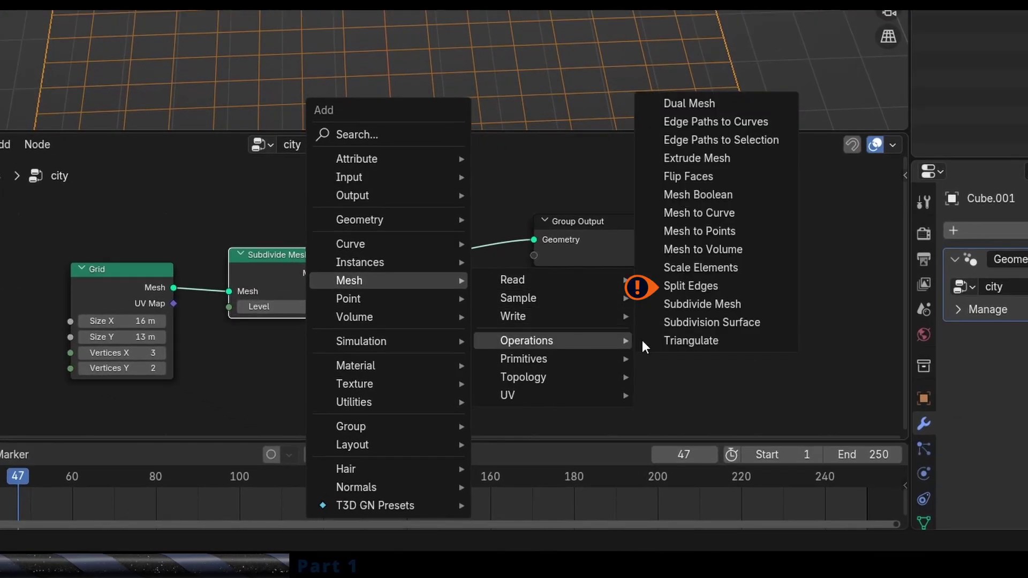
click(720, 287)
click(387, 242)
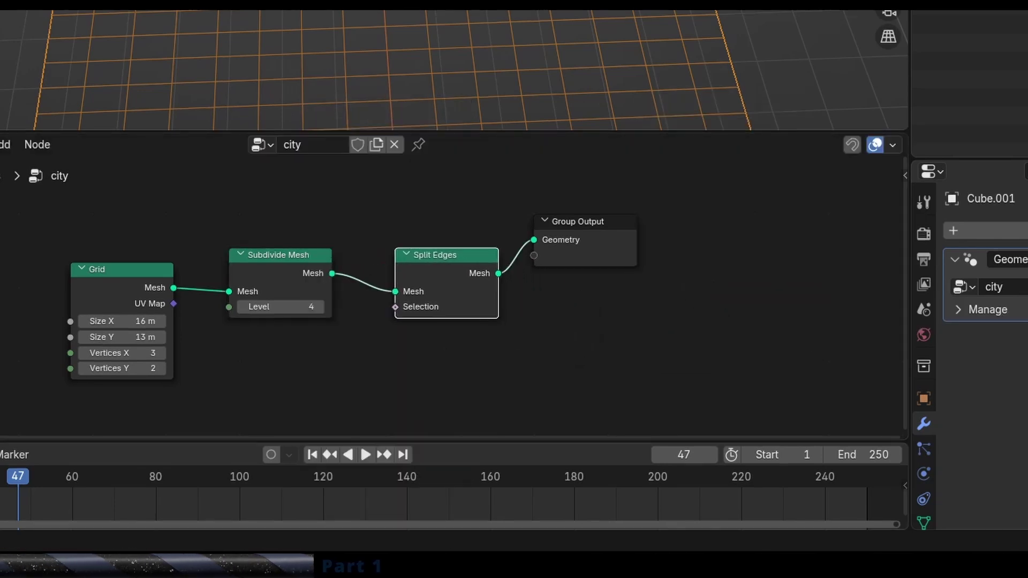
Step: Add a Noise Texture node below the mesh nodes and connect its Fac output to the Split Edges Selection
middle_drag(582, 295, 605, 242)
scroll(455, 271, down, 5)
middle_drag(447, 270, 493, 260)
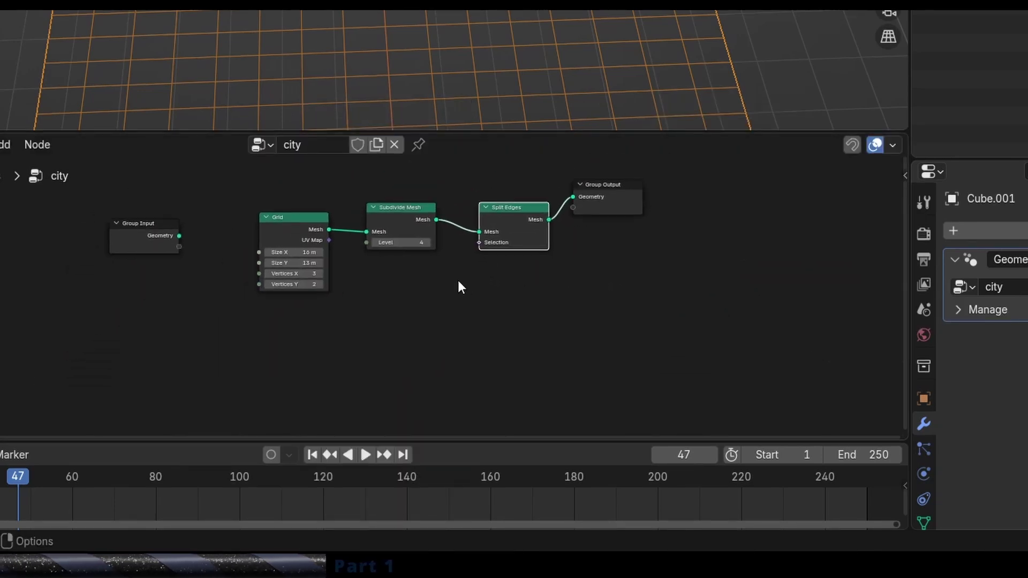
scroll(458, 281, up, 3)
key(shift+a)
mouse_move(372, 376)
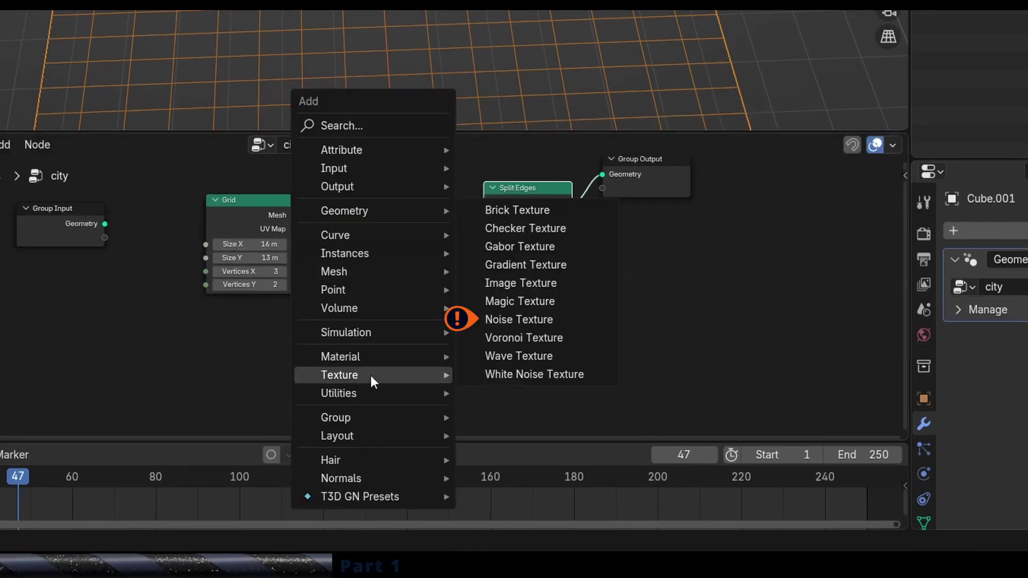
click(534, 318)
click(332, 289)
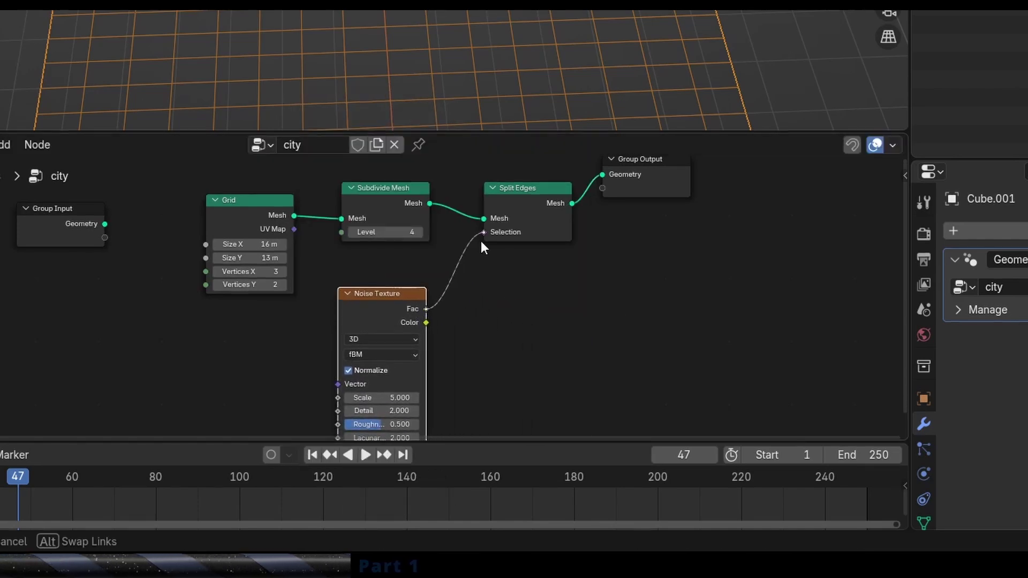
drag(481, 241, 483, 234)
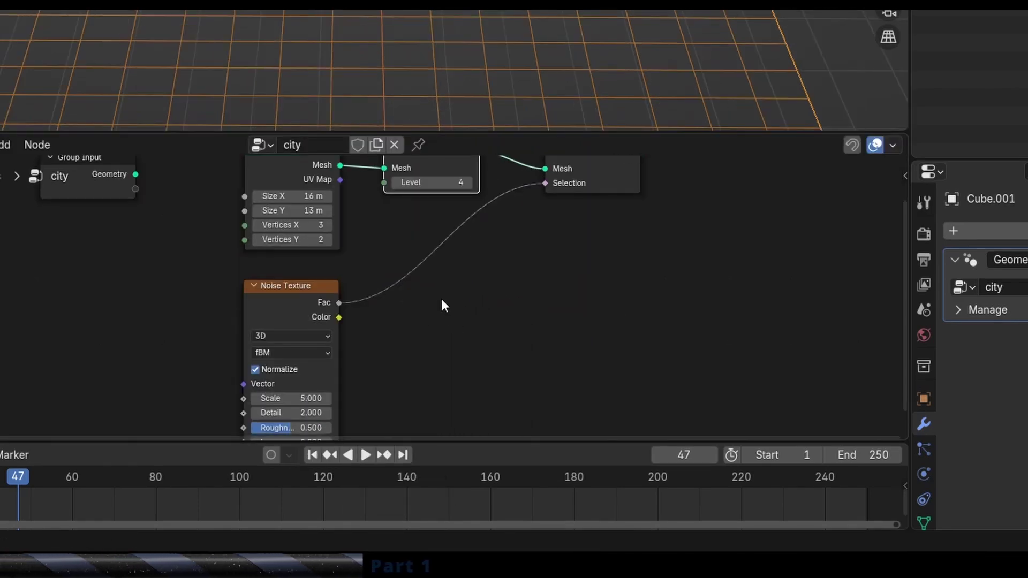
Step: Insert a Color Ramp node between the Noise Texture's Fac output and the Split Edges Selection
key(shift+a)
mouse_move(428, 270)
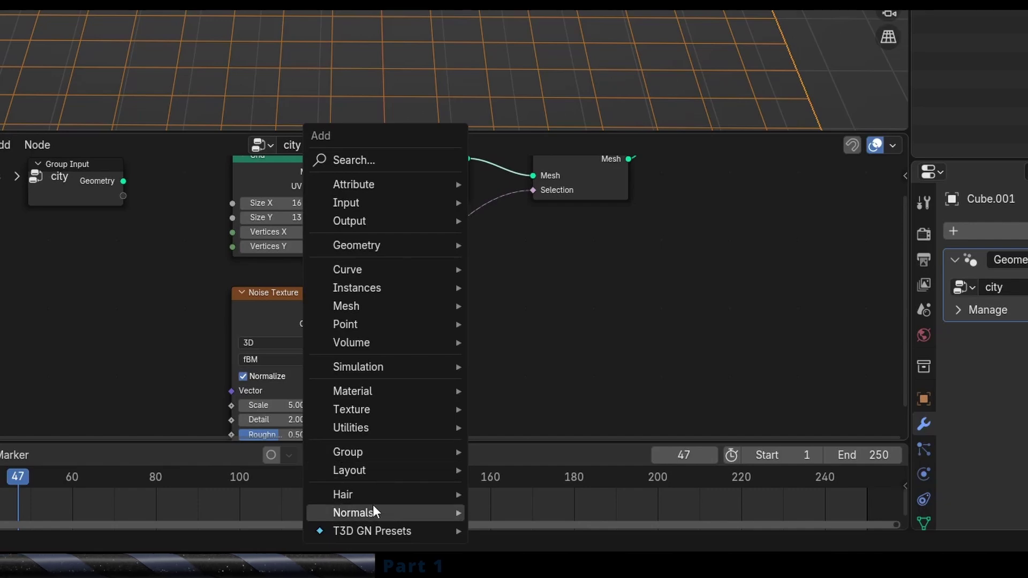
mouse_move(386, 427)
mouse_move(545, 182)
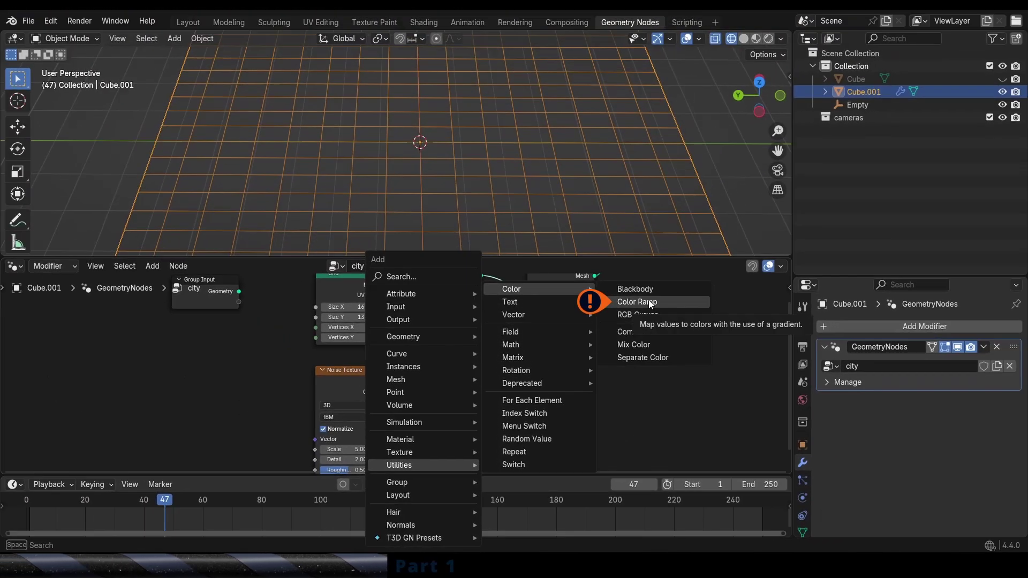
click(707, 197)
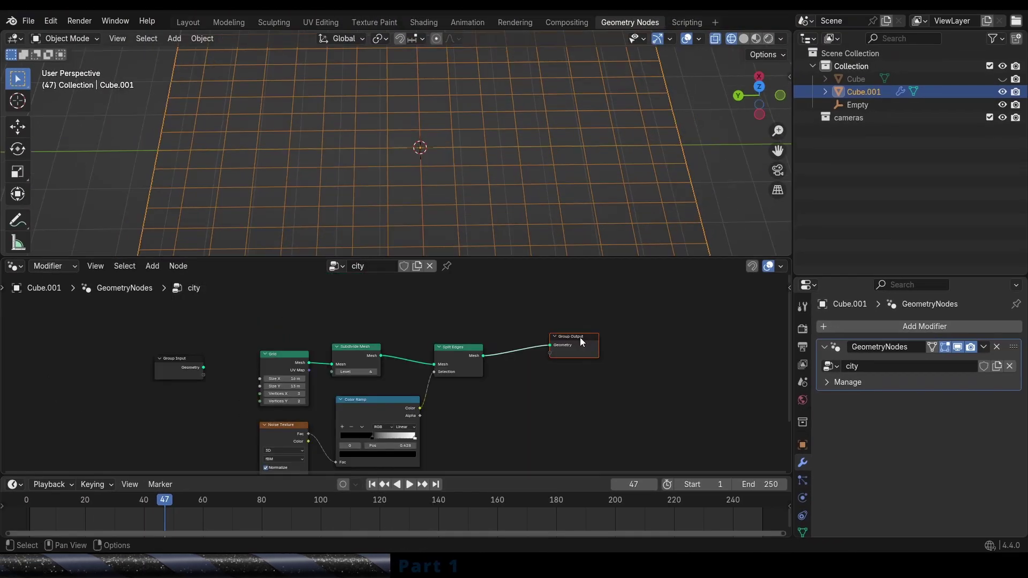
Step: Move the Group Output farther away and insert a Scale Elements node between it and Split Edges
drag(580, 340, 636, 342)
middle_drag(545, 351, 550, 351)
scroll(550, 351, up, 2)
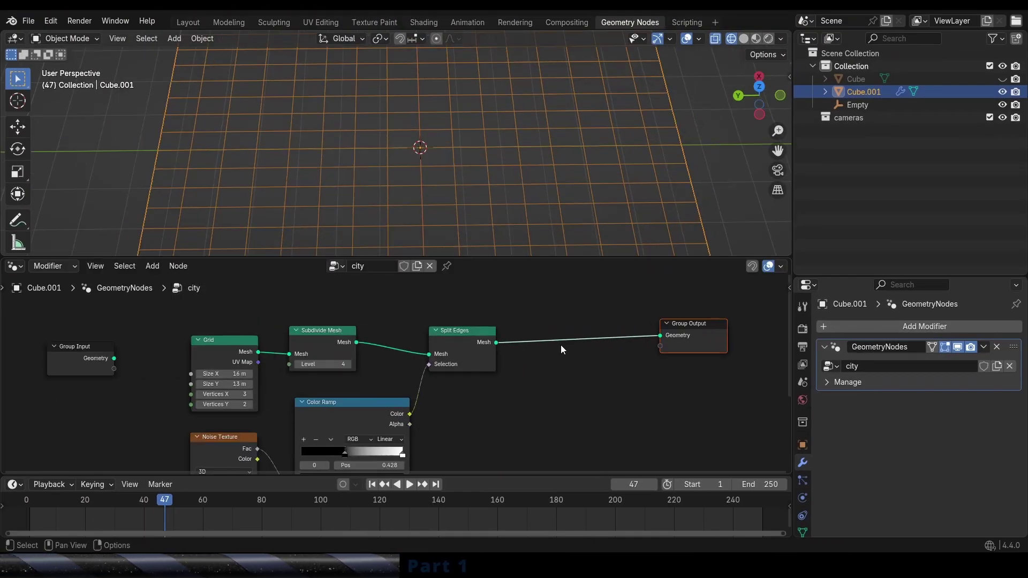
key(shift+a)
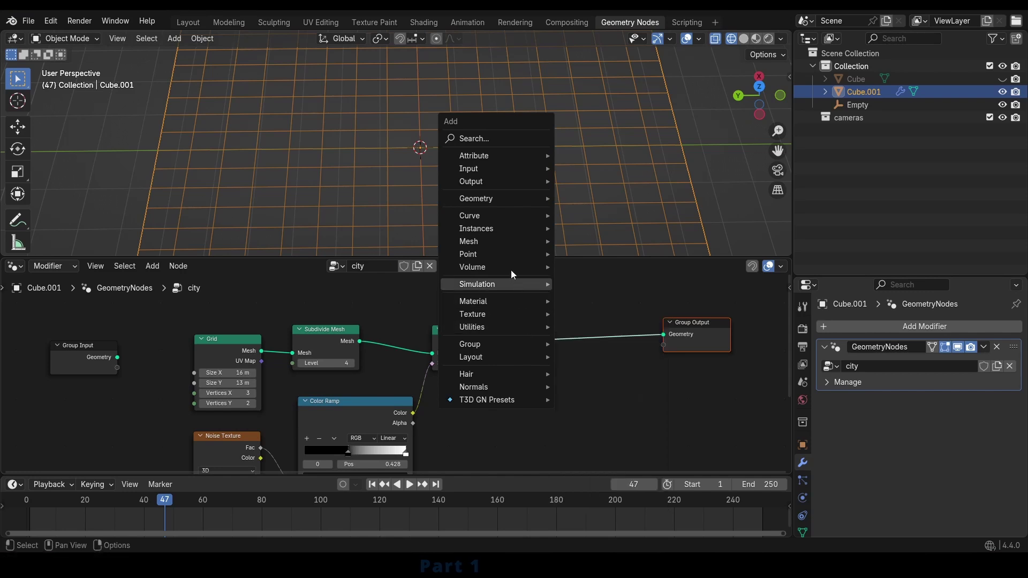
mouse_move(506, 245)
mouse_move(611, 292)
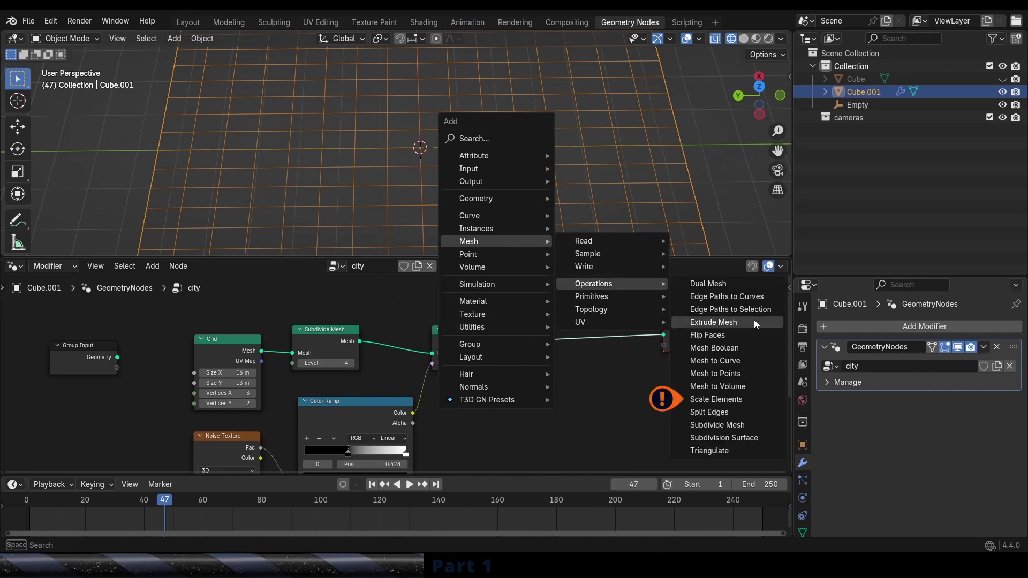
click(742, 399)
click(532, 317)
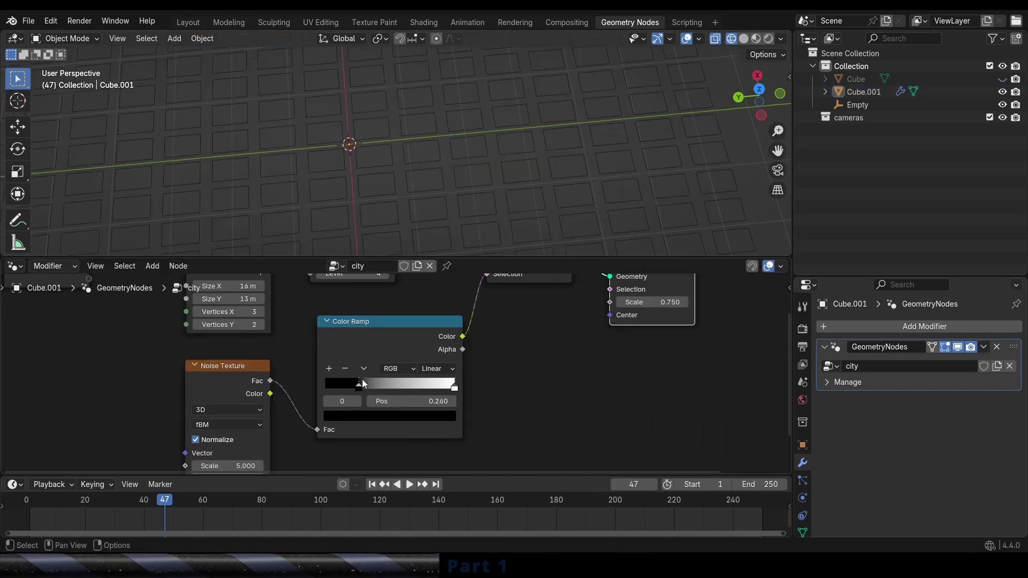
Step: Move the Color Ramp's black stop to position 0.468
drag(381, 383, 386, 380)
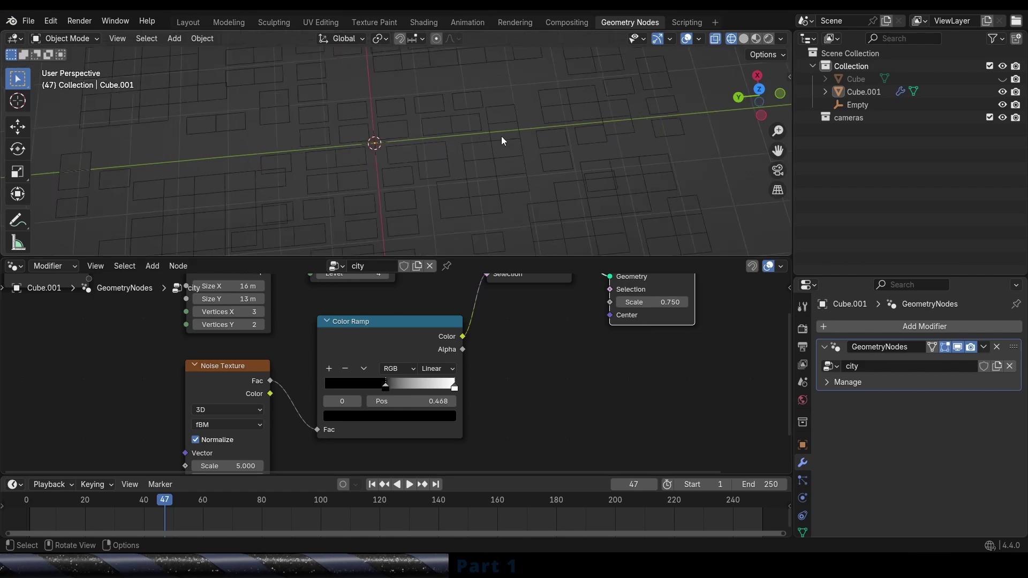
Step: Raise the Noise Texture's Scale to 53.400 and move the Color Ramp's black stop to position 0.413
middle_drag(501, 136, 524, 154)
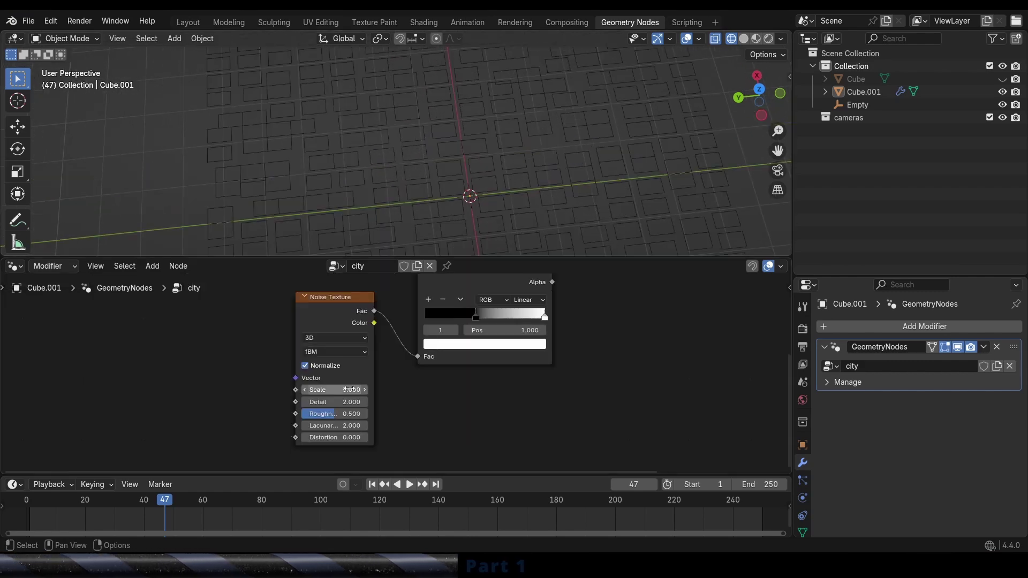
mouse_move(350, 389)
mouse_down()
mouse_move(402, 389)
mouse_move(369, 389)
mouse_up()
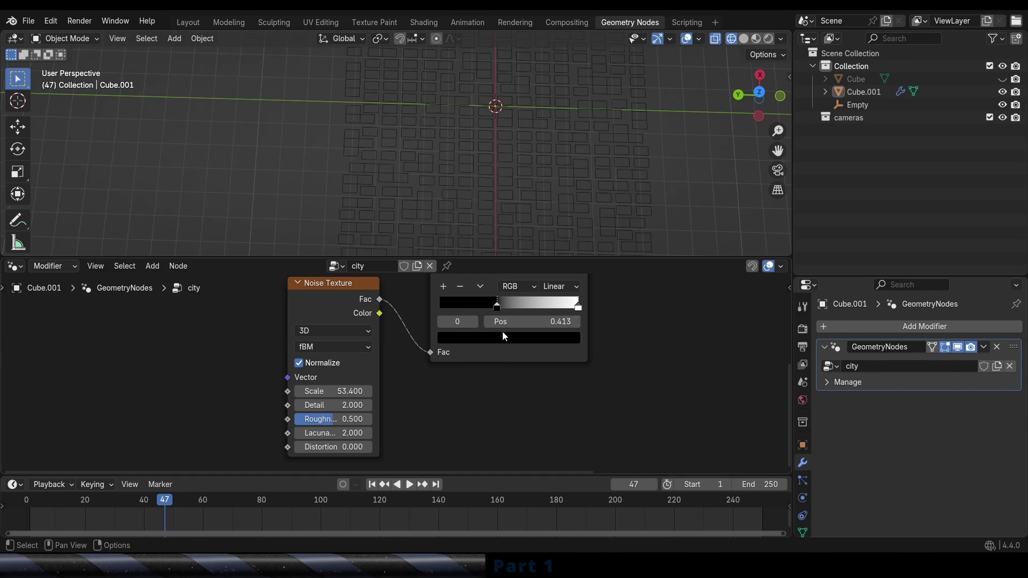
Step: Move the Group Output node farther from Scale Elements to make room for another node
scroll(535, 371, down, 9)
middle_drag(656, 345, 406, 458)
scroll(406, 458, up, 5)
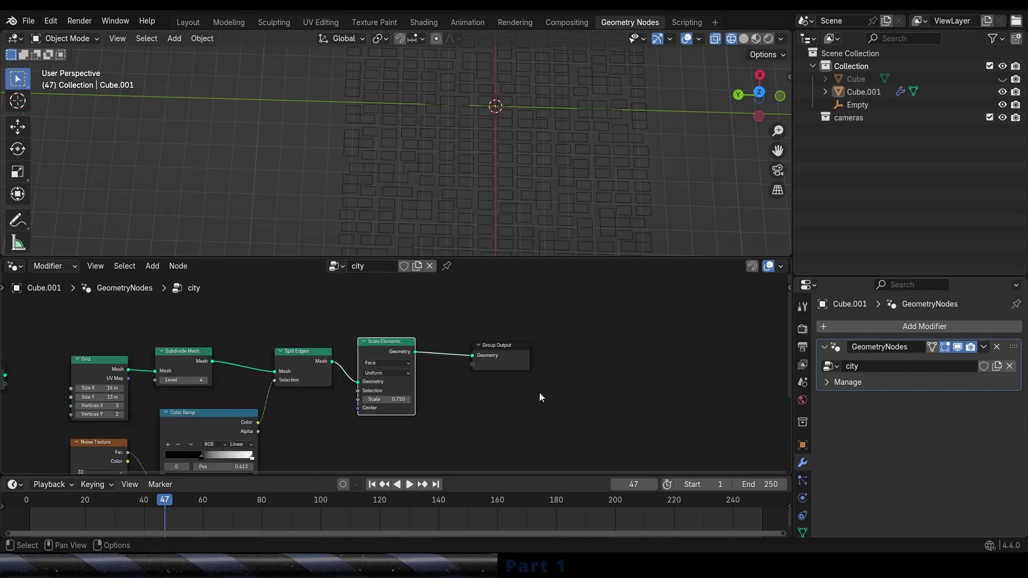
drag(548, 381, 507, 343)
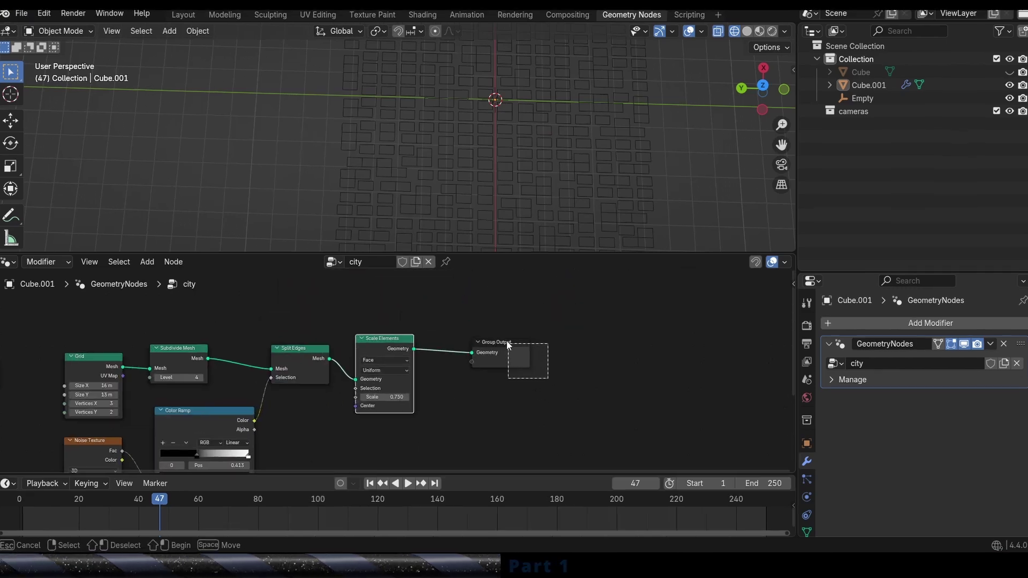
key(g)
click(539, 337)
scroll(473, 337, up, 3)
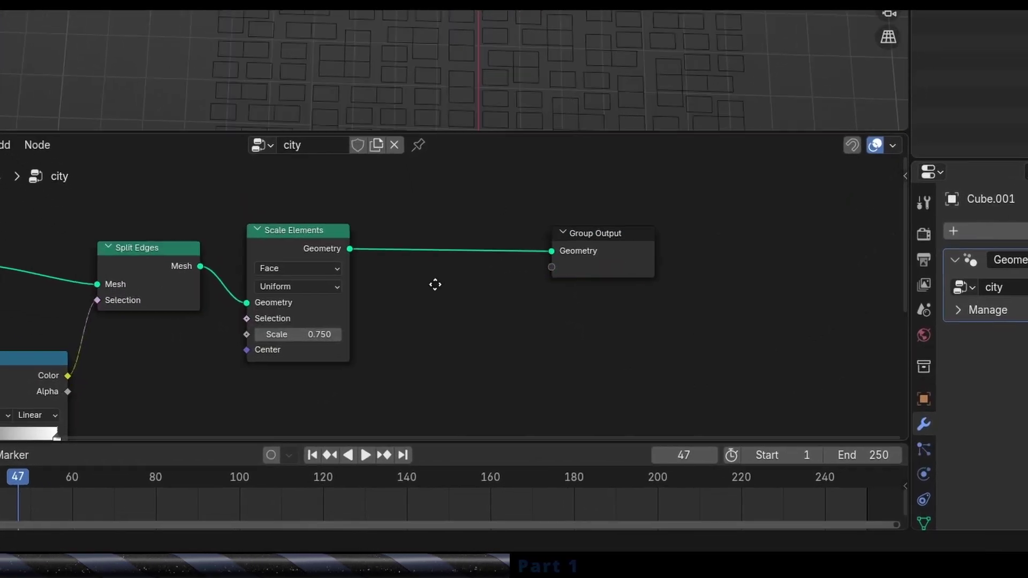
Step: Insert a Delete Geometry node between Scale Elements and the Group Output
middle_drag(458, 362, 473, 351)
scroll(473, 351, up, 1)
key(shift+a)
mouse_move(436, 244)
mouse_move(570, 309)
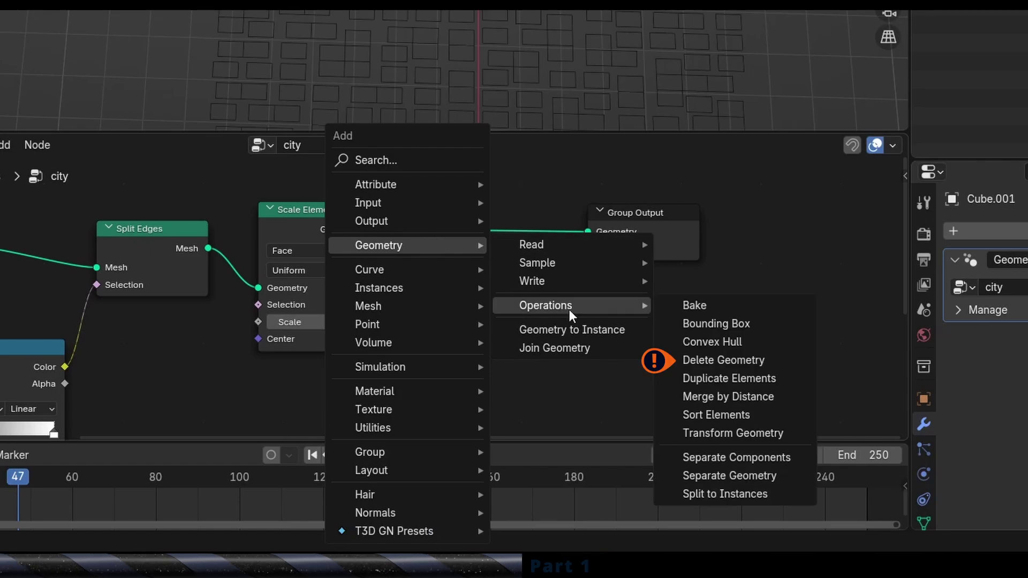
click(759, 355)
click(462, 199)
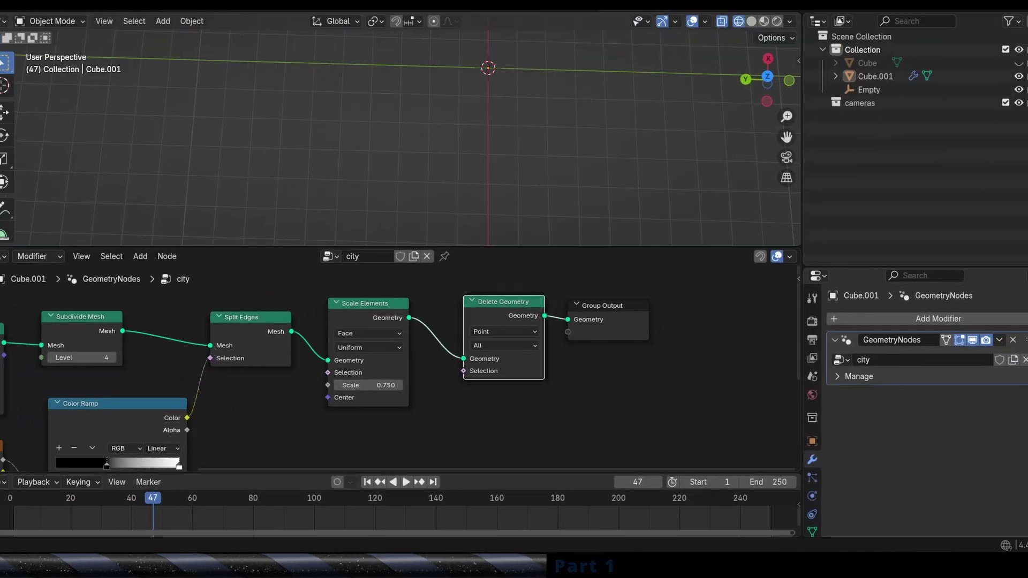
Step: Duplicate the Noise Texture below Delete Geometry and connect its Fac output to the Delete Geometry Selection
middle_drag(226, 451, 337, 373)
scroll(307, 350, down, 5)
drag(185, 375, 542, 353)
middle_drag(526, 361, 497, 422)
scroll(503, 420, up, 2)
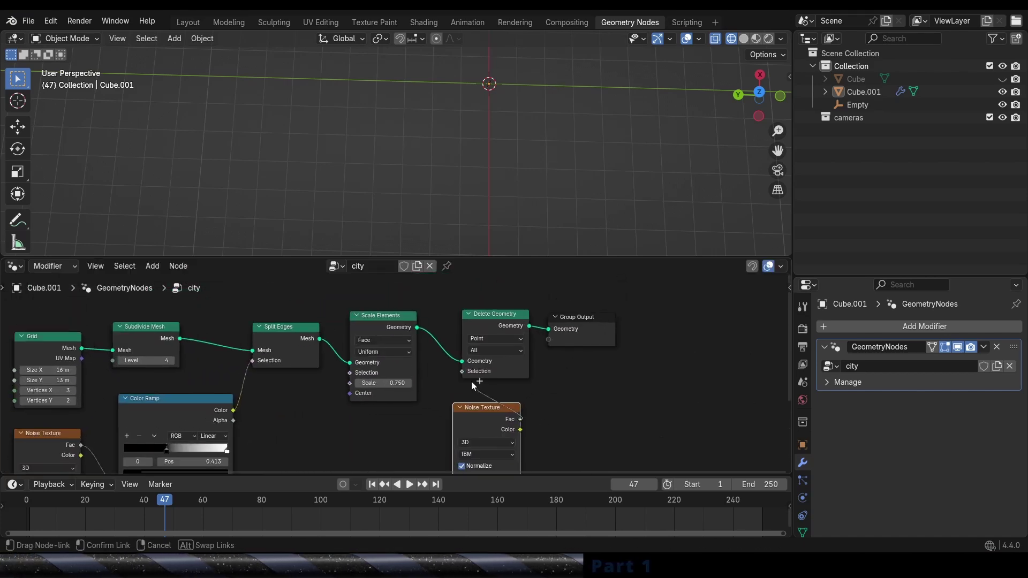
scroll(506, 381, down, 2)
drag(504, 405, 501, 466)
Step: Duplicate the Color Ramp and insert the copy between the second Noise Texture and the Delete Geometry Selection
middle_drag(375, 443, 395, 356)
middle_drag(247, 317, 230, 343)
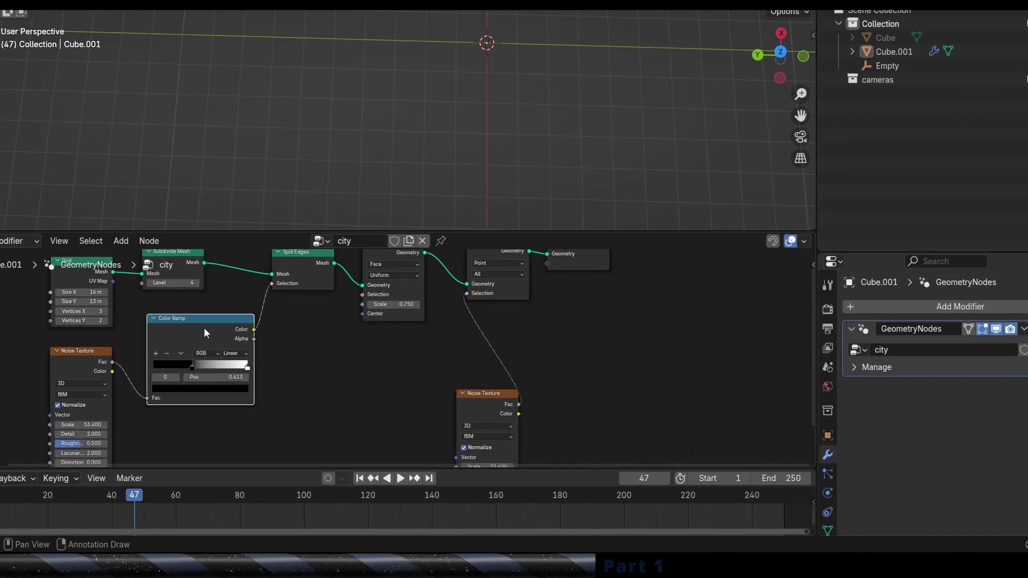
key(shift+d)
click(504, 338)
middle_drag(527, 331, 452, 324)
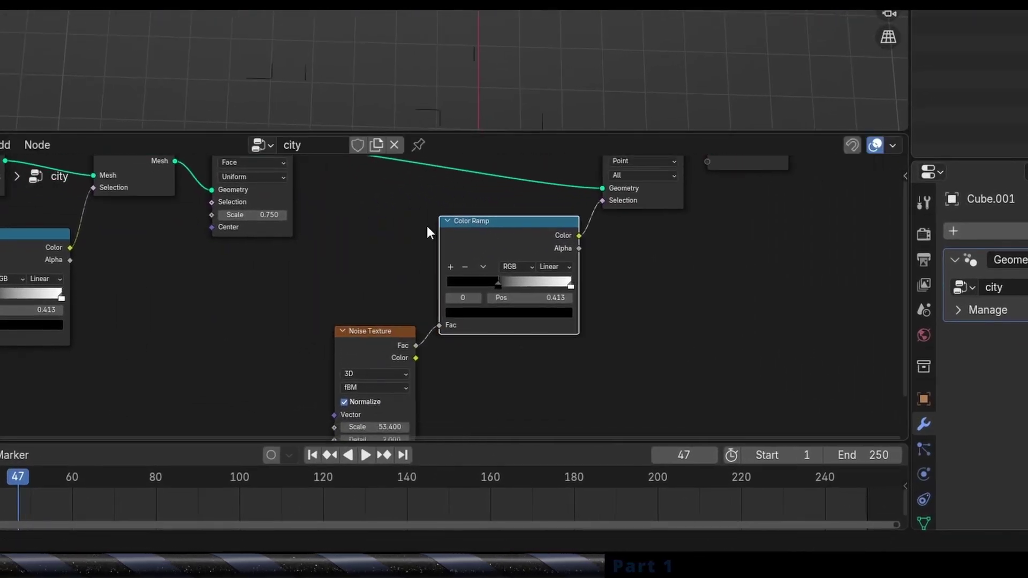
Step: Place the Delete Geometry node above the second Color Ramp and set its domain to Face
scroll(427, 226, down, 1)
middle_drag(426, 226, 323, 306)
drag(509, 215, 410, 199)
scroll(461, 229, up, 4)
scroll(442, 246, up, 2)
click(403, 229)
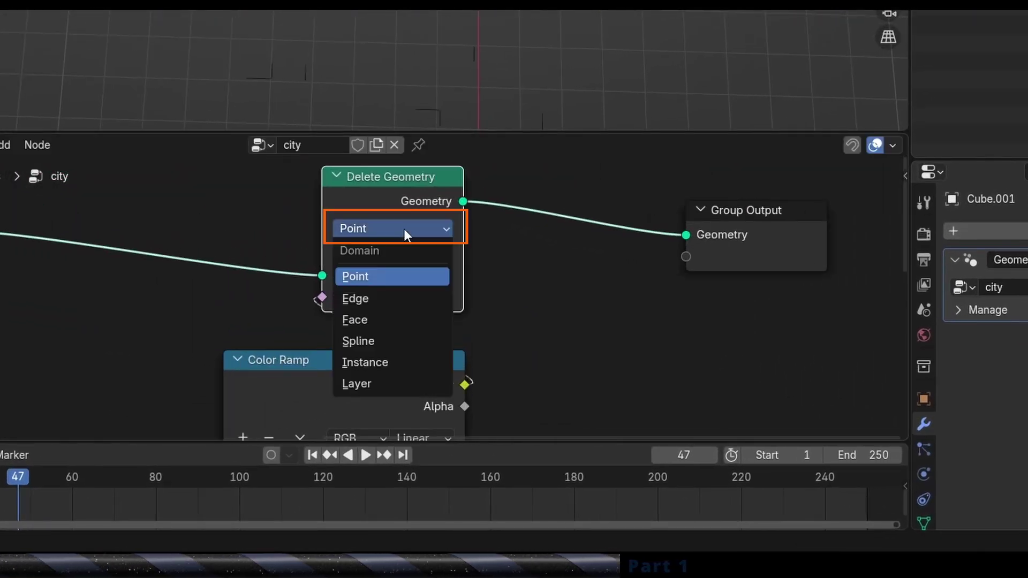
click(385, 320)
Step: Move the second Noise Texture beneath its Color Ramp and raise its Scale to 100.900
middle_drag(385, 329, 469, 51)
middle_drag(282, 287, 336, 199)
drag(267, 184, 494, 244)
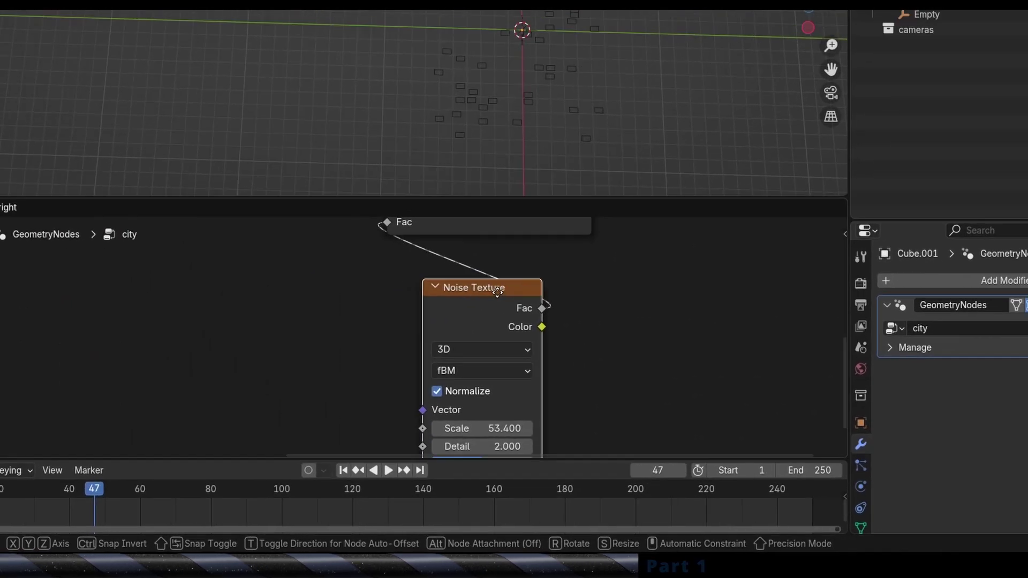
drag(497, 293, 507, 284)
middle_drag(563, 355, 523, 291)
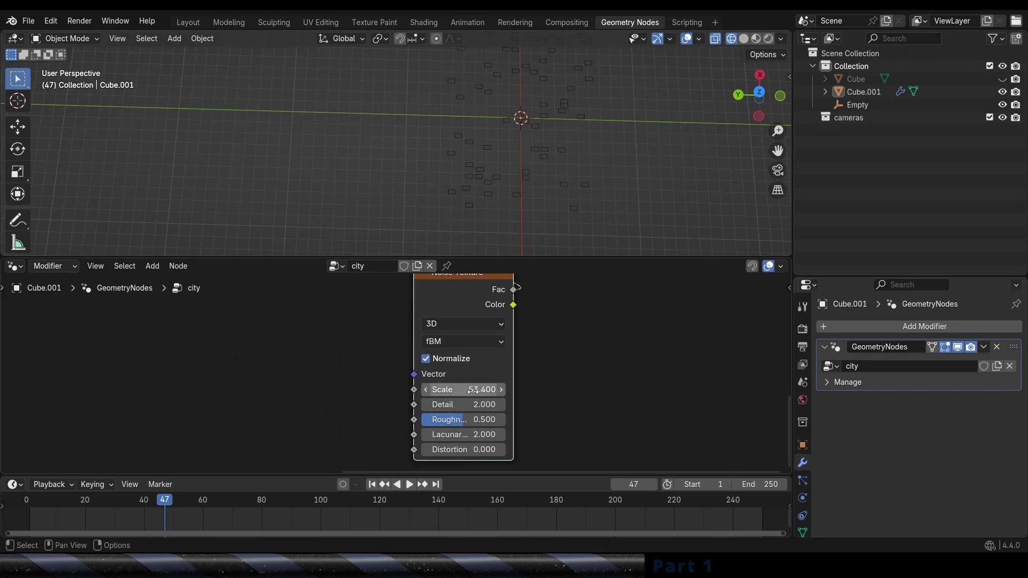
Step: Move the second Color Ramp's black stop to about 0.554 and its white stop to 0.851
middle_drag(455, 284, 398, 428)
scroll(393, 386, up, 4)
drag(373, 322, 426, 324)
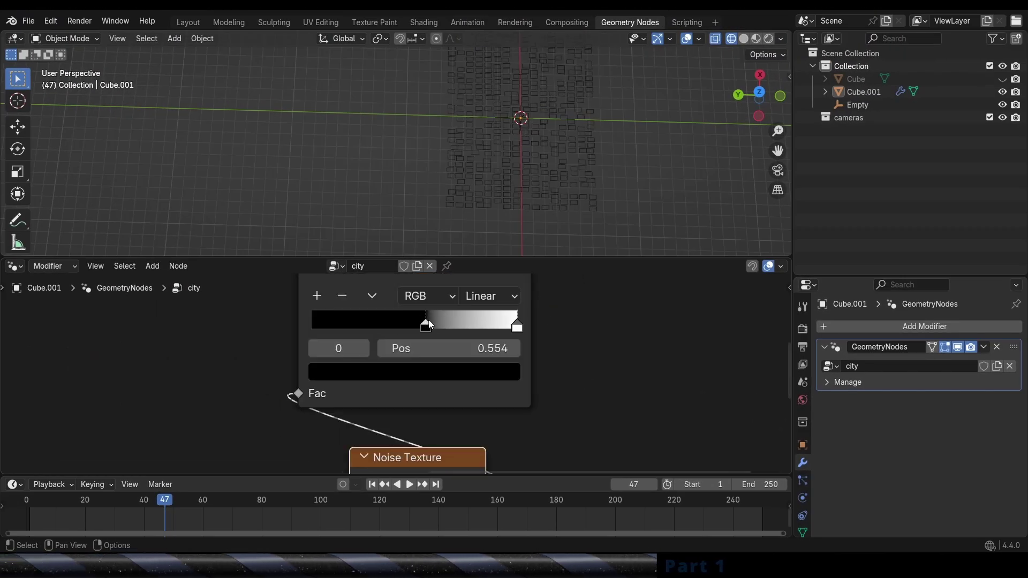
drag(430, 323, 429, 324)
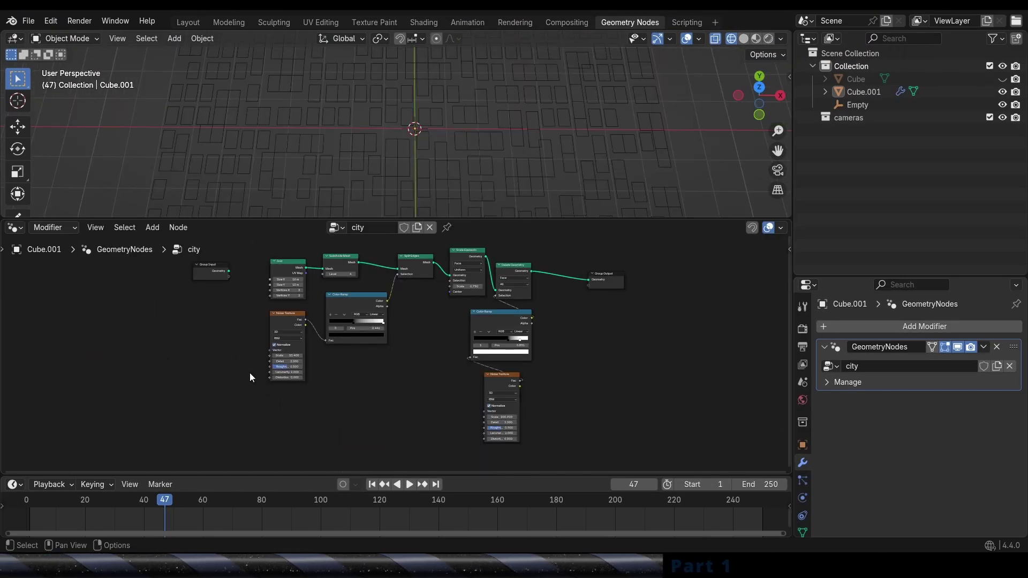
Step: Switch both Noise Texture nodes from 3D to 4D
scroll(249, 373, up, 1)
middle_drag(347, 350, 397, 359)
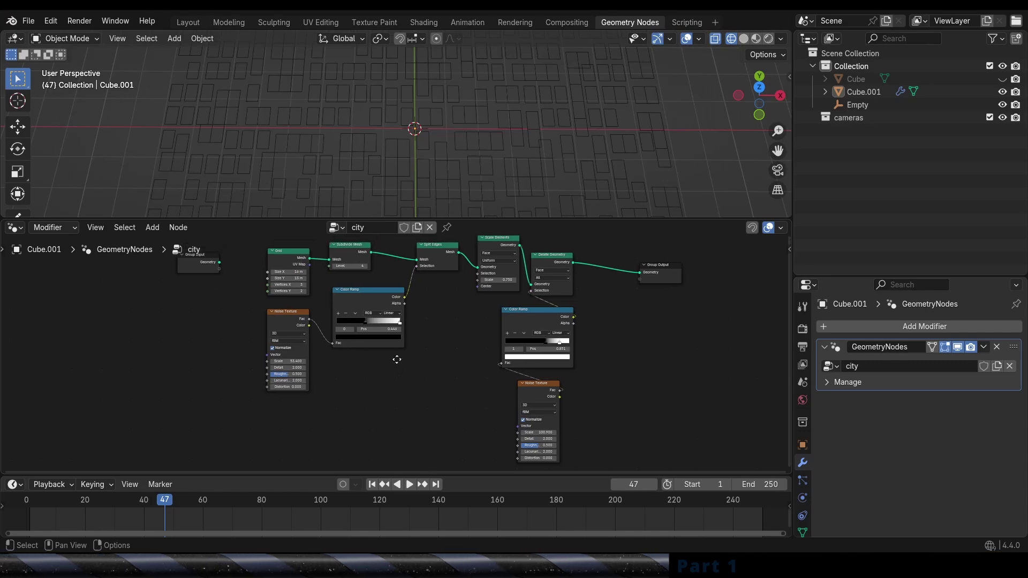
scroll(397, 393, up, 1)
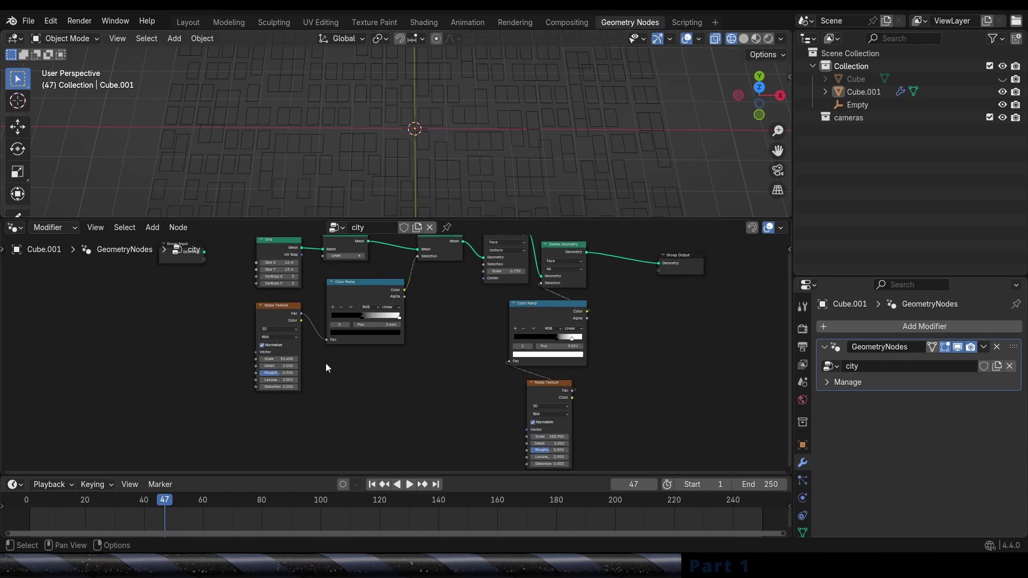
scroll(325, 363, up, 1)
click(275, 324)
click(261, 365)
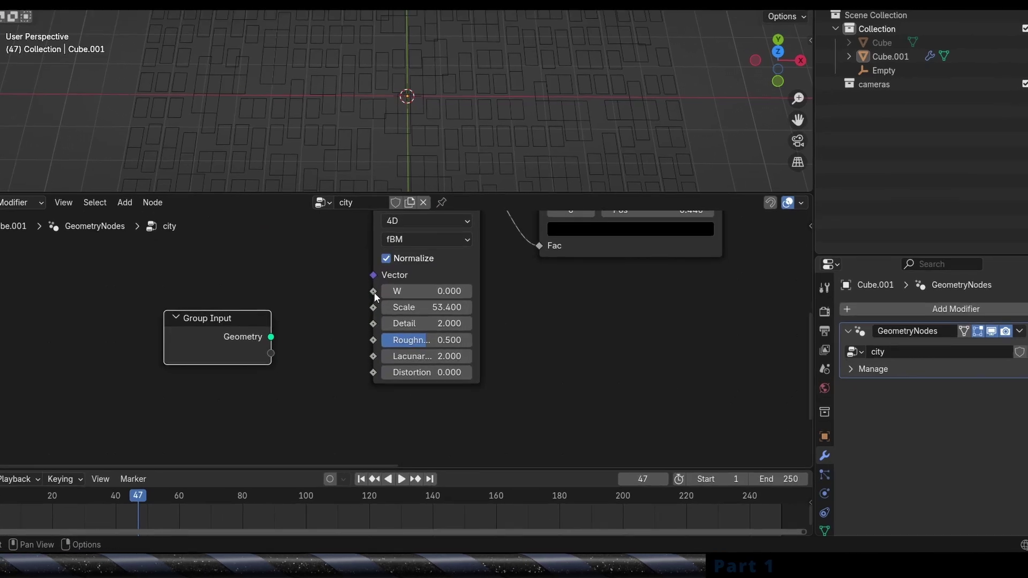
Step: Expose W on the Group Input for both Noise Textures and set the modifier's W value to 1.300
drag(385, 310, 304, 377)
drag(228, 315, 204, 303)
scroll(375, 316, down, 3)
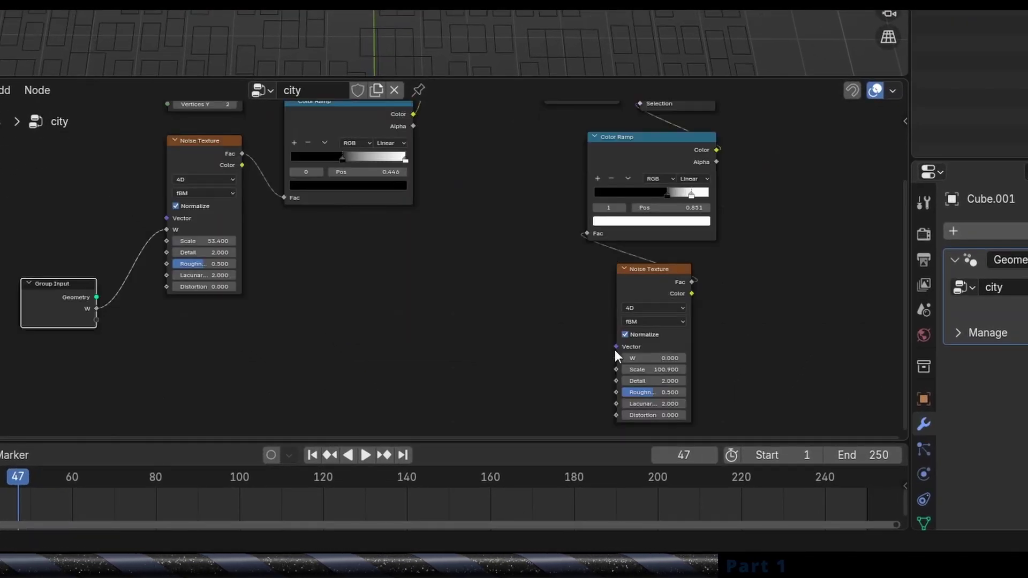
drag(612, 355, 220, 358)
drag(312, 363, 97, 308)
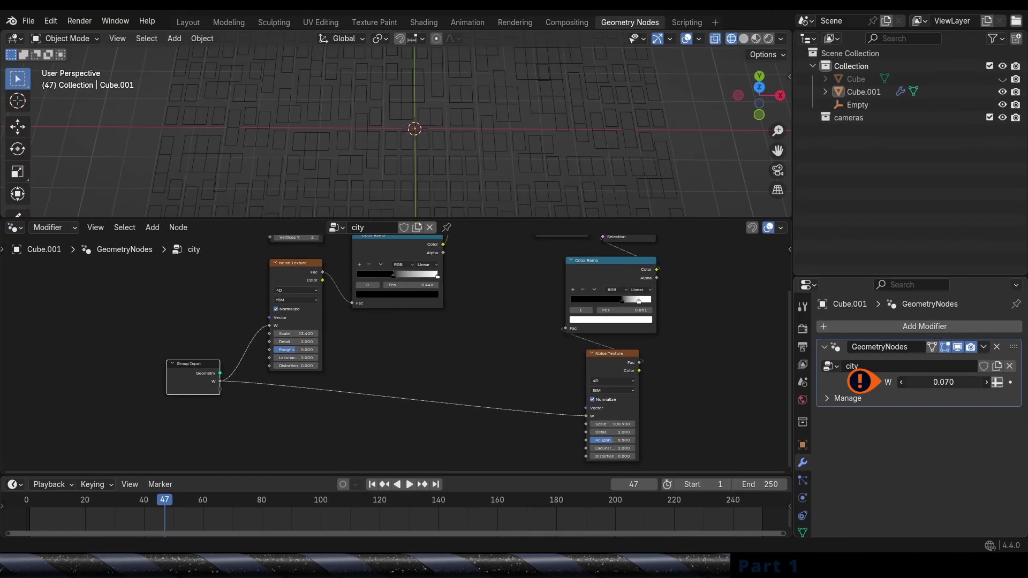
drag(943, 382, 983, 382)
Step: Combine all nodes between the Group Input and Group Output into a single node group
key(Home)
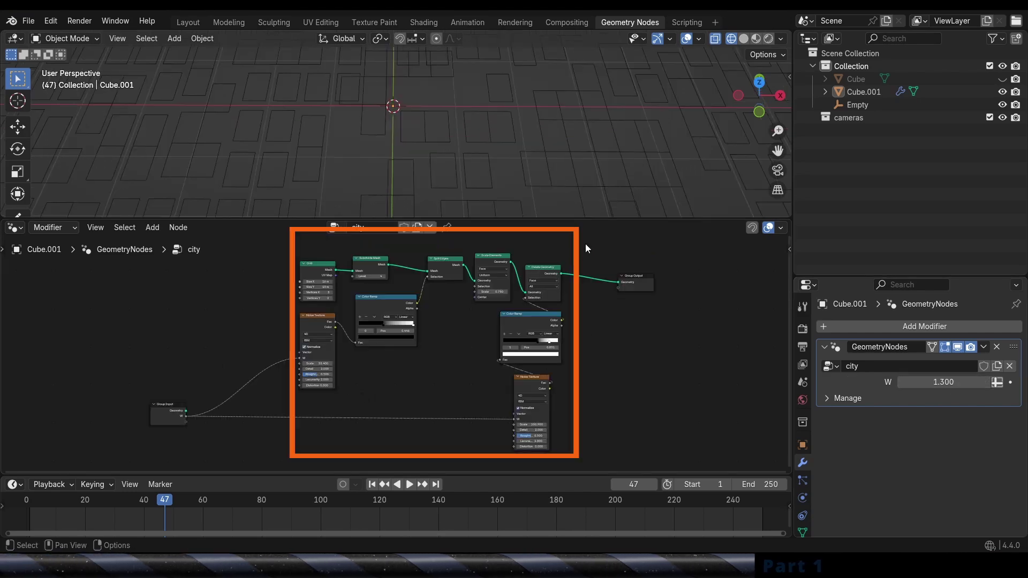
drag(589, 239, 292, 456)
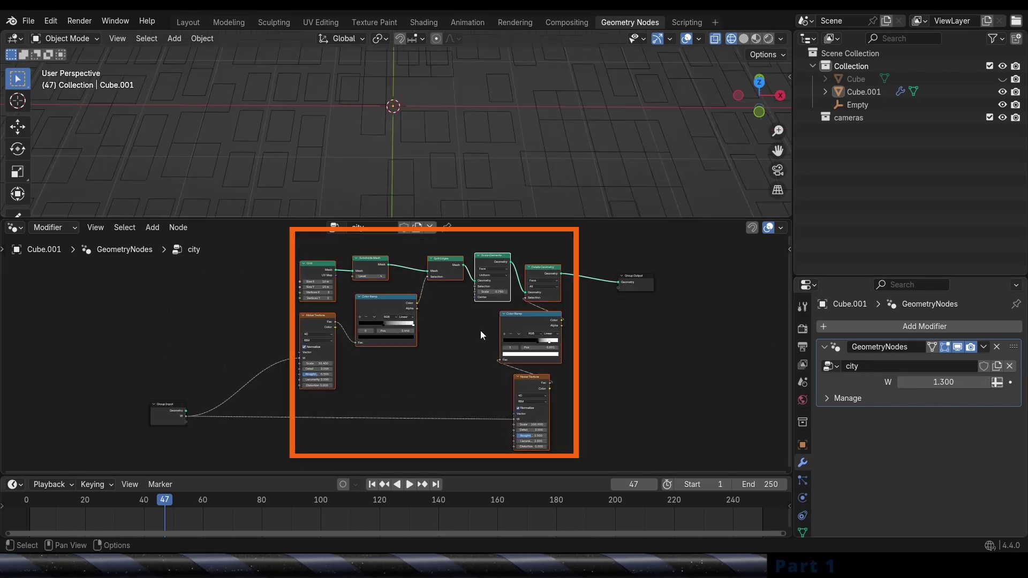
middle_drag(442, 322, 445, 316)
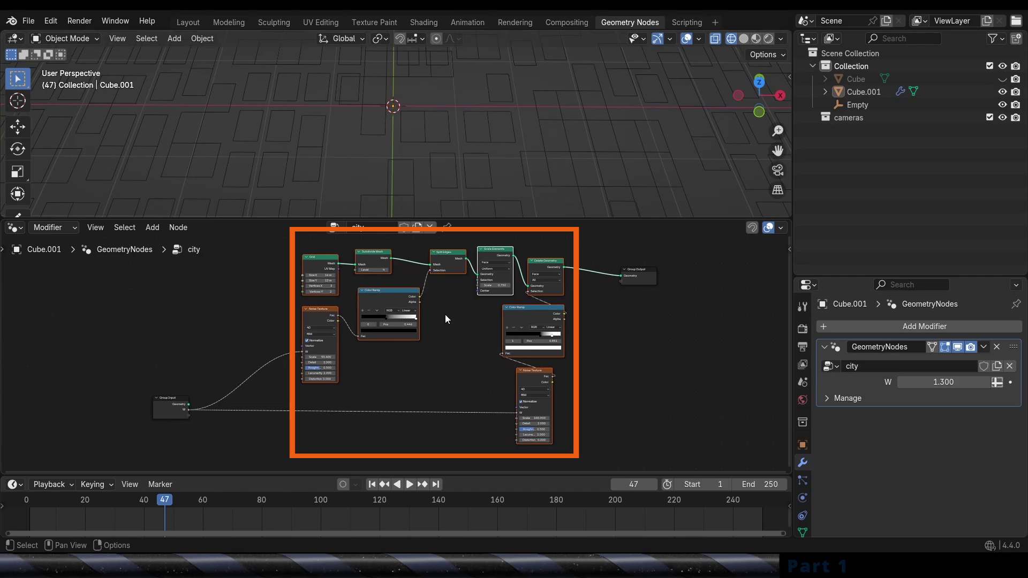
key(ctrl+g)
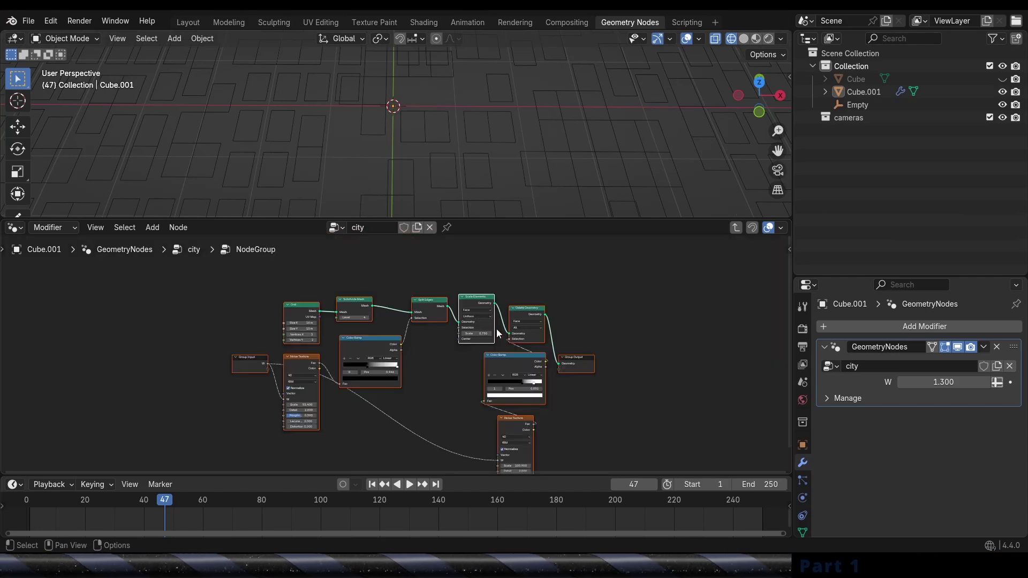
Step: Move the Group Input inside the new node group away from the Noise Texture to free up space
scroll(334, 332, up, 2)
drag(334, 332, 308, 330)
click(406, 324)
middle_drag(452, 349, 457, 295)
scroll(458, 295, up, 2)
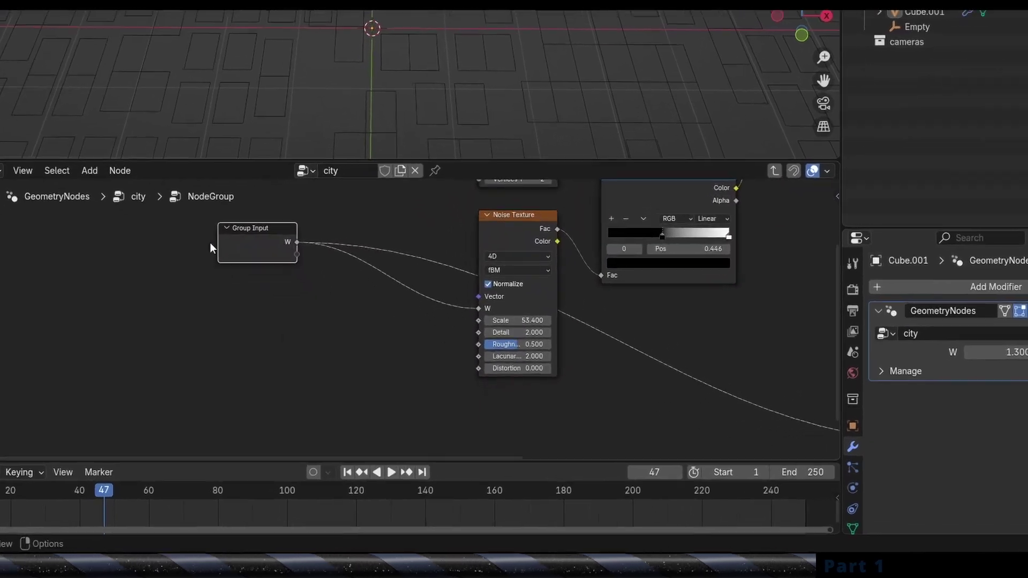
drag(284, 284, 285, 370)
Step: Connect the Scale inputs of both Noise Textures to separate new sockets on the Group Input
scroll(507, 377, up, 2)
drag(466, 265, 209, 315)
scroll(486, 298, down, 3)
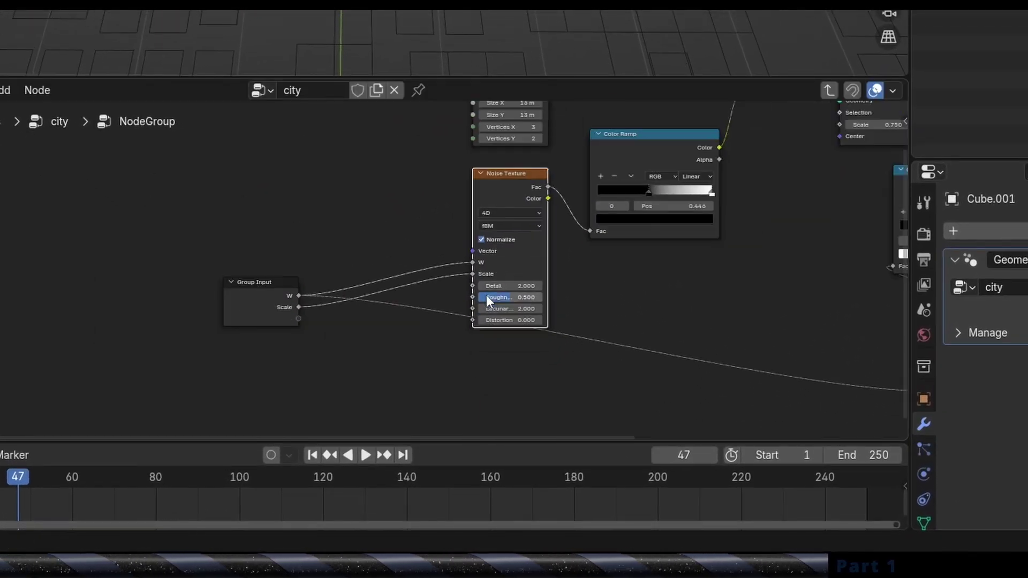
middle_drag(469, 271, 396, 248)
scroll(771, 356, up, 2)
drag(754, 354, 81, 263)
scroll(651, 323, down, 4)
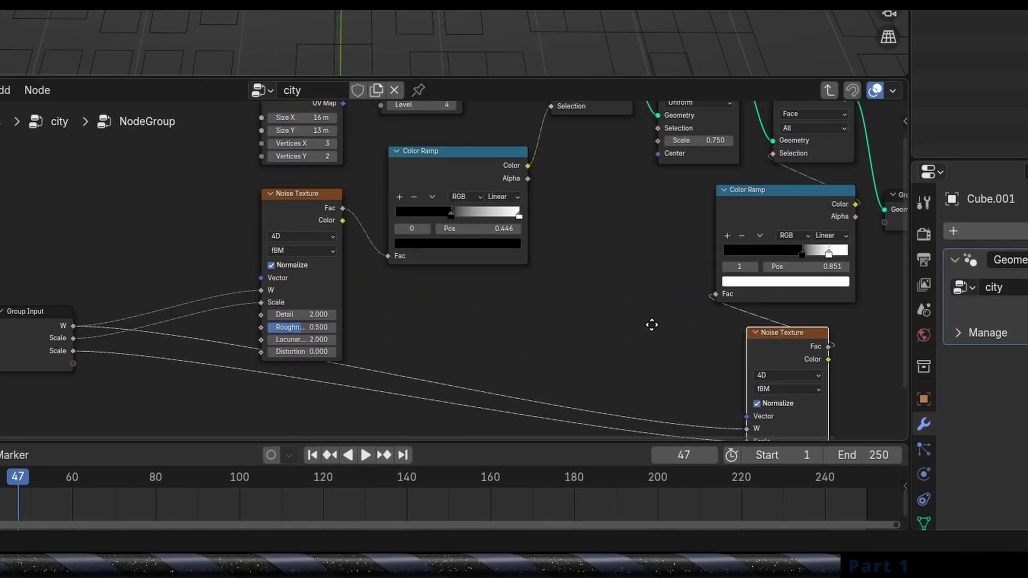
Step: Expose the Grid node's Size X and Size Y as new sockets on the Group Input
scroll(589, 294, up, 3)
scroll(430, 270, up, 1)
middle_drag(428, 270, 597, 264)
drag(497, 137, 309, 380)
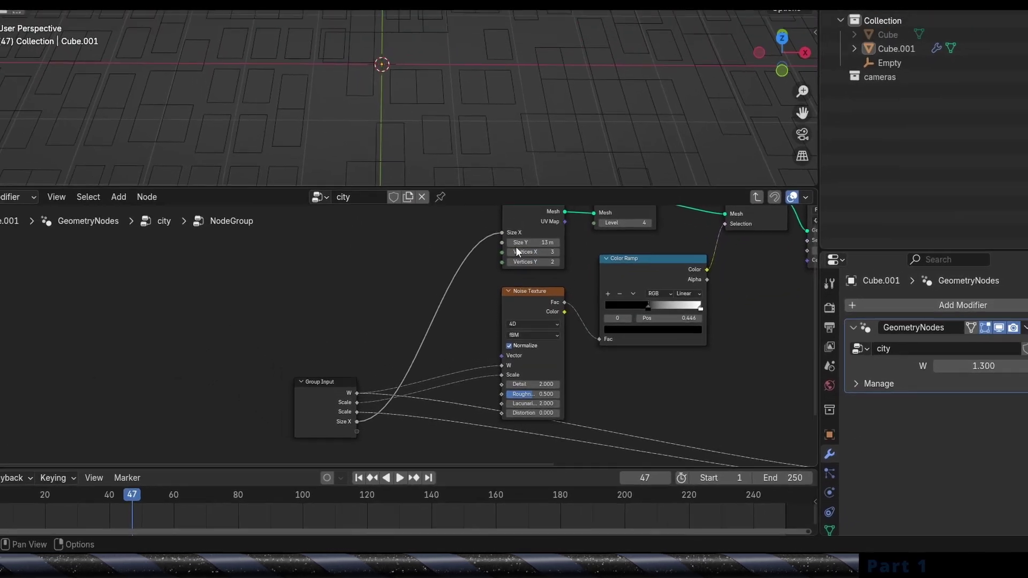
mouse_move(501, 242)
mouse_down()
mouse_move(354, 449)
mouse_move(344, 410)
mouse_move(357, 424)
mouse_up()
scroll(407, 399, down, 2)
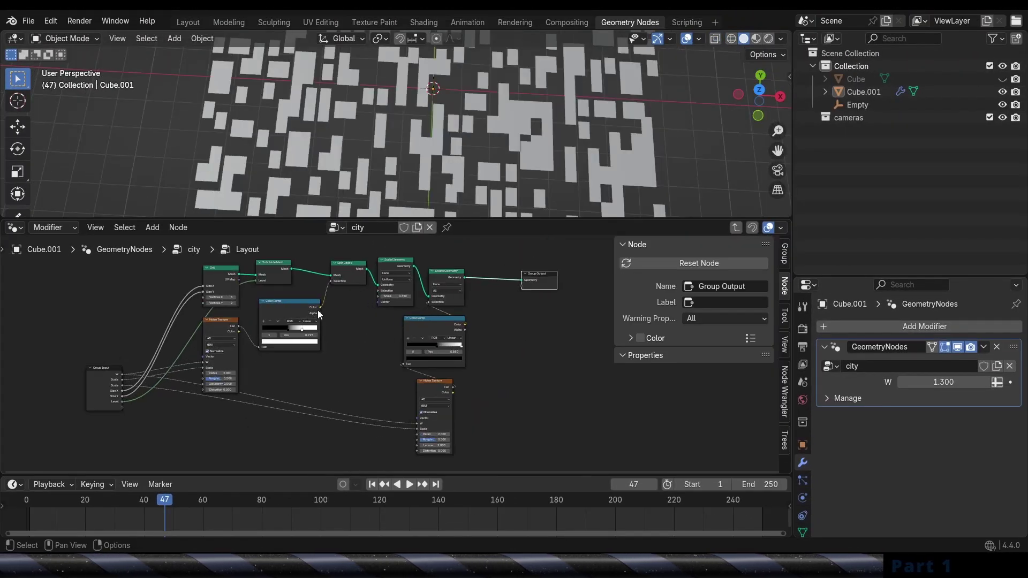
Step: Connect the Grid's Mesh output to a new second socket on the Layout group's Group Output
middle_drag(280, 289, 216, 306)
scroll(281, 324, up, 4)
scroll(254, 296, up, 1)
scroll(257, 297, down, 3)
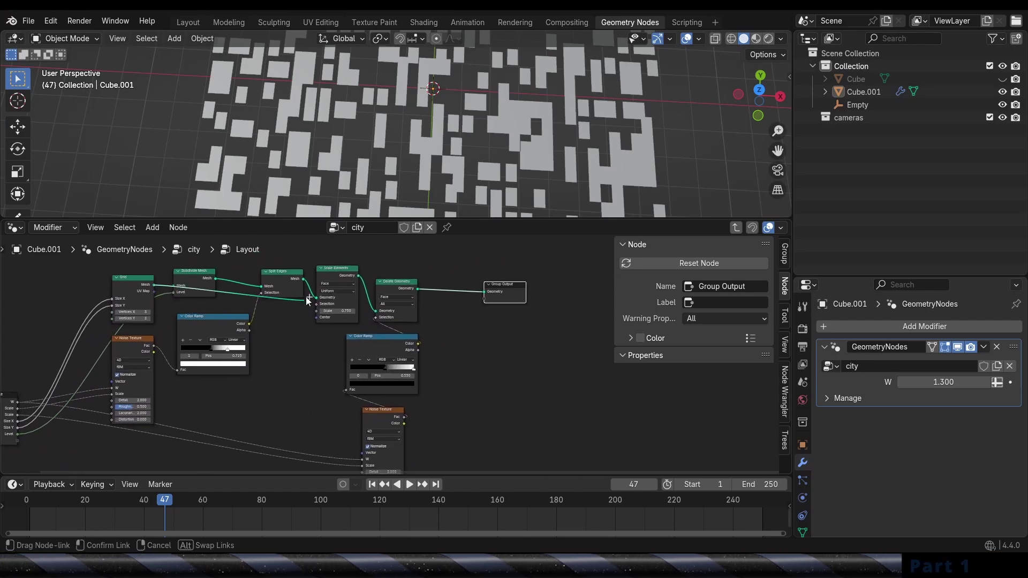
drag(442, 304, 486, 301)
scroll(485, 307, down, 3)
middle_drag(480, 326, 426, 361)
scroll(426, 361, up, 3)
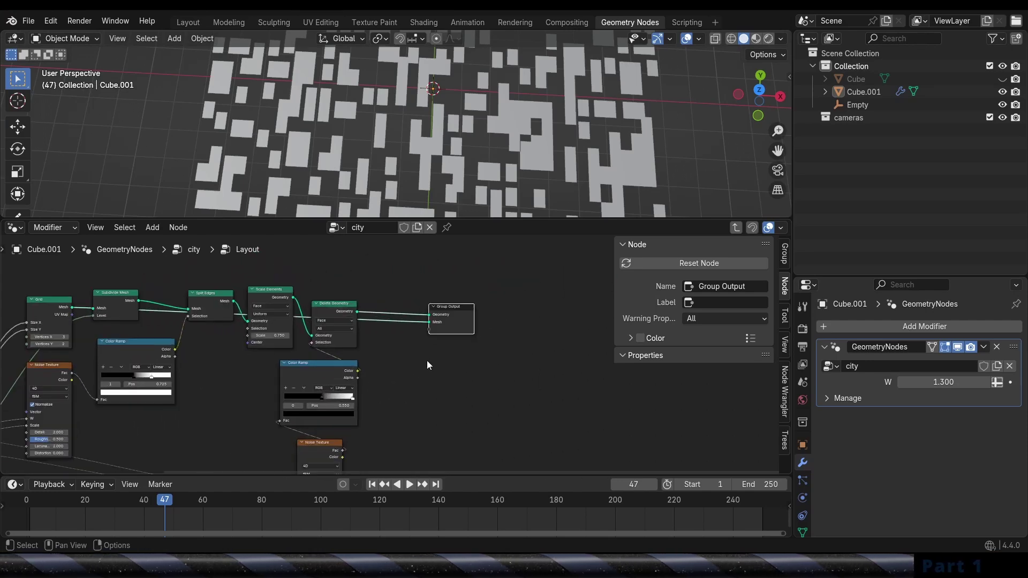
Step: Move the Group Output farther away and insert a Set Material node between Delete Geometry and its Geometry socket
drag(451, 310, 487, 283)
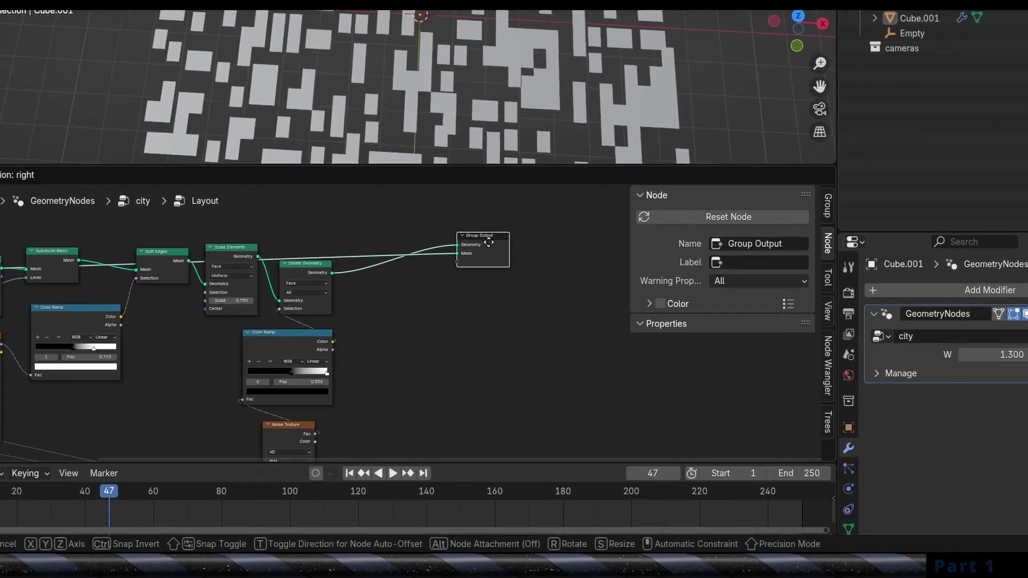
key(shift+a)
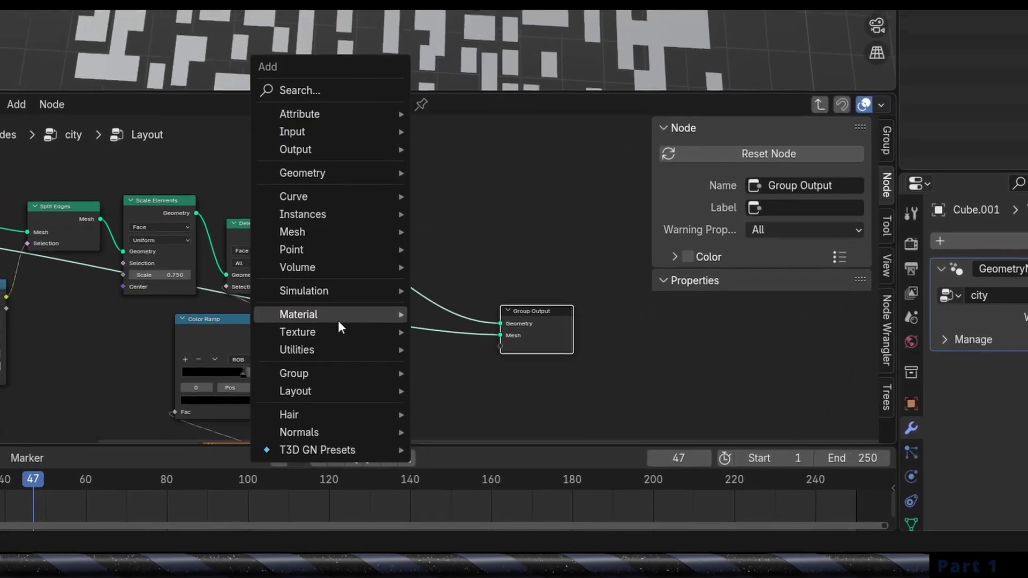
mouse_move(333, 316)
click(465, 371)
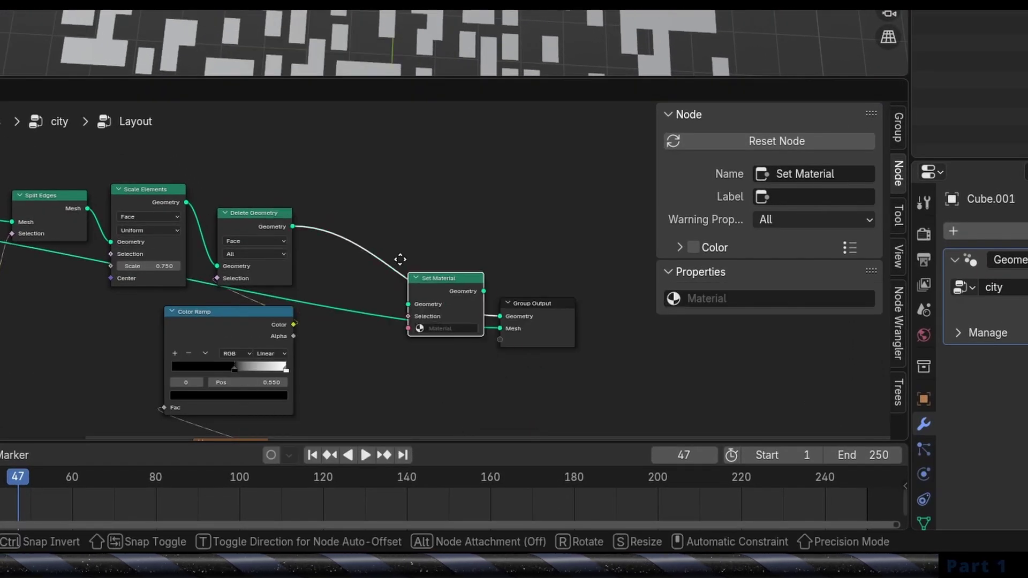
click(406, 239)
scroll(925, 449, down, 2)
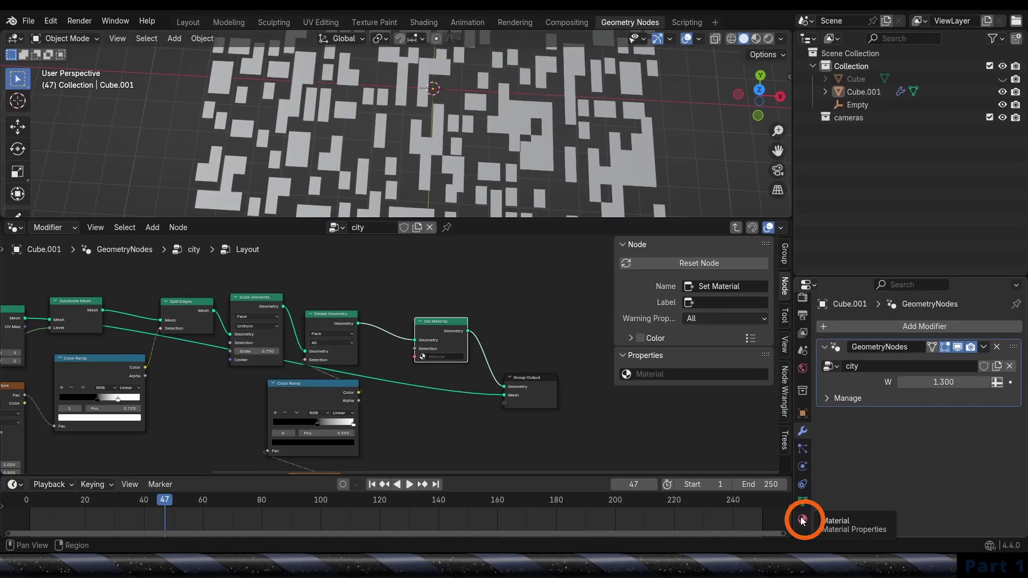
Step: Create a new material named houses on the object and assign it in the Set Material node
click(803, 520)
click(899, 381)
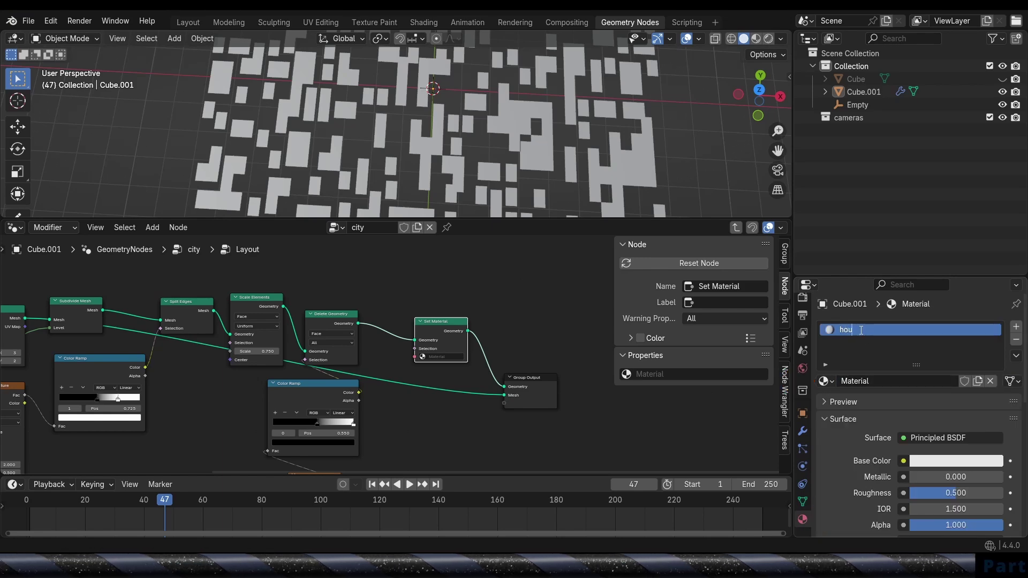
click(450, 356)
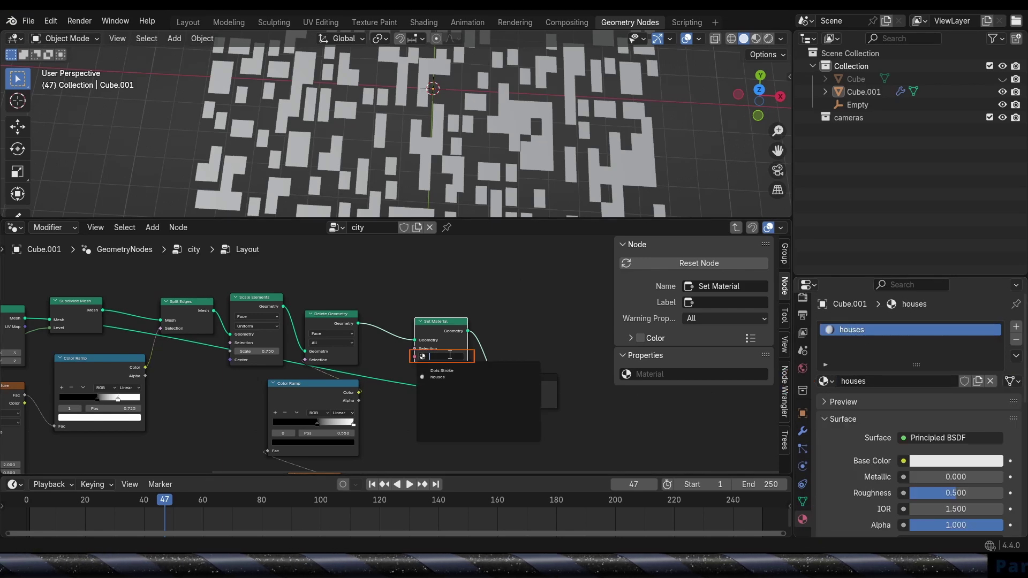
click(440, 377)
Step: Duplicate the Set Material node onto the link feeding the Mesh output and place the copy well below the other nodes
key(shift+d)
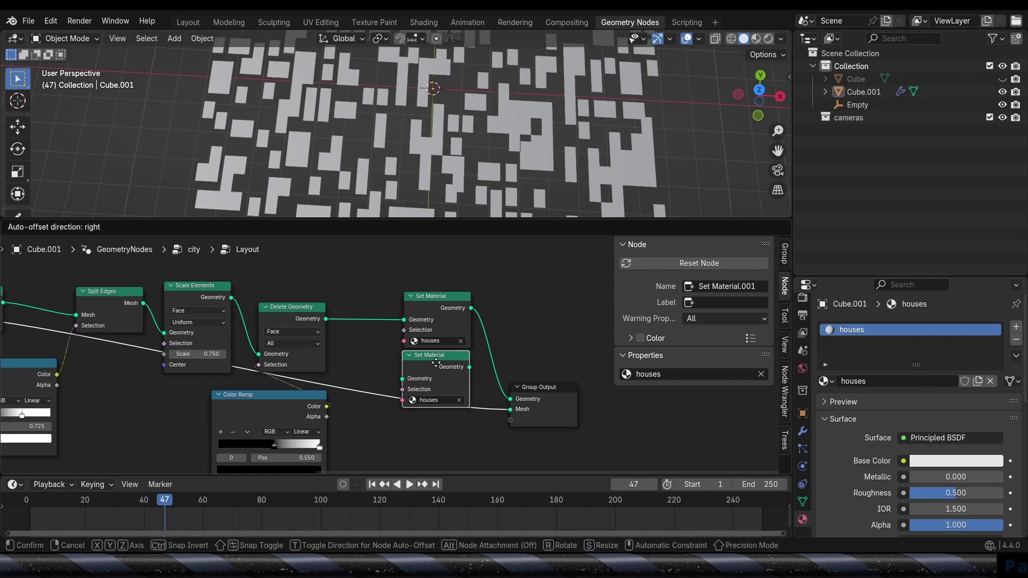
click(436, 381)
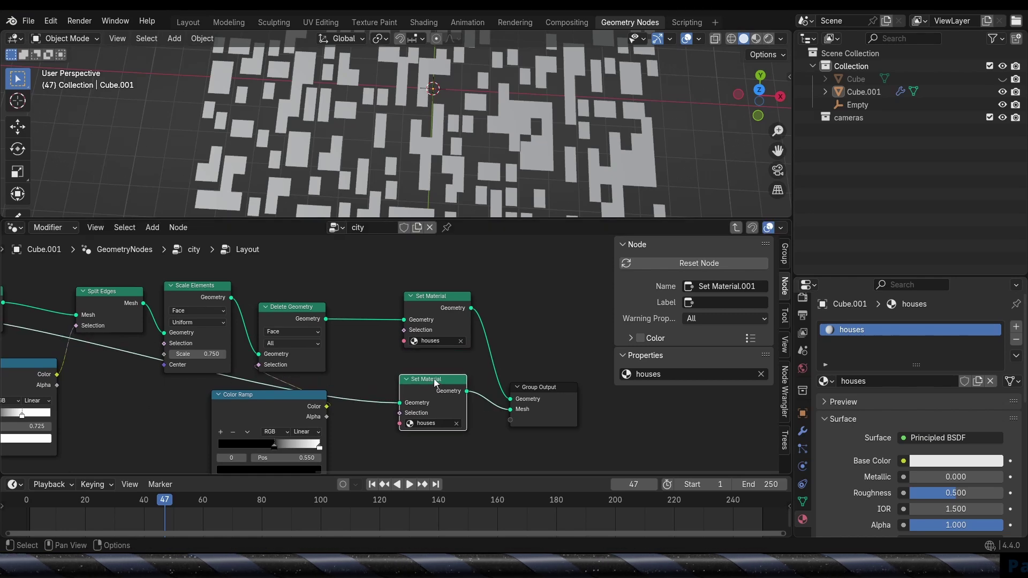
scroll(436, 381, down, 6)
middle_drag(437, 381, 462, 311)
scroll(462, 311, up, 2)
scroll(260, 317, down, 1)
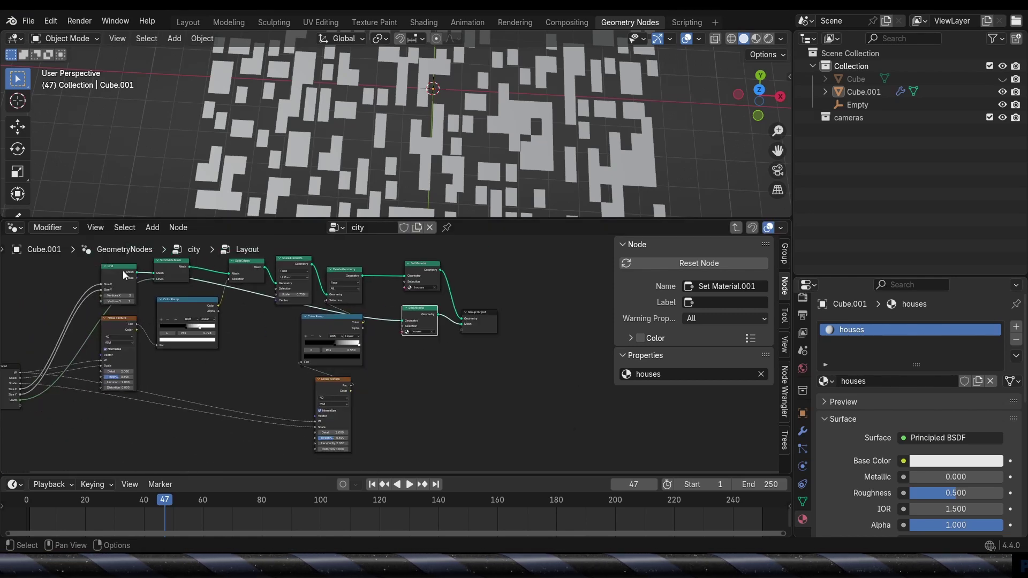
drag(430, 309, 420, 469)
middle_drag(409, 367, 452, 343)
scroll(449, 330, down, 6)
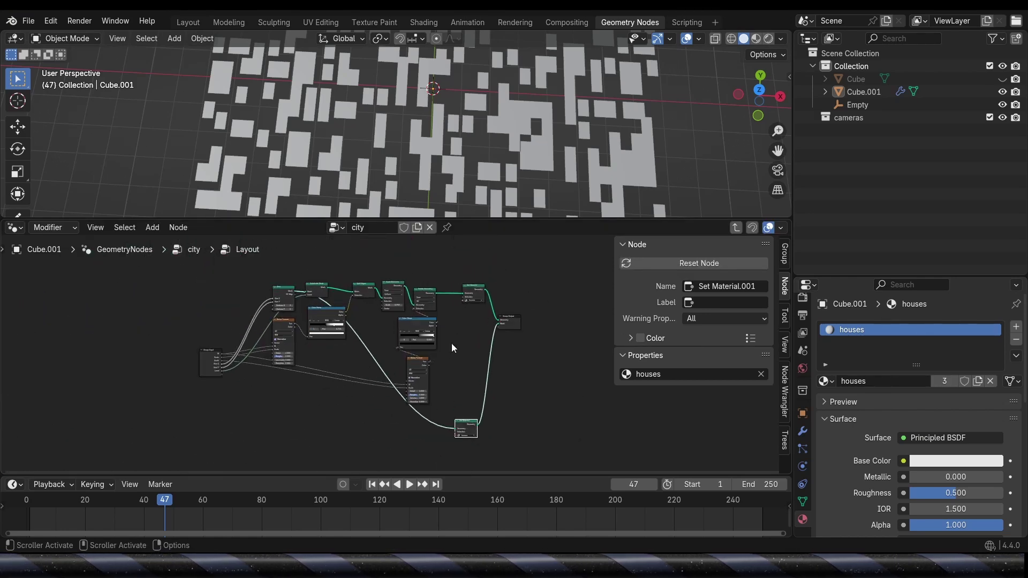
scroll(458, 352, up, 4)
Step: Leave the Layout group and insert an Extrude Mesh node between its Geometry output and the Group Output
key(Tab)
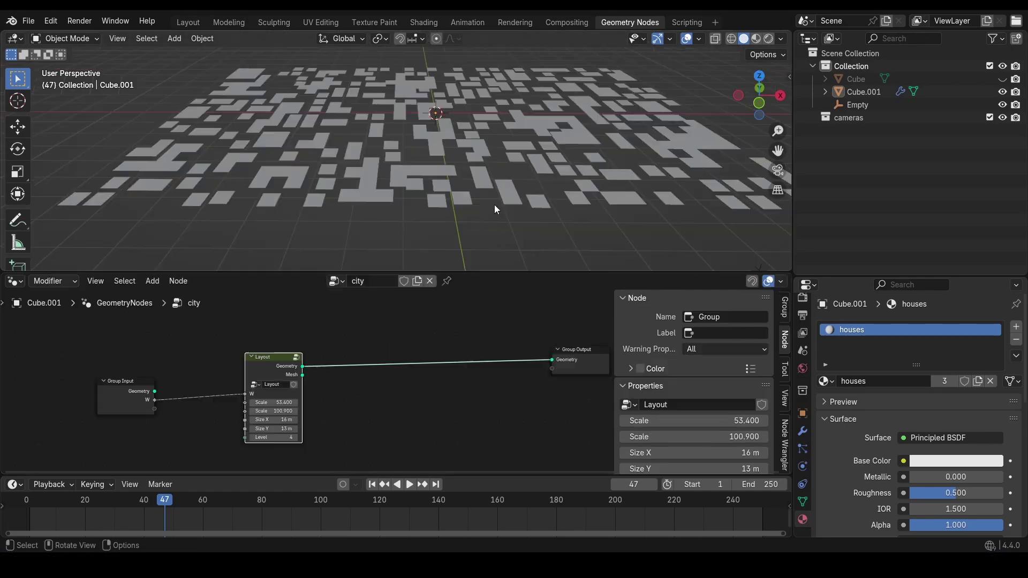
click(273, 351)
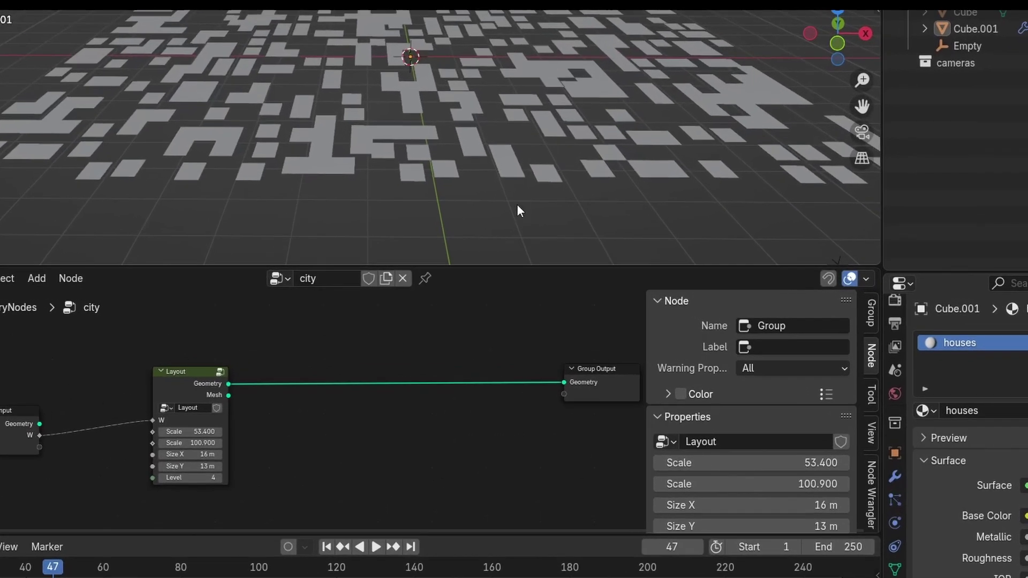
key(shift+a)
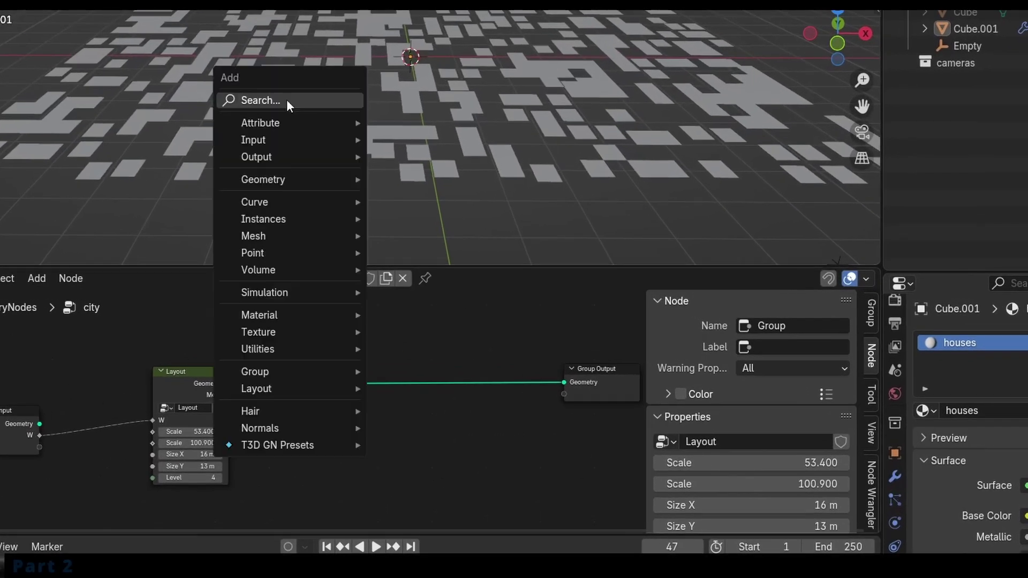
mouse_move(265, 237)
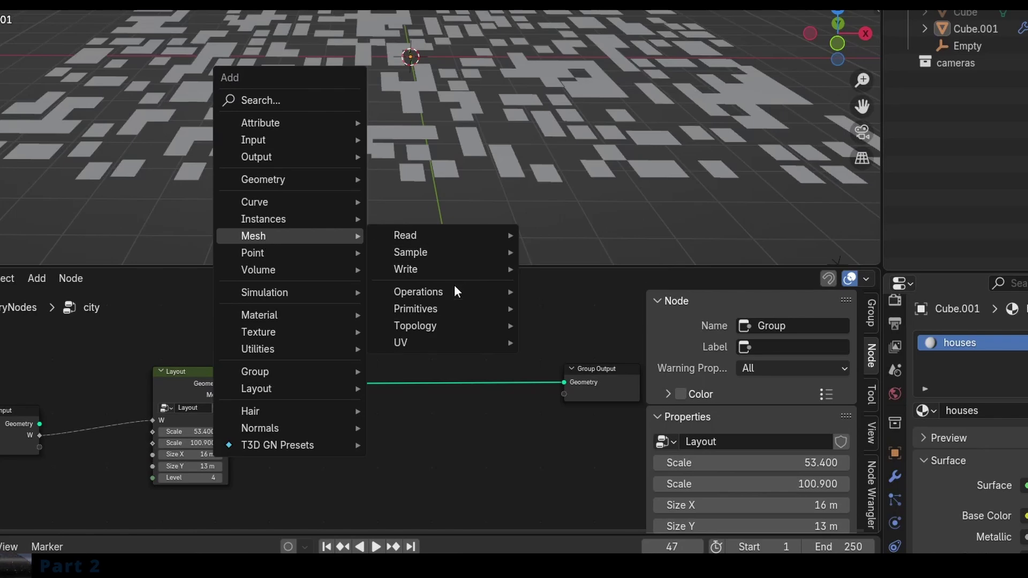
mouse_move(490, 293)
click(592, 346)
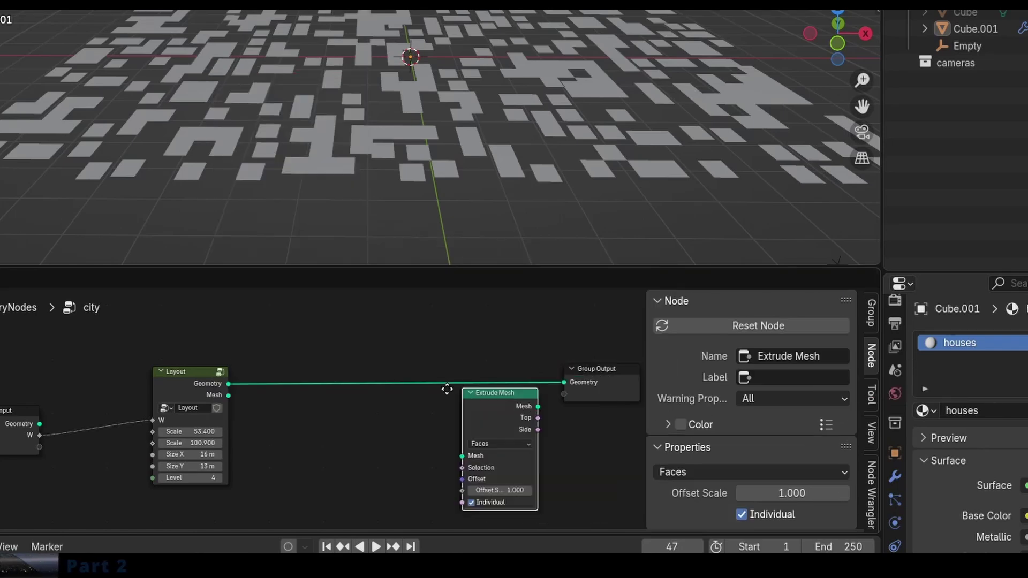
click(390, 349)
middle_drag(383, 217, 478, 178)
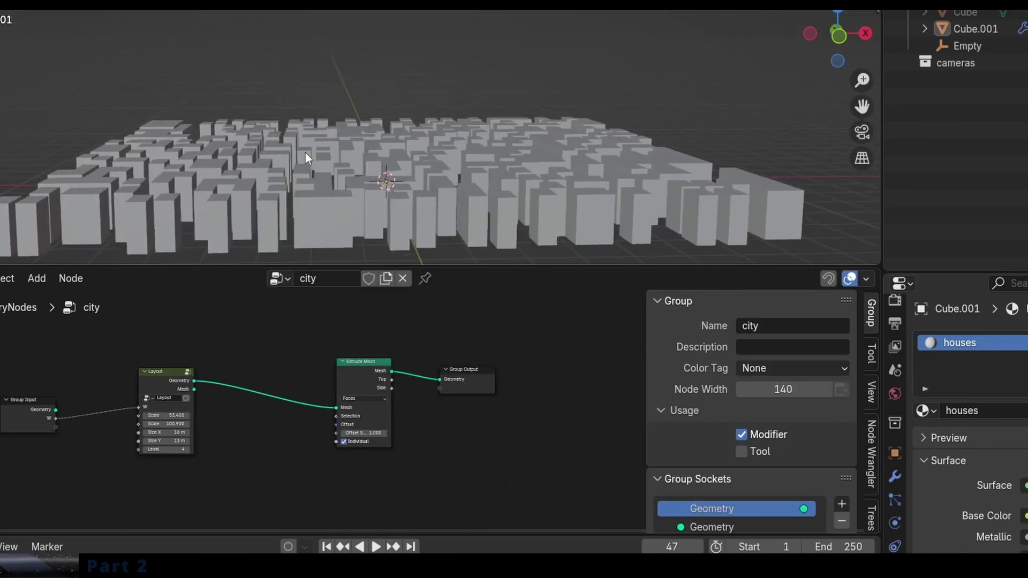
Step: Add a Noise Texture node below the Layout node and connect its Fac to Extrude Mesh's Offset Scale
middle_drag(391, 399, 471, 375)
scroll(287, 427, up, 5)
middle_drag(287, 427, 272, 403)
scroll(273, 403, down, 3)
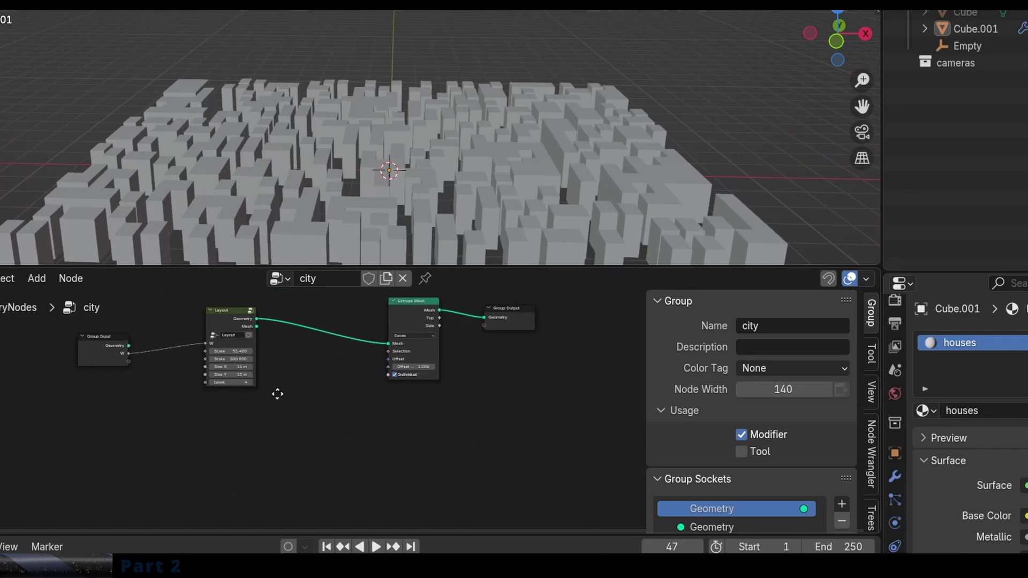
key(shift+a)
mouse_move(238, 386)
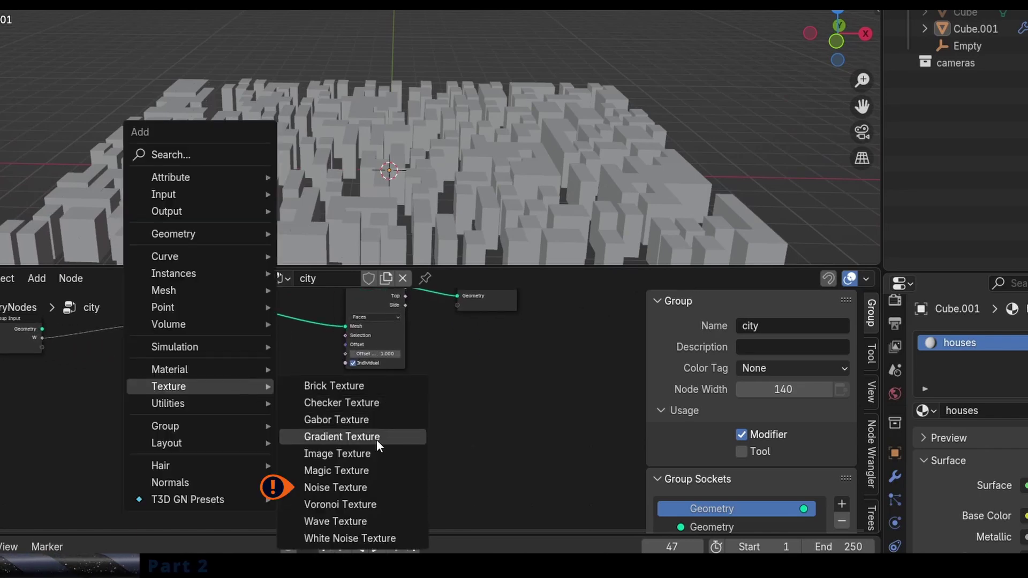
click(368, 485)
click(231, 372)
scroll(285, 448, up, 3)
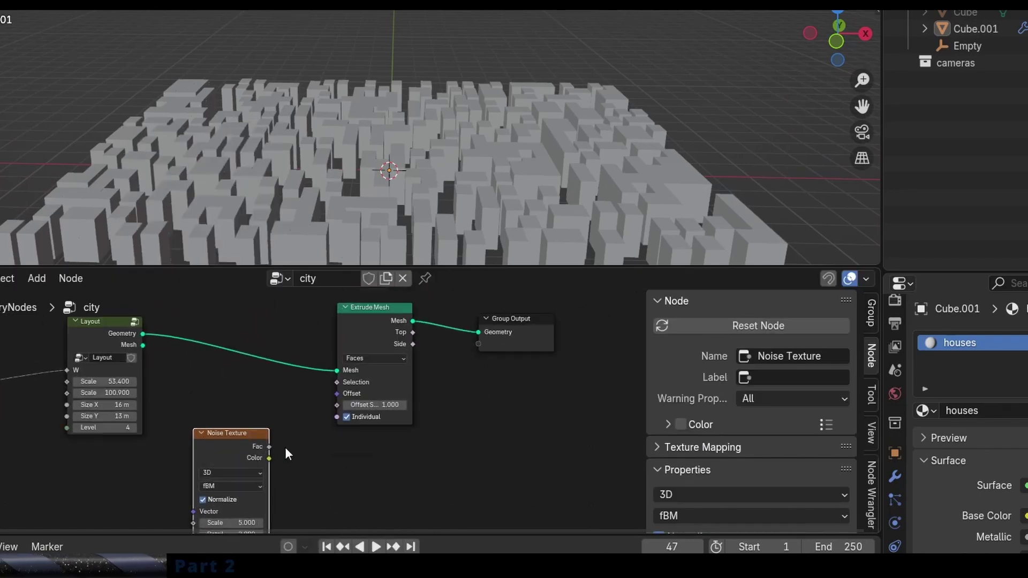
drag(259, 444, 367, 379)
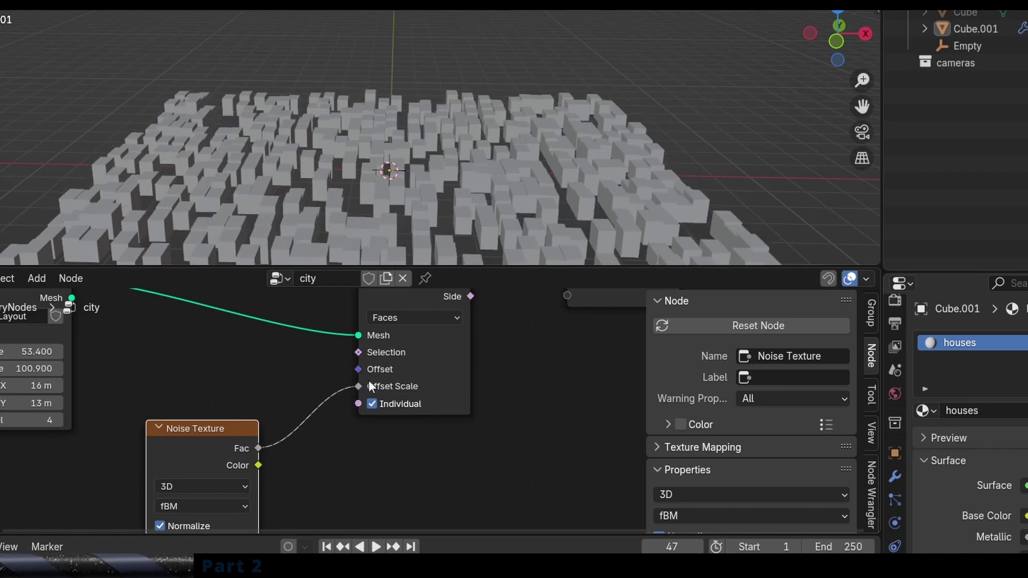
middle_drag(493, 224, 481, 138)
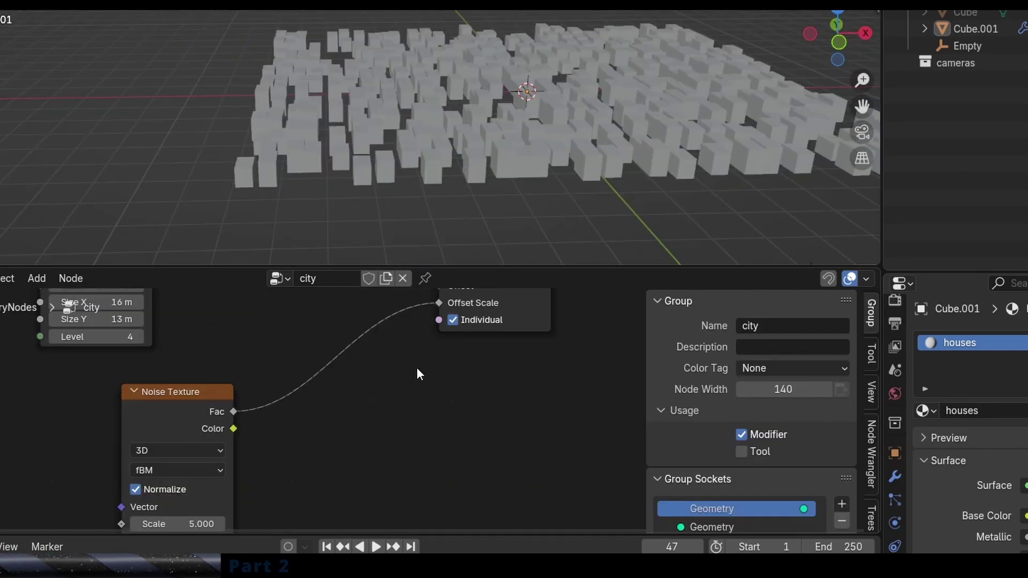
Step: Insert a Math node set to Greater Than between the Noise Texture's Fac and Offset Scale
scroll(419, 377, up, 1)
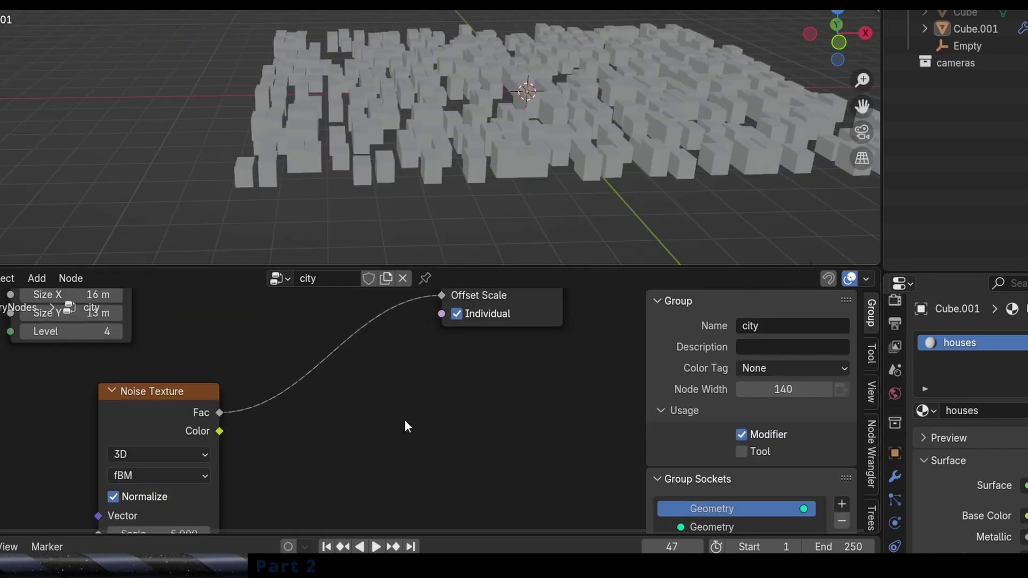
scroll(258, 379, up, 2)
key(shift+a)
mouse_move(281, 521)
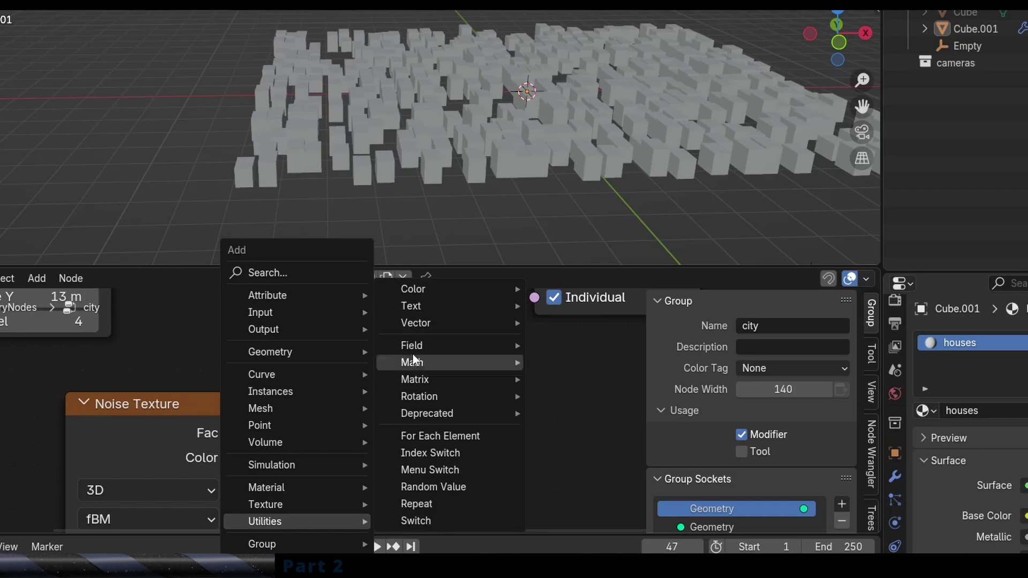
mouse_move(416, 364)
click(588, 497)
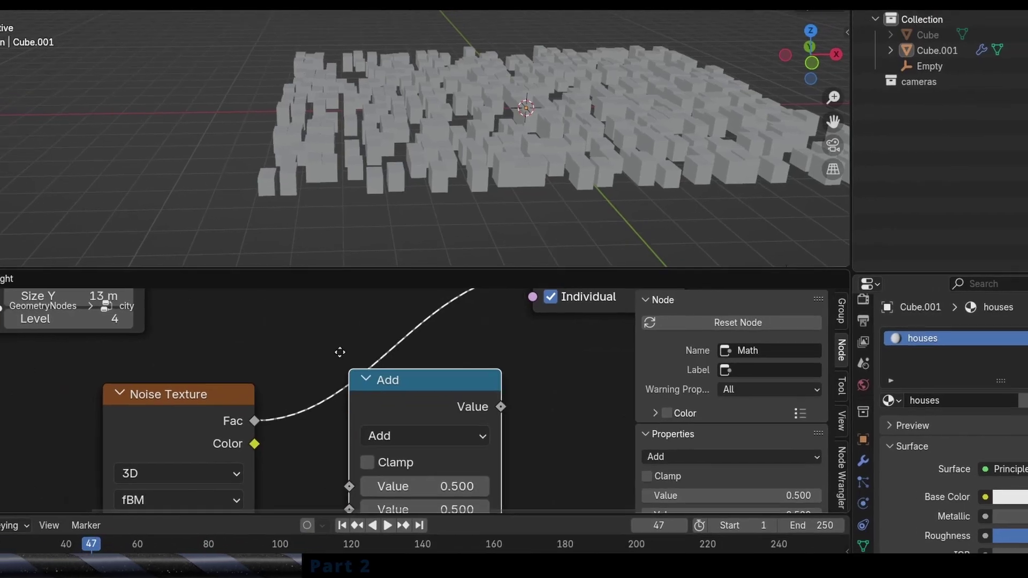
click(420, 389)
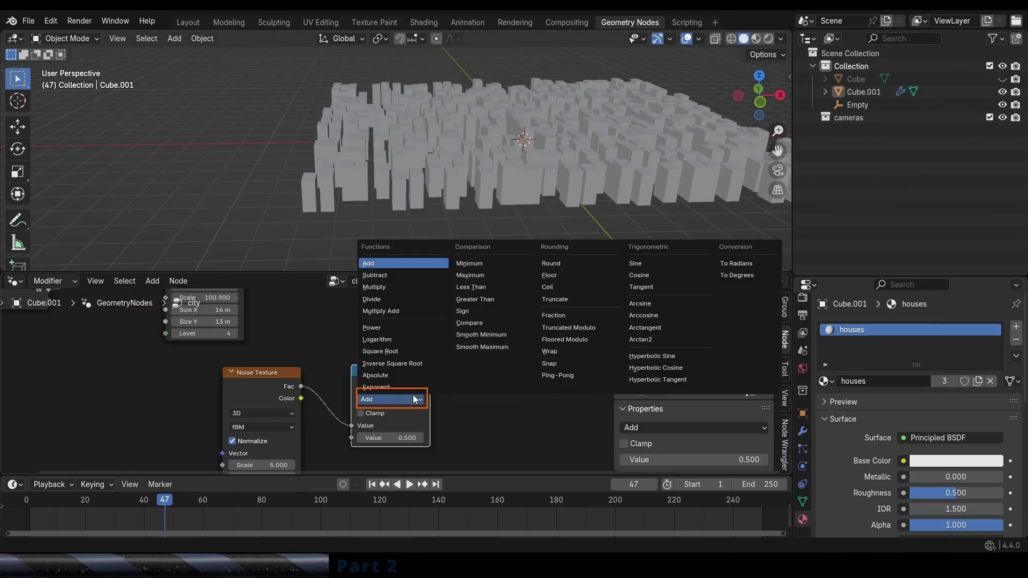
click(500, 299)
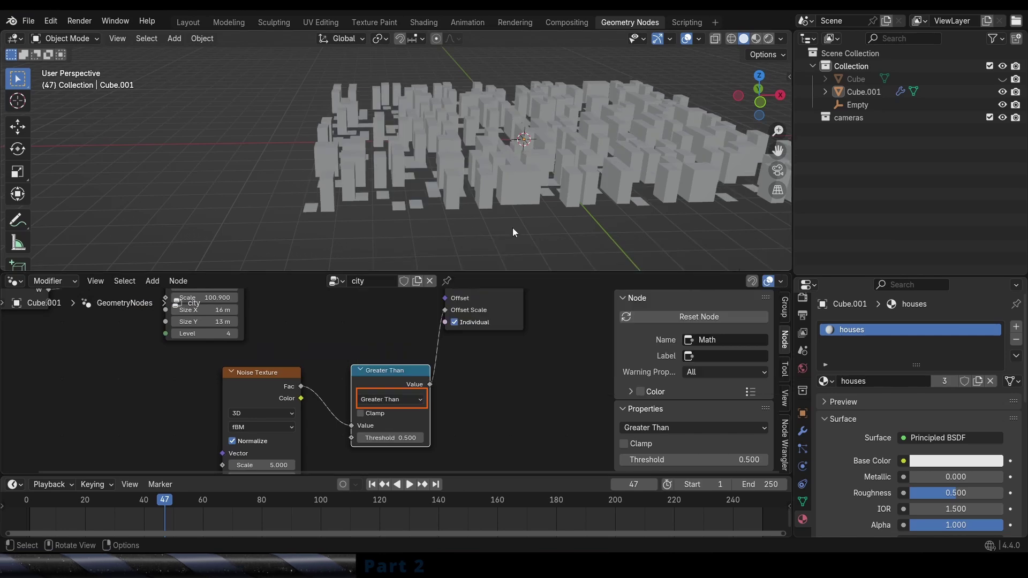
Step: Set the Greater Than node's threshold to 0.570
middle_drag(512, 227, 544, 182)
scroll(415, 438, up, 2)
drag(415, 437, 445, 438)
scroll(418, 404, down, 2)
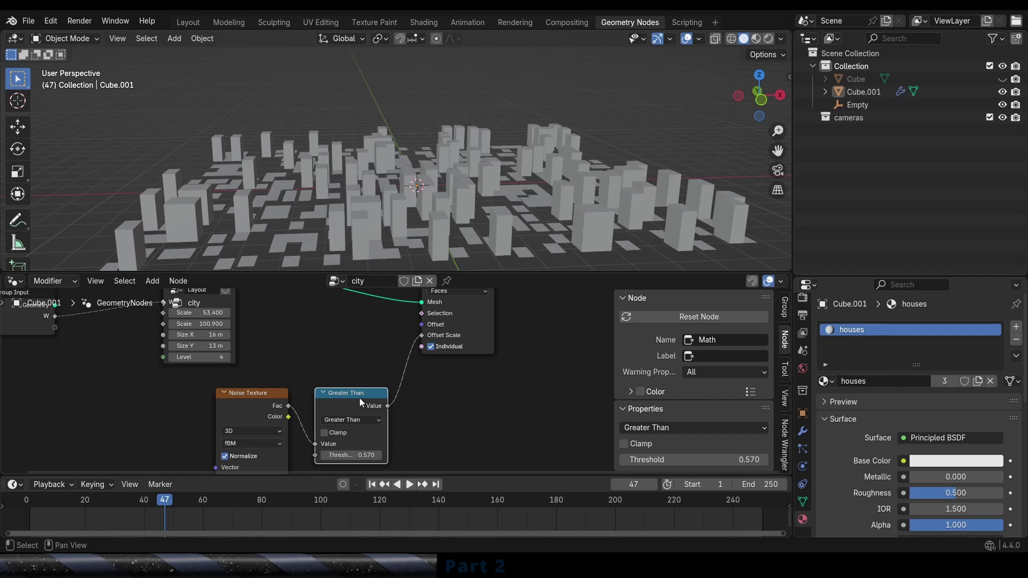
Step: Duplicate the Greater Than node onto the link to Offset Scale, switch the copy to Divide and place it beside the original
key(shift+d)
click(424, 375)
middle_drag(458, 395, 440, 352)
scroll(441, 351, up, 3)
click(437, 347)
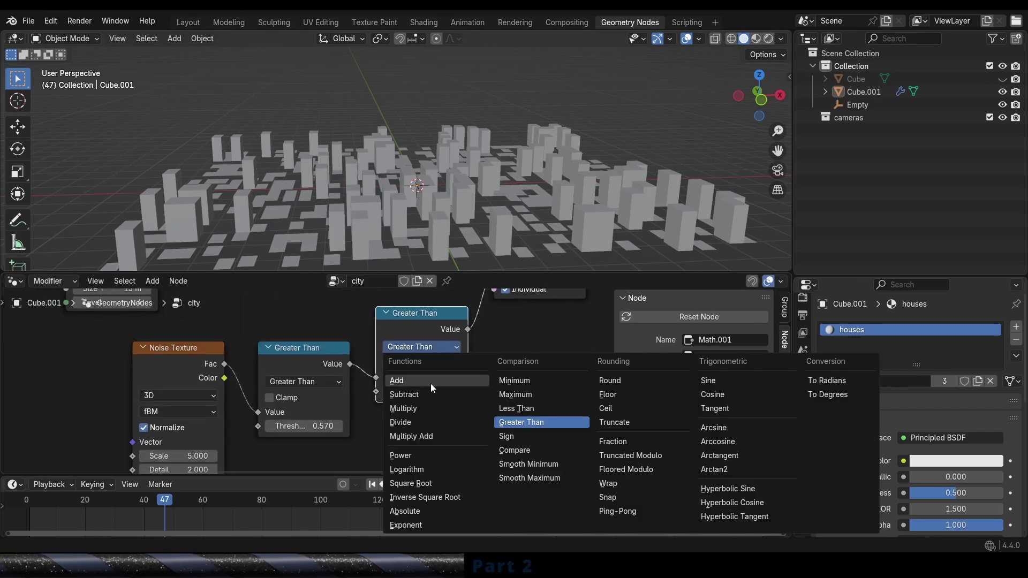
click(423, 422)
drag(422, 391, 467, 391)
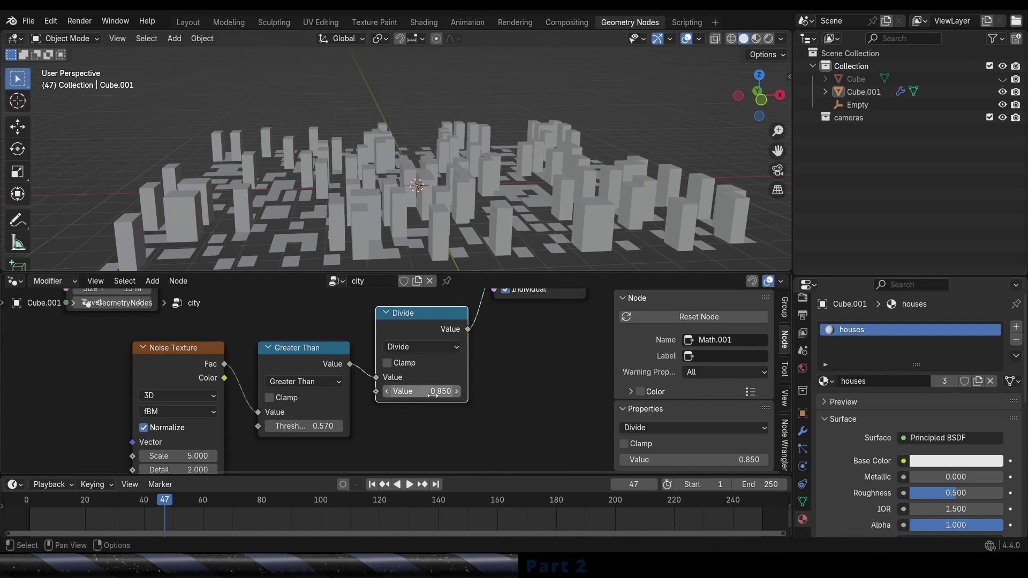
key(ctrl+z)
scroll(471, 370, down, 4)
middle_drag(432, 335, 434, 368)
drag(434, 368, 437, 381)
middle_drag(438, 382, 448, 406)
Step: Duplicate the Divide node into the free space above it and switch the copy to Add
key(shift+d)
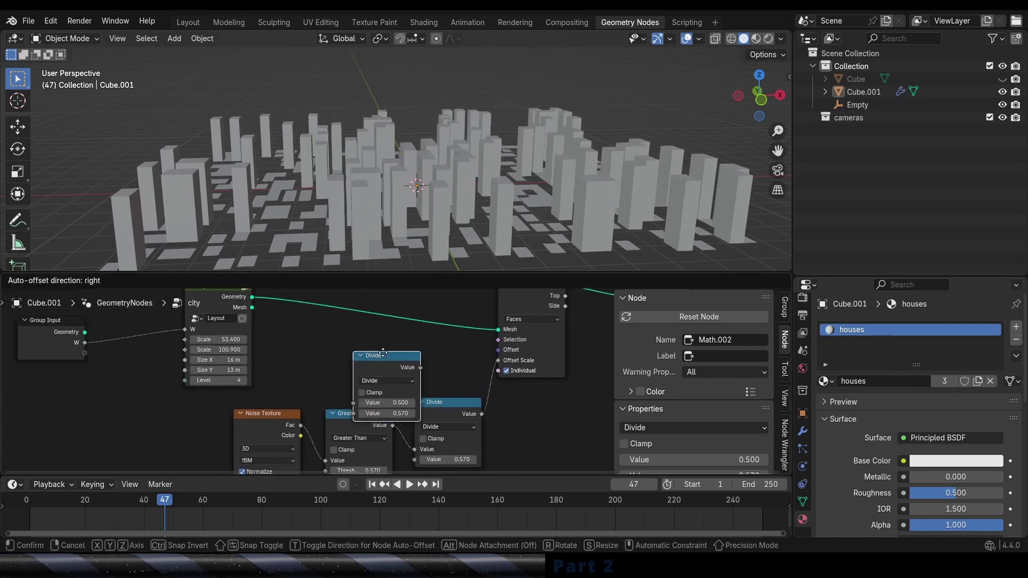
click(376, 350)
scroll(376, 350, up, 1)
click(374, 351)
click(362, 382)
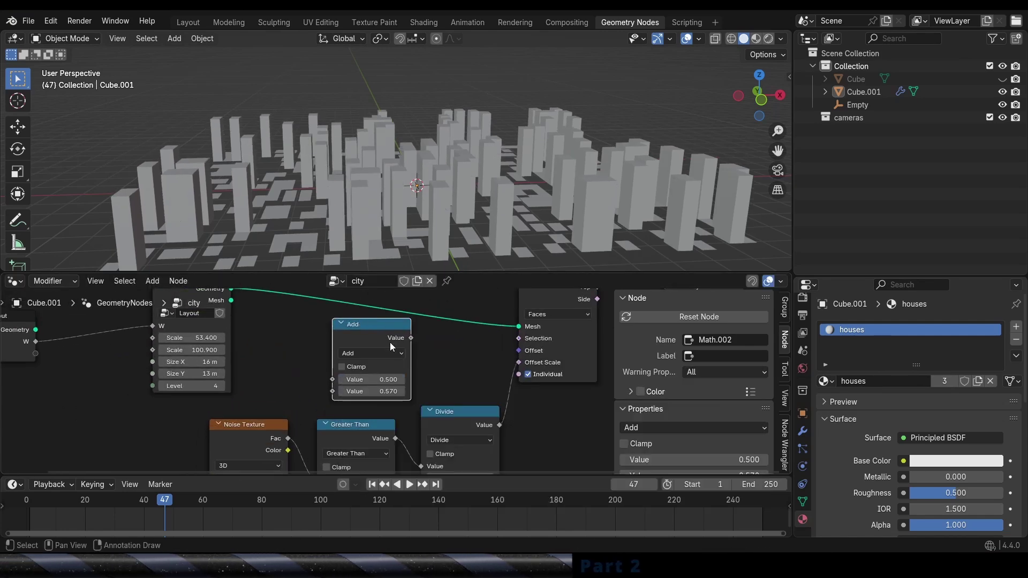
drag(390, 342, 400, 344)
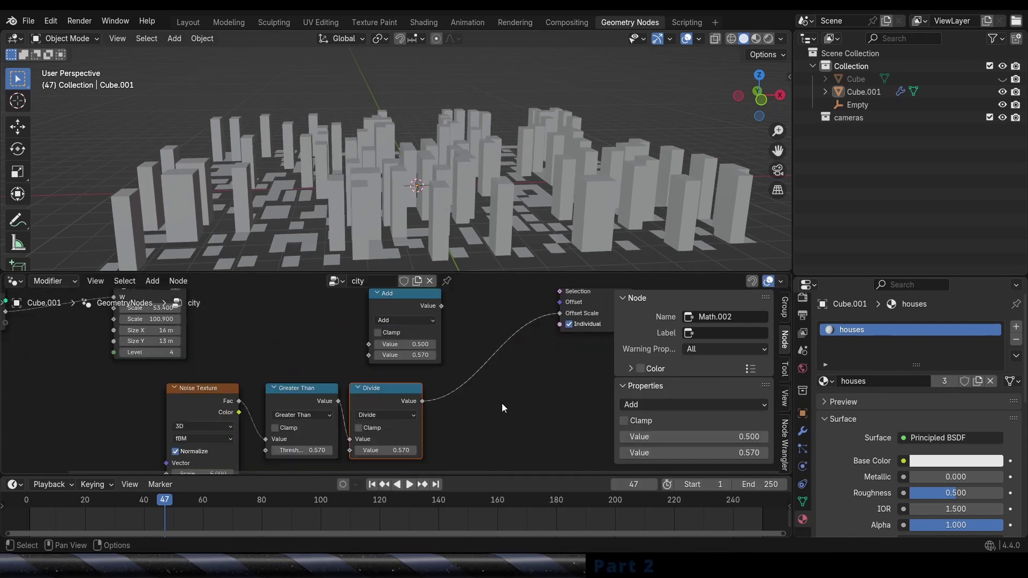
Step: Feed the Noise Texture's Fac and the Divide result into the Add node and connect its Value to Offset Scale
middle_drag(502, 403, 538, 396)
scroll(538, 381, up, 1)
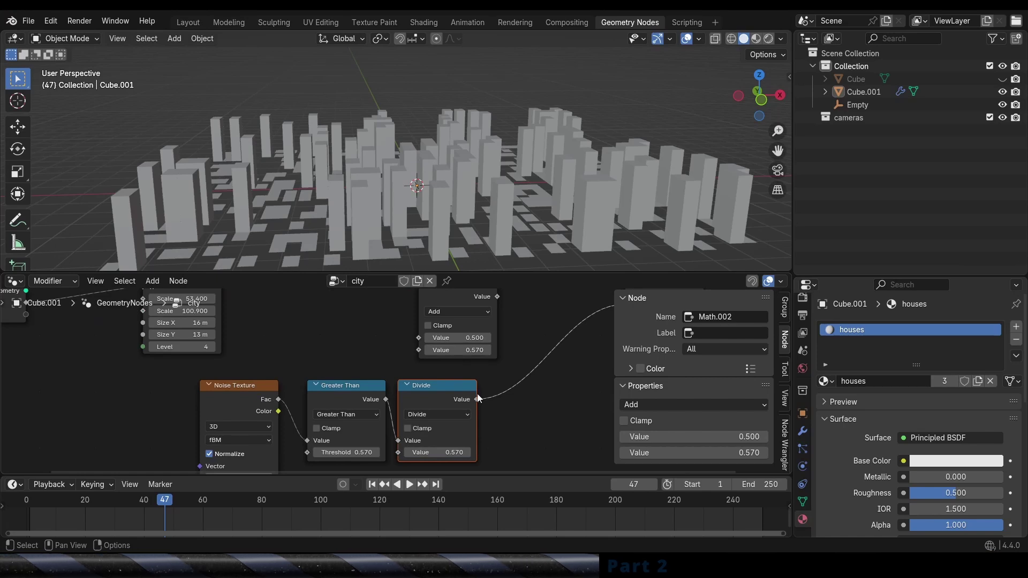
drag(475, 399, 419, 350)
scroll(415, 356, down, 1)
middle_drag(412, 361, 380, 380)
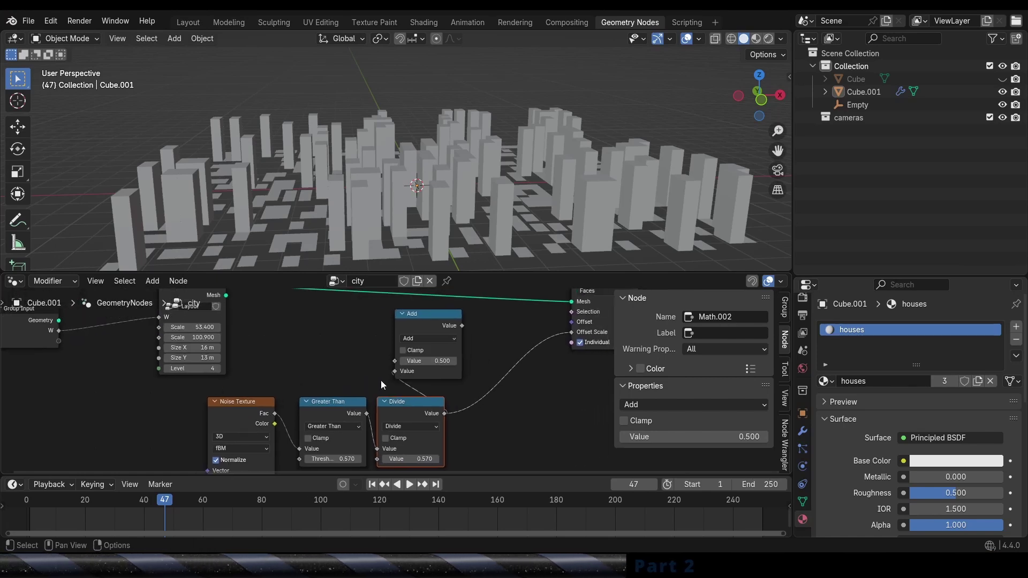
drag(270, 413, 394, 361)
middle_drag(396, 359, 352, 379)
drag(351, 352, 462, 361)
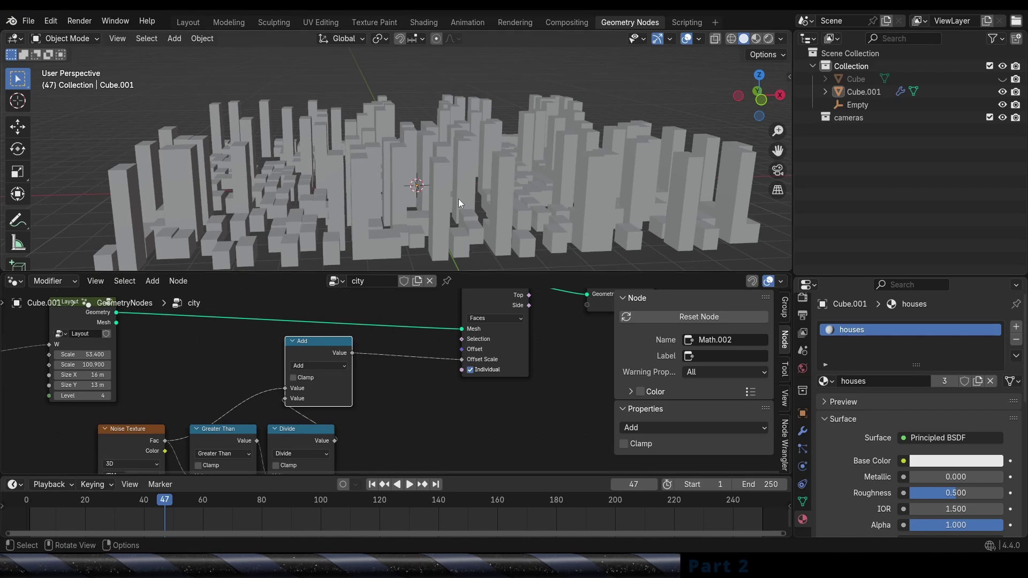
Step: Increase the Divide node's divisor to lower the tall buildings
scroll(458, 199, up, 1)
middle_drag(389, 425, 495, 363)
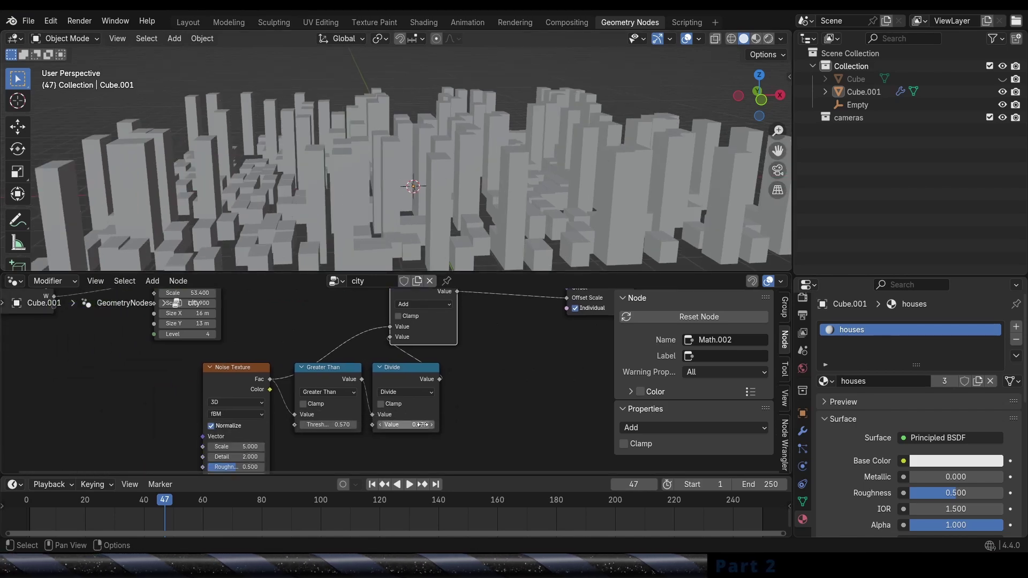
drag(420, 425, 465, 425)
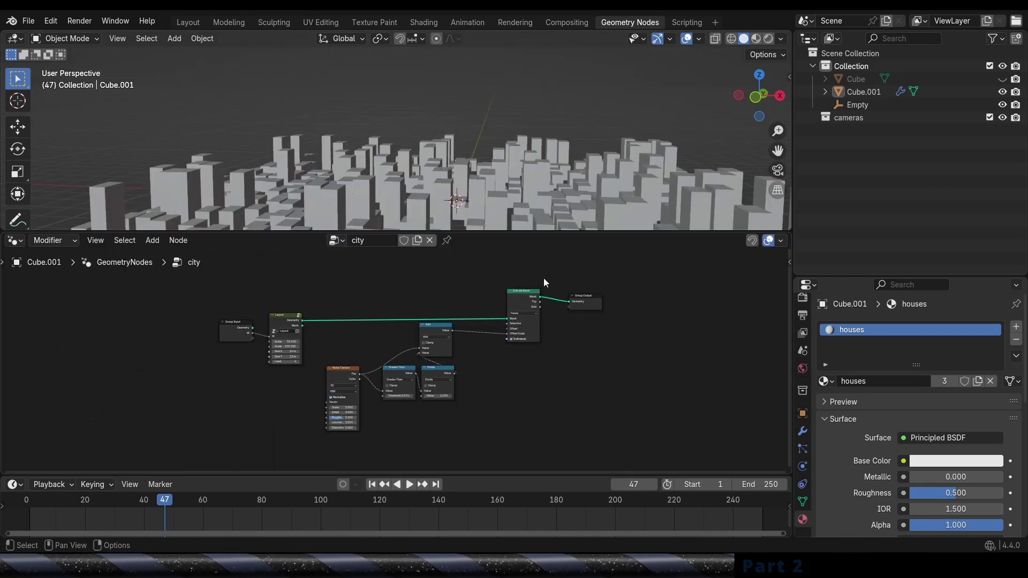
Step: Move Extrude Mesh nearer the math nodes and group it with the Noise Texture, Greater Than, Divide and Add nodes
drag(526, 293, 494, 295)
drag(527, 278, 327, 437)
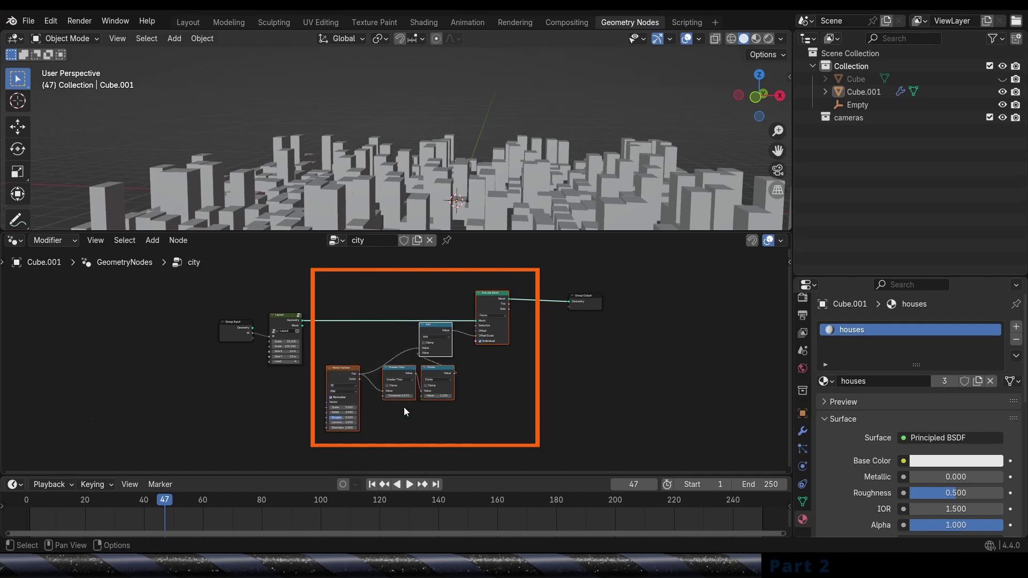
scroll(403, 407, up, 2)
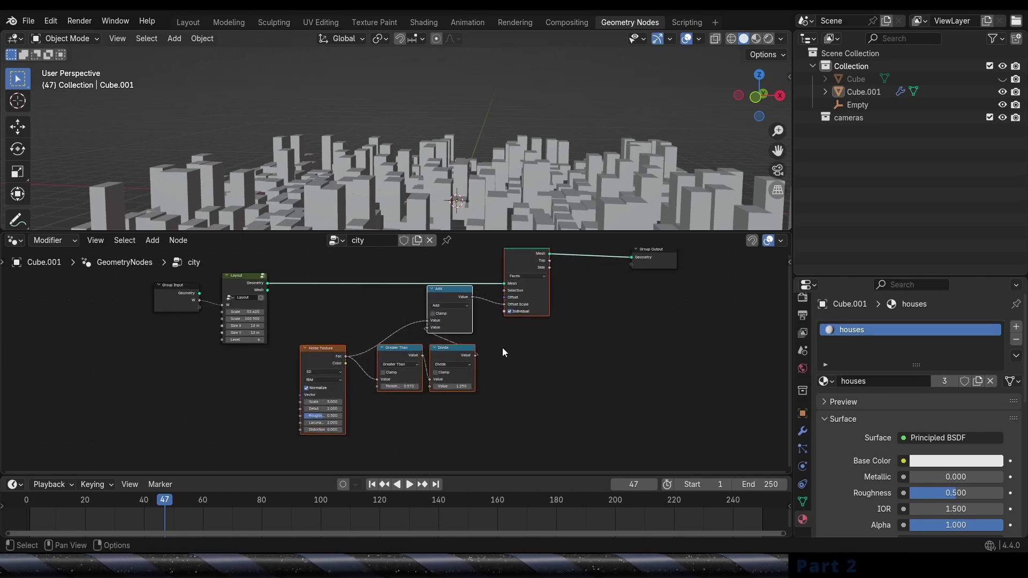
key(ctrl+g)
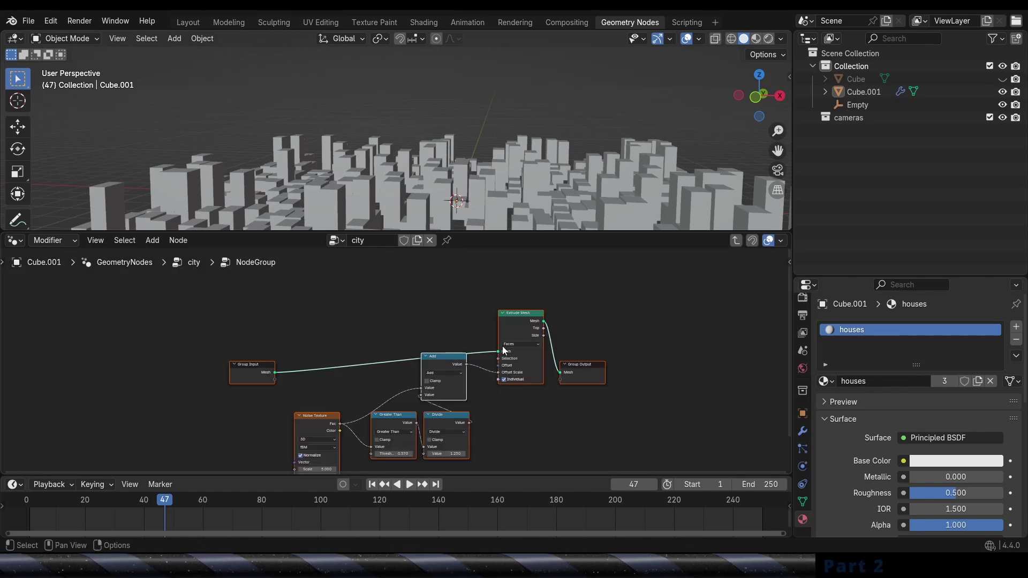
Step: Move the Group Output node away from Extrude Mesh and expose its Top and Side outputs as group outputs
middle_drag(502, 345, 425, 333)
scroll(425, 333, up, 3)
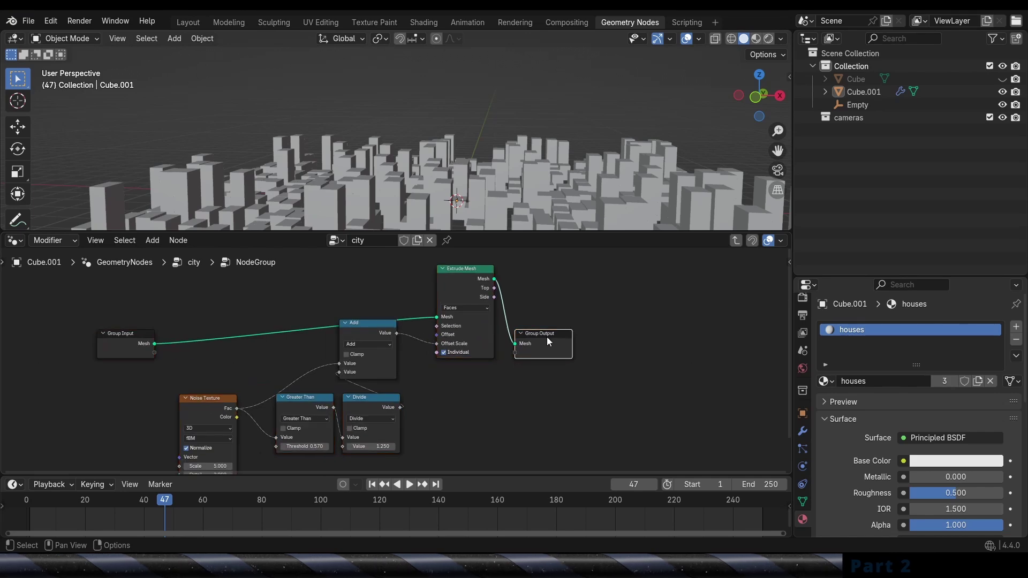
drag(547, 337, 612, 289)
middle_drag(523, 280, 472, 349)
scroll(472, 349, up, 5)
drag(429, 360, 561, 403)
scroll(490, 415, down, 12)
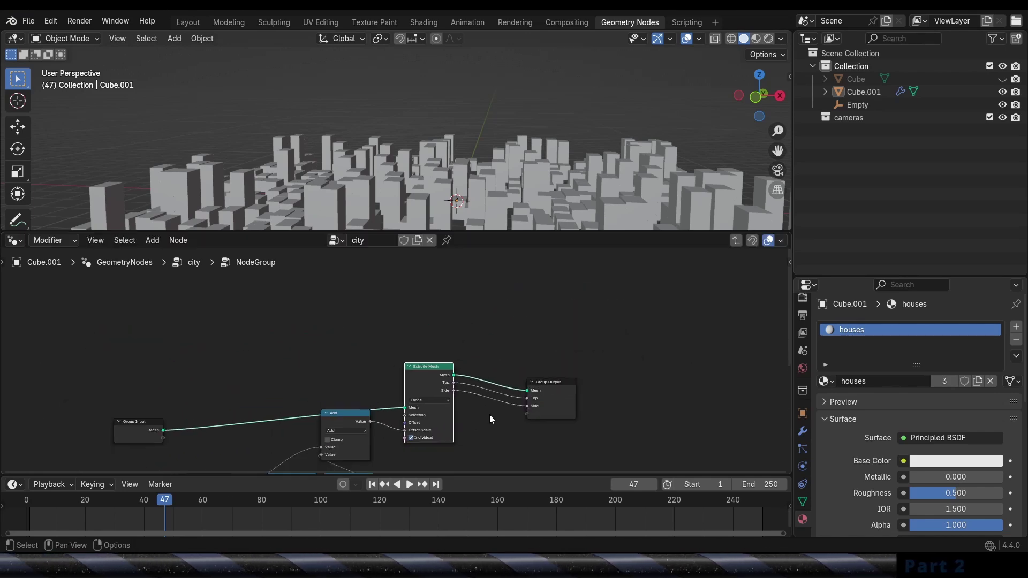
Step: Move the Group Input node aside, switch the Noise Texture to 4D and expose its W value as a group input
middle_drag(494, 413, 564, 353)
scroll(343, 370, up, 5)
drag(299, 369, 241, 388)
middle_drag(332, 428, 490, 429)
scroll(473, 356, up, 3)
click(504, 397)
click(504, 446)
scroll(493, 397, down, 2)
drag(490, 424, 405, 343)
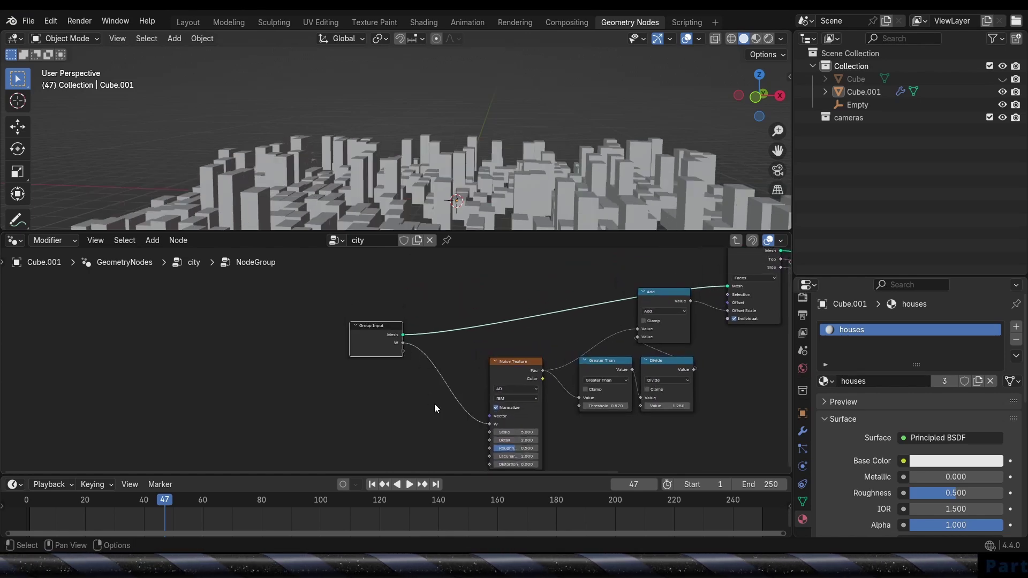
Step: Tidy the Noise Texture's placement, leave the node group and rename it Extrude
middle_drag(434, 403, 371, 367)
scroll(371, 368, up, 2)
mouse_move(462, 324)
mouse_down()
mouse_move(464, 301)
mouse_move(458, 325)
mouse_up()
scroll(476, 306, down, 4)
middle_drag(471, 303, 403, 338)
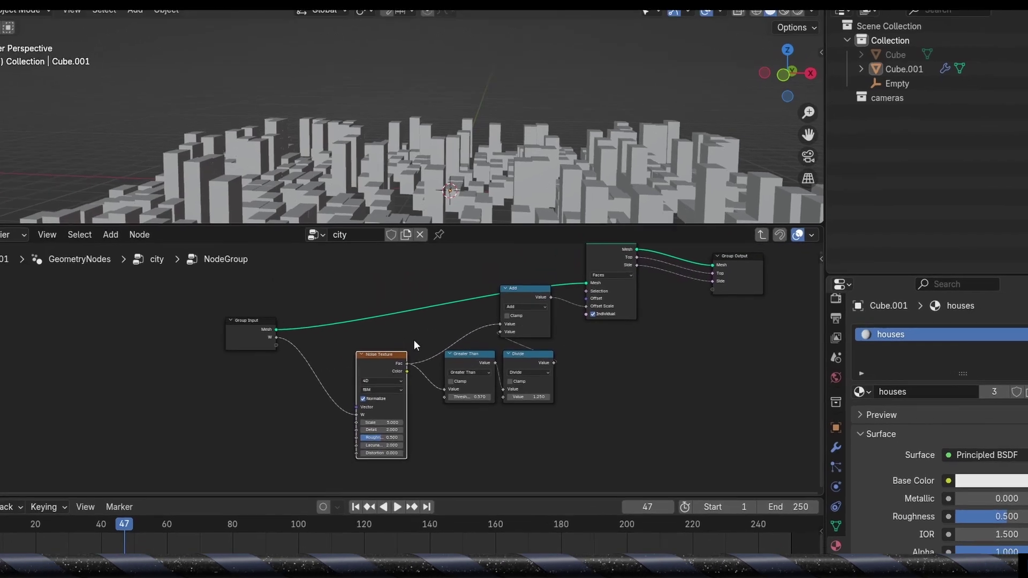
key(Tab)
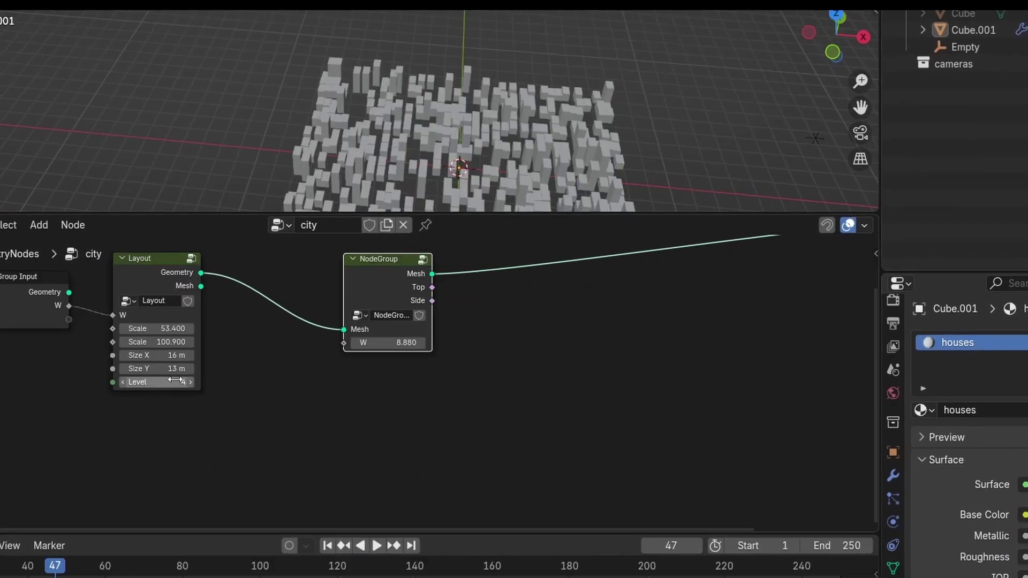
double_click(390, 314)
text(Extrude)
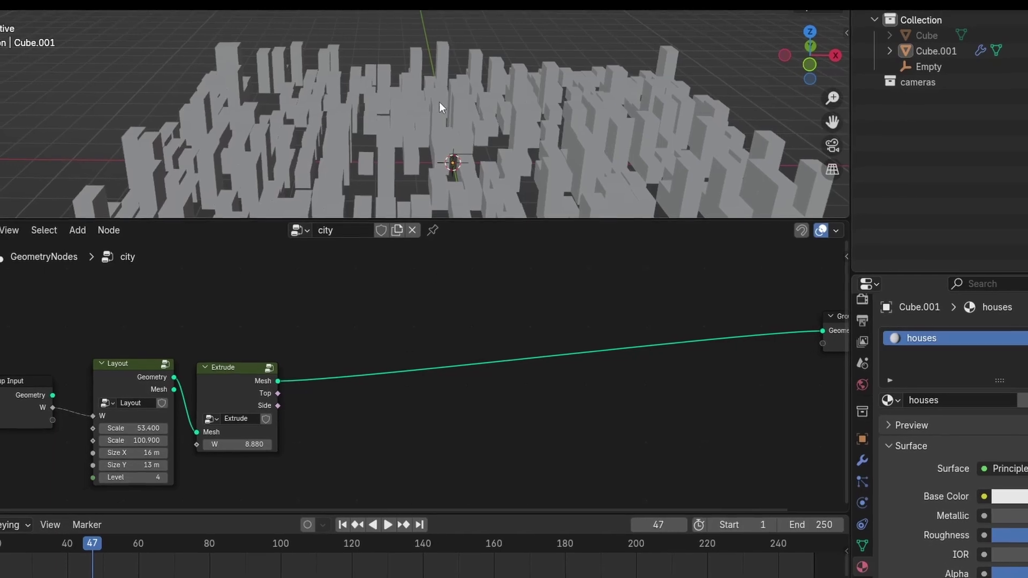
Step: Examine the extruded buildings and their rooftops up close from several angles
middle_drag(439, 102, 438, 63)
scroll(440, 68, up, 5)
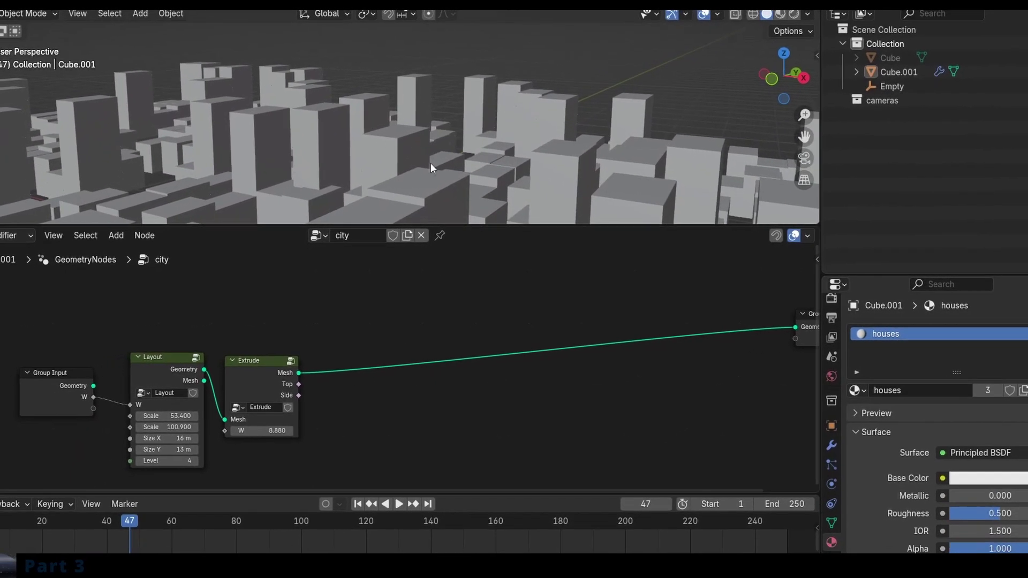
scroll(386, 362, up, 1)
middle_drag(384, 354, 375, 331)
key(shift+a)
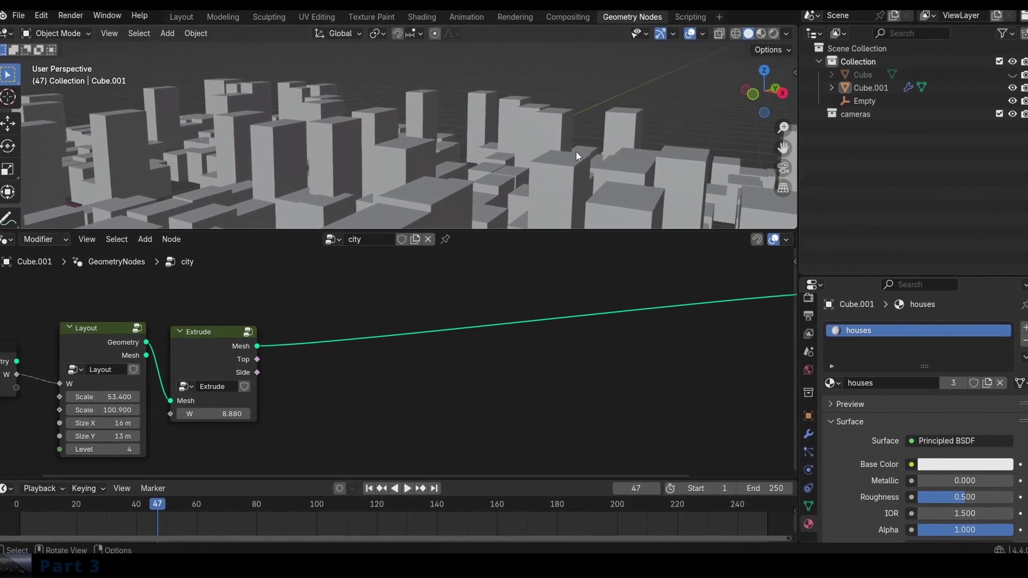
middle_drag(515, 172, 511, 185)
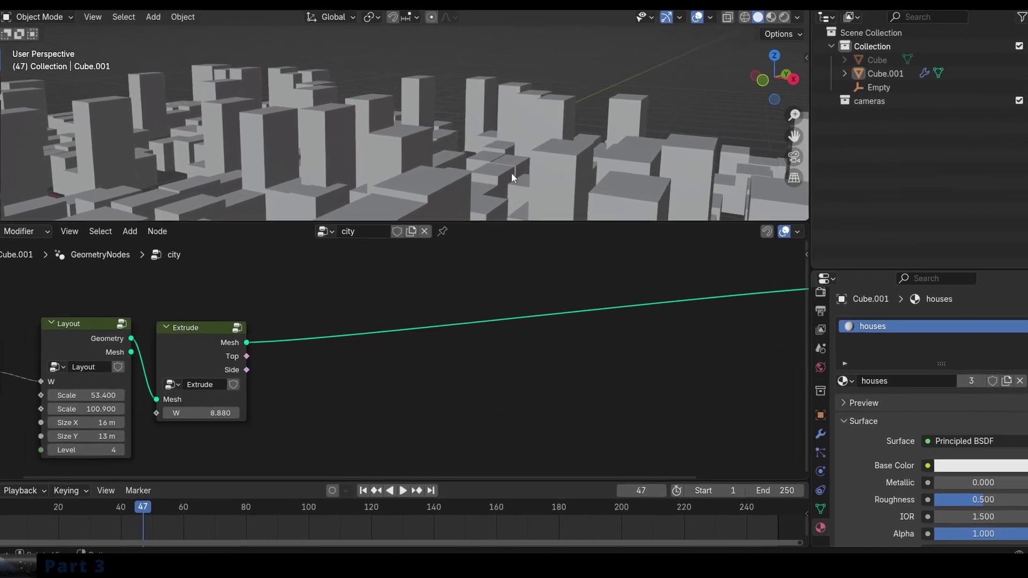
scroll(507, 189, down, 2)
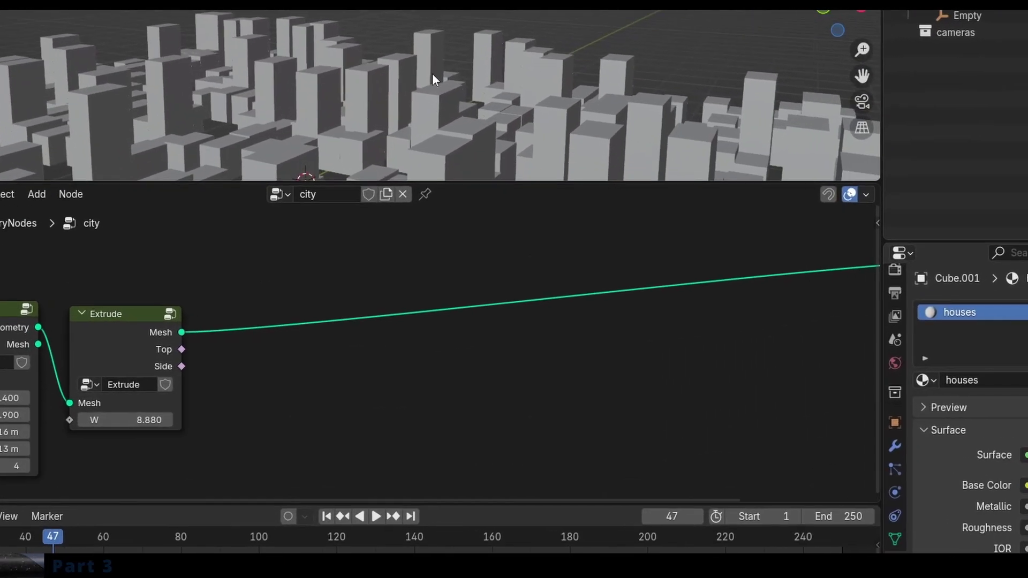
scroll(367, 294, up, 2)
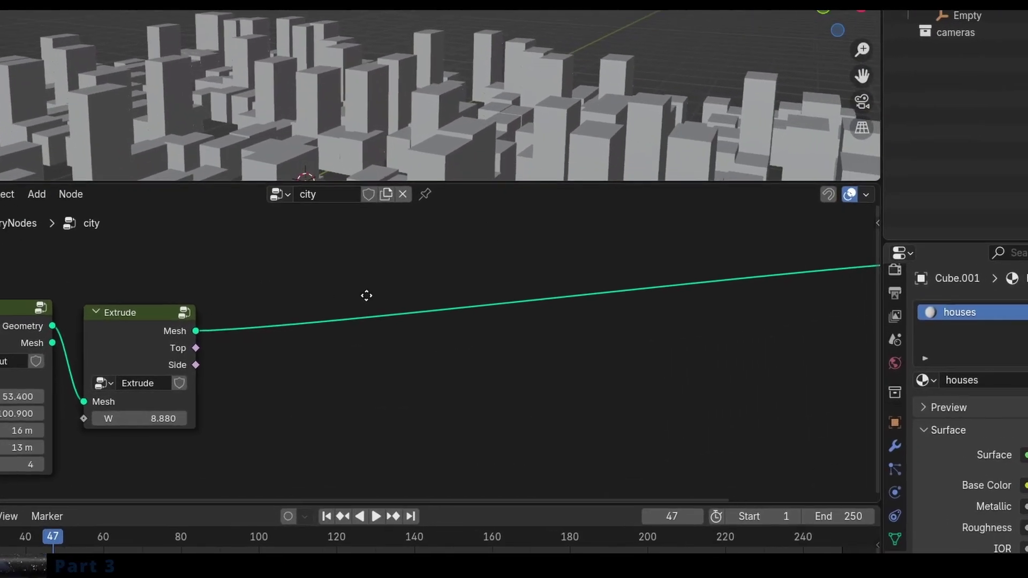
Step: Insert a Separate Geometry node on the link between the Extrude group and the Group Output
key(shift+a)
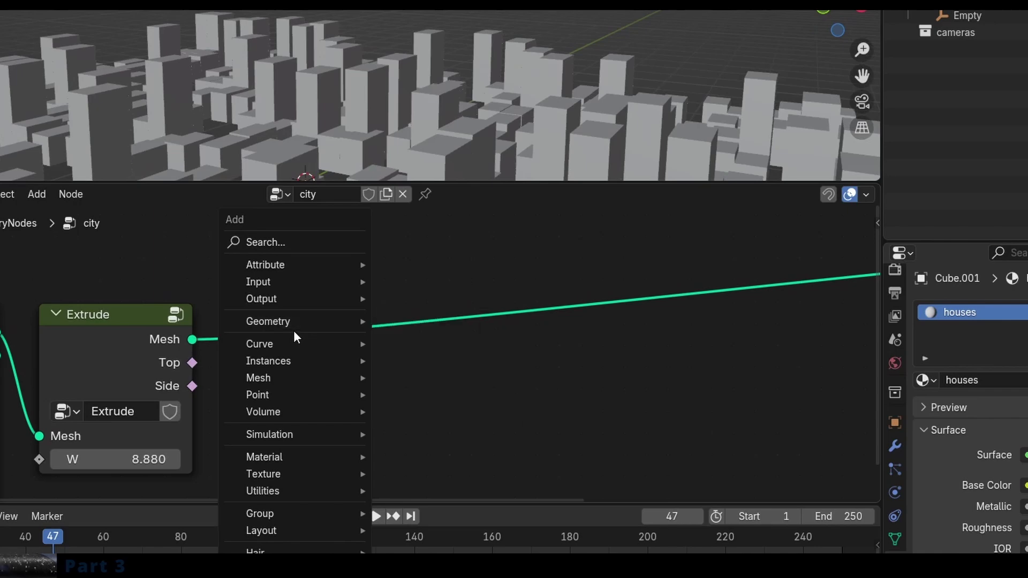
mouse_move(294, 328)
mouse_move(452, 380)
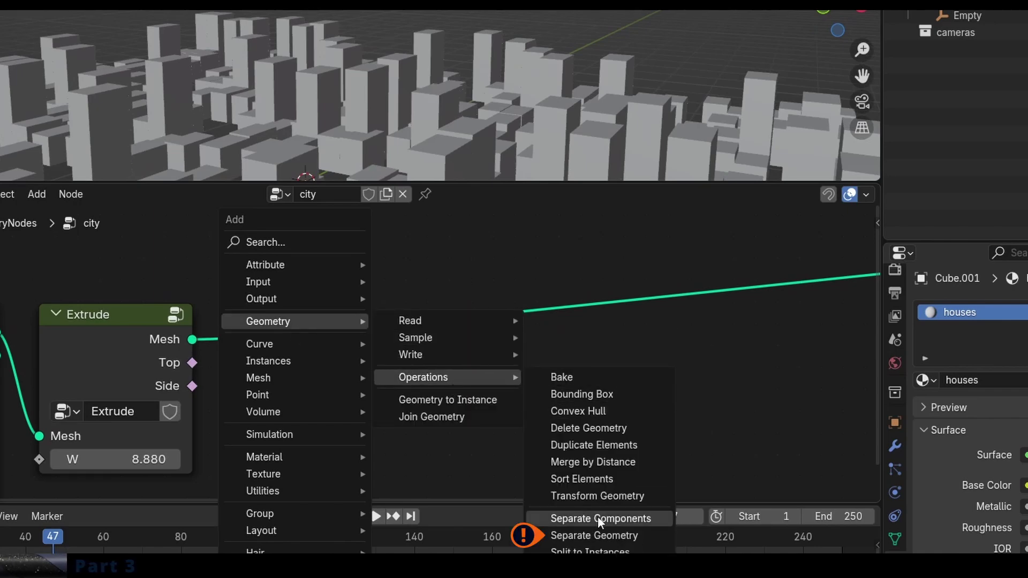
click(595, 535)
click(408, 267)
scroll(194, 336, down, 3)
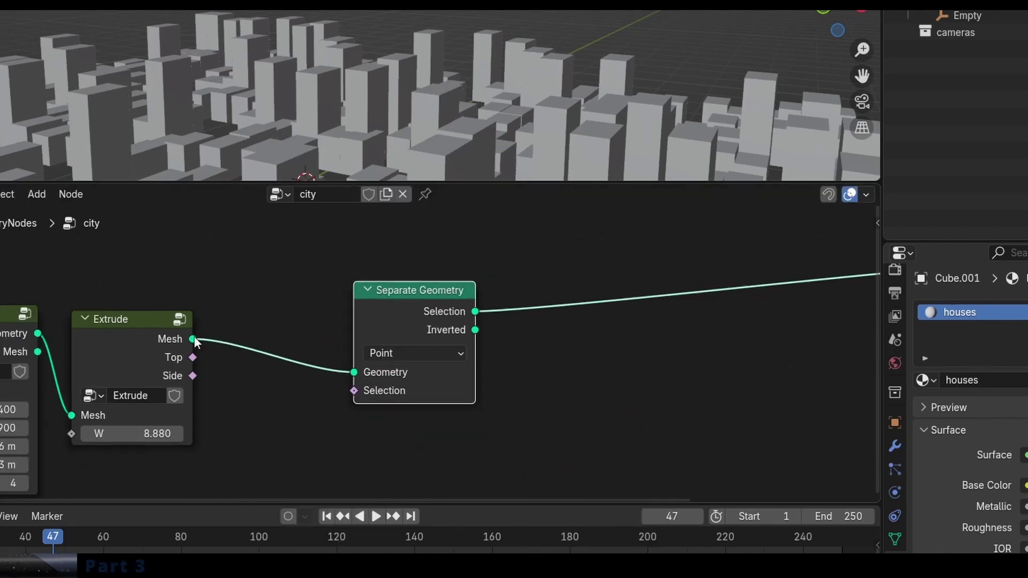
Step: Connect the Extrude group's Top output to the Separate Geometry's Selection and inspect the isolated rooftop faces
drag(172, 315, 201, 314)
scroll(196, 329, up, 2)
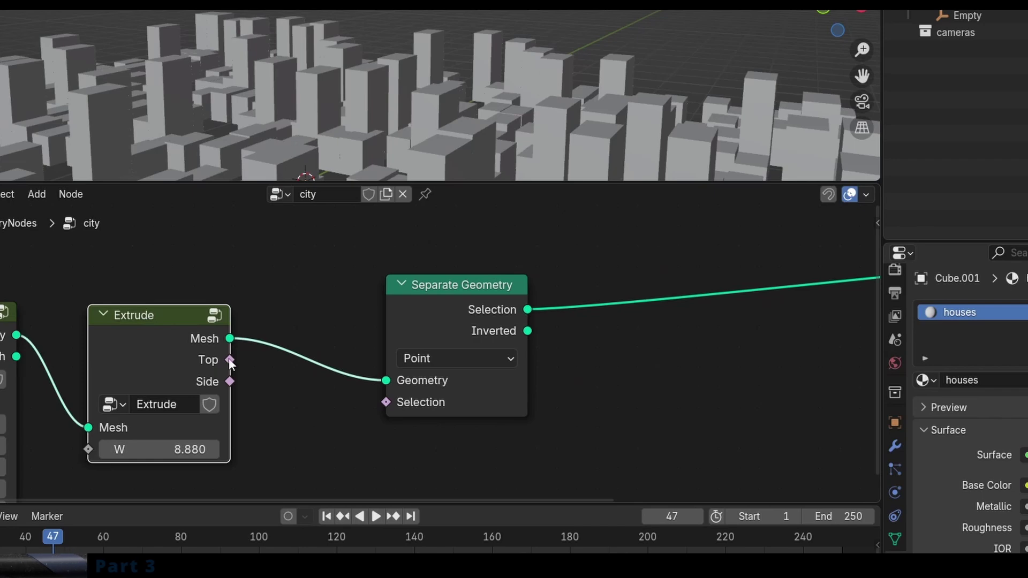
drag(229, 359, 386, 402)
scroll(455, 59, down, 4)
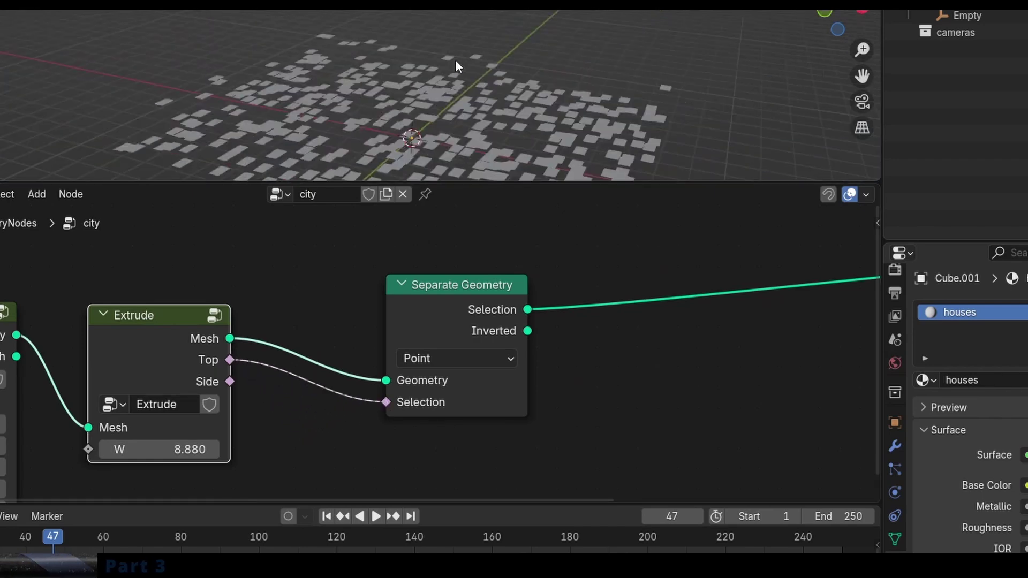
scroll(549, 101, up, 4)
middle_drag(455, 59, 581, 43)
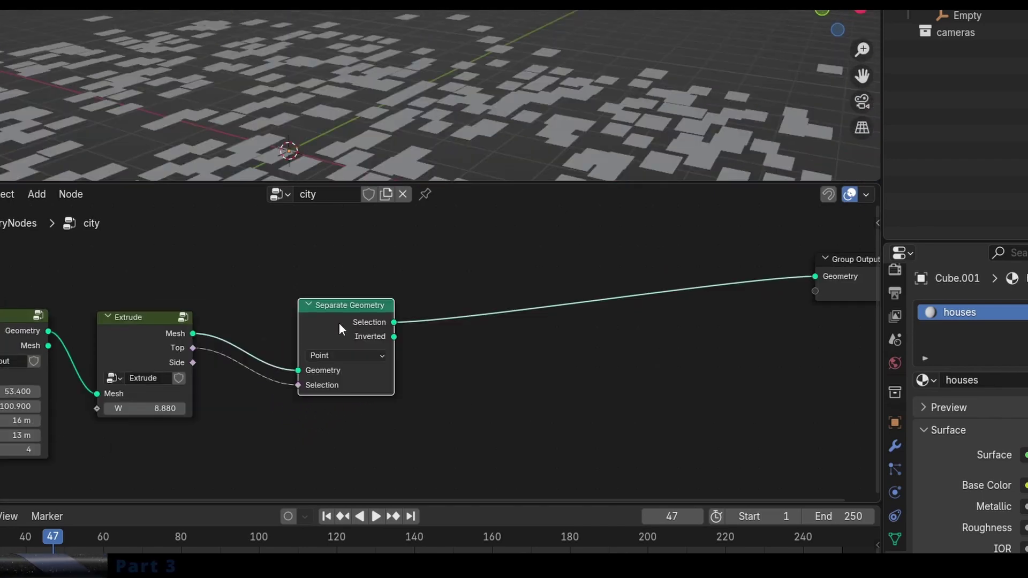
middle_drag(455, 86, 467, 122)
scroll(467, 124, up, 2)
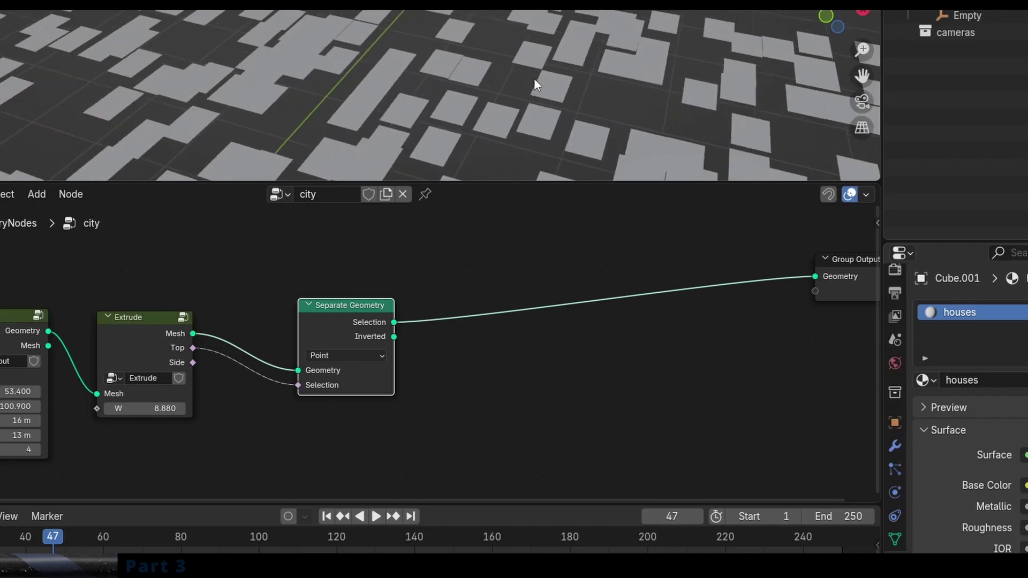
middle_drag(535, 78, 556, 59)
Step: Insert a Subdivide Mesh node after Separate Geometry and set its Level to 3
middle_drag(458, 286, 442, 284)
key(shift+a)
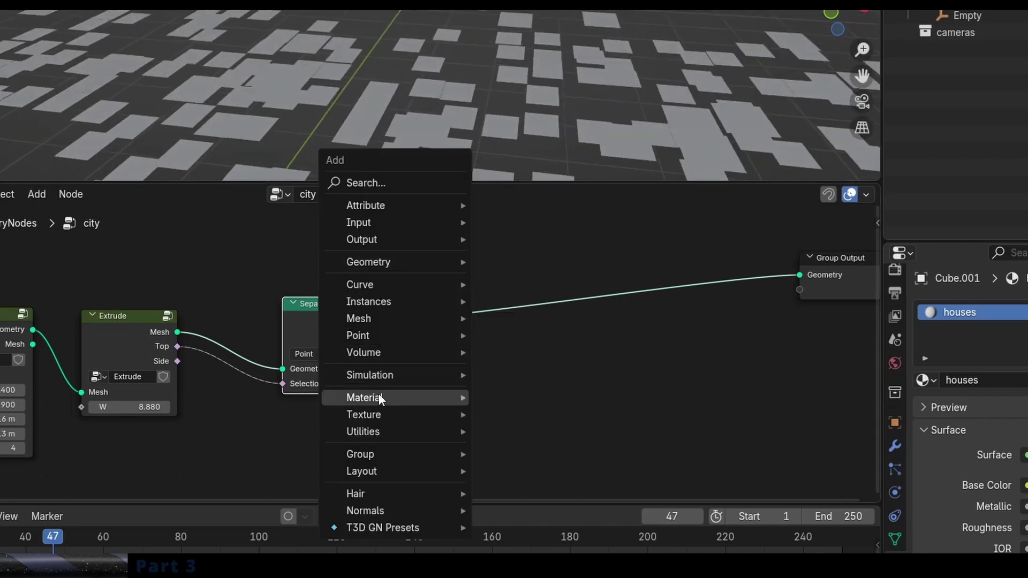
mouse_move(386, 318)
mouse_move(535, 374)
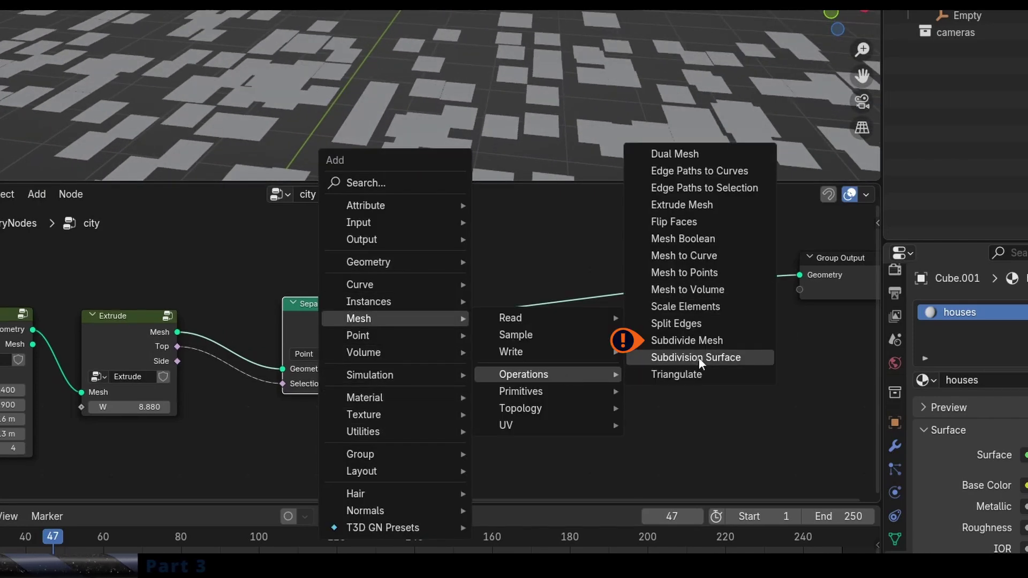
click(707, 340)
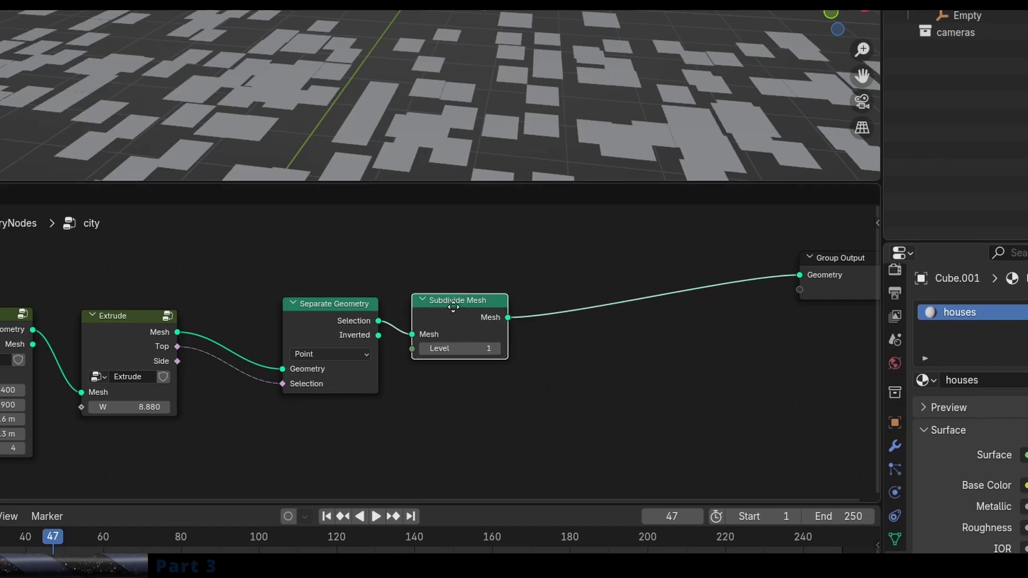
click(454, 307)
click(499, 349)
click(499, 350)
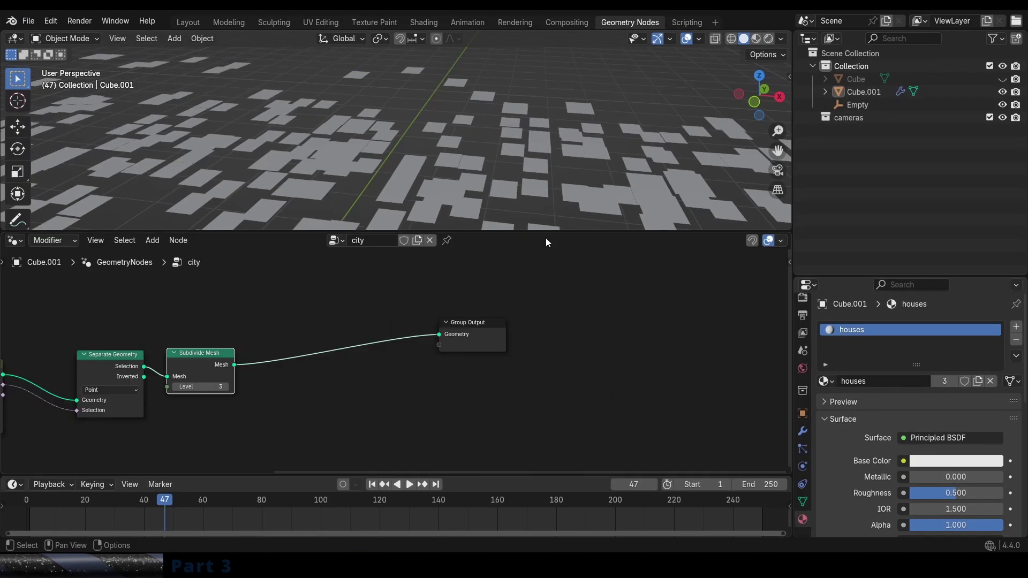
Step: Insert an Extrude Mesh node between Subdivide Mesh and the Group Output
middle_drag(516, 114, 527, 105)
middle_drag(522, 163, 579, 141)
middle_drag(579, 141, 575, 155)
key(shift+a)
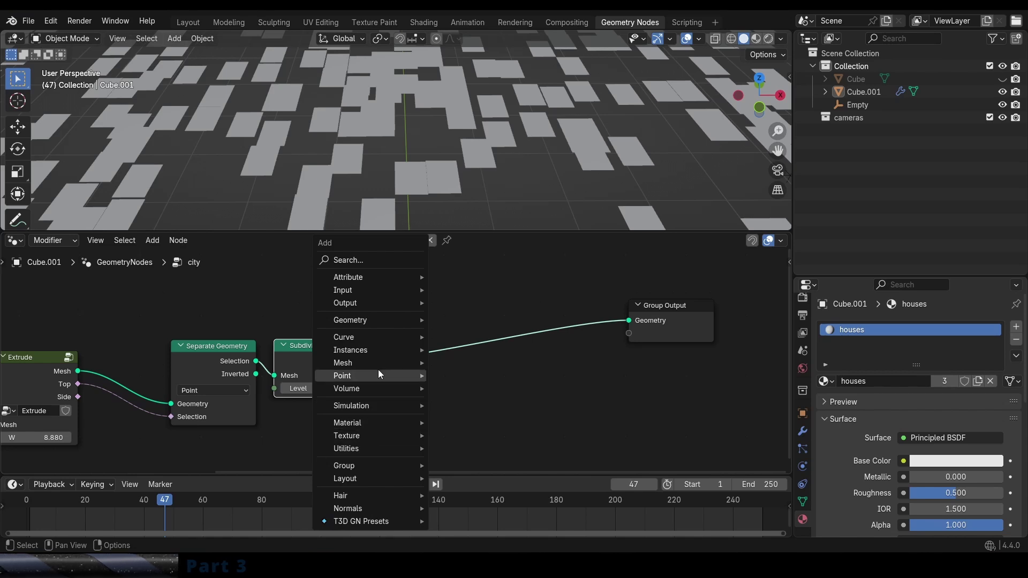
mouse_move(374, 363)
mouse_move(509, 405)
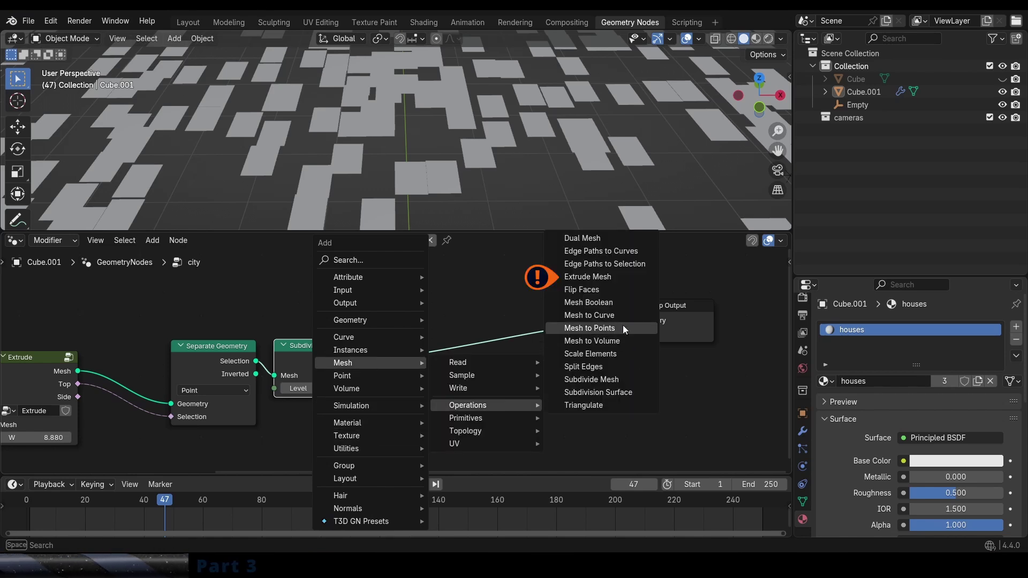
click(606, 277)
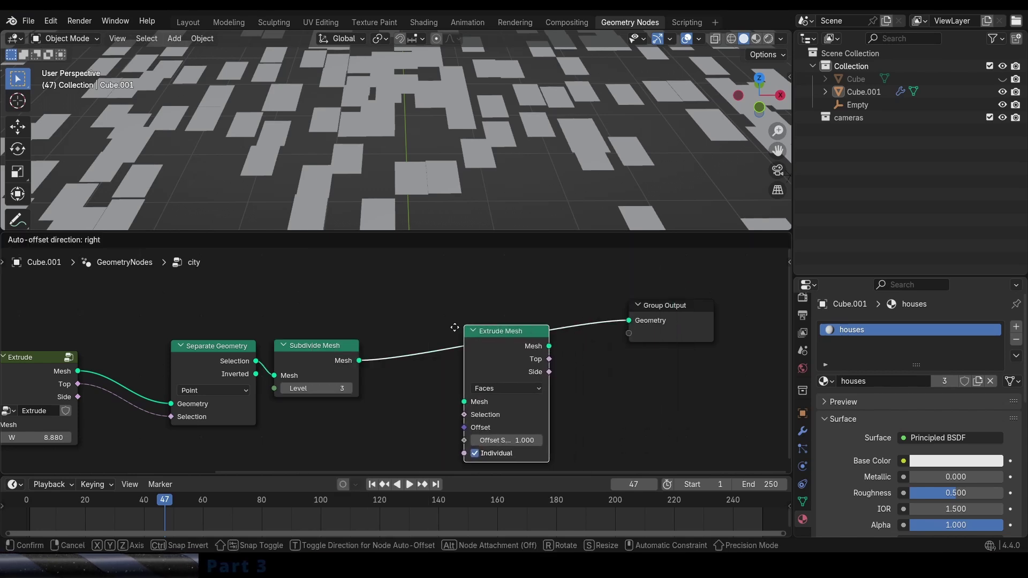
click(514, 282)
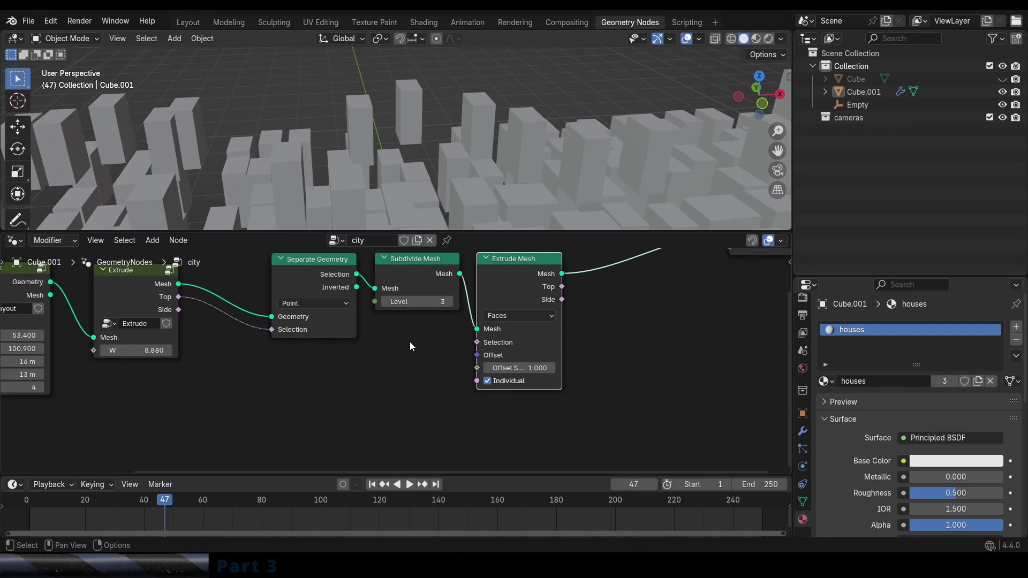
Step: Add a Noise Texture below the rooftop nodes and connect its Fac to the new Extrude Mesh's Selection
scroll(412, 348, up, 1)
middle_drag(376, 368, 401, 371)
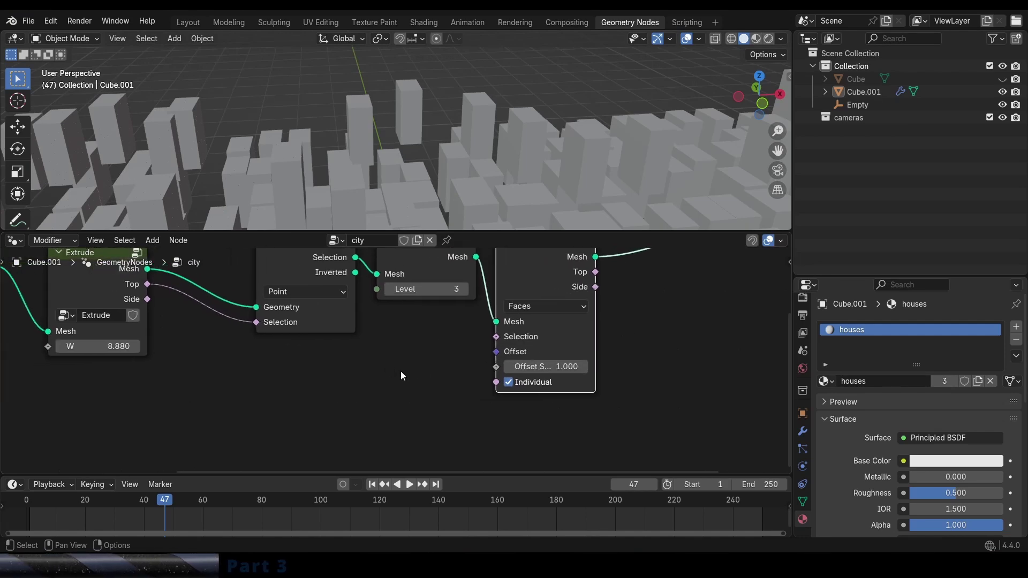
key(shift+a)
click(351, 217)
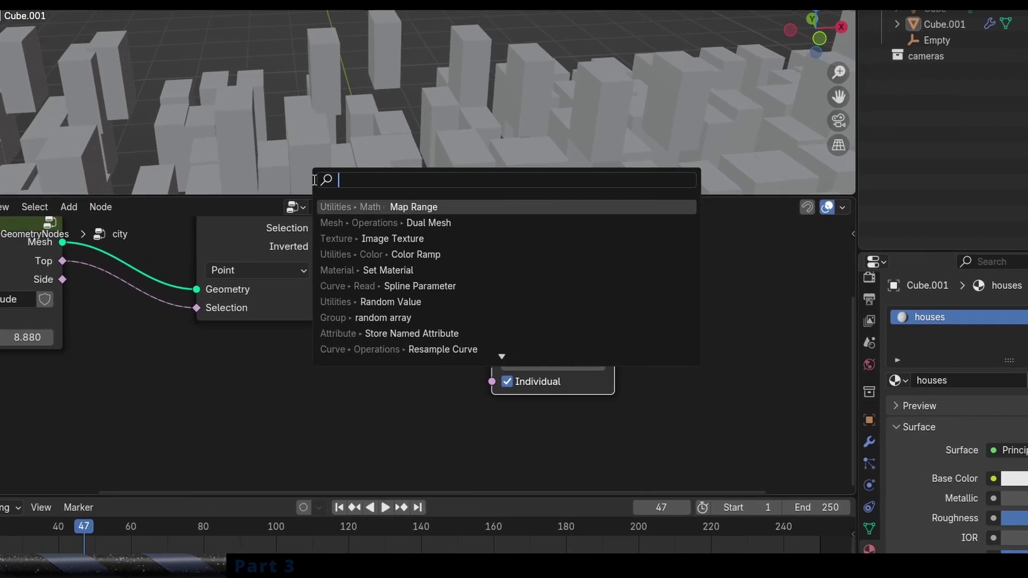
text(noise)
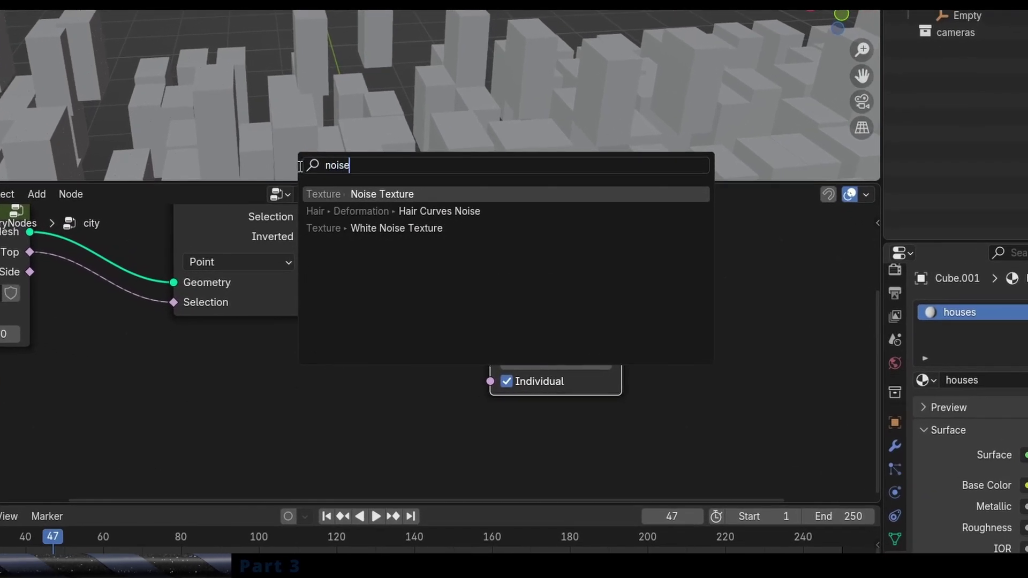
key(Return)
click(384, 401)
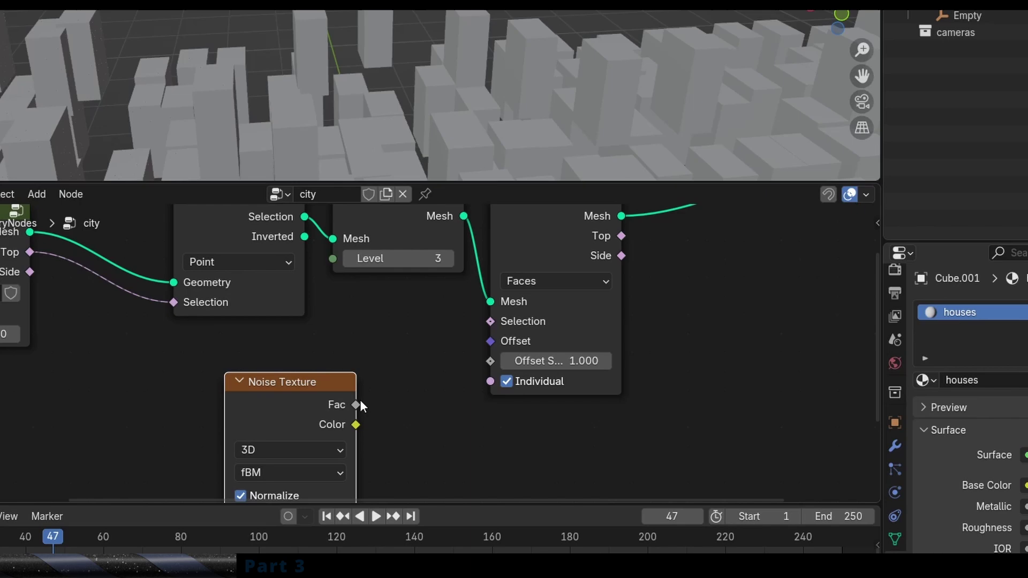
drag(356, 404, 483, 327)
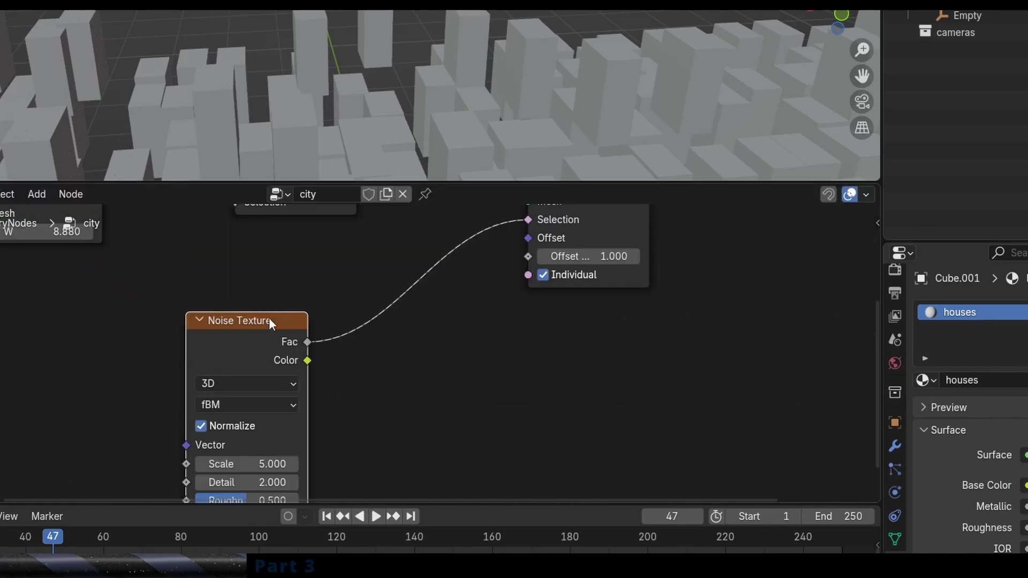
Step: Insert a Color Ramp node between the Noise Texture's Fac output and the rooftop Extrude Mesh's Selection
drag(269, 319, 283, 298)
middle_drag(379, 294, 361, 297)
drag(239, 306, 229, 307)
key(shift+a)
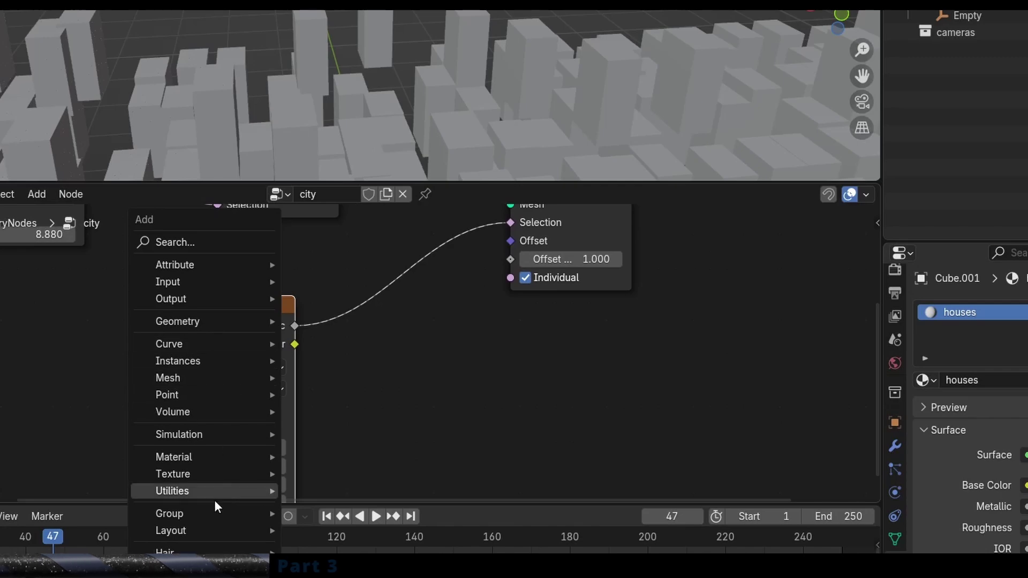
mouse_move(214, 493)
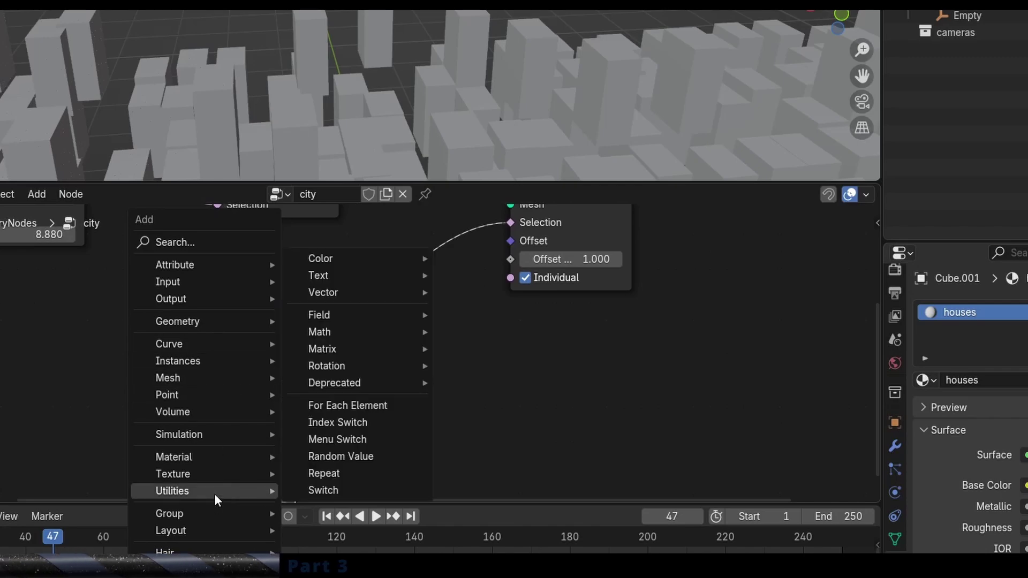
mouse_move(339, 255)
click(515, 270)
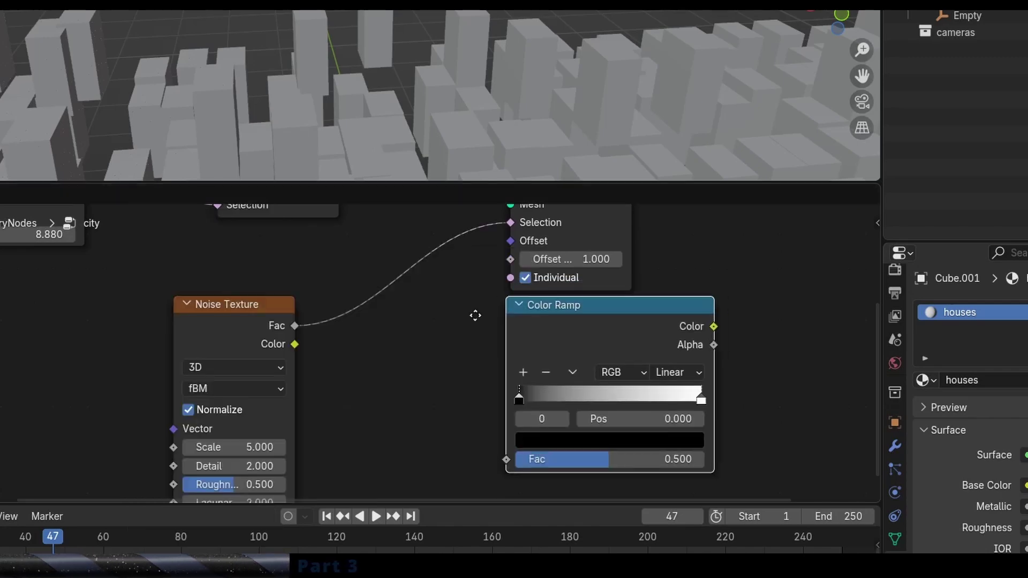
click(331, 263)
Step: Move the Color Ramp's black stop to position 0.584 and set the rooftop Noise Texture's Scale to 25.8
drag(355, 359, 470, 353)
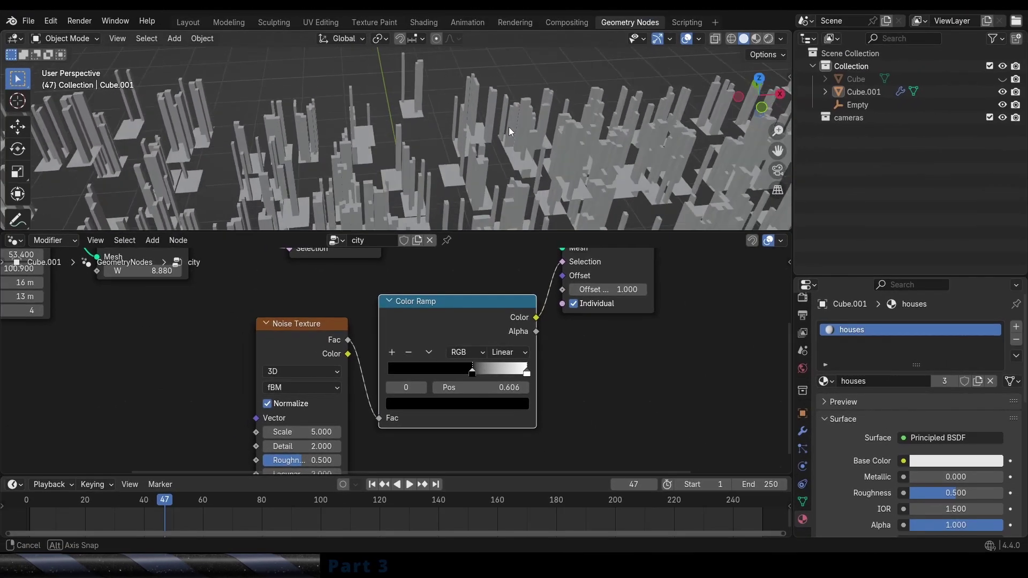
middle_drag(509, 127, 510, 176)
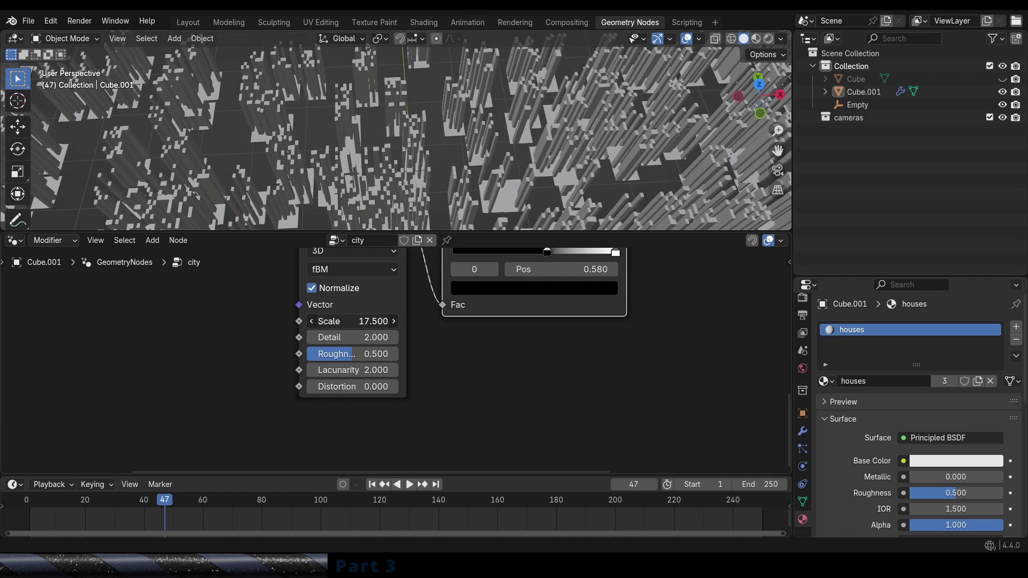
drag(353, 322, 396, 322)
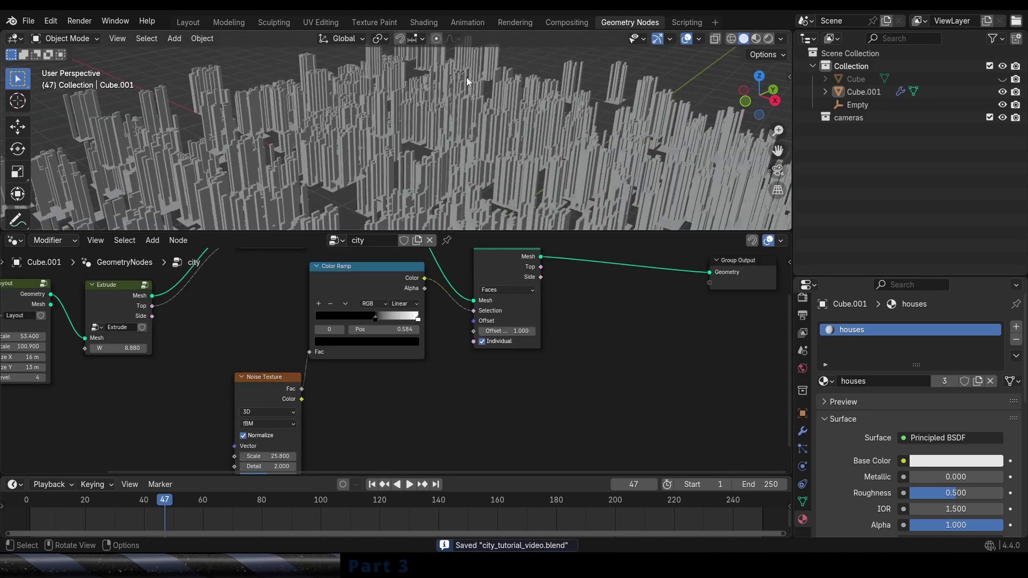
Step: Set the rooftop Extrude Mesh's Offset Scale to 0.040 and move the Group Output farther from it
middle_drag(509, 125, 555, 272)
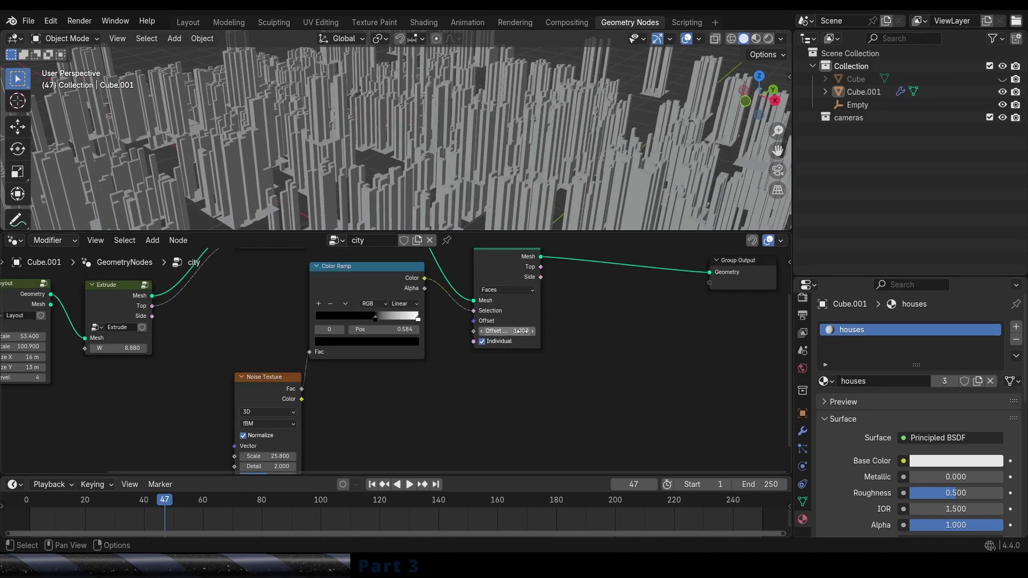
drag(509, 331, 442, 331)
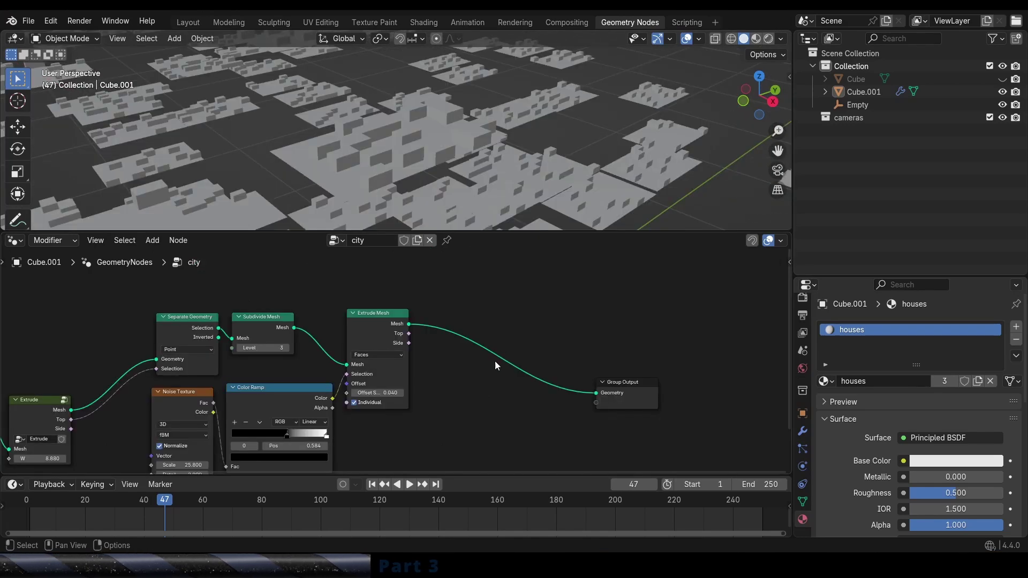
middle_drag(495, 361, 445, 338)
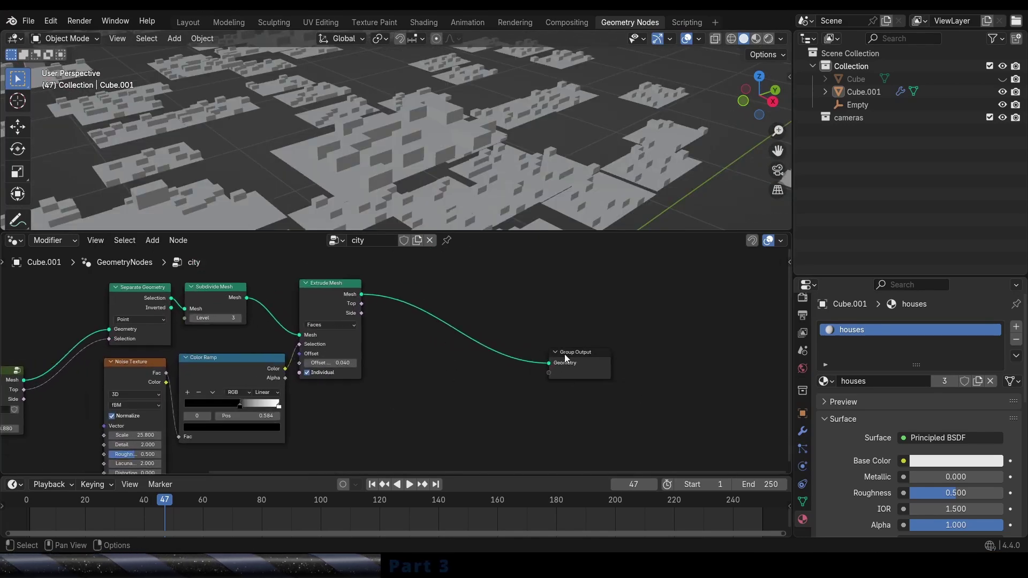
drag(567, 357, 612, 316)
scroll(504, 312, up, 1)
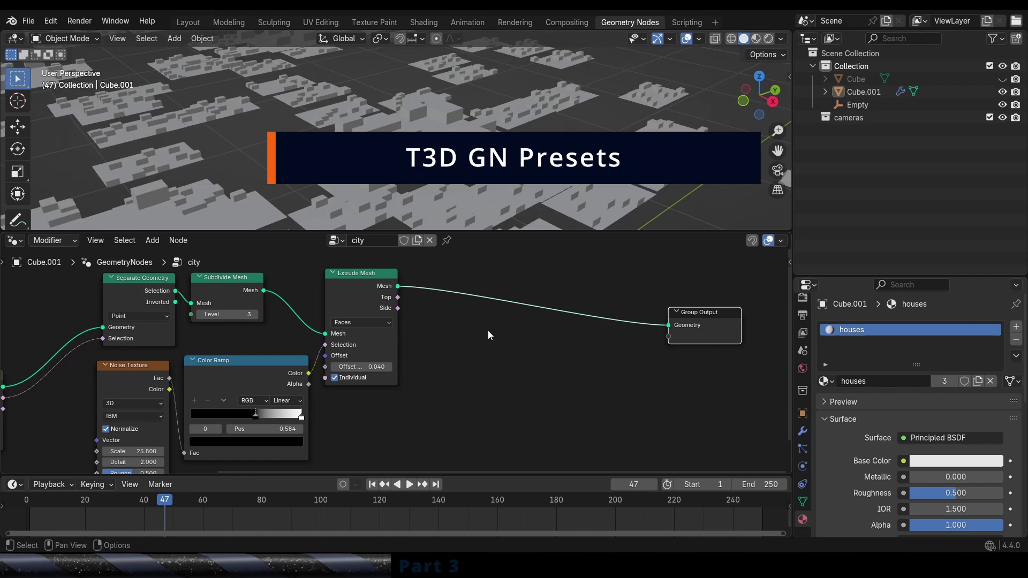
Step: Search the Get Extensions preferences for t3d and expand the details of the T3D GN Presets add-on
key(shift+a)
mouse_move(438, 538)
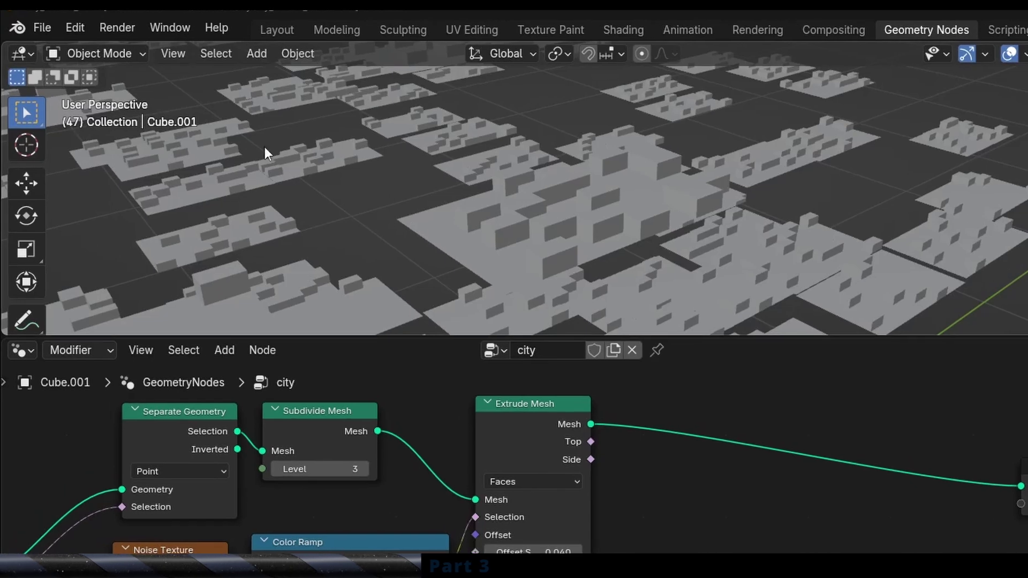
click(74, 28)
click(126, 269)
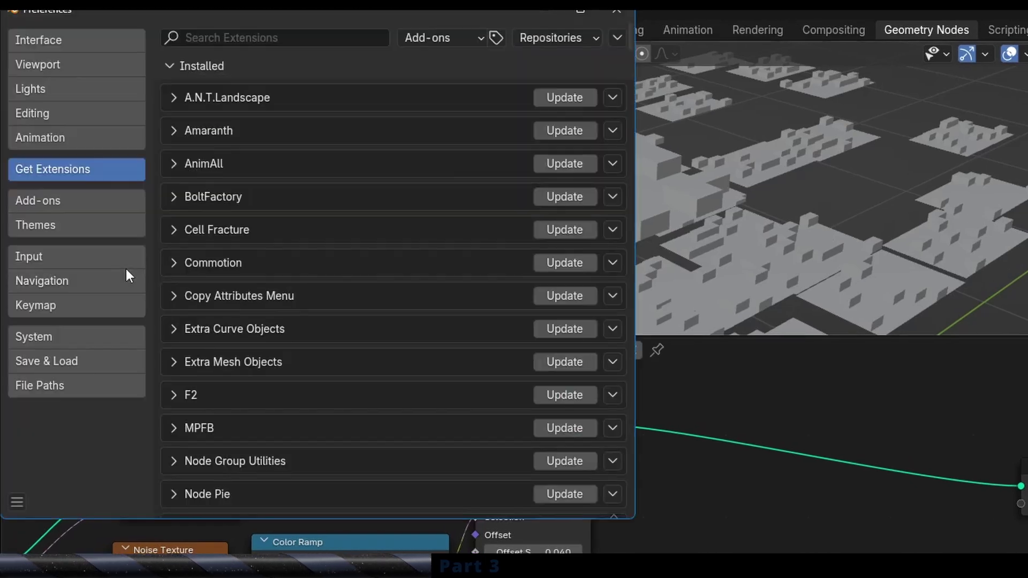
drag(258, 8, 395, 74)
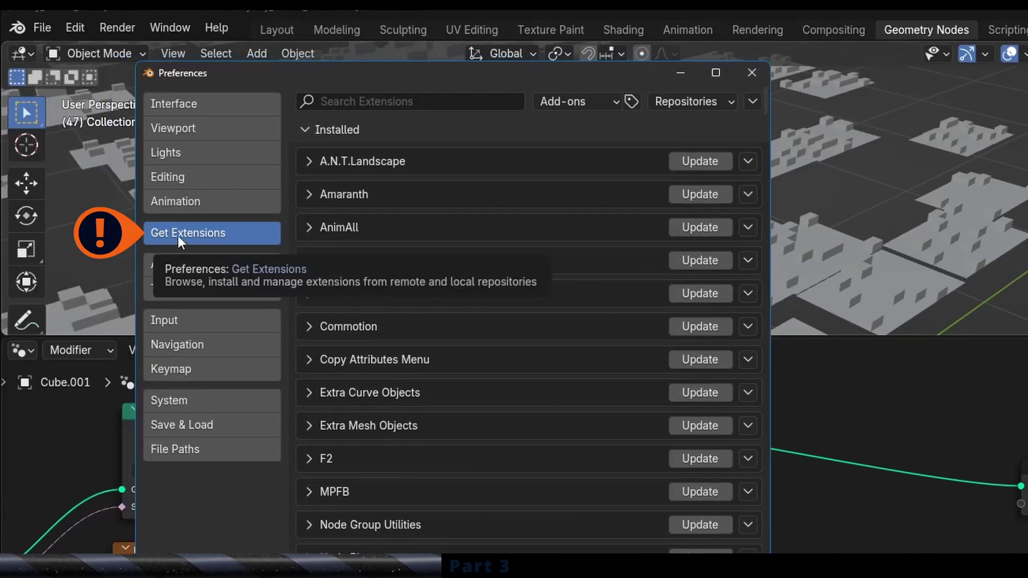
click(439, 103)
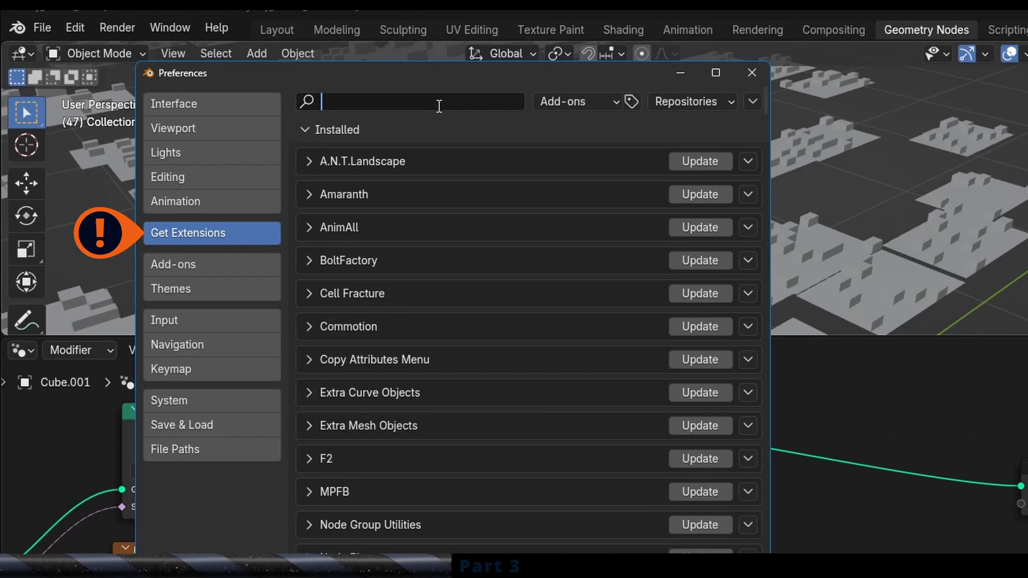
text(t3d)
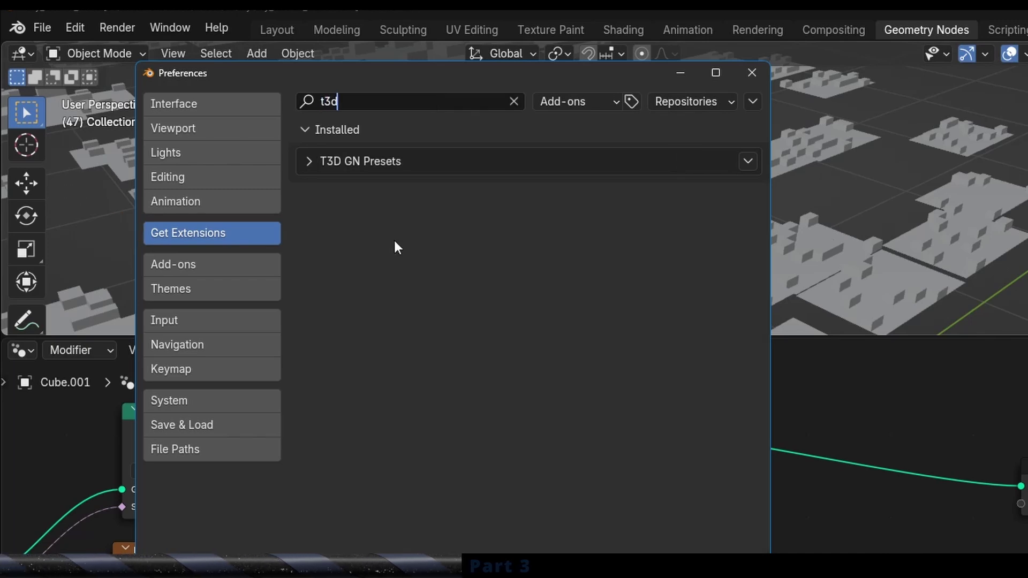
click(307, 160)
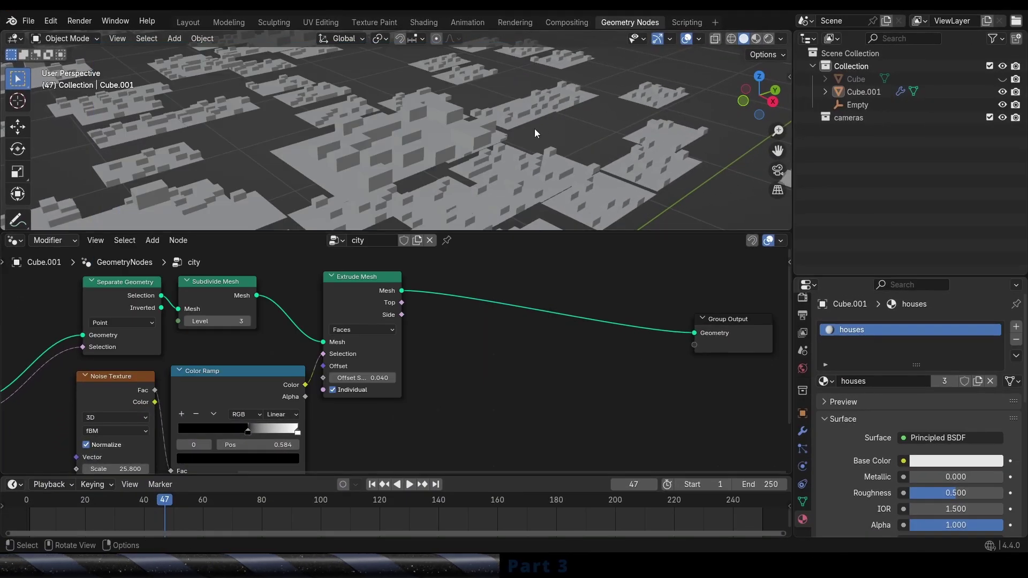
Step: Insert the T3D GN Presets Inset Faces node between the rooftop Extrude Mesh and the Group Output
middle_drag(535, 134, 371, 169)
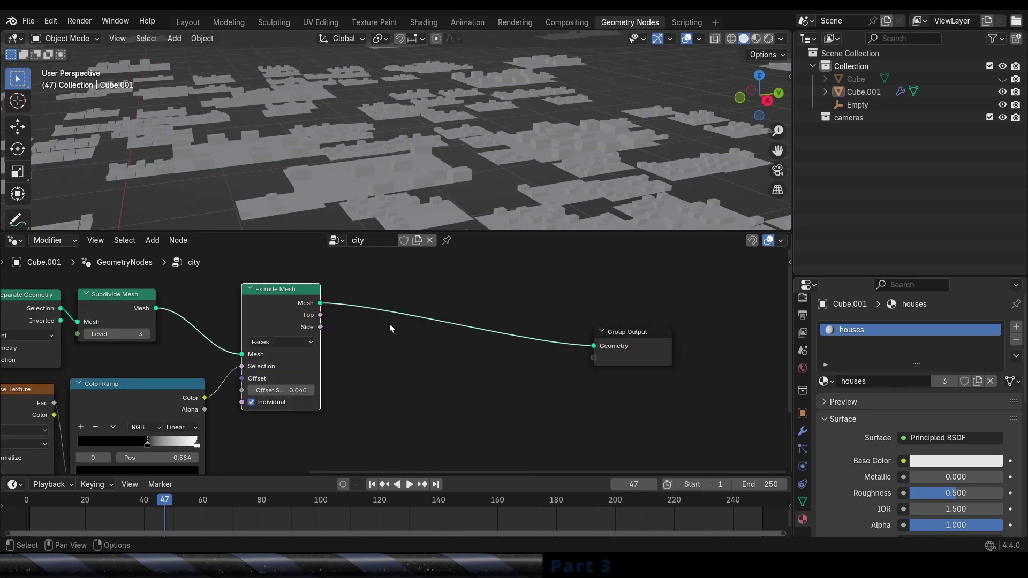
drag(315, 291, 310, 291)
middle_drag(432, 152, 407, 188)
key(shift+a)
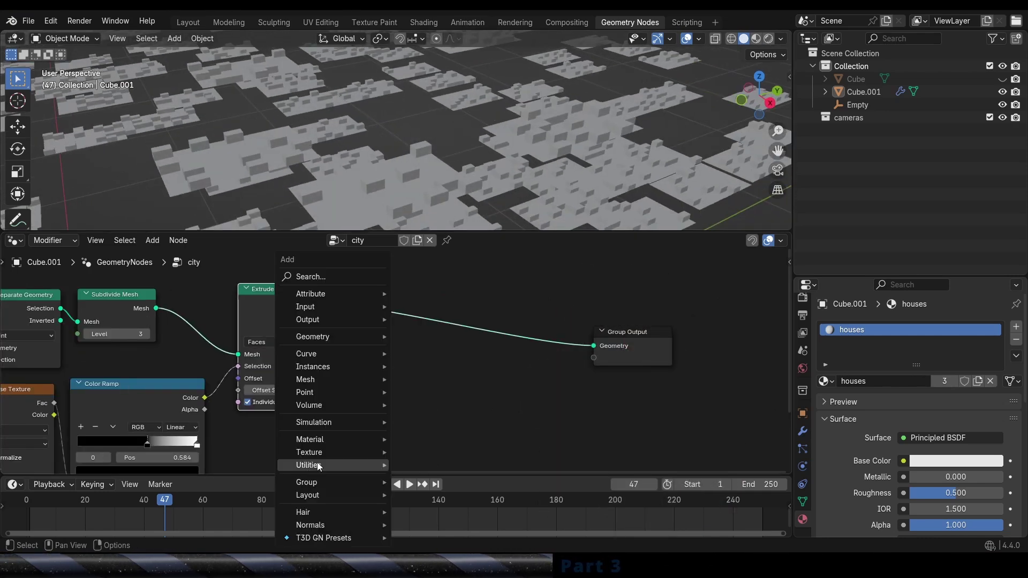
mouse_move(332, 538)
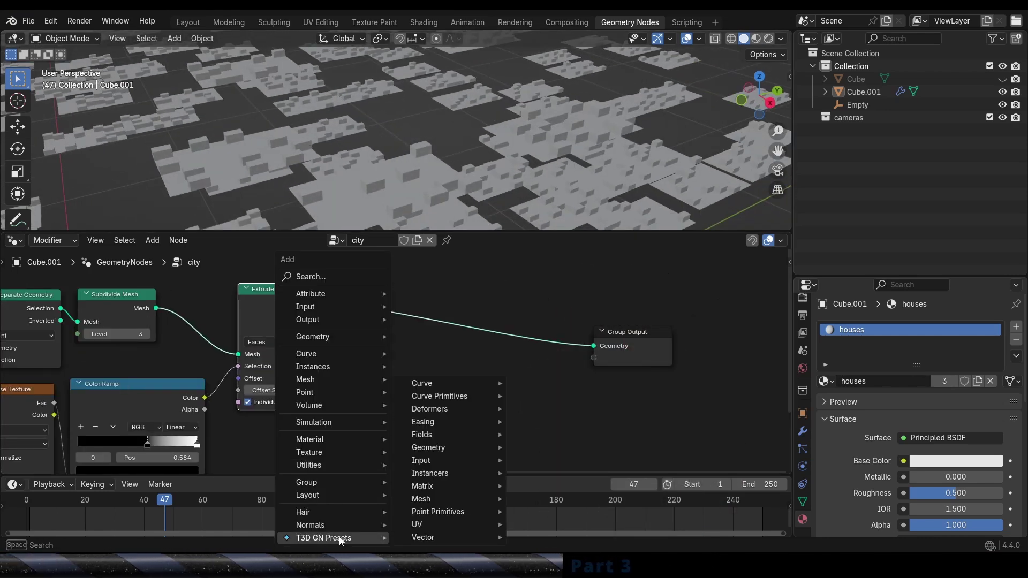
mouse_move(482, 499)
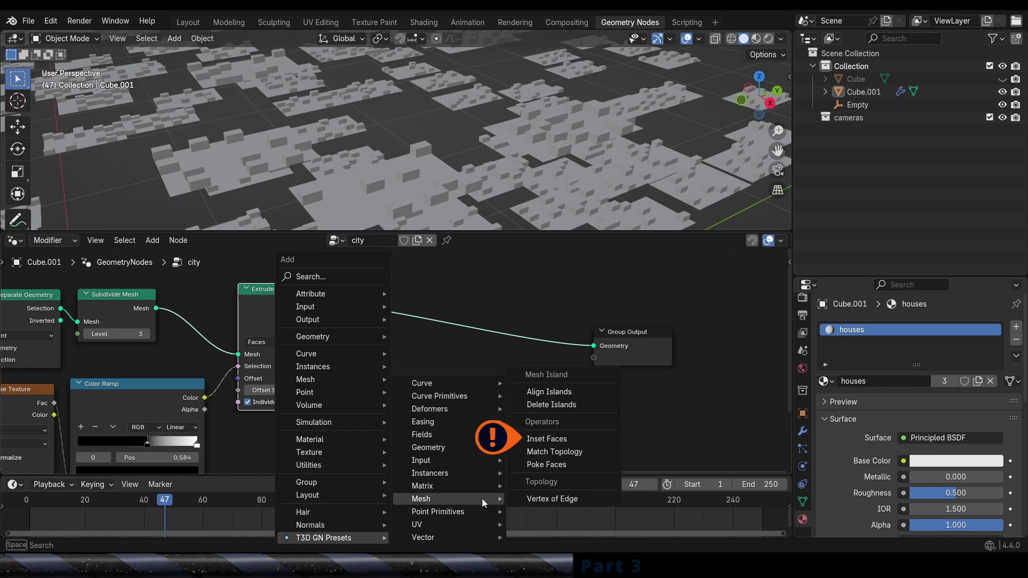
click(558, 437)
click(399, 269)
drag(433, 384, 466, 385)
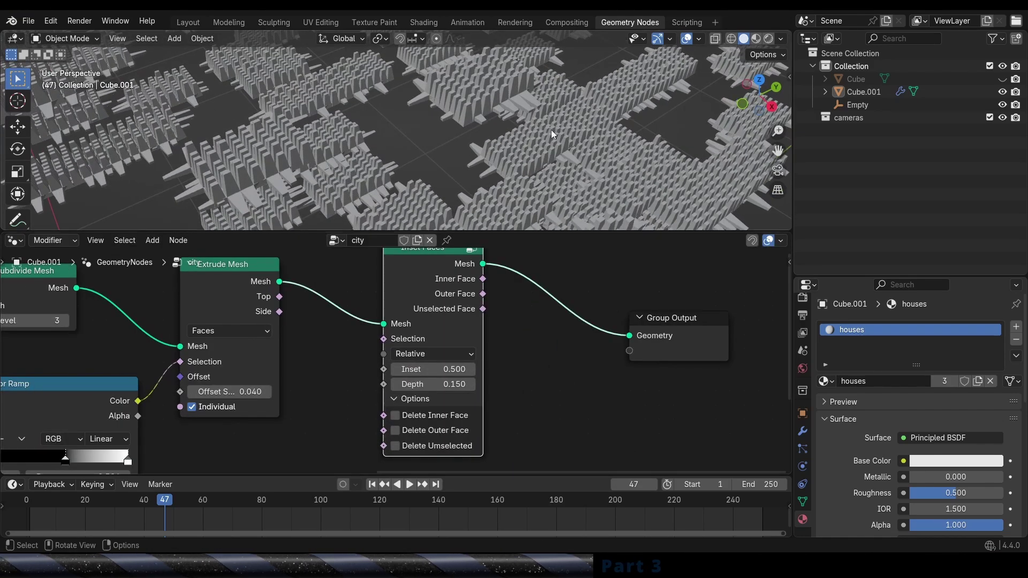
Step: Connect the rooftop Extrude Mesh's Top output to the Inset Faces node's Selection and save the file
middle_drag(551, 130, 504, 107)
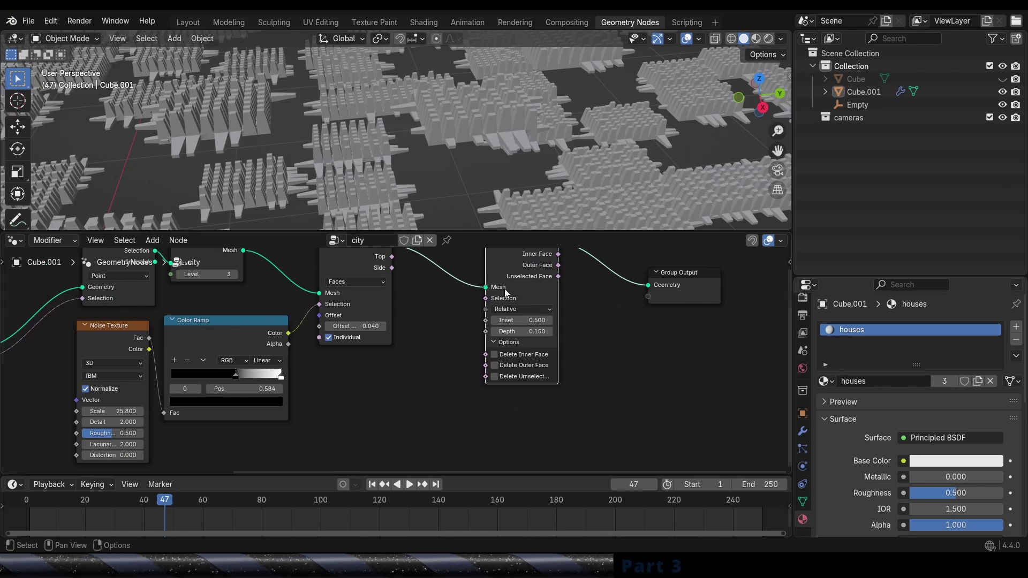
scroll(504, 288, down, 4)
mouse_move(321, 289)
middle_down()
mouse_move(377, 296)
mouse_move(311, 307)
middle_up()
scroll(312, 307, up, 2)
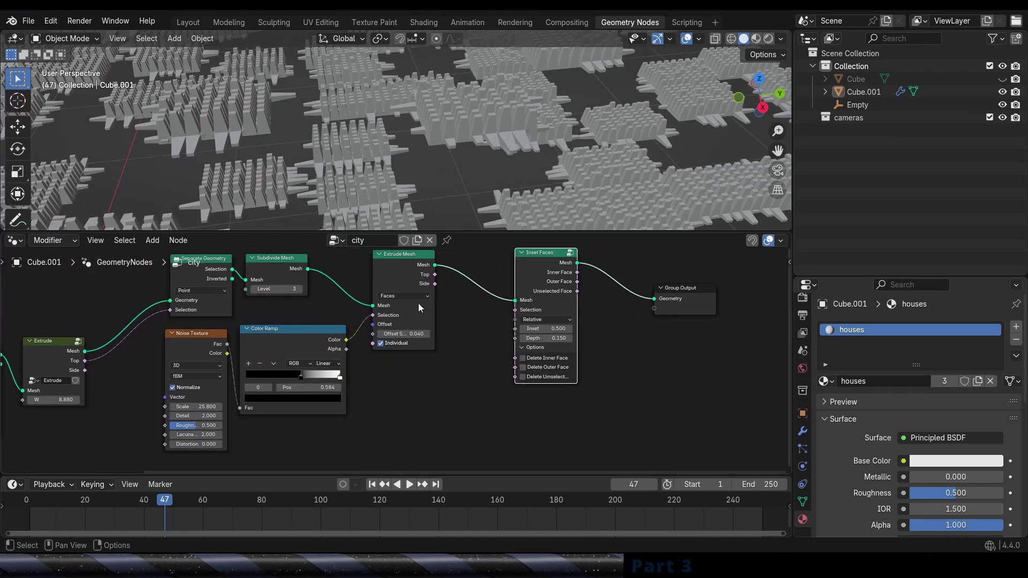
middle_drag(444, 303, 360, 326)
scroll(360, 326, up, 4)
drag(306, 258, 301, 258)
drag(337, 288, 456, 338)
key(ctrl+s)
drag(488, 266, 520, 263)
middle_drag(428, 290, 459, 279)
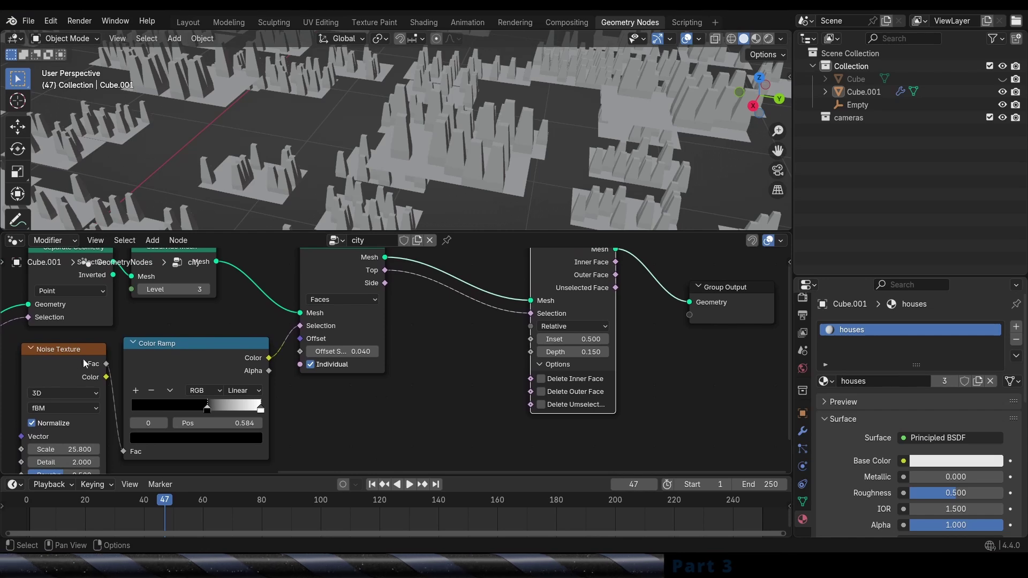
Step: Duplicate the rooftop Noise Texture and Color Ramp below the Extrude Mesh, linking the copied noise's Fac to the copied ramp's Fac
drag(83, 359, 367, 407)
middle_drag(334, 399, 289, 329)
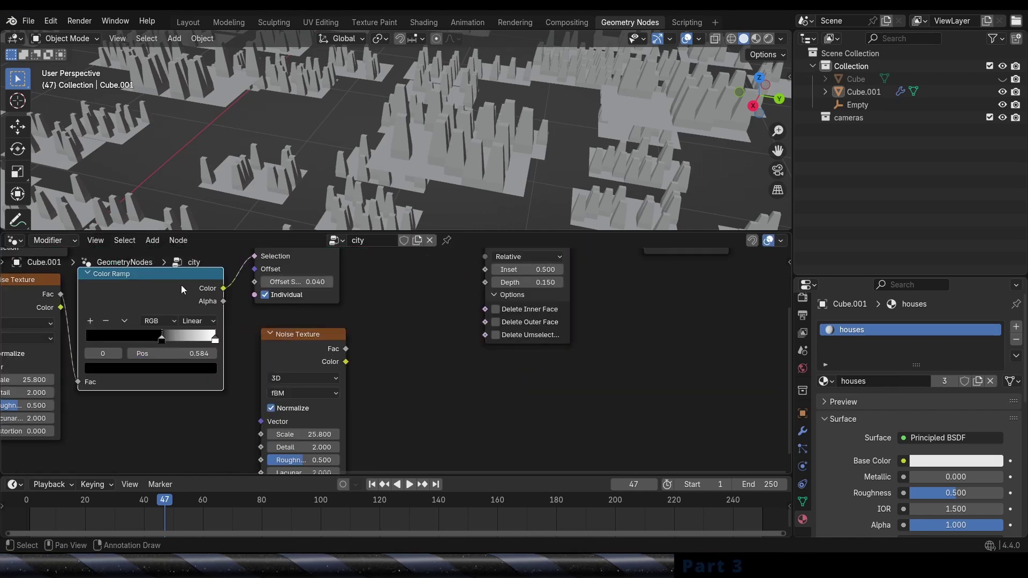
key(shift+d)
click(482, 390)
scroll(412, 370, down, 1)
middle_drag(393, 359, 392, 317)
drag(321, 302, 300, 354)
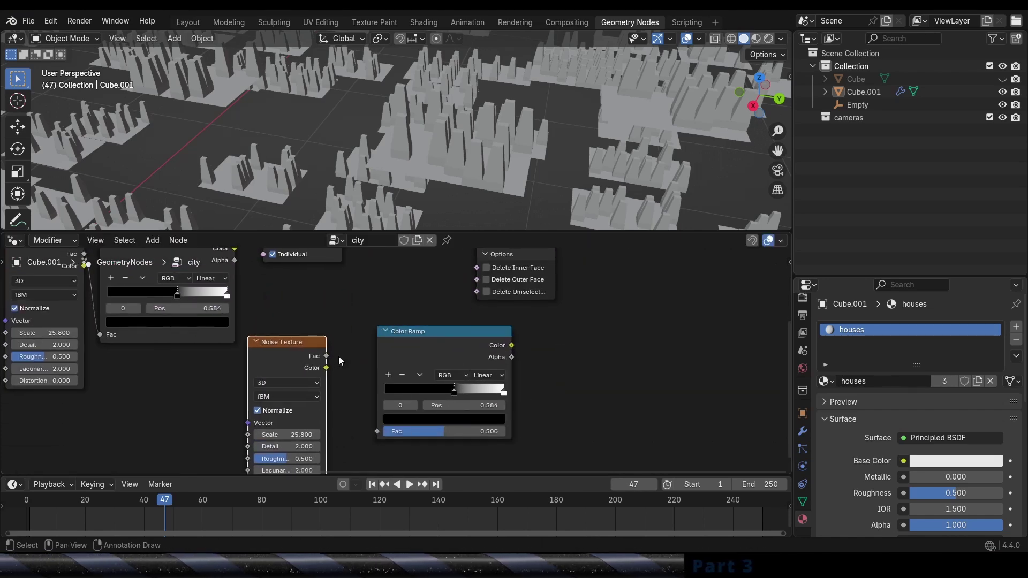
drag(434, 332, 400, 327)
Step: Move the Inset Faces and Group Output nodes together away from the Extrude Mesh to free up space between them
middle_drag(399, 326, 276, 431)
scroll(276, 431, down, 2)
drag(541, 364, 385, 289)
drag(364, 281, 466, 266)
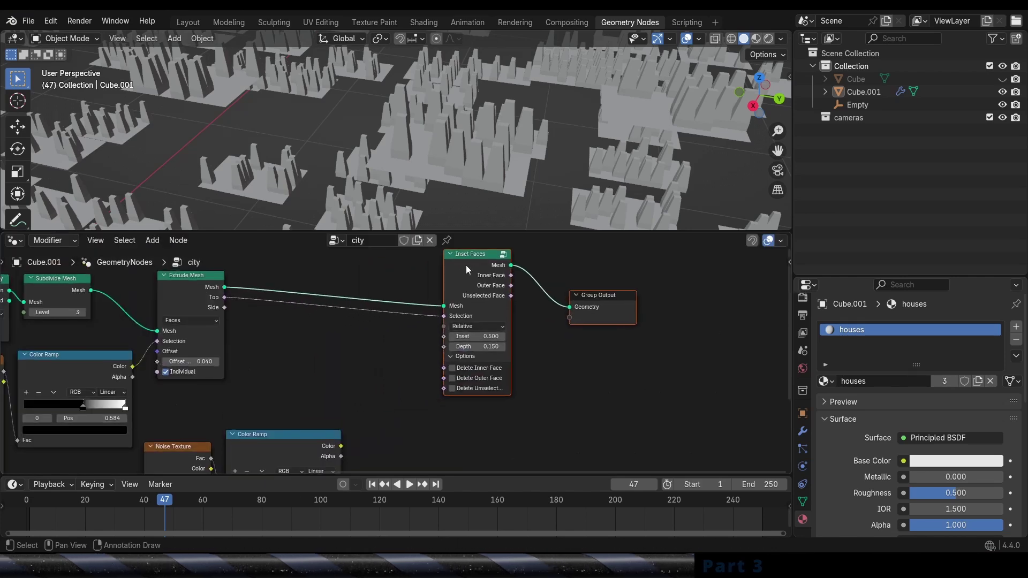
middle_drag(341, 374, 361, 308)
scroll(431, 325, up, 5)
Step: Add a Boolean Math node set to And between the duplicated Color Ramp and the Inset Faces node
click(431, 327)
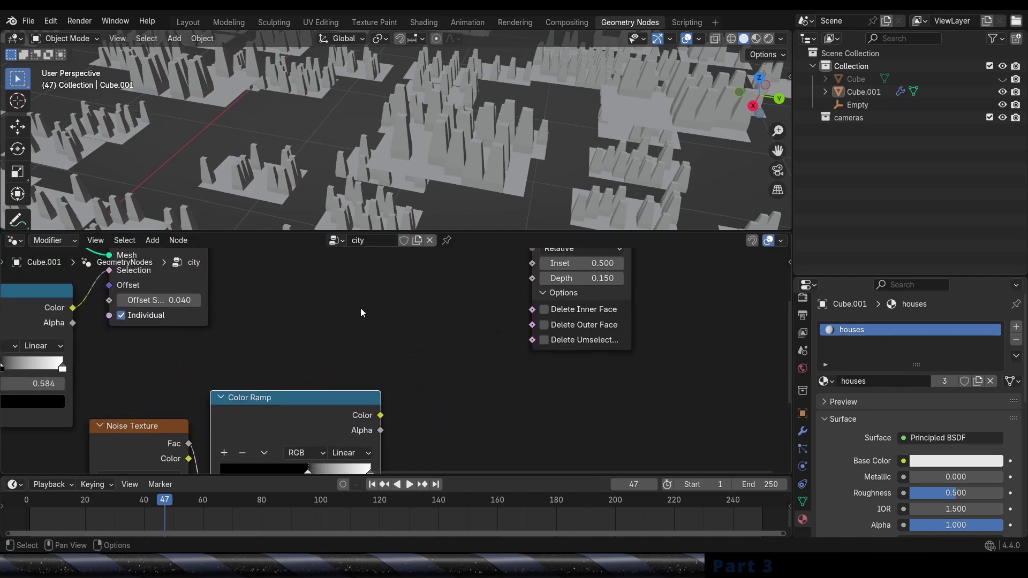
scroll(374, 314, up, 1)
key(shift+a)
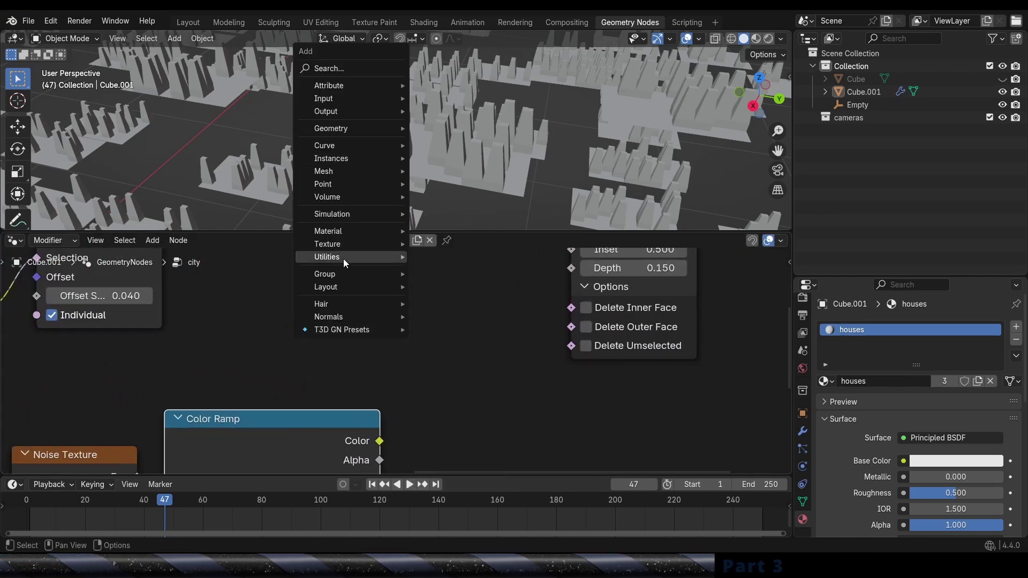
mouse_move(343, 258)
mouse_move(467, 315)
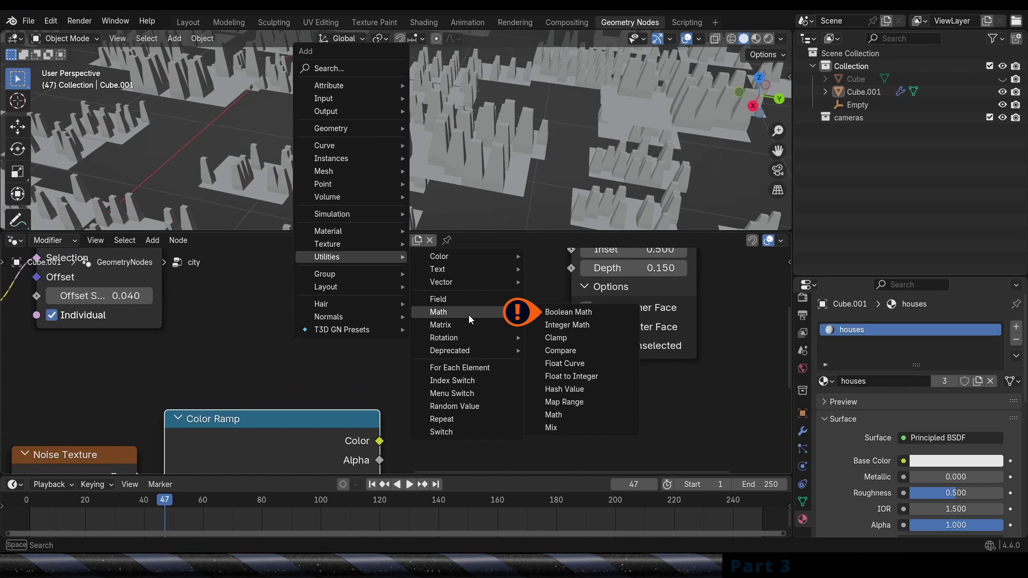
click(589, 323)
click(412, 308)
scroll(415, 345, down, 2)
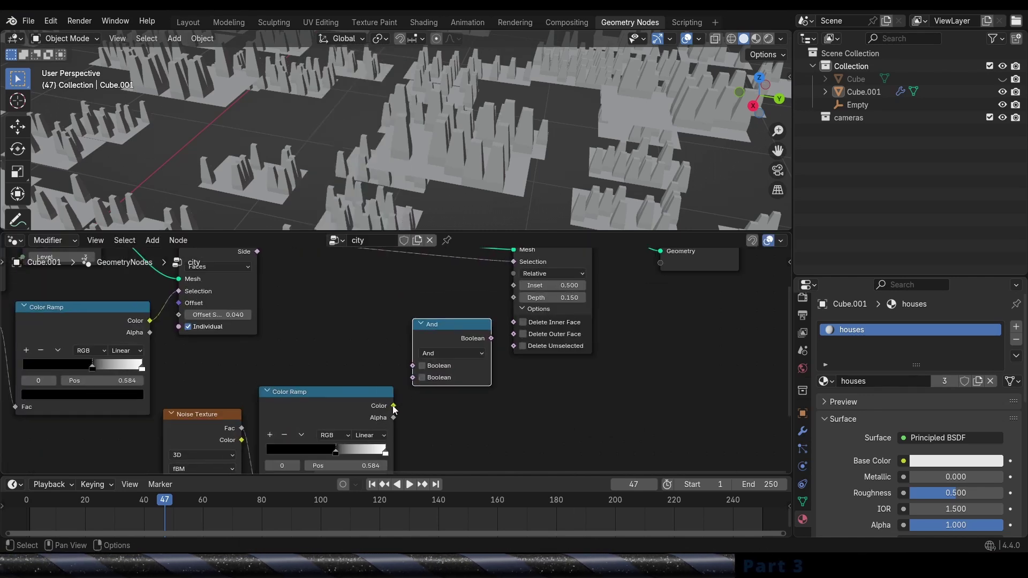
Step: Feed the And node with the Extrude Mesh's Top and the duplicated Color Ramp's Color, and connect its output to Inset Faces' Selection
scroll(407, 384, down, 5)
middle_drag(393, 352, 379, 371)
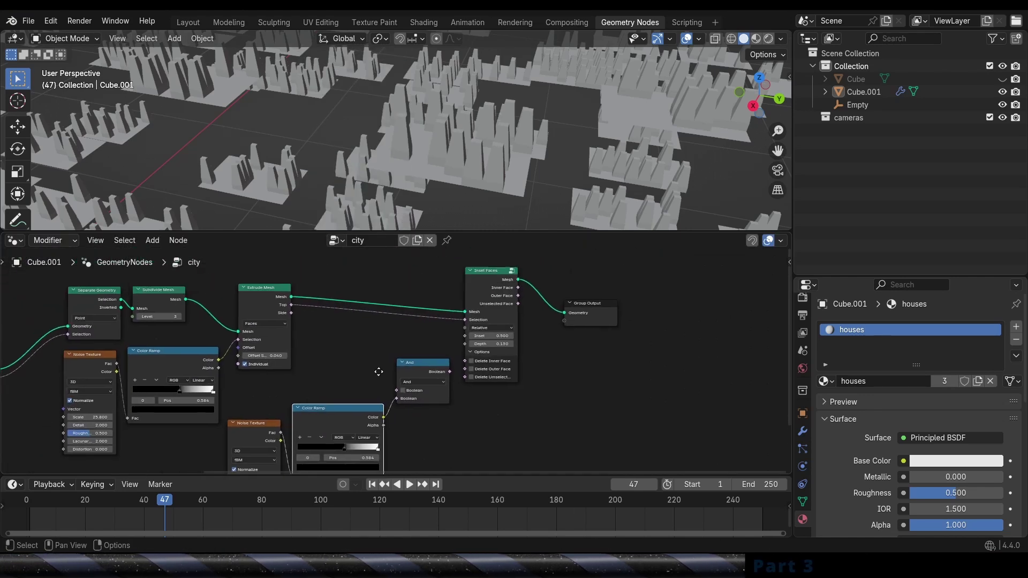
scroll(377, 371, up, 4)
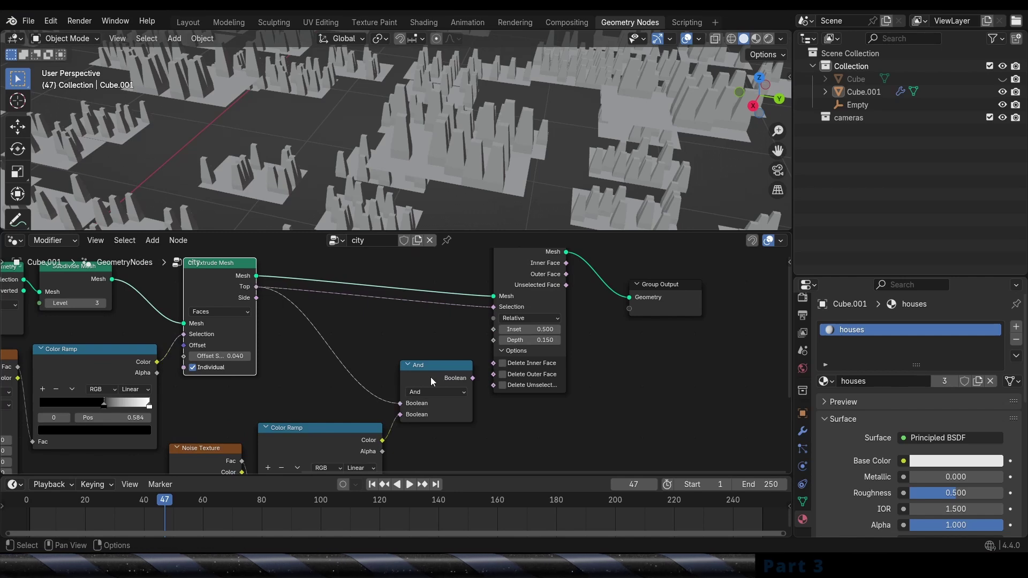
scroll(430, 377, up, 2)
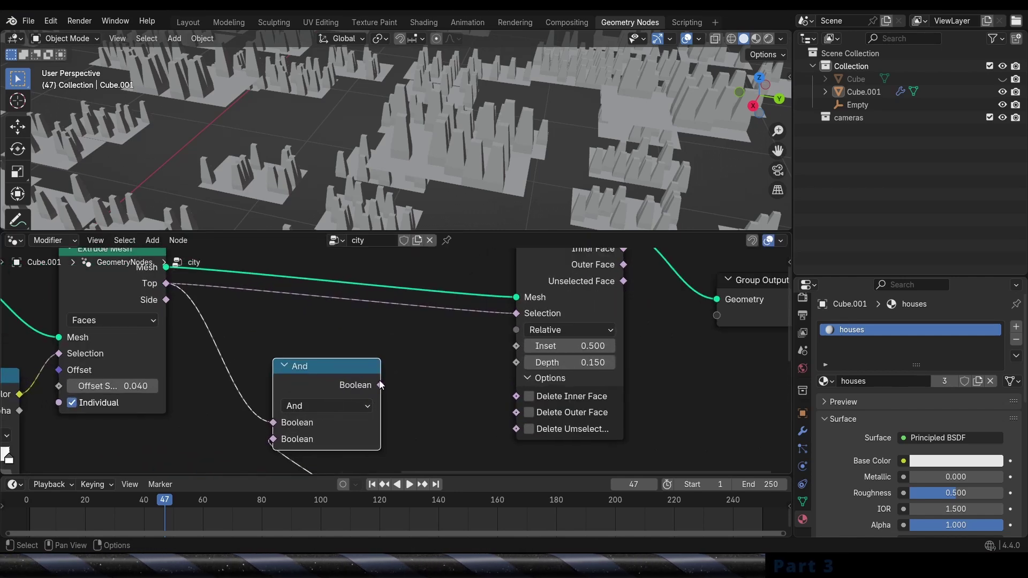
drag(513, 319, 516, 317)
Step: Save the file and set the Inset Faces node's Depth to 0.020
middle_drag(544, 140, 466, 199)
key(ctrl+s)
scroll(435, 343, down, 7)
middle_drag(405, 419, 490, 286)
scroll(427, 332, up, 3)
mouse_move(309, 408)
mouse_down()
mouse_move(342, 407)
mouse_move(321, 411)
mouse_up()
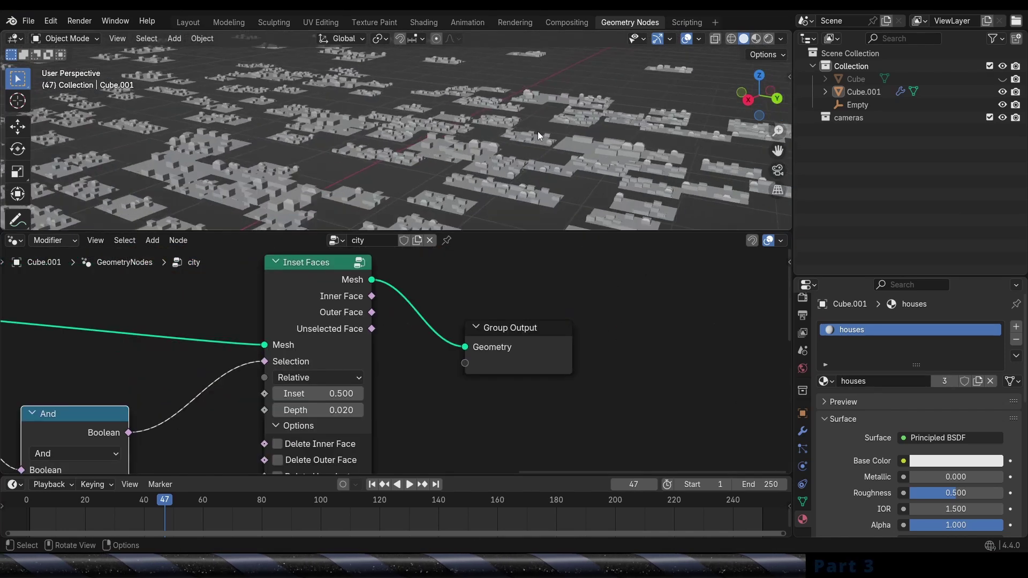
Step: Set the Inset Faces node's Depth to 0.030
scroll(537, 131, up, 3)
middle_drag(405, 397, 483, 328)
scroll(480, 331, up, 3)
drag(378, 346, 379, 346)
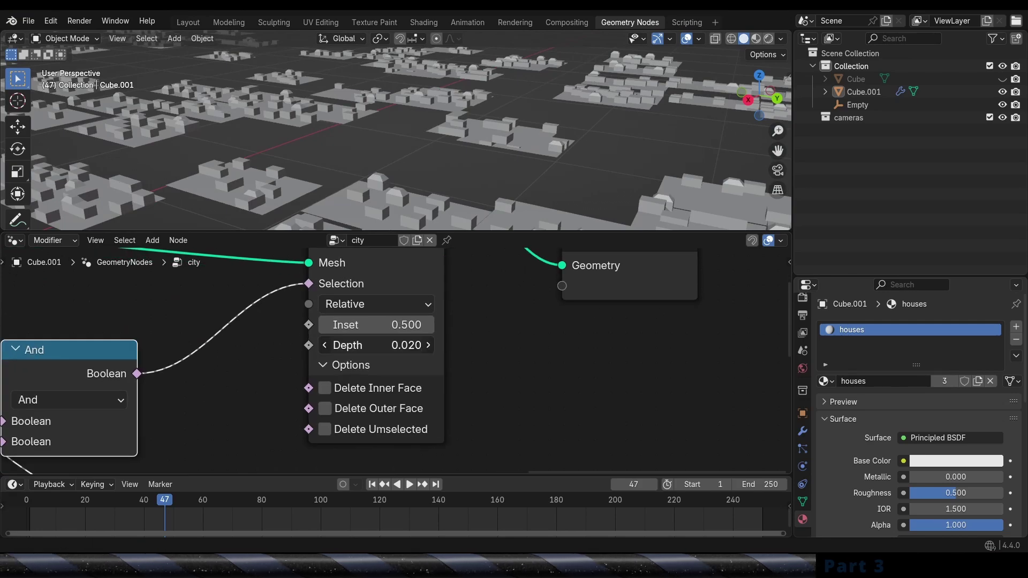
text(3)
key(Return)
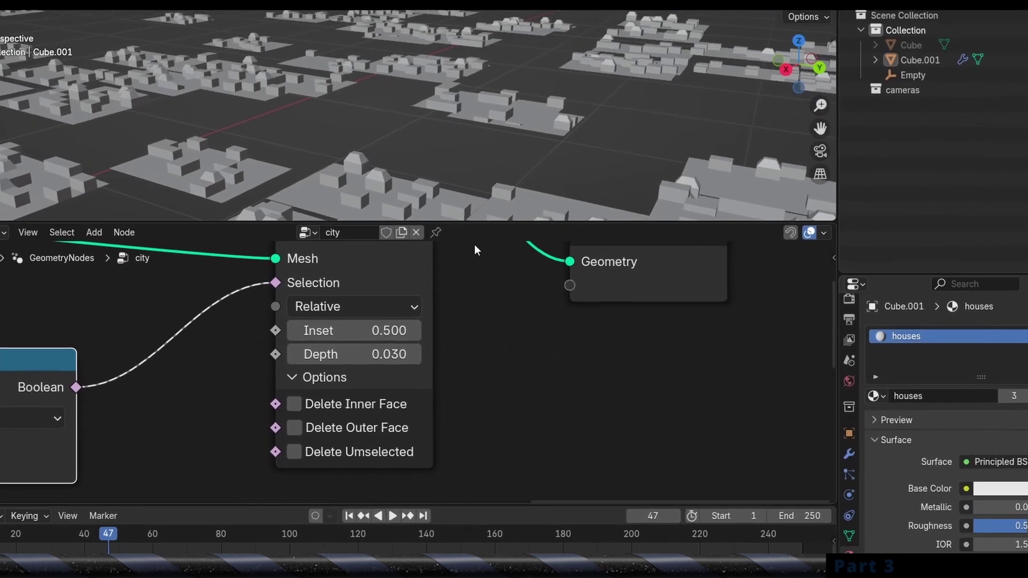
Step: Move the Group Output aside and insert a duplicate of the Extrude Mesh node between Inset Faces and Group Output
scroll(449, 336, down, 2)
drag(436, 346, 498, 321)
scroll(362, 346, down, 2)
middle_drag(344, 332, 447, 336)
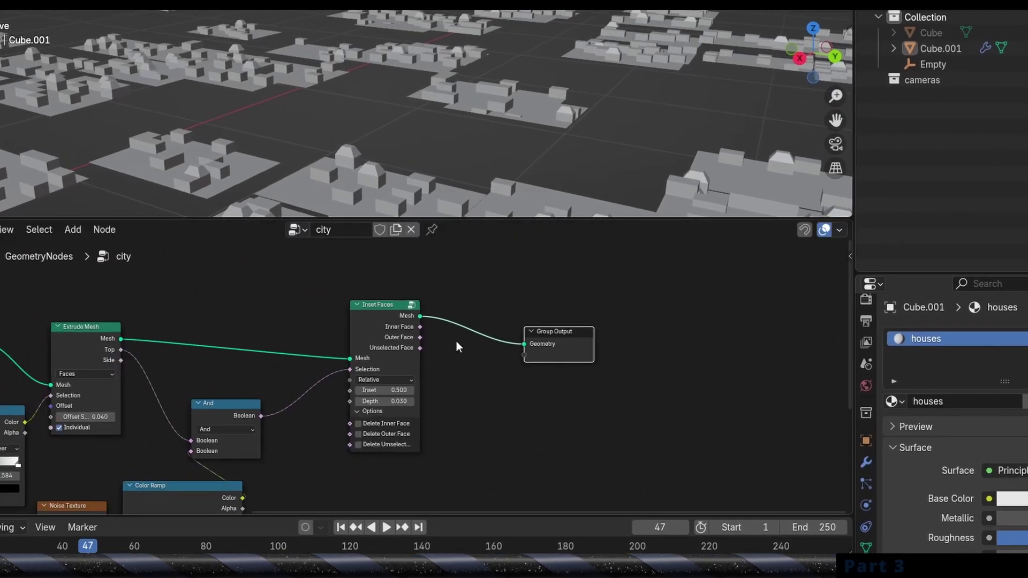
key(shift+d)
click(484, 294)
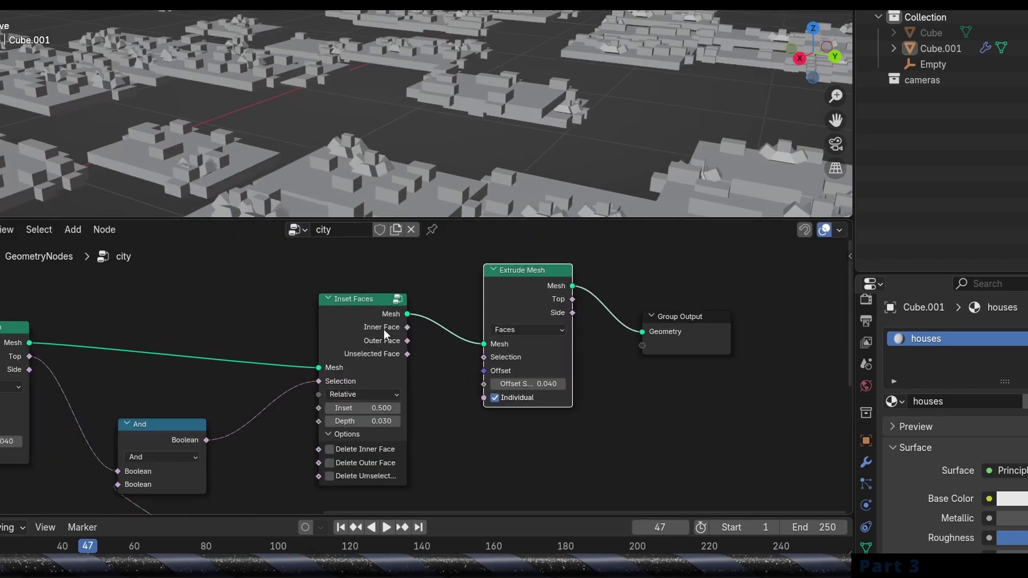
Step: Connect Inset Faces' Inner Face to the duplicated Extrude Mesh's Selection and set that node's Offset Scale to 0.080
drag(360, 305, 336, 304)
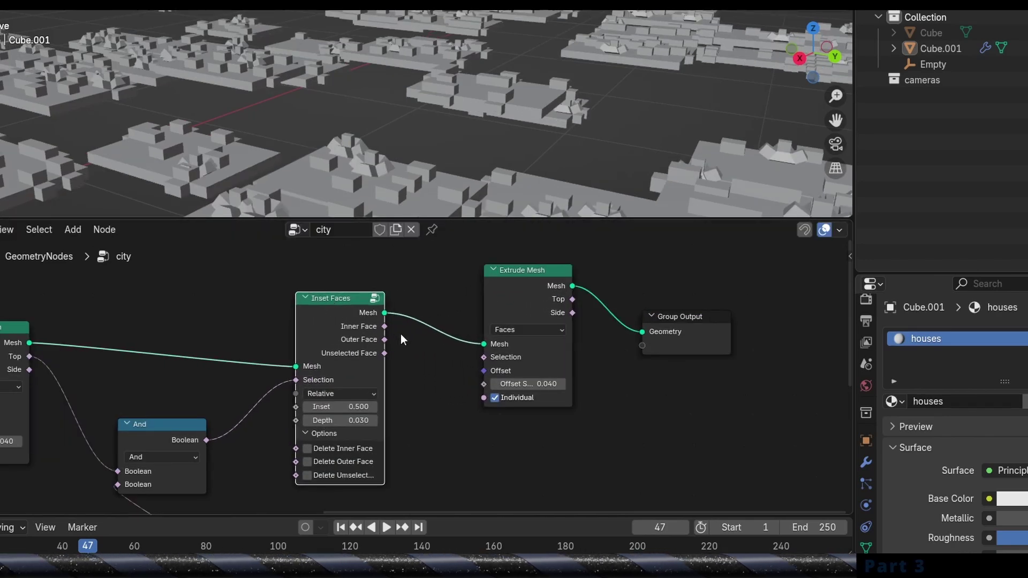
drag(385, 326, 484, 357)
drag(527, 384, 543, 384)
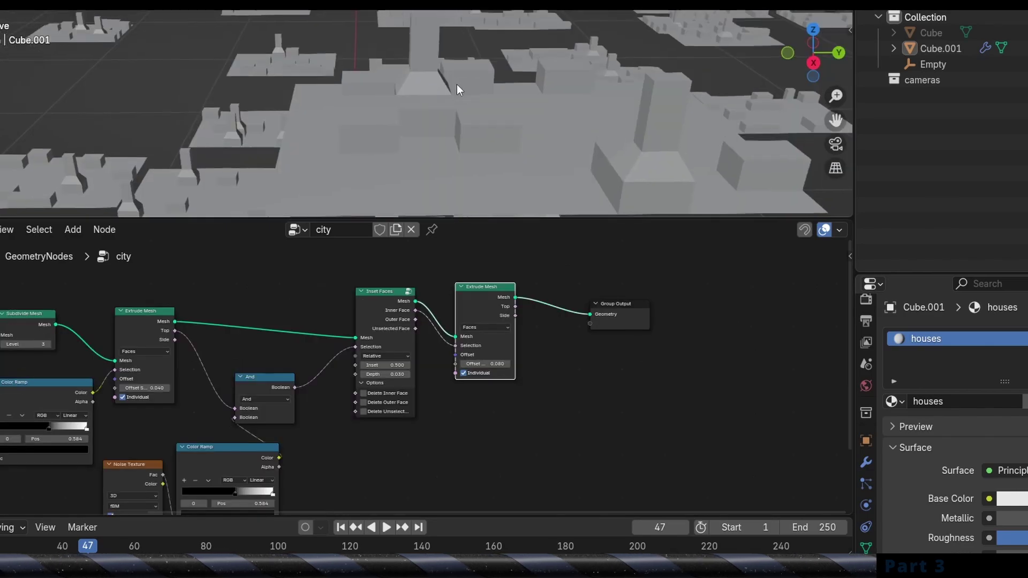
middle_drag(457, 85, 276, 25)
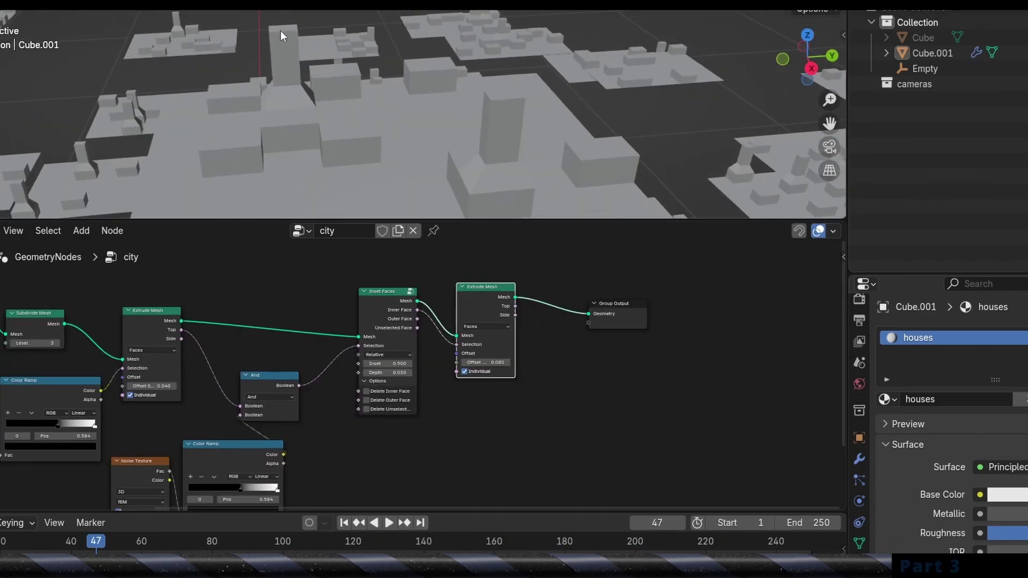
Step: Add a Scale Elements node between the duplicated Extrude Mesh and the Group Output, and set its Scale to 0.630
drag(609, 309, 651, 307)
scroll(652, 307, up, 4)
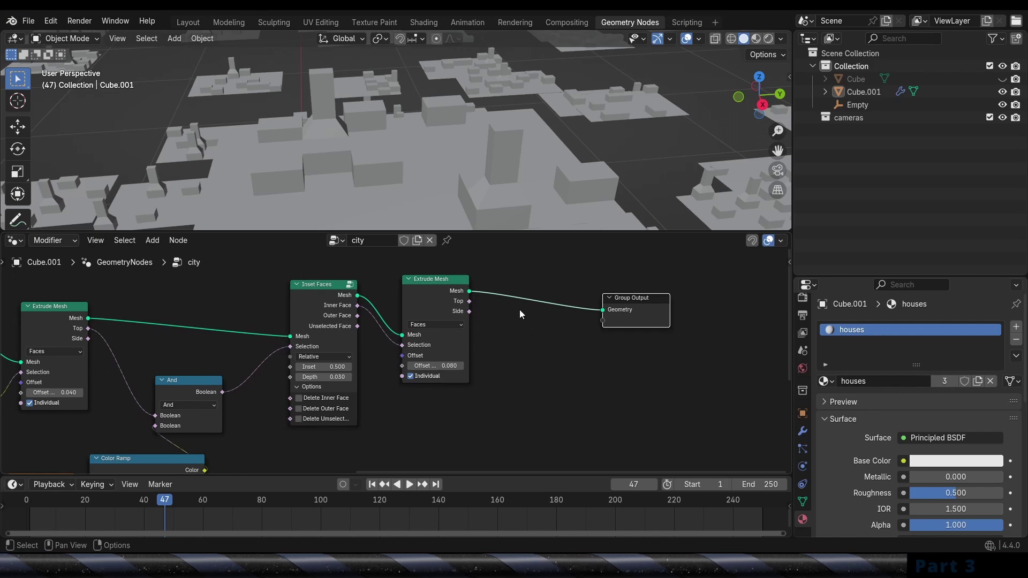
key(shift+a)
mouse_move(482, 379)
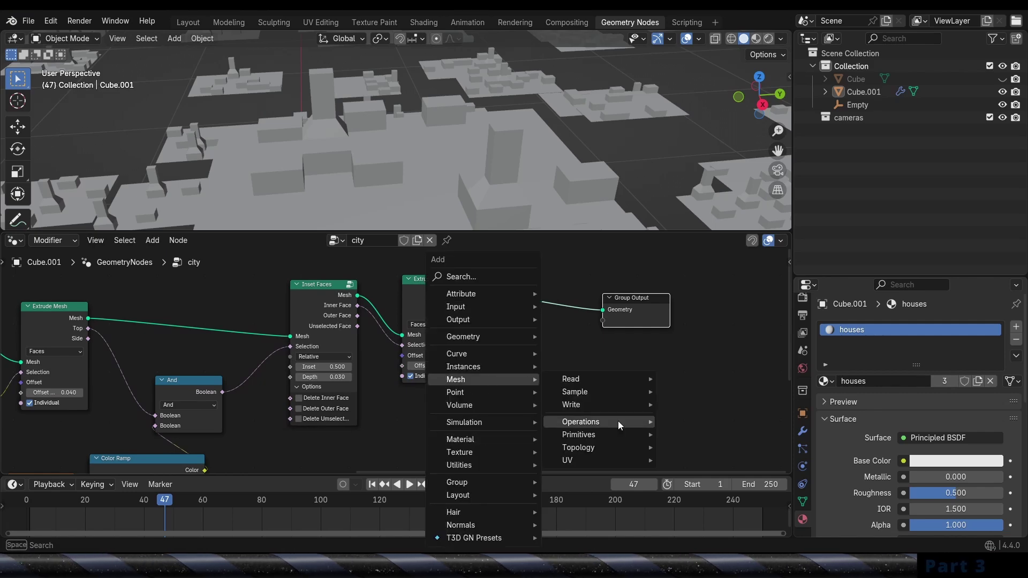
mouse_move(623, 421)
click(712, 436)
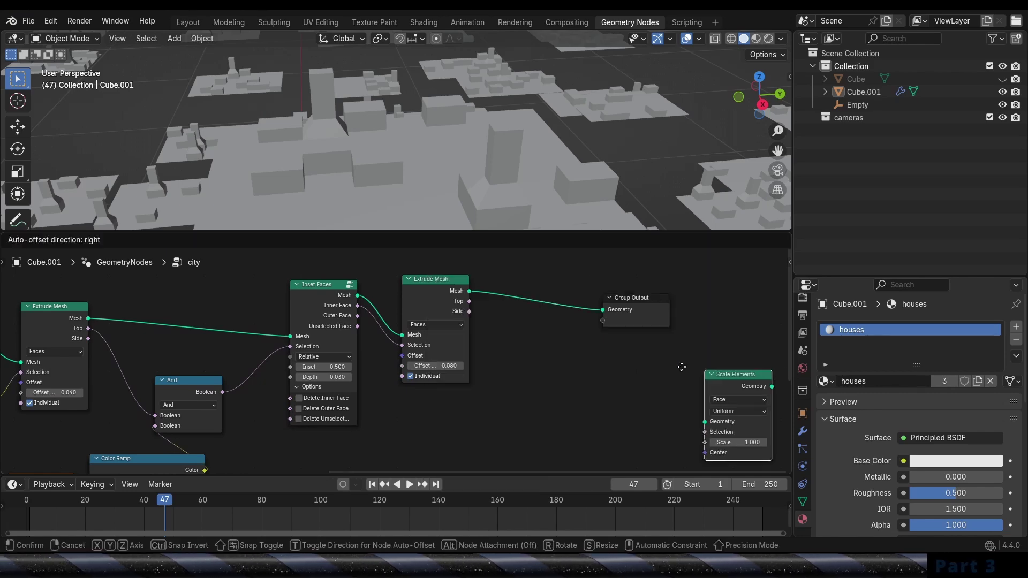
click(472, 394)
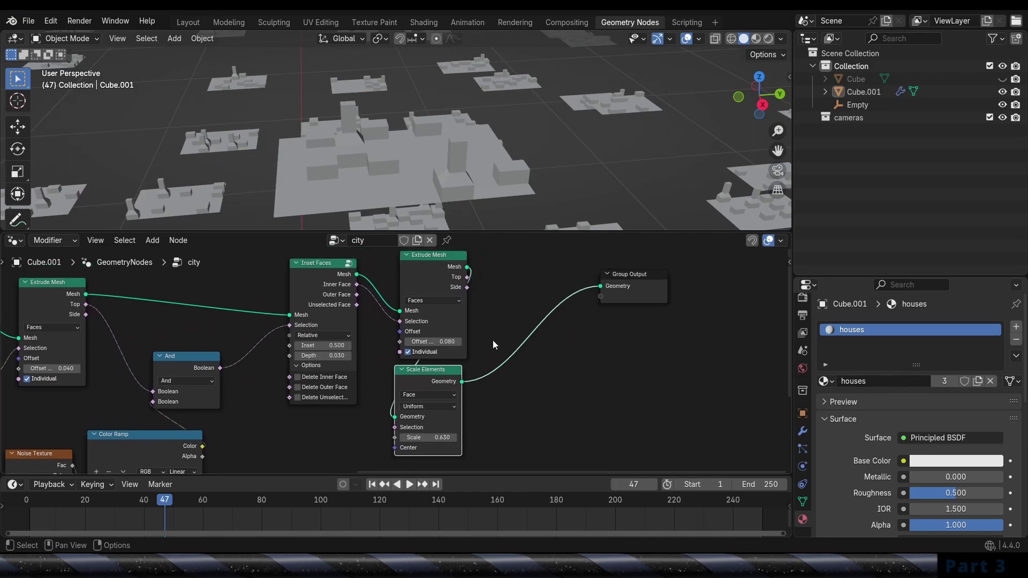
Step: Connect the duplicated Extrude Mesh's Top to Scale Elements' Selection and set the Scale to 0.540
scroll(493, 340, down, 2)
middle_drag(494, 340, 488, 346)
scroll(488, 345, up, 3)
scroll(456, 287, down, 2)
middle_drag(461, 292, 472, 279)
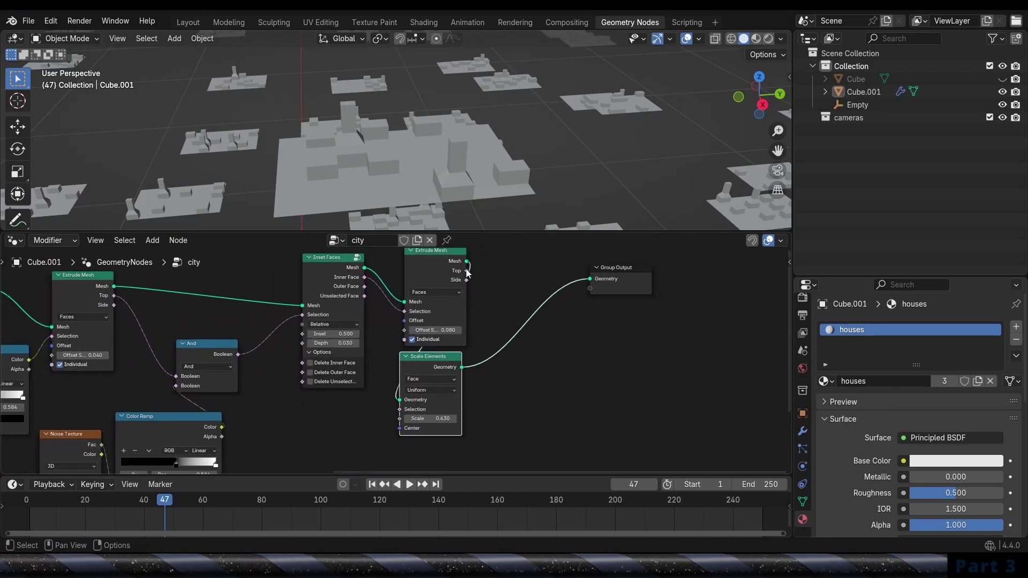
drag(467, 272, 404, 411)
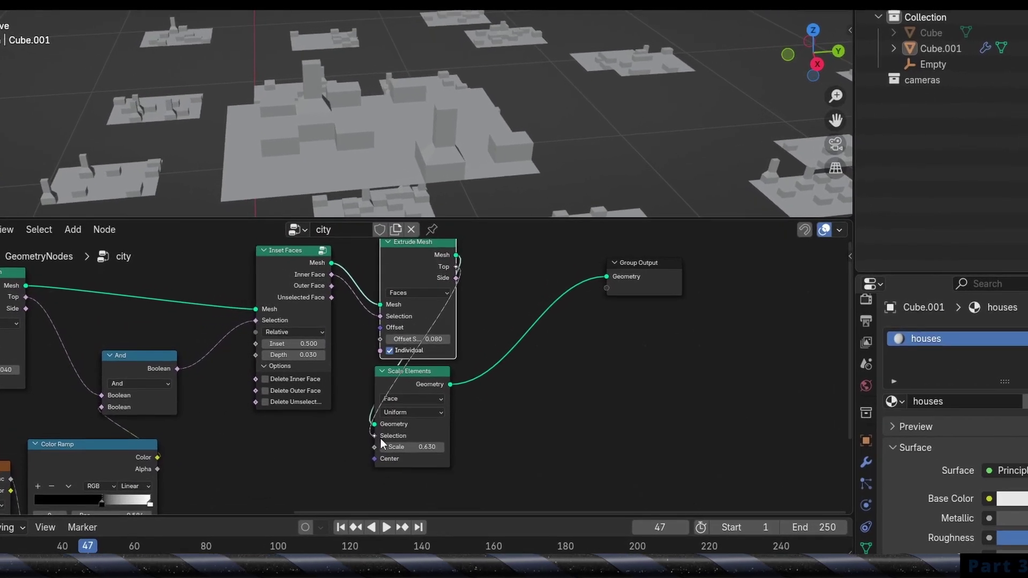
scroll(480, 461, up, 1)
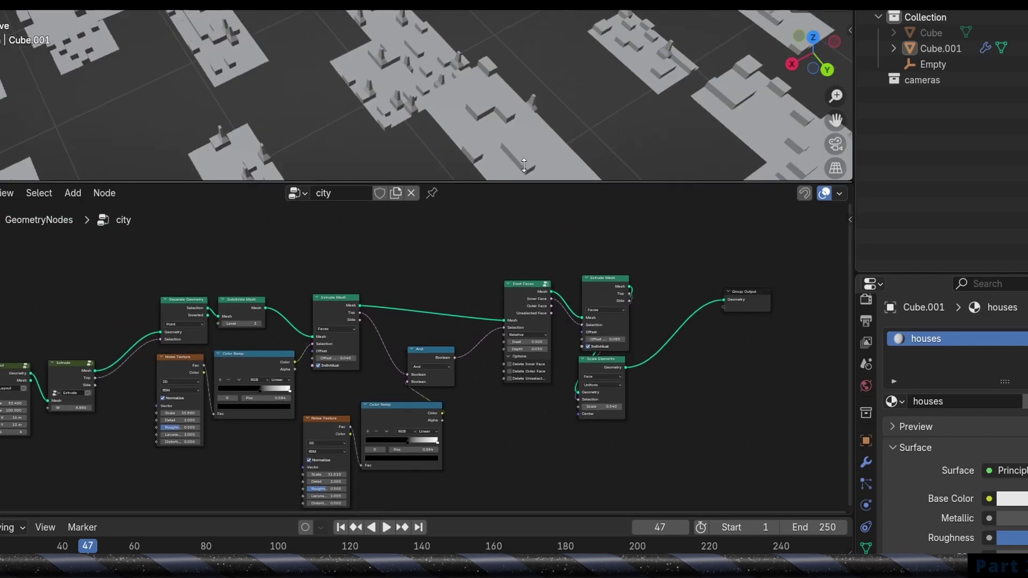
Step: Combine all nodes from Separate Geometry through Scale Elements, including both noise and Color Ramp pairs, into one node group
drag(652, 190, 162, 492)
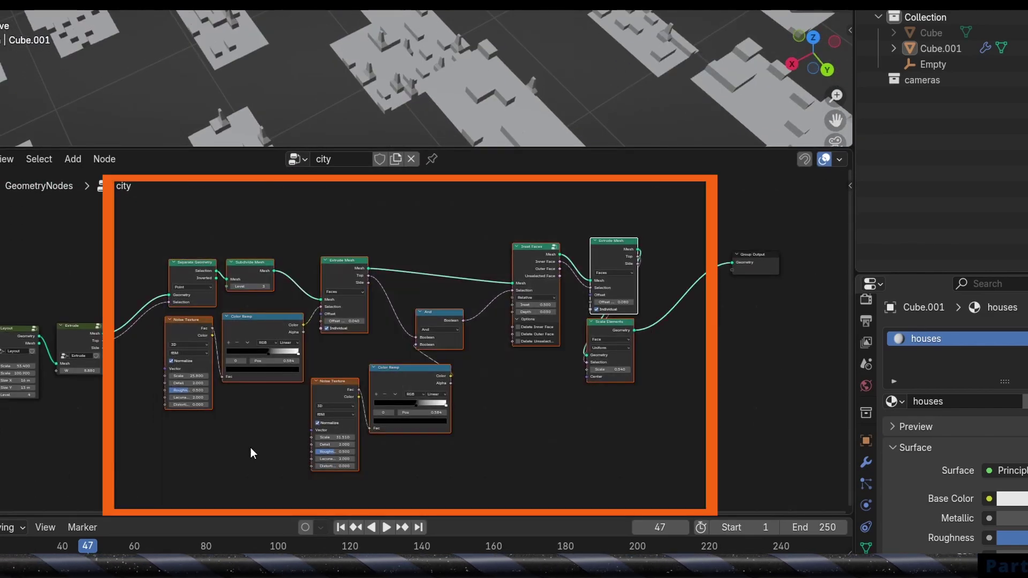
scroll(355, 369, up, 1)
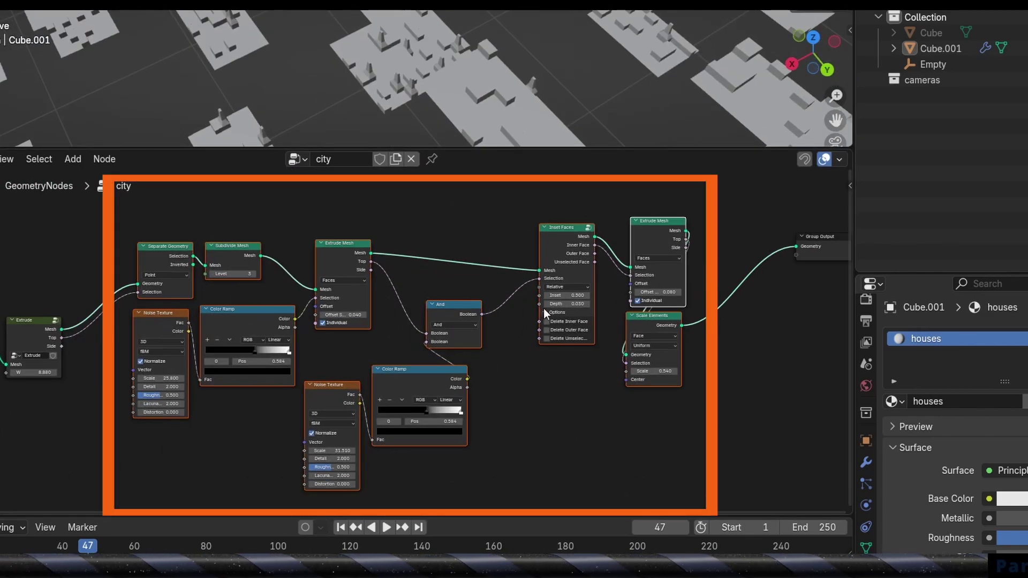
key(ctrl+g)
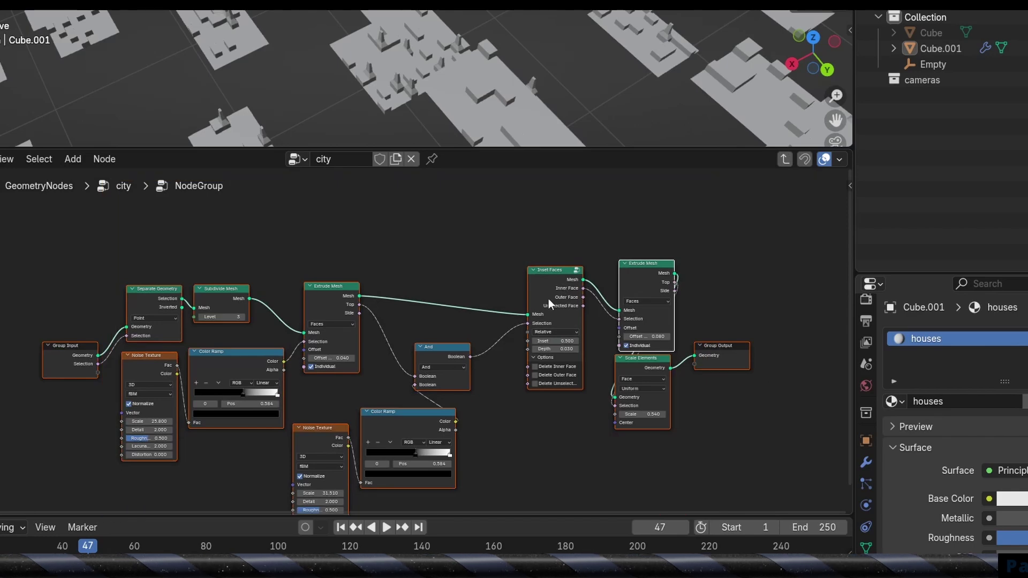
Step: Return to the city node tree and place the new group node just after and slightly below the Extrude group
scroll(631, 329, up, 2)
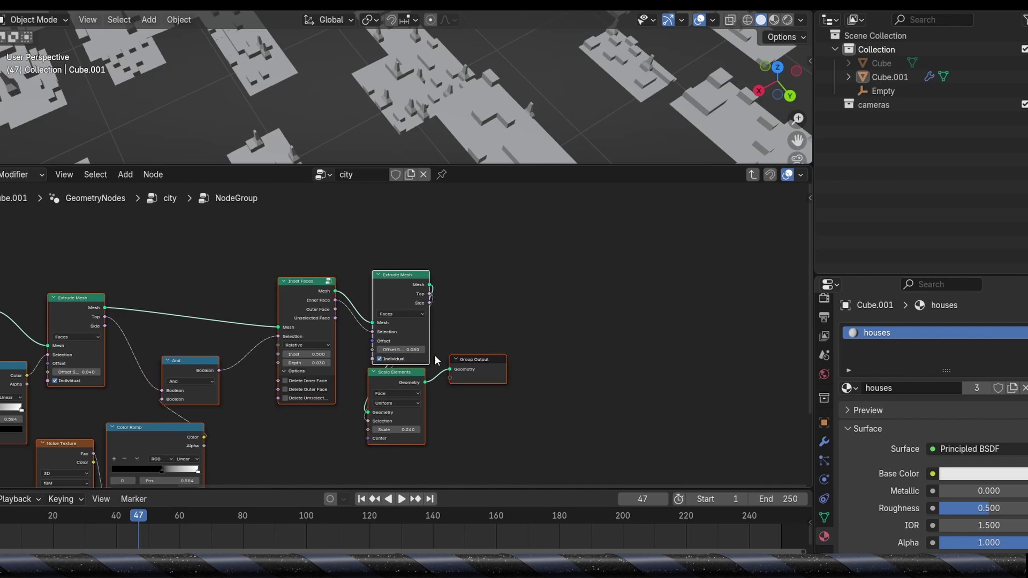
key(Tab)
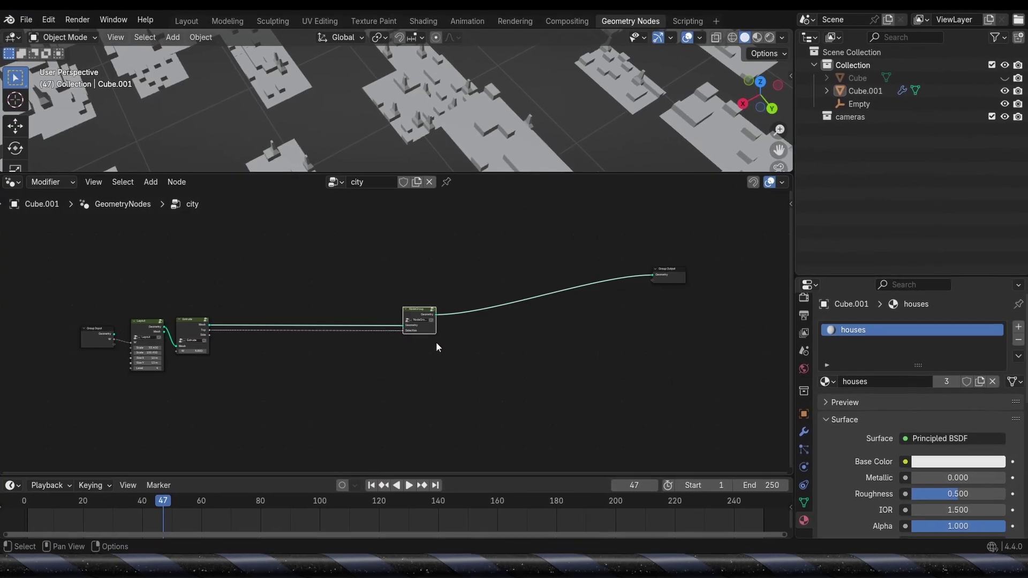
scroll(436, 341, down, 1)
key(g)
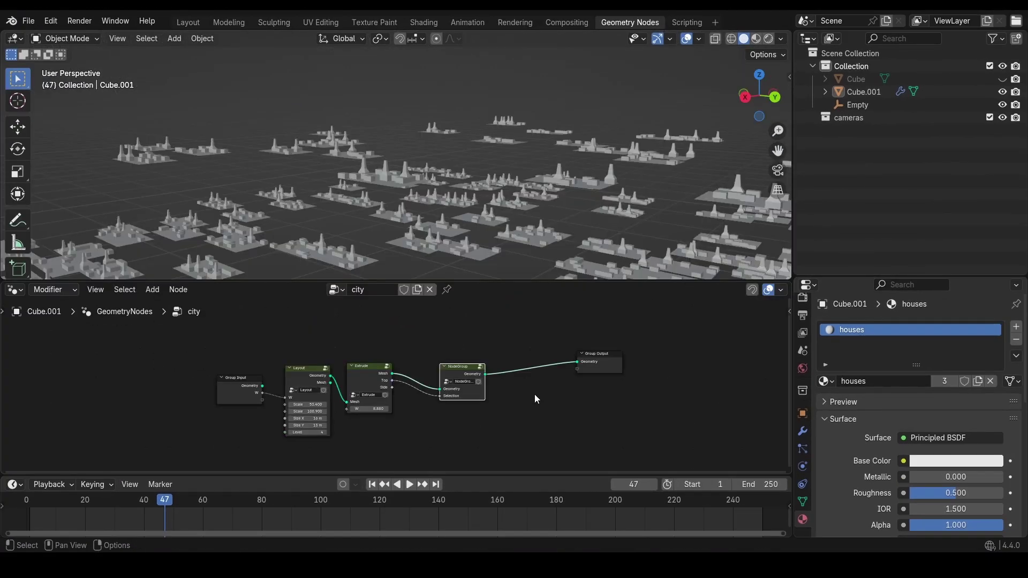
scroll(534, 394, up, 1)
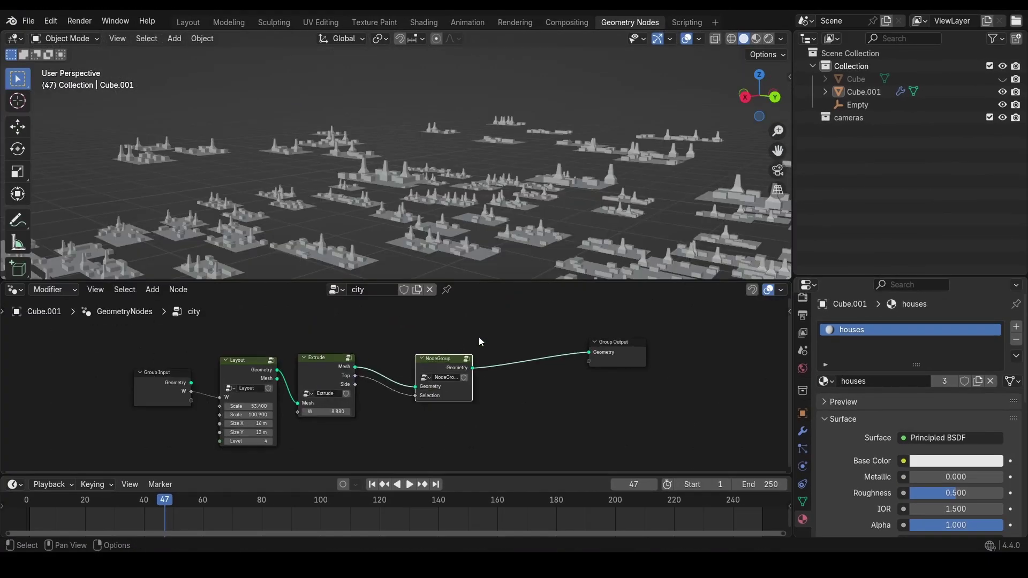
drag(450, 355, 436, 383)
scroll(439, 386, up, 2)
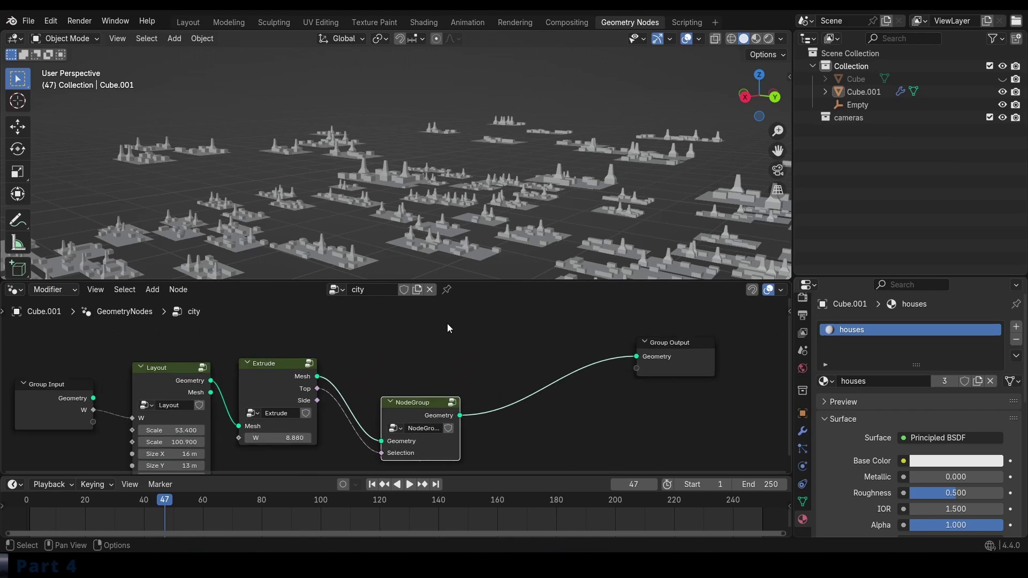
Step: Add a Join Geometry node before the Group Output and also connect the Extrude group's Mesh to it
scroll(399, 422, down, 1)
key(shift+a)
mouse_move(362, 318)
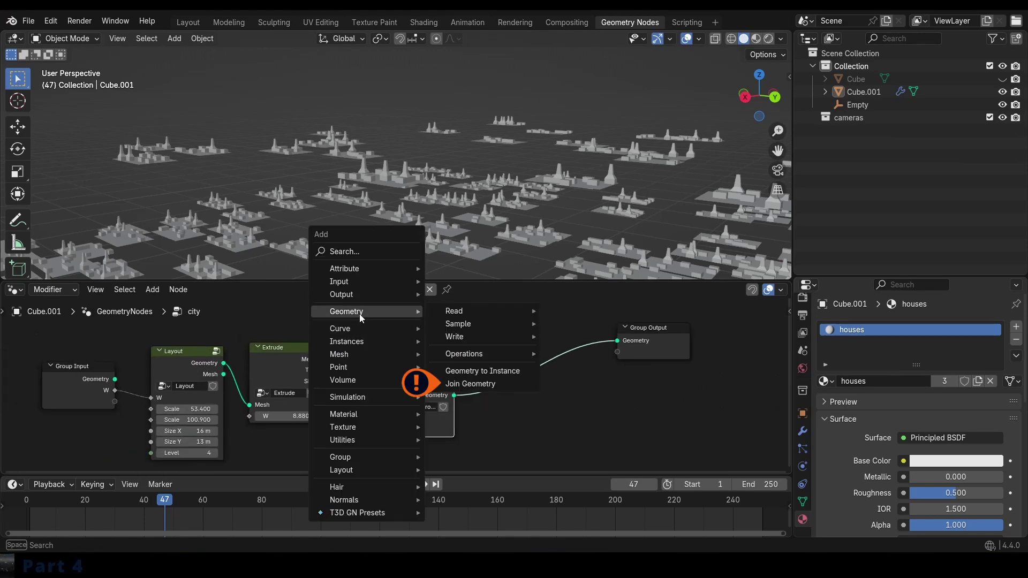
click(470, 384)
click(514, 348)
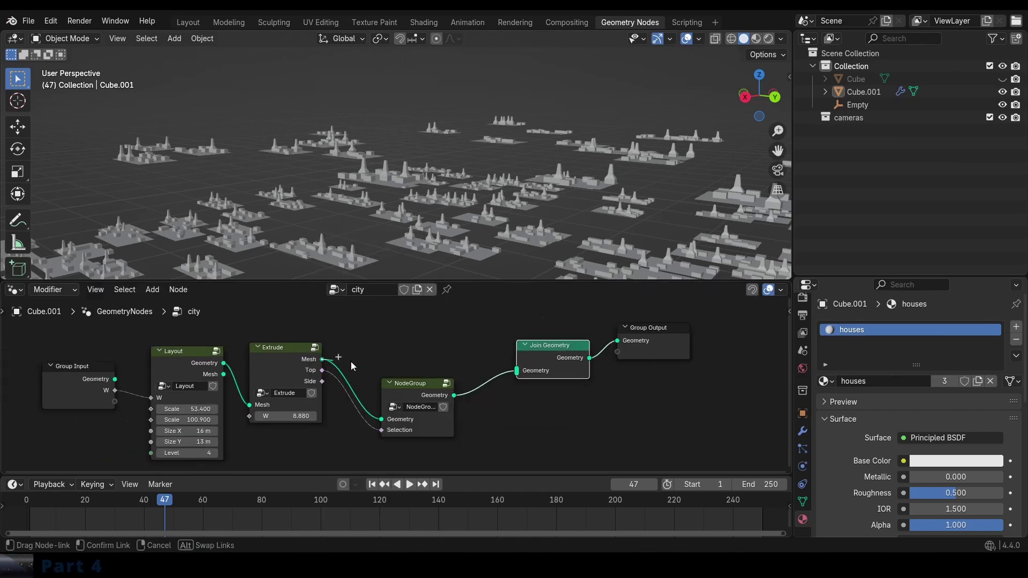
drag(515, 369, 516, 369)
Step: Move the rooftop NodeGroup well below the Extrude-to-Join Geometry link and shift Join Geometry and Group Output farther along, then inspect the city
scroll(563, 169, down, 4)
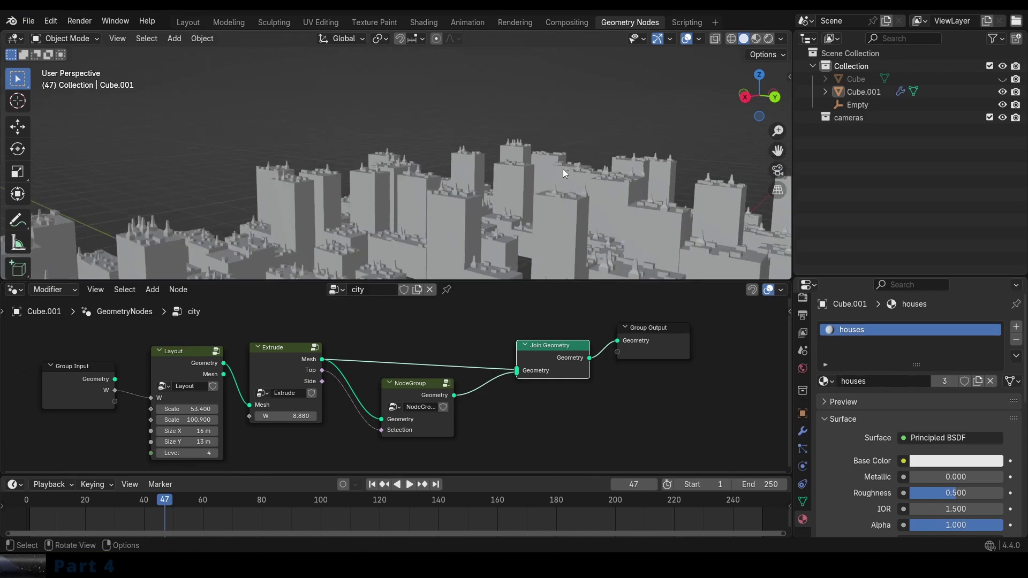
middle_drag(563, 168, 498, 207)
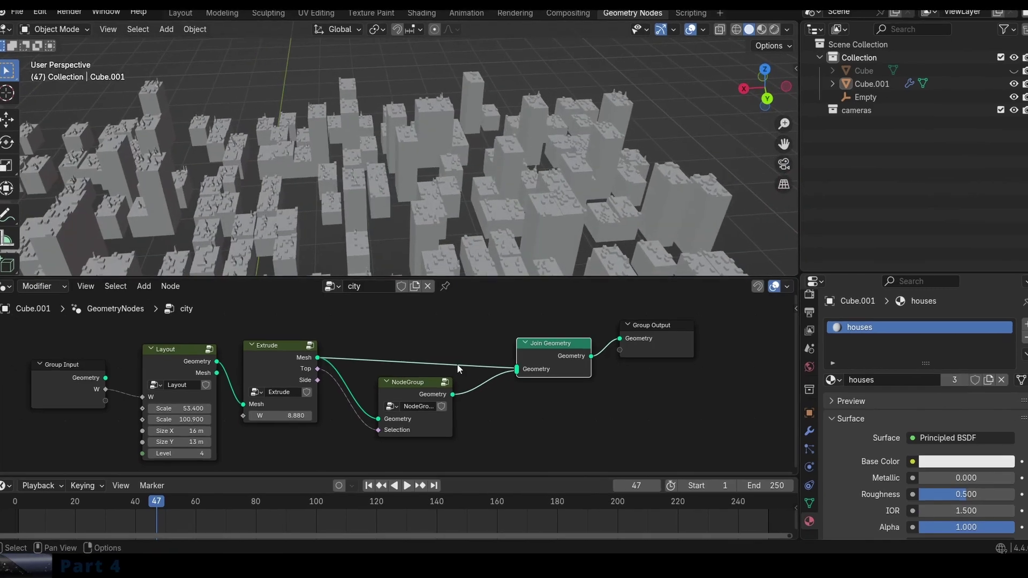
drag(421, 391, 421, 397)
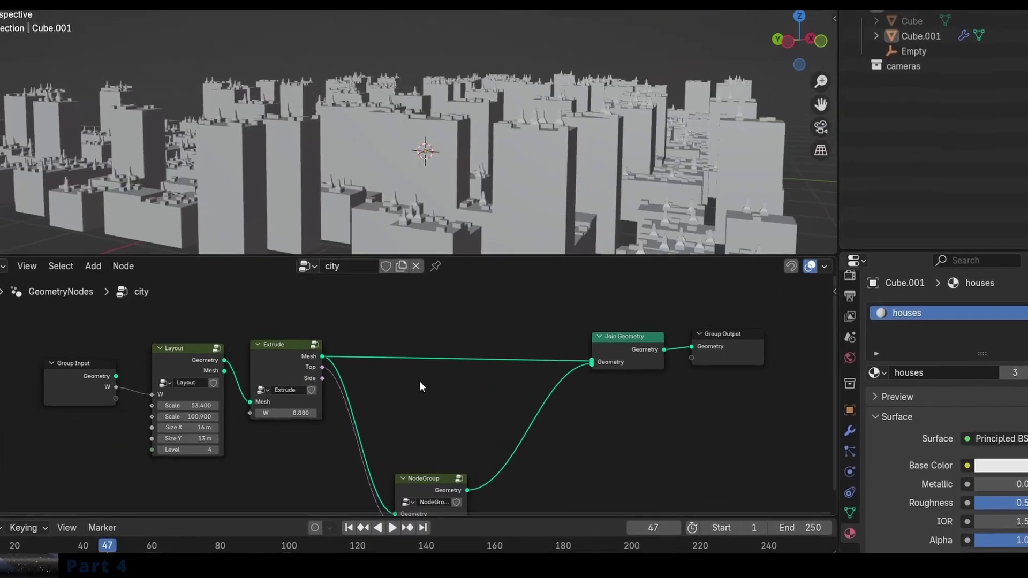
scroll(479, 221, down, 4)
middle_drag(629, 114, 400, 146)
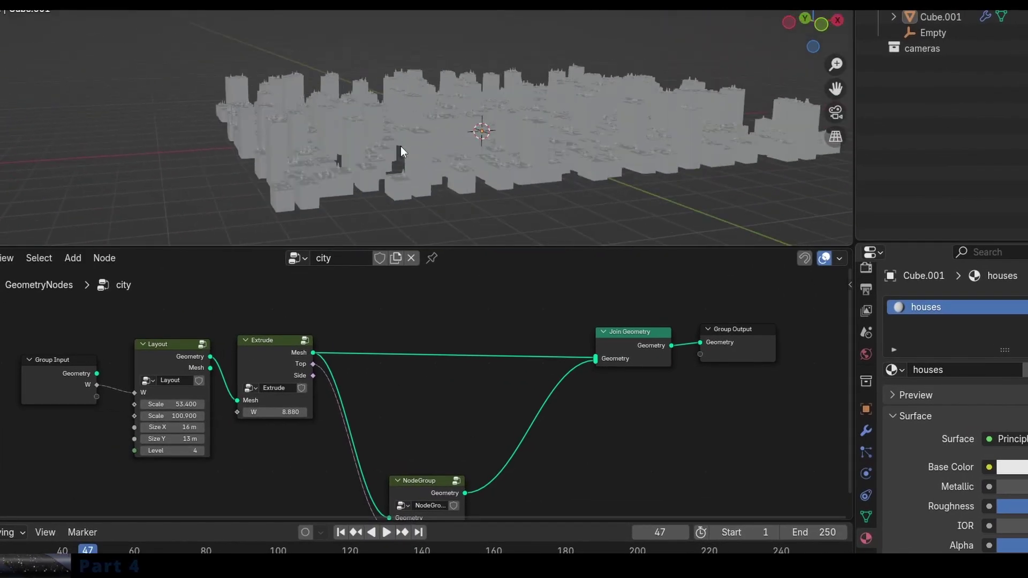
scroll(534, 138, up, 2)
middle_drag(534, 138, 593, 294)
scroll(462, 393, up, 2)
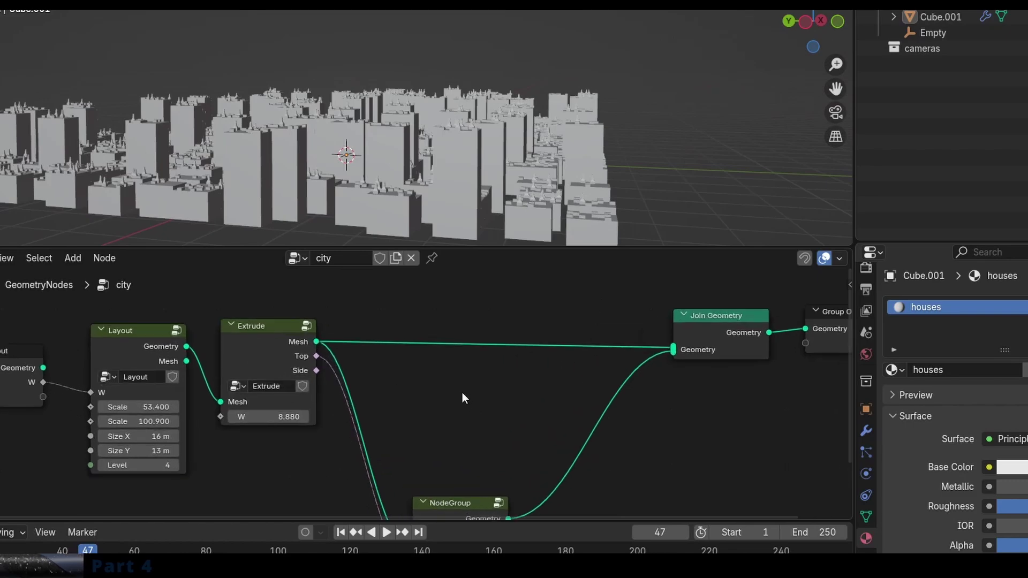
middle_drag(469, 372, 464, 384)
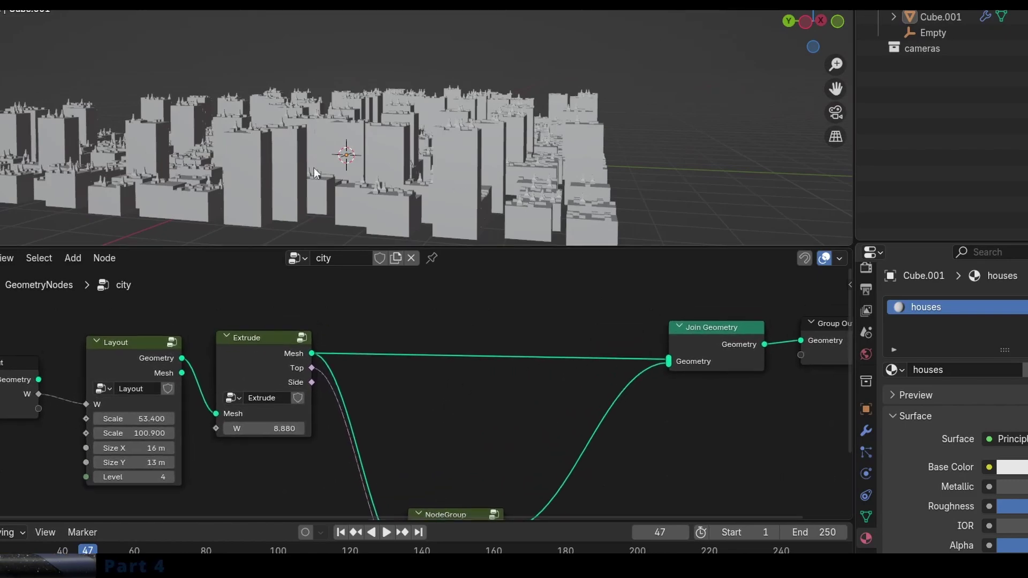
Step: Insert a Separate Geometry node on the link between the Extrude group's Mesh and Join Geometry
middle_drag(459, 338, 470, 333)
key(shift+a)
mouse_move(456, 320)
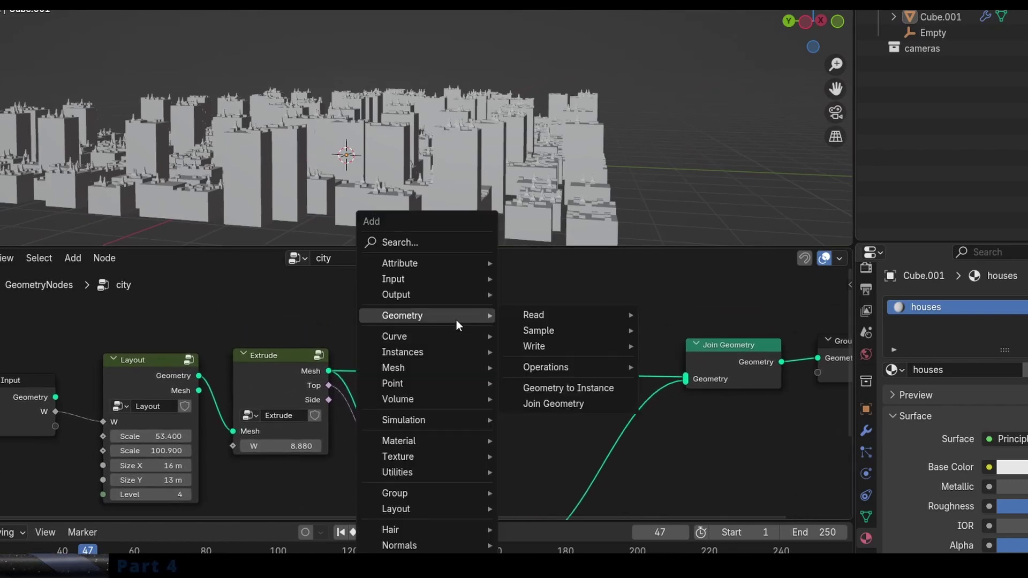
mouse_move(555, 365)
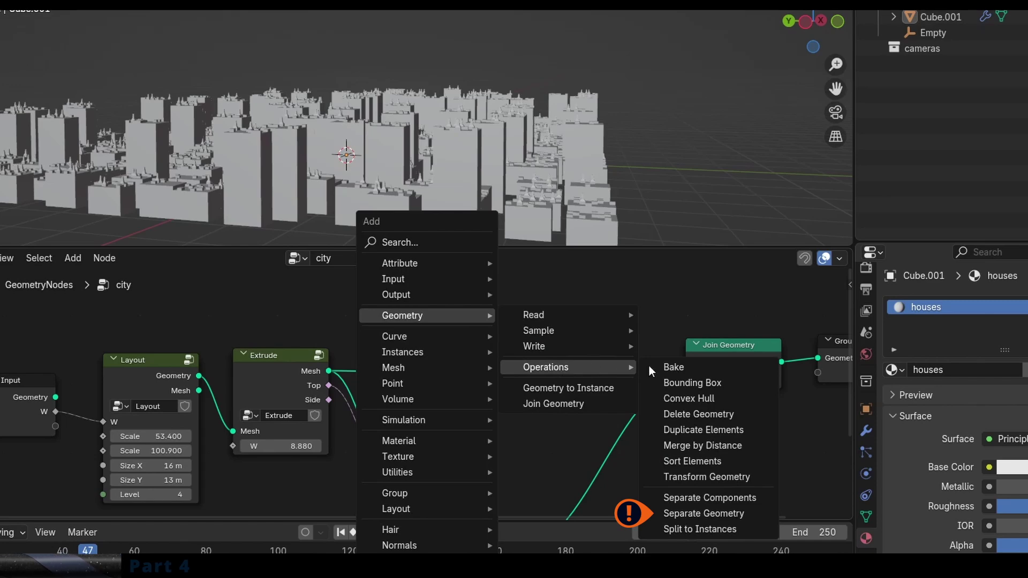
click(730, 511)
click(470, 363)
Step: Connect the Extrude group's Side to Separate Geometry's Selection and set the node's domain to Face
scroll(468, 365, up, 1)
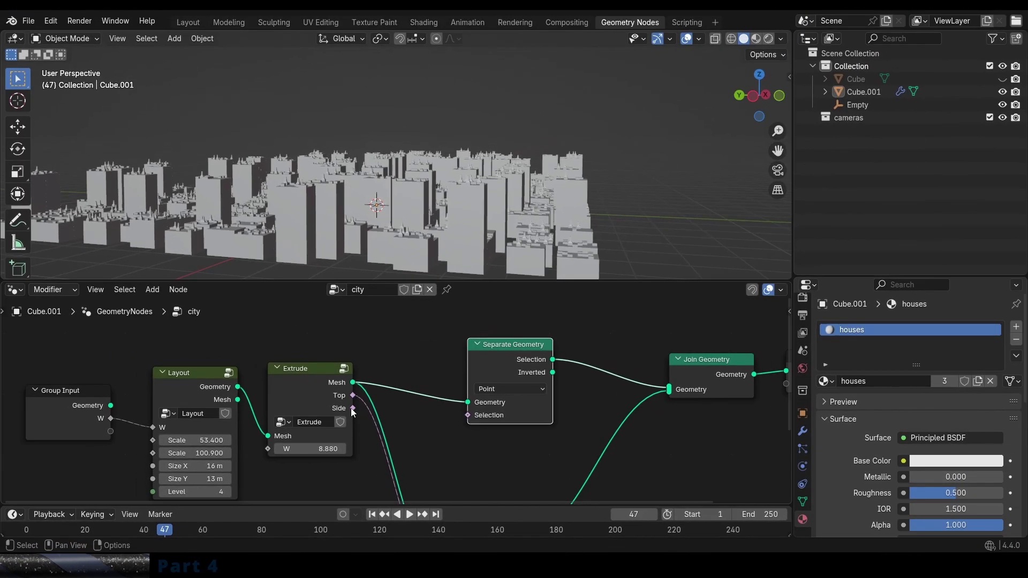
drag(352, 408, 467, 415)
click(496, 389)
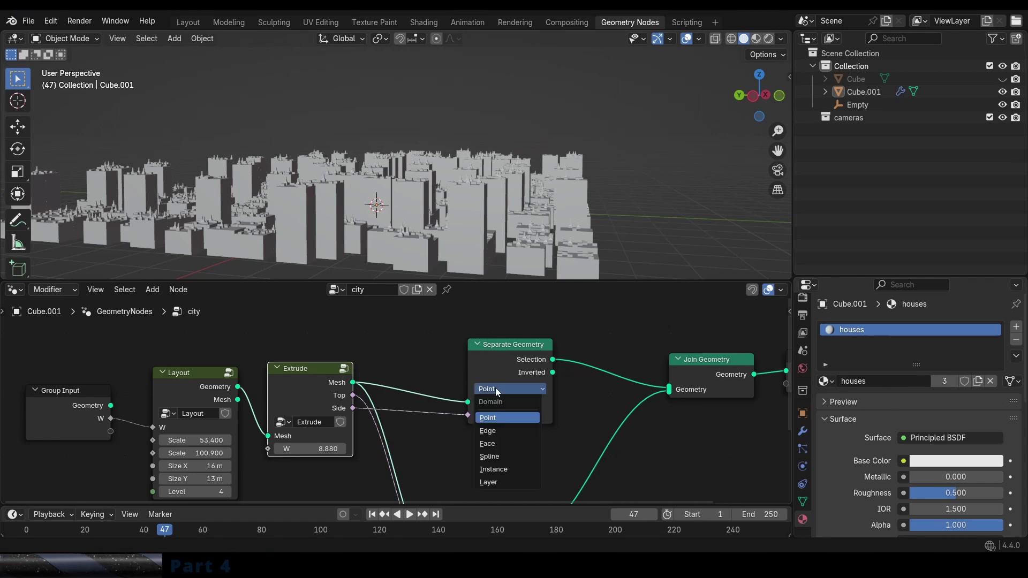
click(506, 444)
Step: Move the Separate Geometry node up and shift Join Geometry and Group Output together farther away to free up space
scroll(524, 391, down, 3)
drag(512, 363, 502, 338)
scroll(505, 353, down, 4)
middle_drag(514, 369, 342, 374)
drag(404, 343, 573, 421)
drag(466, 370, 541, 375)
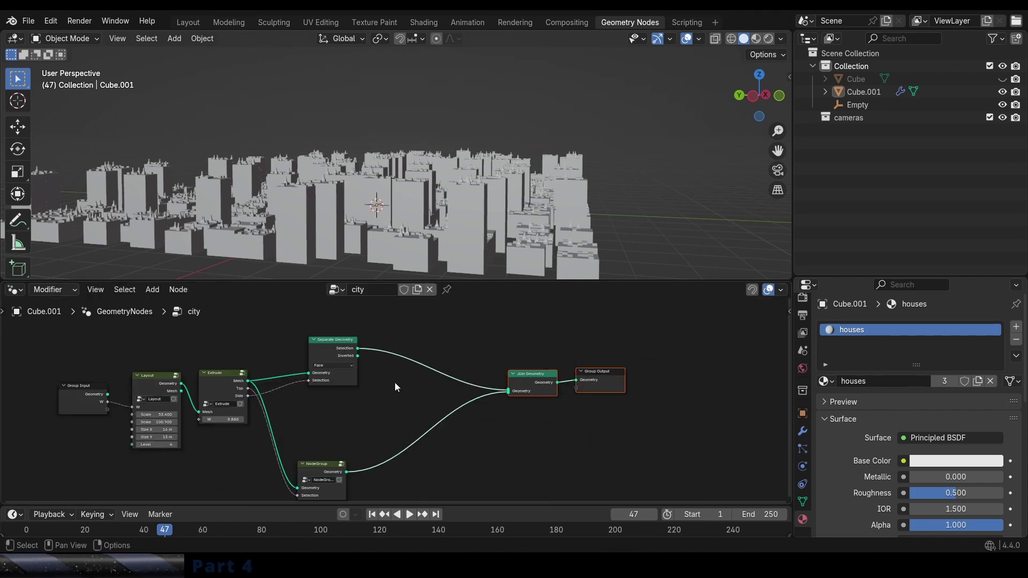
Step: Move Join Geometry and Group Output farther along and shift Separate Geometry slightly closer to the Extrude group
scroll(516, 386, down, 1)
scroll(503, 388, up, 1)
middle_drag(493, 378, 479, 392)
drag(522, 392, 546, 392)
scroll(433, 386, up, 1)
drag(321, 380, 303, 375)
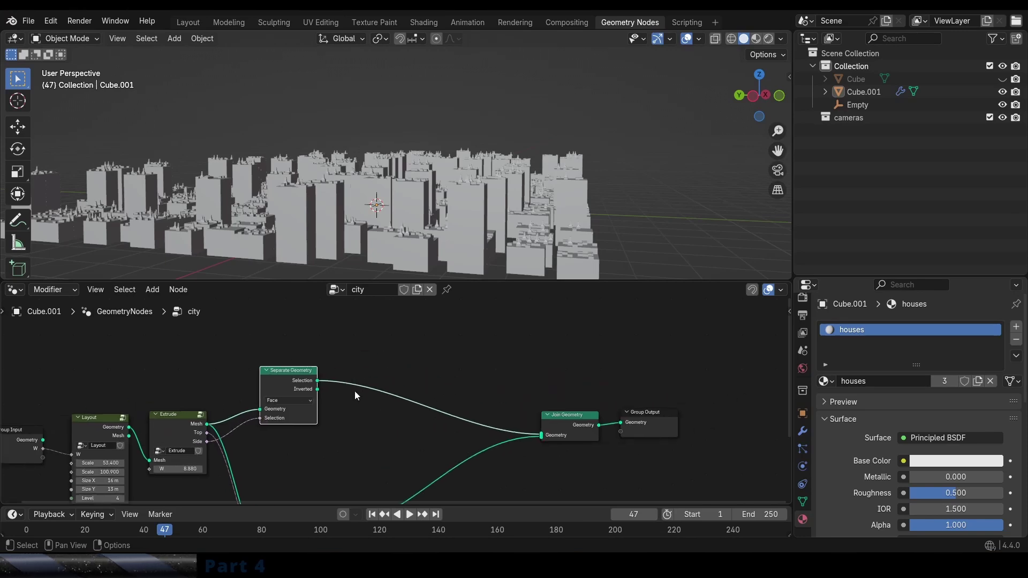
Step: Insert a Subdivide Mesh node after Separate Geometry's Selection, set its Level to 2 and place it beneath Separate Geometry
middle_drag(366, 363, 366, 368)
scroll(367, 369, up, 1)
key(shift+a)
mouse_move(328, 379)
mouse_move(438, 422)
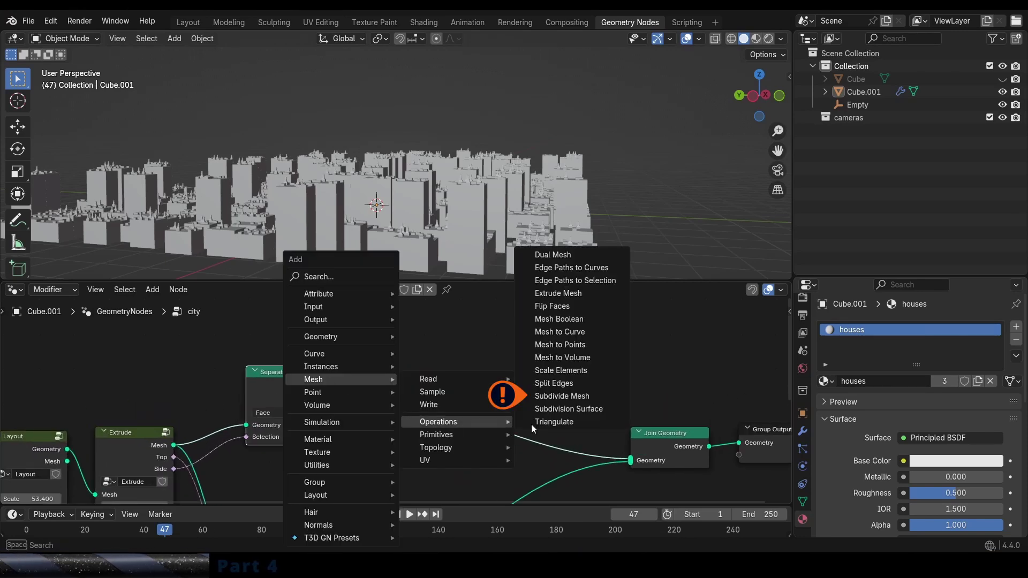
click(581, 395)
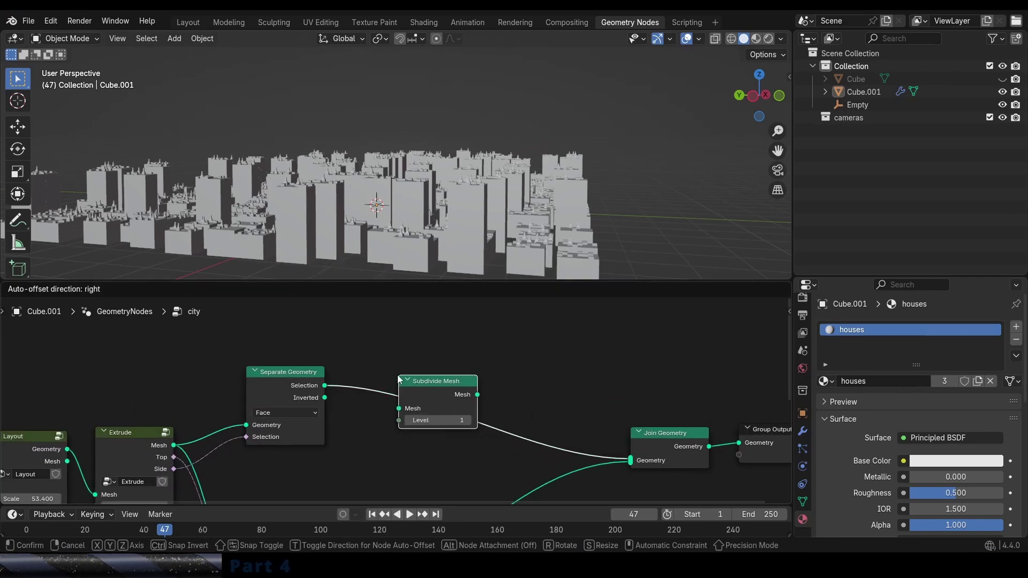
click(481, 390)
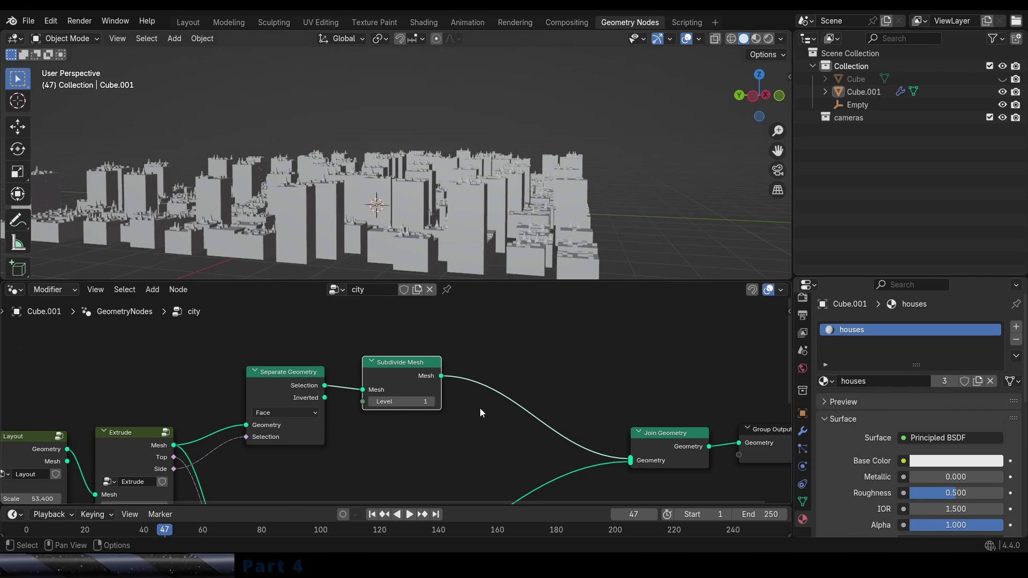
click(432, 403)
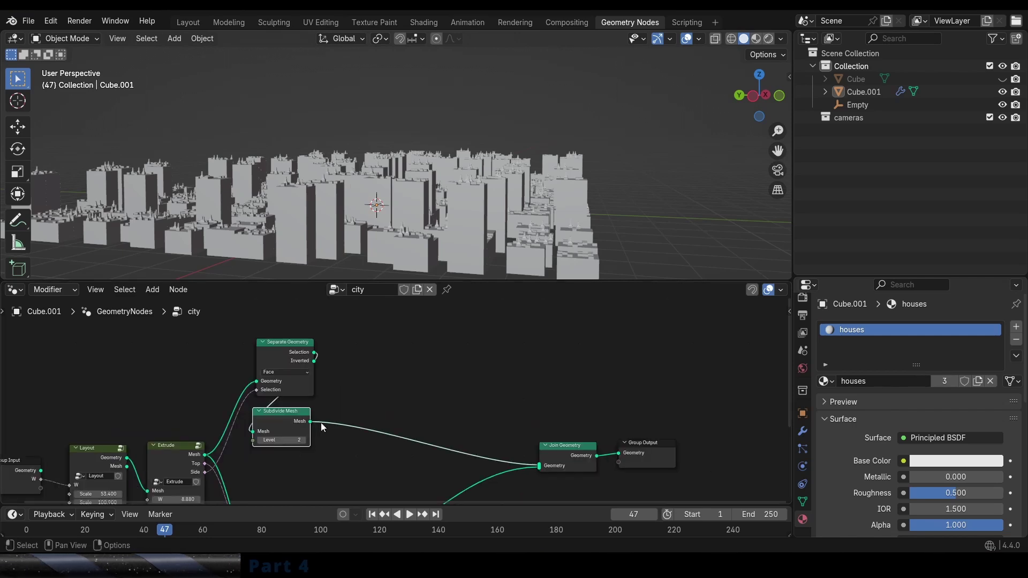
Step: Insert the T3D preset Inset Faces after Subdivide Mesh, with Inset 0.18 and Depth 0
middle_drag(407, 398, 375, 370)
scroll(367, 352, up, 2)
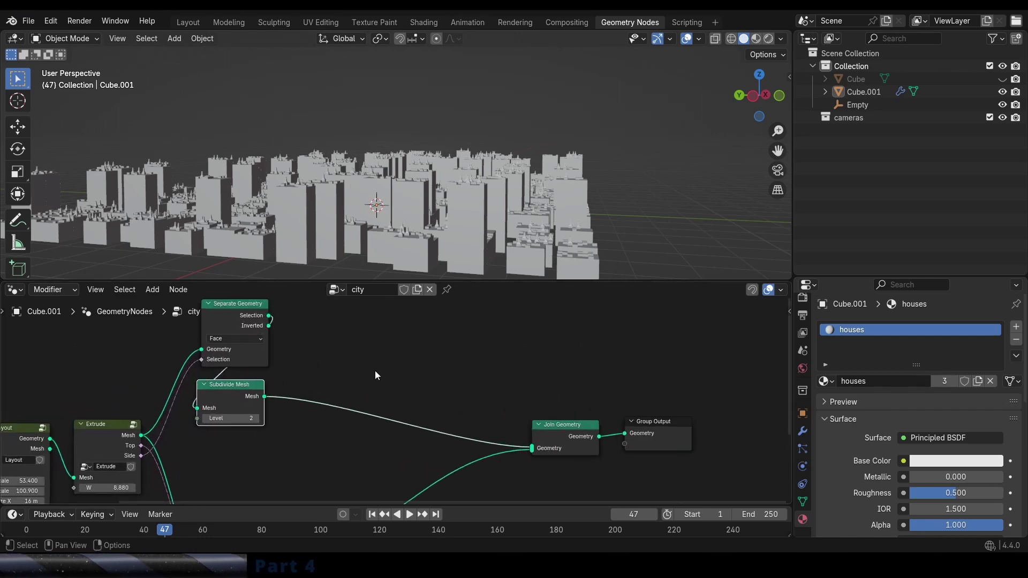
scroll(376, 370, up, 1)
key(shift+a)
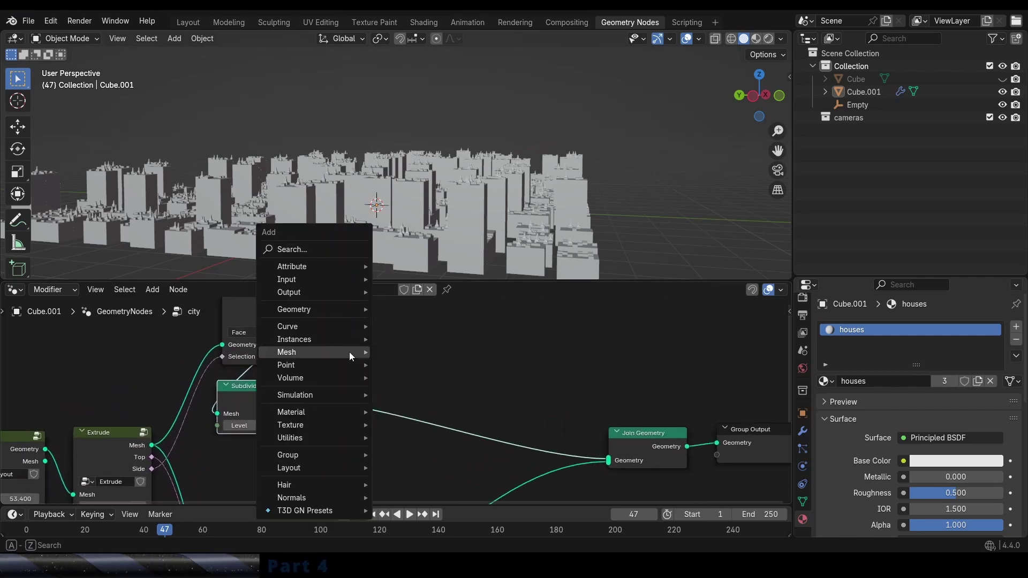
mouse_move(303, 535)
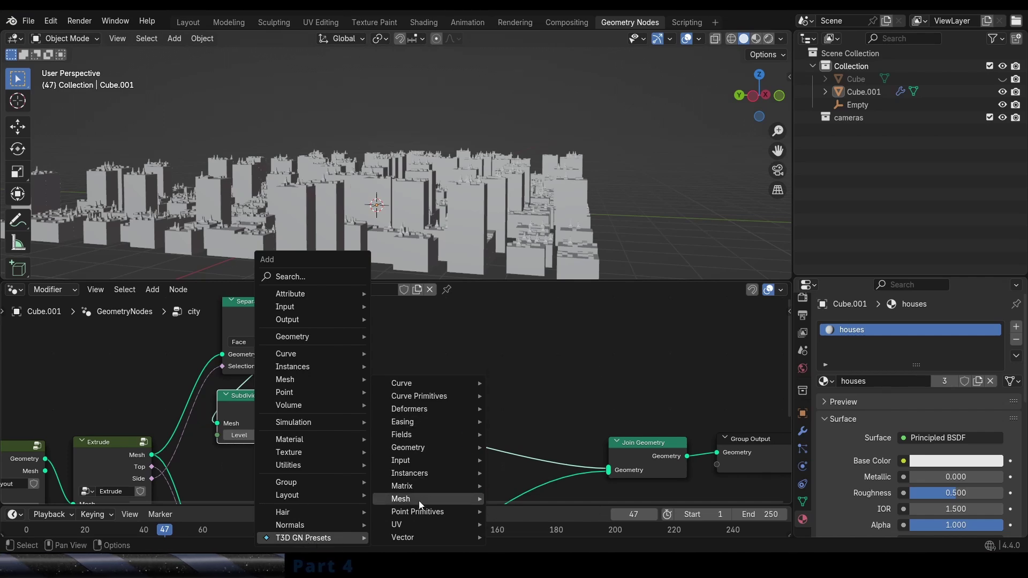
mouse_move(420, 502)
click(541, 439)
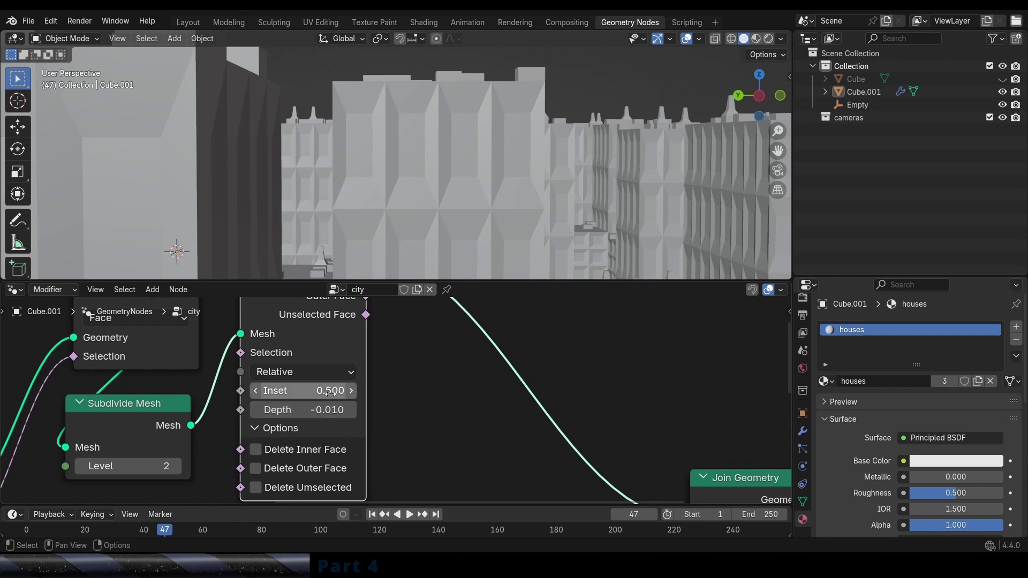
mouse_move(329, 391)
mouse_down()
mouse_move(305, 391)
mouse_move(328, 391)
mouse_move(333, 410)
mouse_up()
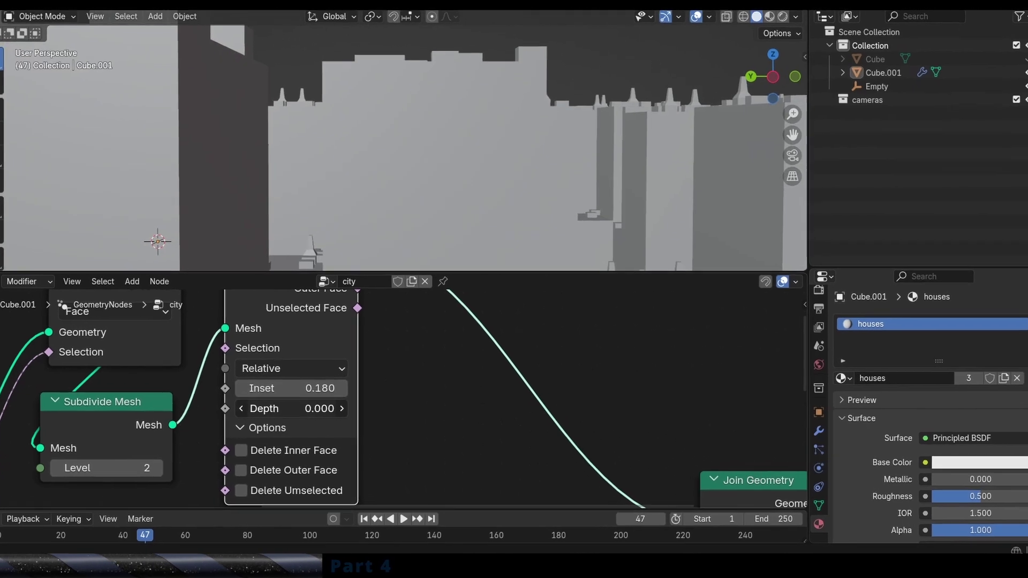
Step: Insert an Extrude Mesh node on the link between Inset Faces and Join Geometry, placed beside Inset Faces
scroll(422, 355, down, 4)
middle_drag(422, 355, 411, 363)
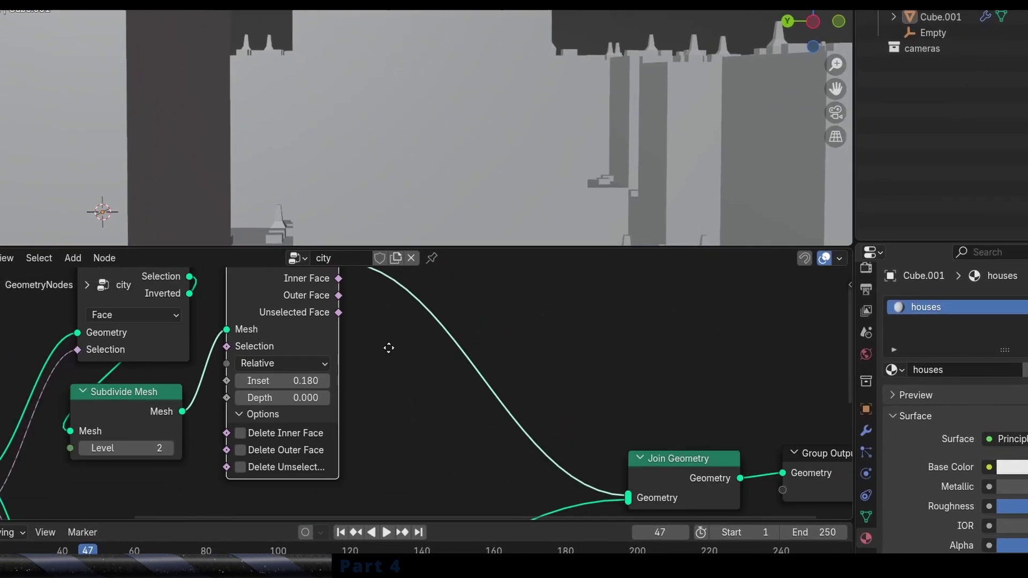
scroll(329, 391, down, 2)
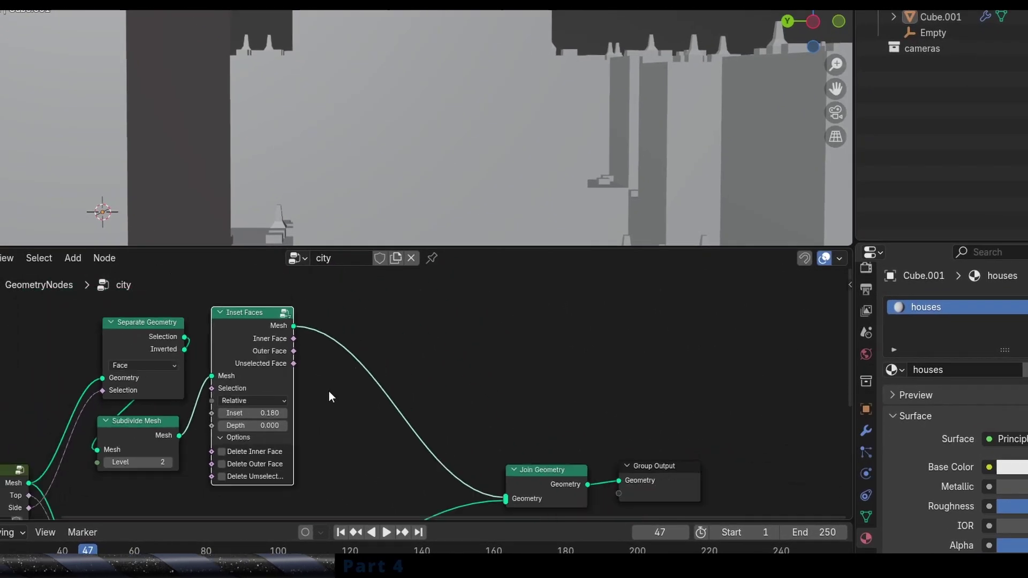
scroll(268, 355, up, 1)
scroll(300, 327, down, 2)
key(shift+a)
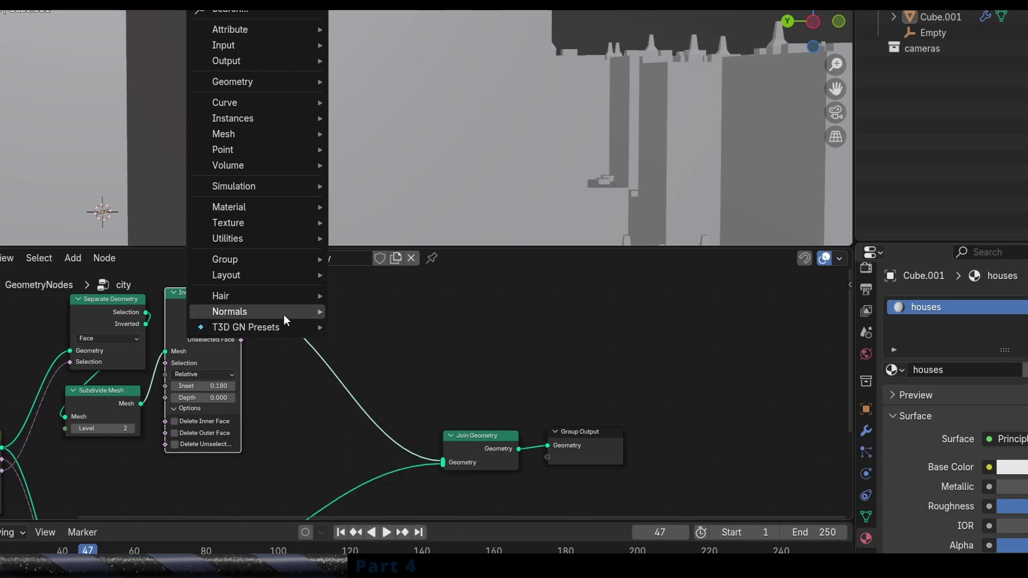
mouse_move(267, 137)
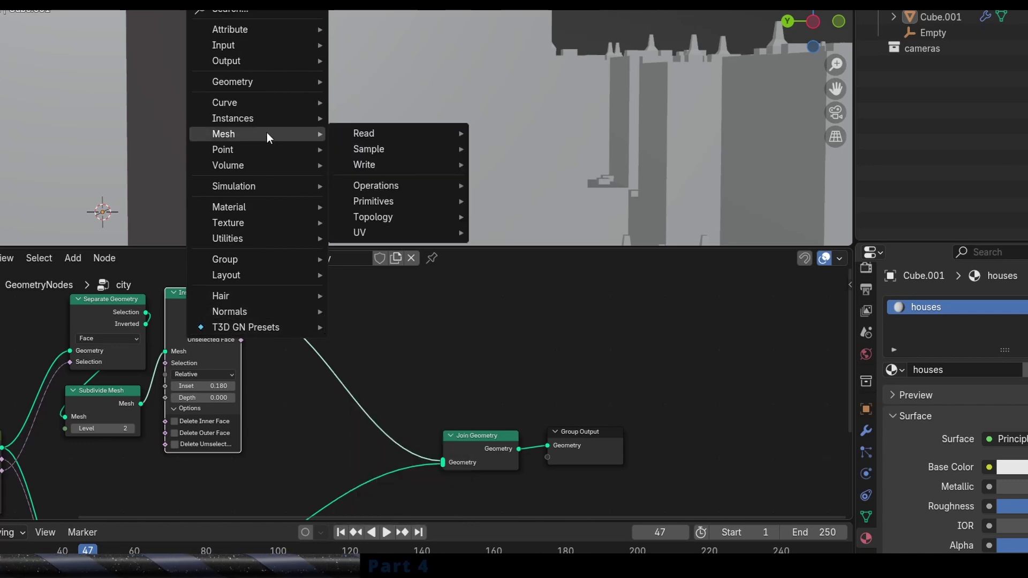
mouse_move(397, 186)
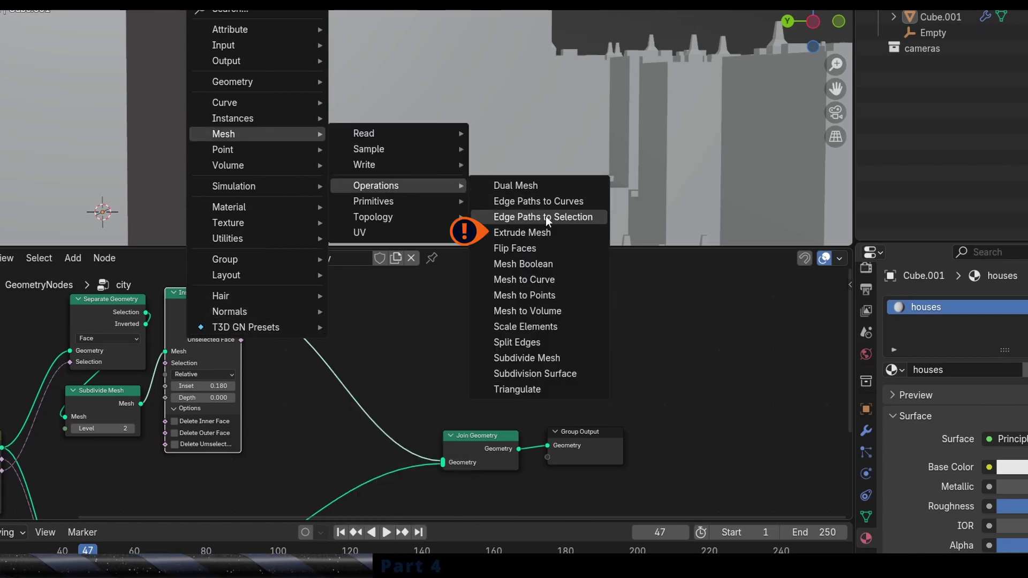
click(542, 232)
click(298, 308)
drag(347, 314, 324, 291)
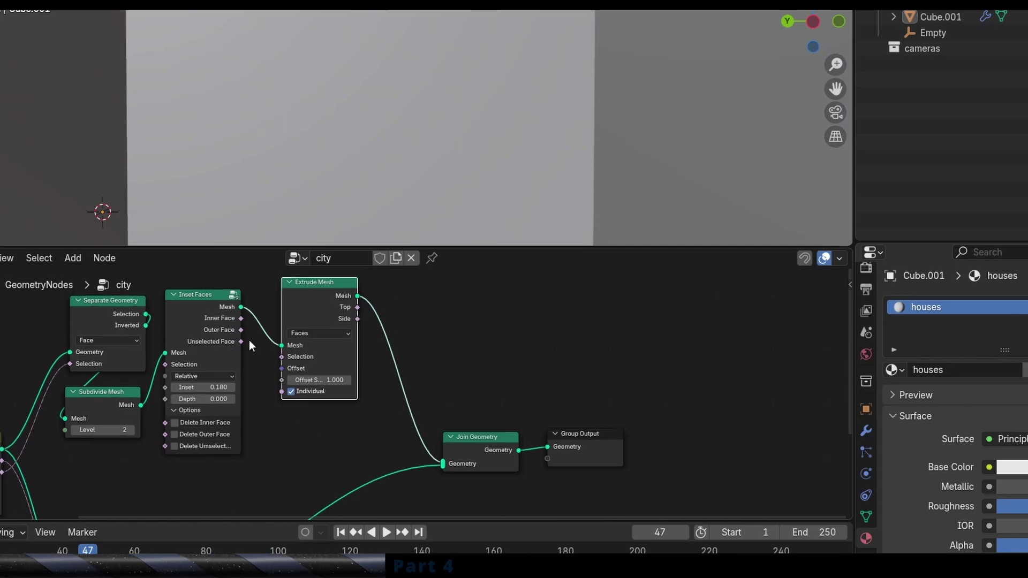
Step: Connect Inset Faces' Inner Face to Extrude Mesh's Selection and set the Offset Scale to -0.01
scroll(249, 339, up, 1)
drag(241, 315, 295, 362)
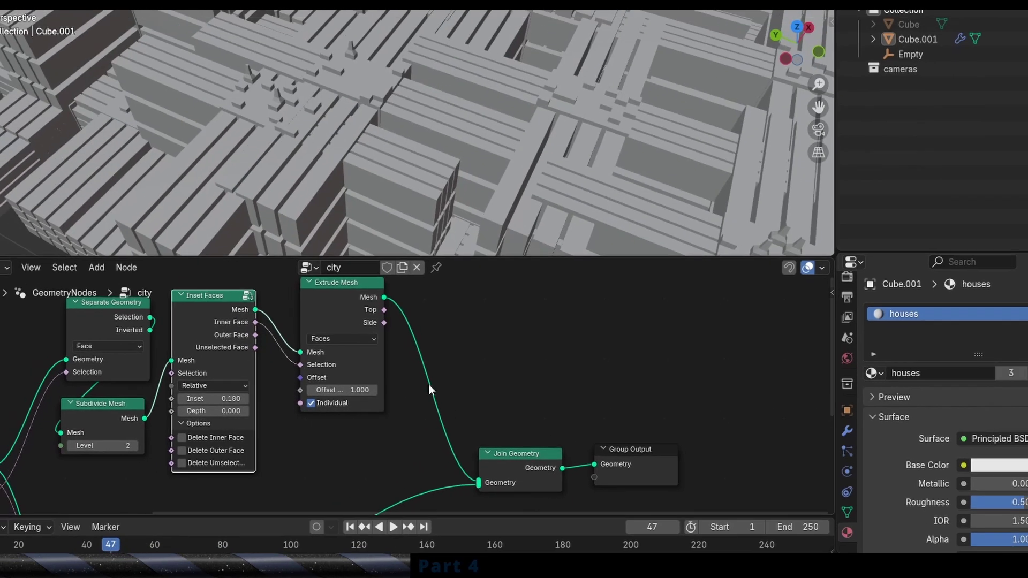
scroll(439, 402, up, 5)
drag(321, 421, 262, 422)
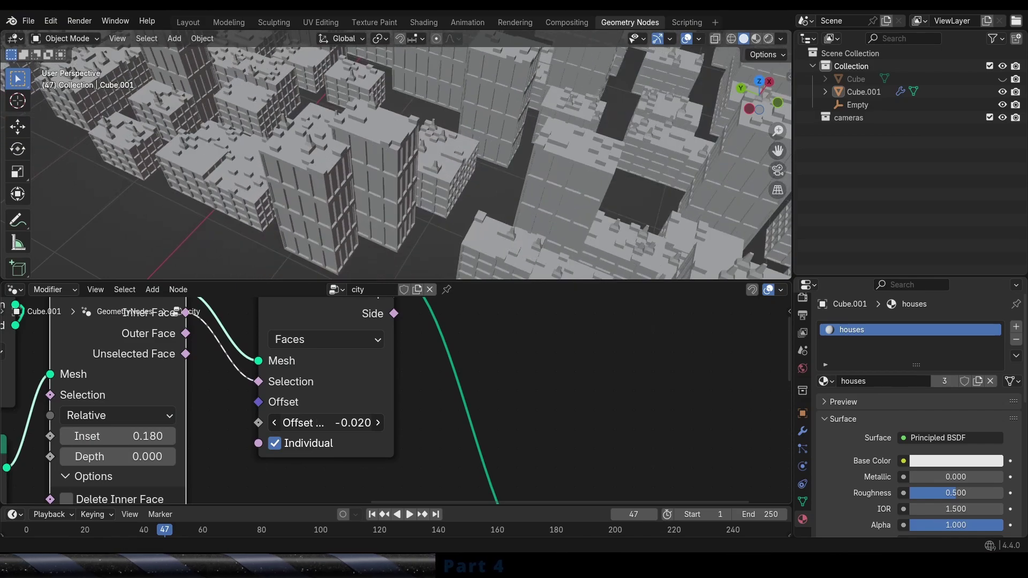
Step: Inspect the recessed facades across the city and save the file
middle_drag(467, 199, 488, 159)
scroll(498, 147, down, 3)
middle_drag(487, 156, 533, 177)
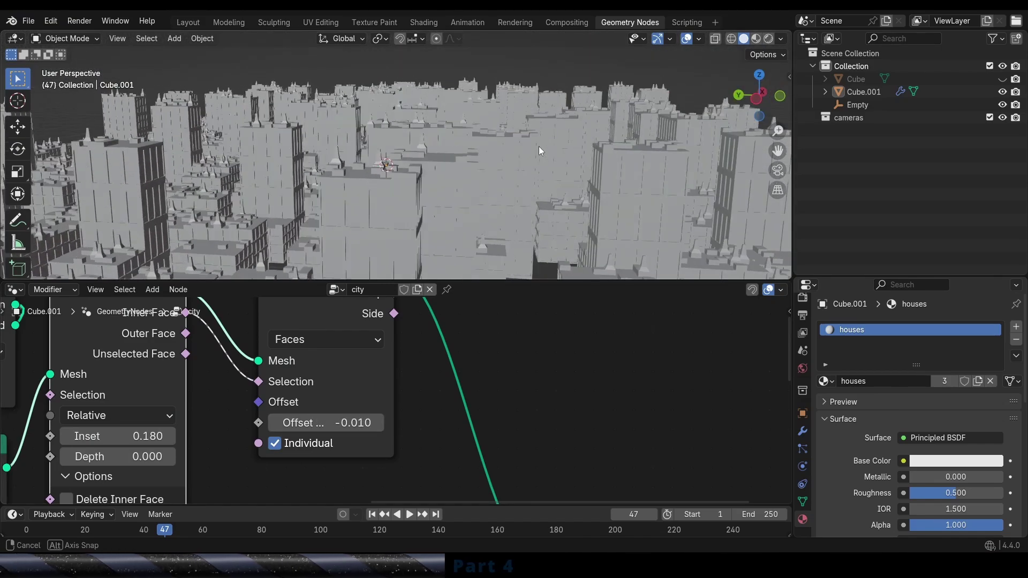
key(ctrl+s)
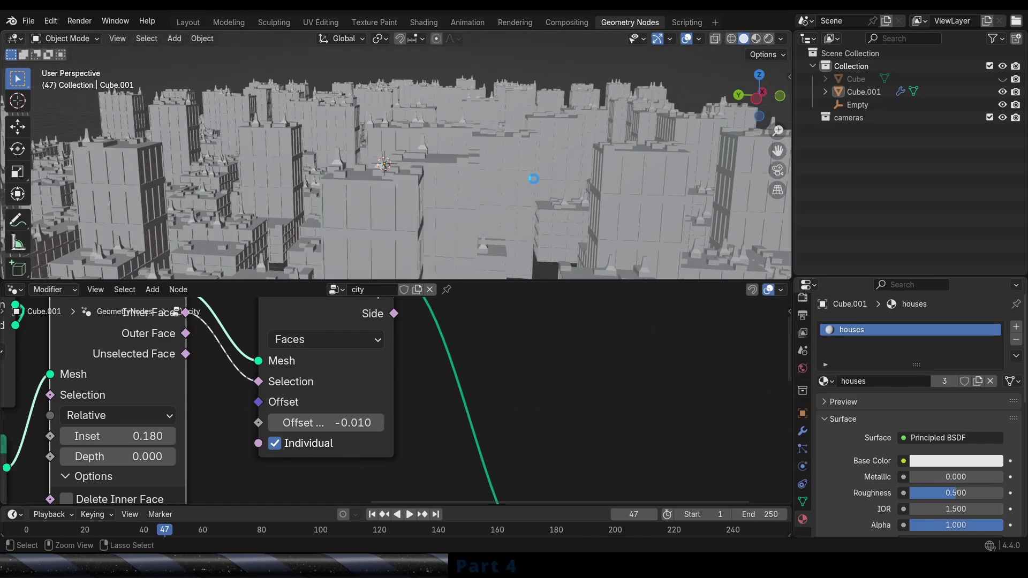
scroll(614, 183, down, 3)
middle_drag(614, 182, 513, 140)
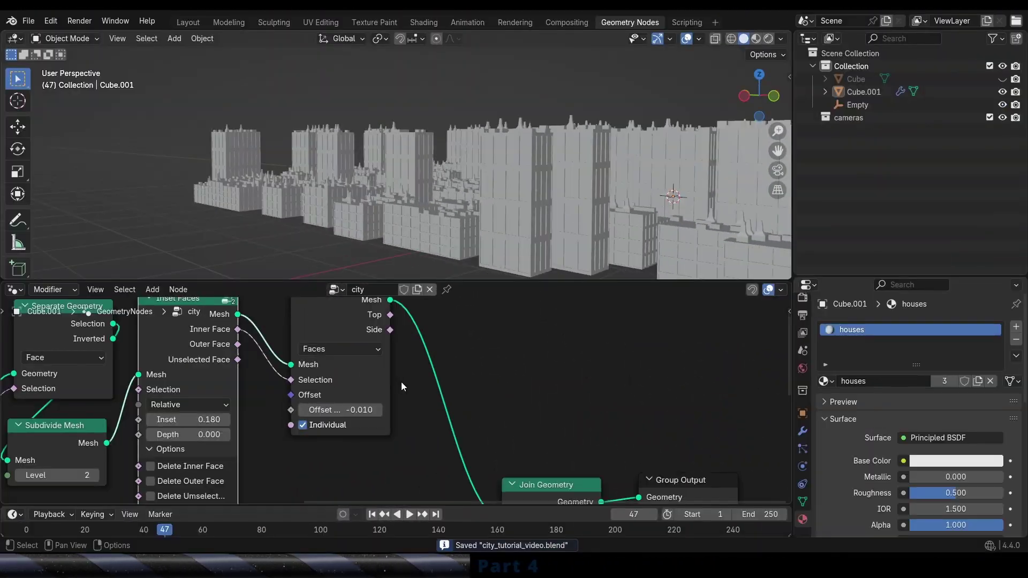
Step: Move Join Geometry and Group Output together farther away from the new Extrude Mesh node
scroll(401, 385, down, 3)
middle_drag(401, 386, 344, 334)
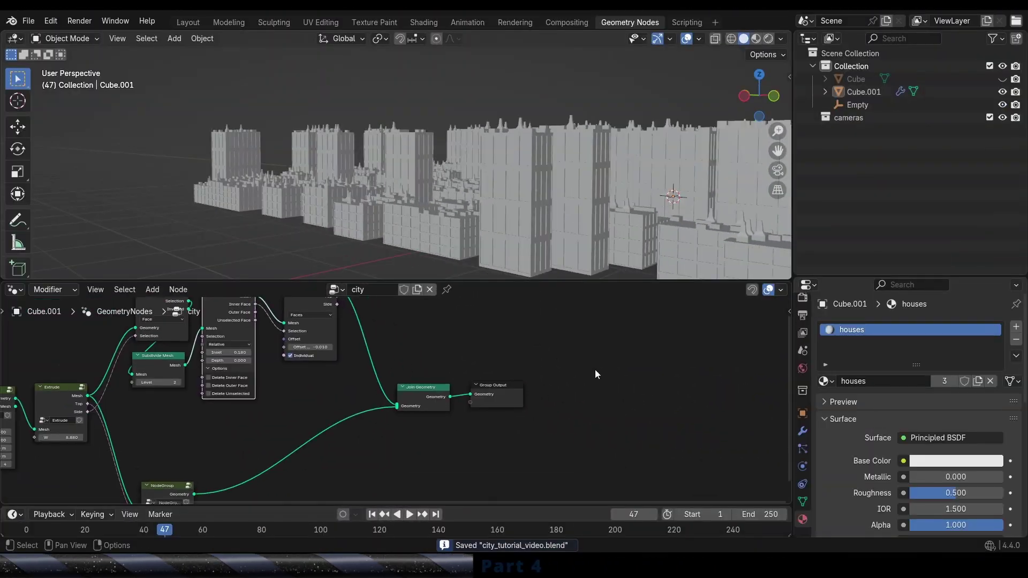
drag(592, 369, 425, 412)
key(g)
click(483, 414)
middle_drag(365, 359, 458, 424)
scroll(459, 423, up, 5)
click(460, 417)
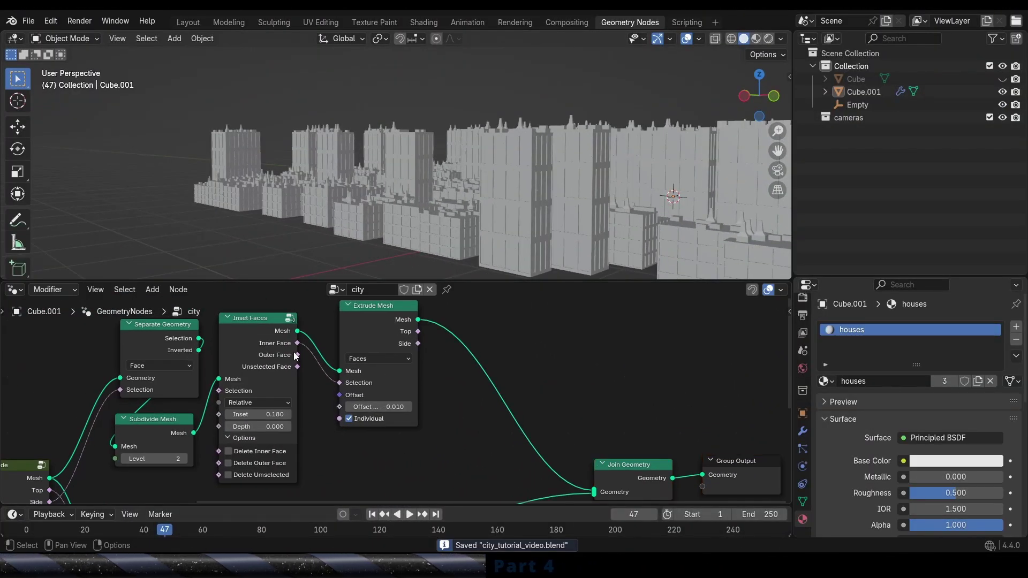
Step: Inspect the building facades up close and move Inset Faces slightly closer to Extrude Mesh
scroll(522, 172, up, 3)
middle_drag(521, 172, 561, 209)
scroll(423, 358, down, 3)
middle_drag(368, 335, 415, 319)
drag(356, 372, 368, 356)
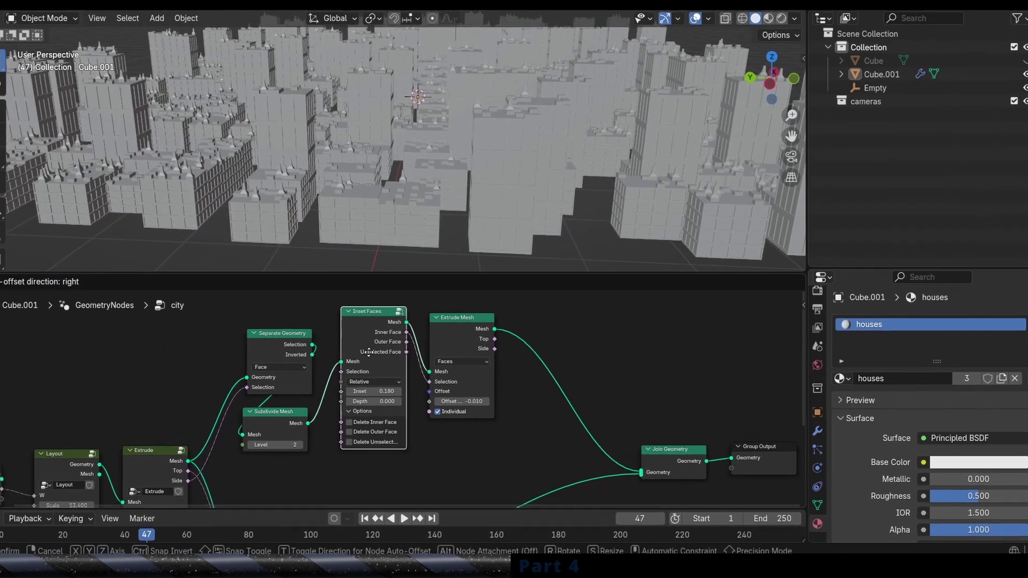
scroll(337, 351, down, 5)
middle_drag(338, 351, 370, 363)
click(352, 354)
Step: Add a Noise Texture node above Separate Geometry and feed its Fac into a new Color Ramp
scroll(300, 337, up, 2)
key(shift+a)
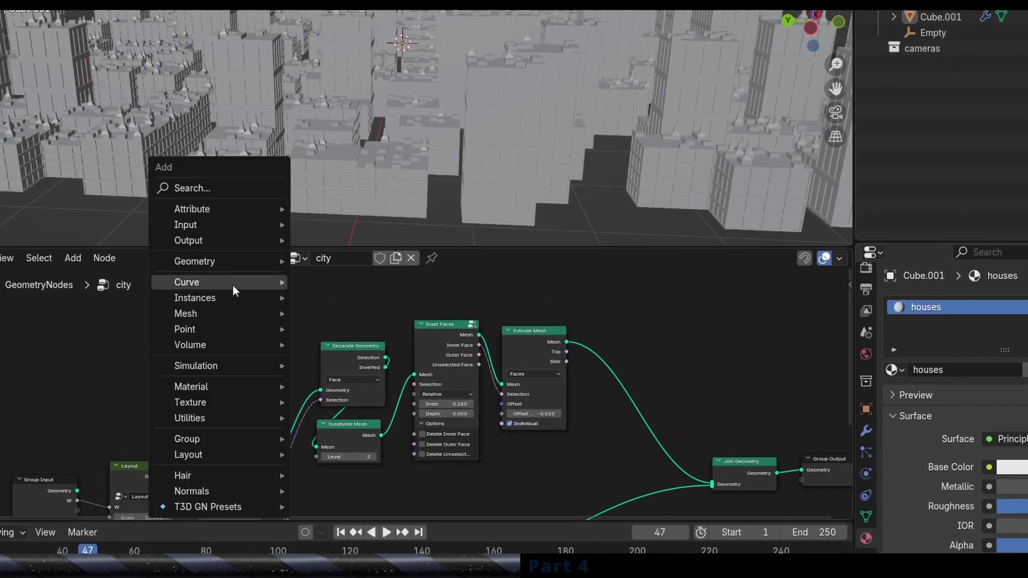
click(213, 188)
text(noise)
key(Return)
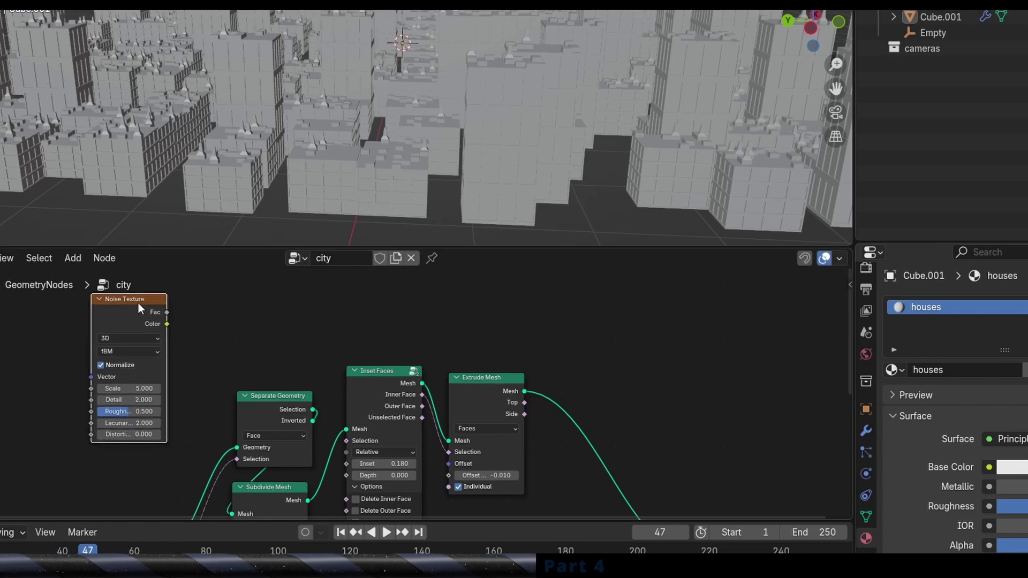
drag(167, 312, 251, 315)
text(color)
key(Return)
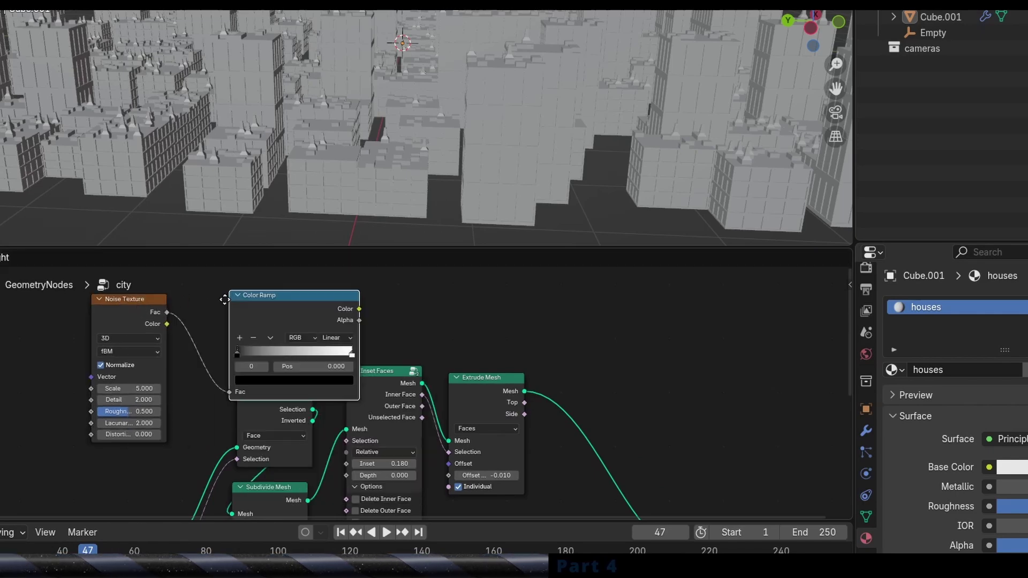
scroll(268, 309, down, 3)
drag(169, 318, 155, 302)
middle_drag(245, 288, 208, 311)
Step: Connect the Color Ramp's Color to Inset Faces' Selection and set the ramp's black stop to position 0.539
key(shift+a)
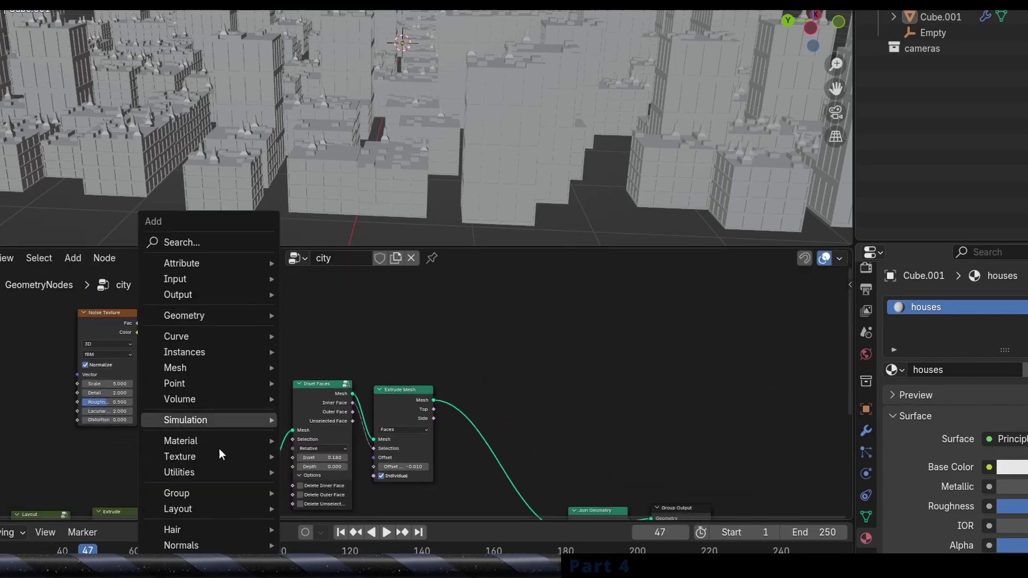
key(Escape)
scroll(236, 319, up, 2)
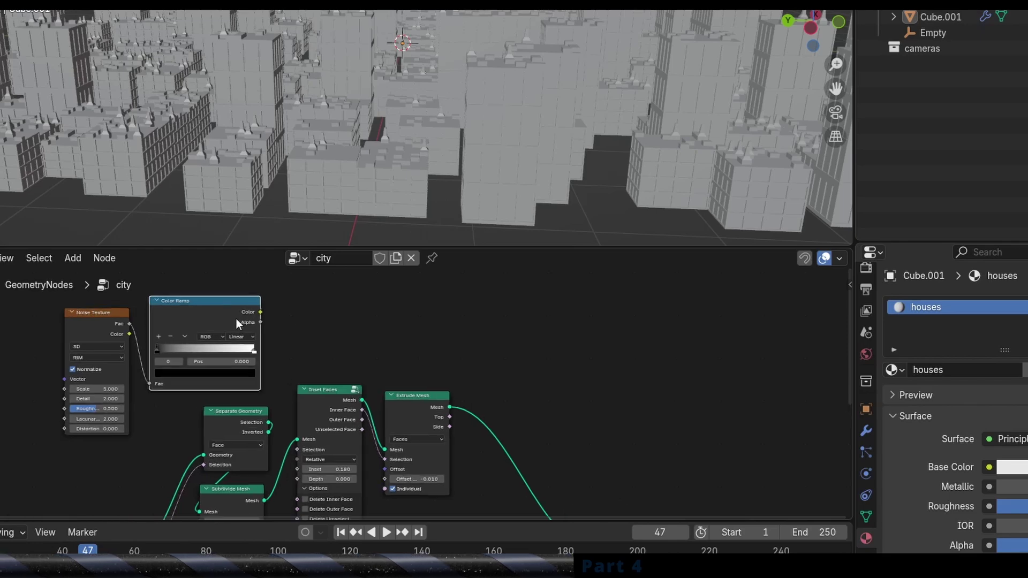
middle_drag(295, 330, 239, 293)
scroll(236, 294, down, 2)
drag(110, 311, 137, 311)
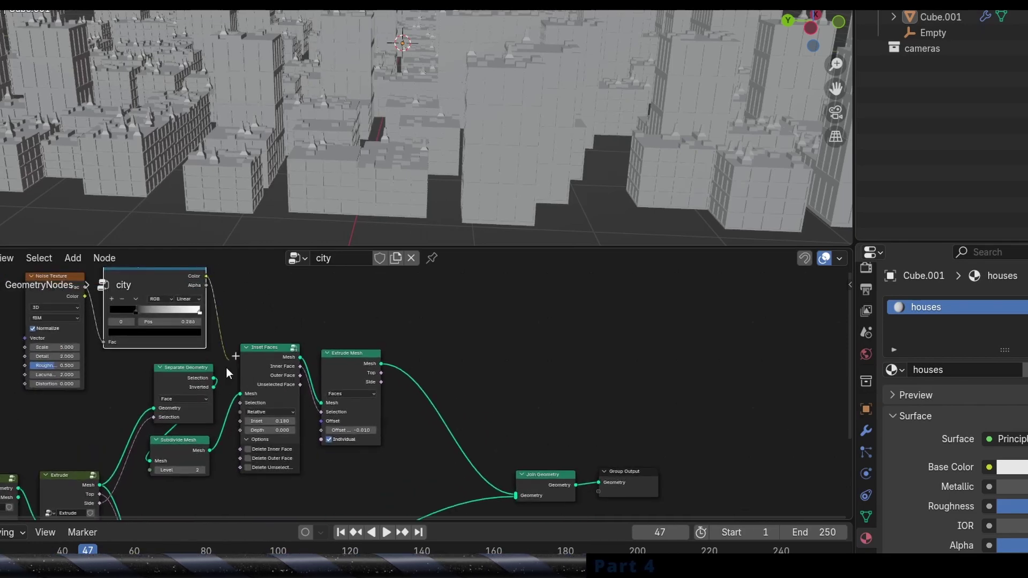
drag(206, 276, 242, 405)
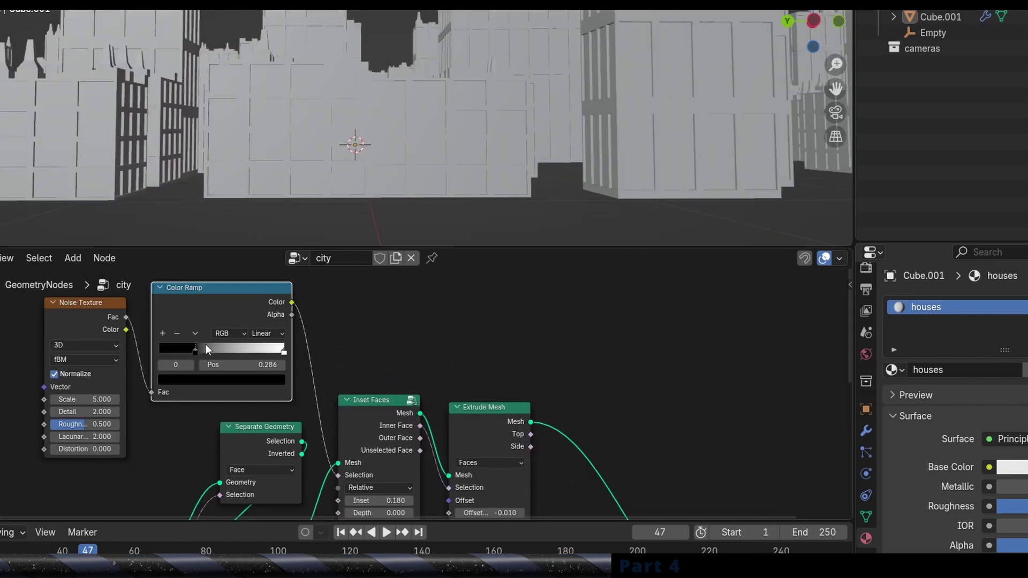
drag(204, 344, 228, 337)
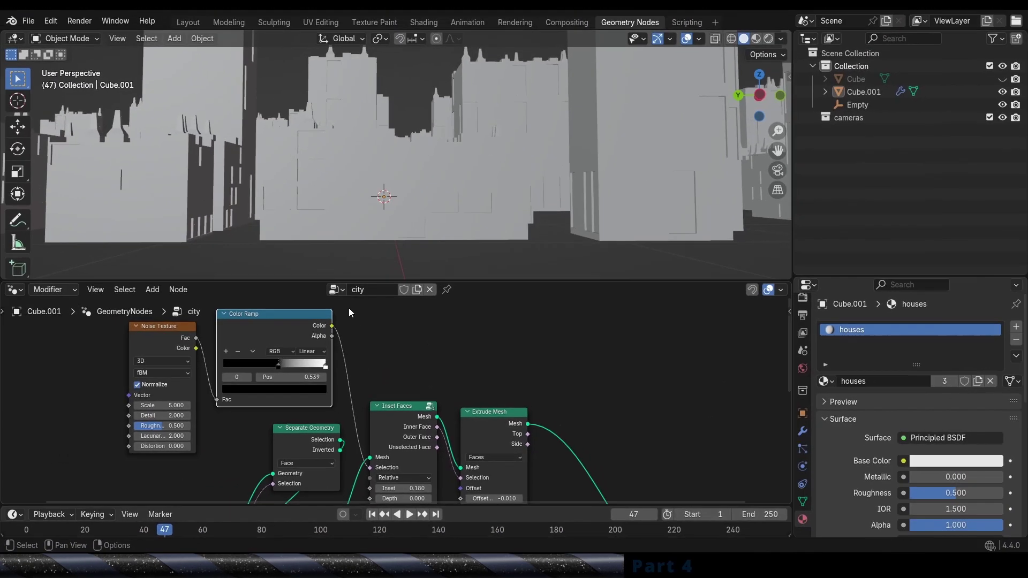
Step: Inspect the noise-driven window pattern over the whole city and save the file
scroll(585, 101, down, 8)
middle_drag(585, 101, 479, 190)
scroll(479, 190, up, 4)
key(ctrl+s)
Step: Move Inset Faces and Extrude Mesh together farther away from Subdivide Mesh, then save the file
middle_drag(429, 383, 438, 331)
scroll(441, 360, down, 2)
drag(545, 323, 417, 378)
key(g)
click(459, 375)
click(459, 375)
middle_drag(453, 394, 420, 389)
scroll(446, 370, down, 2)
scroll(413, 368, up, 3)
click(413, 366)
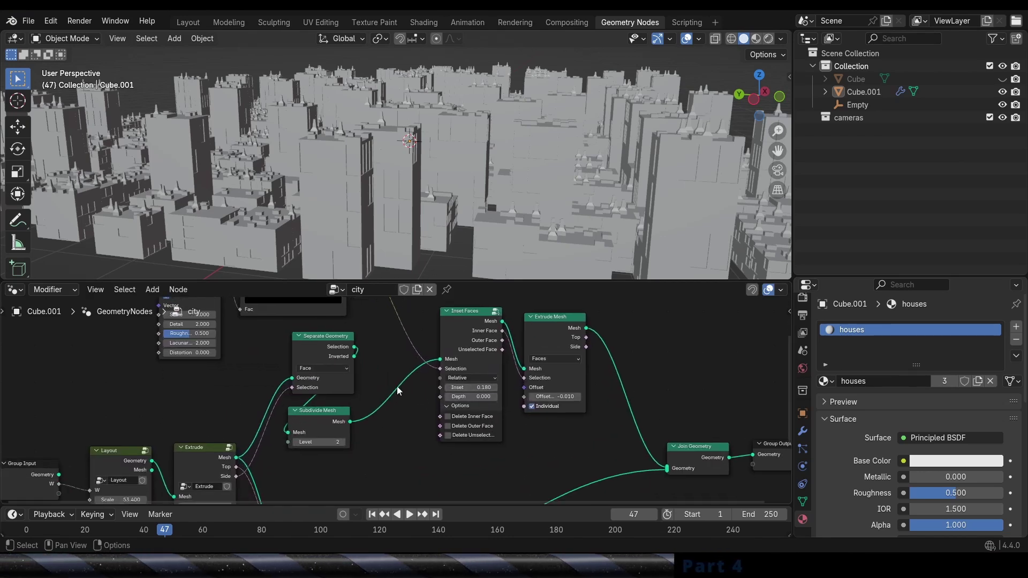
scroll(397, 387, down, 2)
key(ctrl+s)
Step: Connect the Noise Texture's output to the Inset input of Inset Faces and inspect the facades
middle_drag(264, 358, 267, 347)
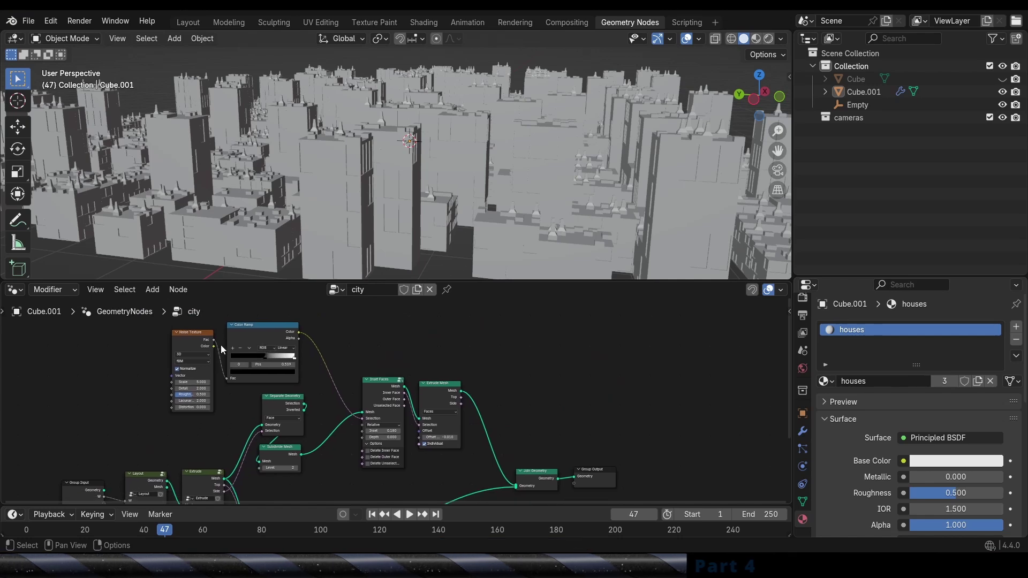
drag(218, 343, 366, 432)
middle_drag(456, 229, 461, 204)
scroll(346, 395, up, 4)
Step: Insert a Map Range node between the Noise Texture's output and the Inset input of Inset Faces
middle_drag(346, 396, 407, 348)
scroll(396, 345, up, 2)
key(shift+a)
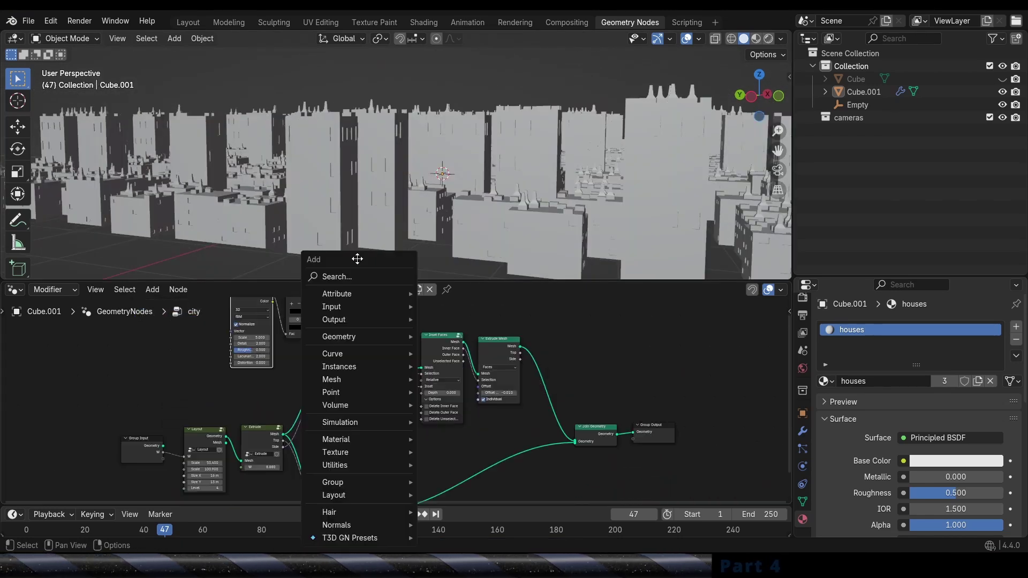
click(355, 278)
text(map ra)
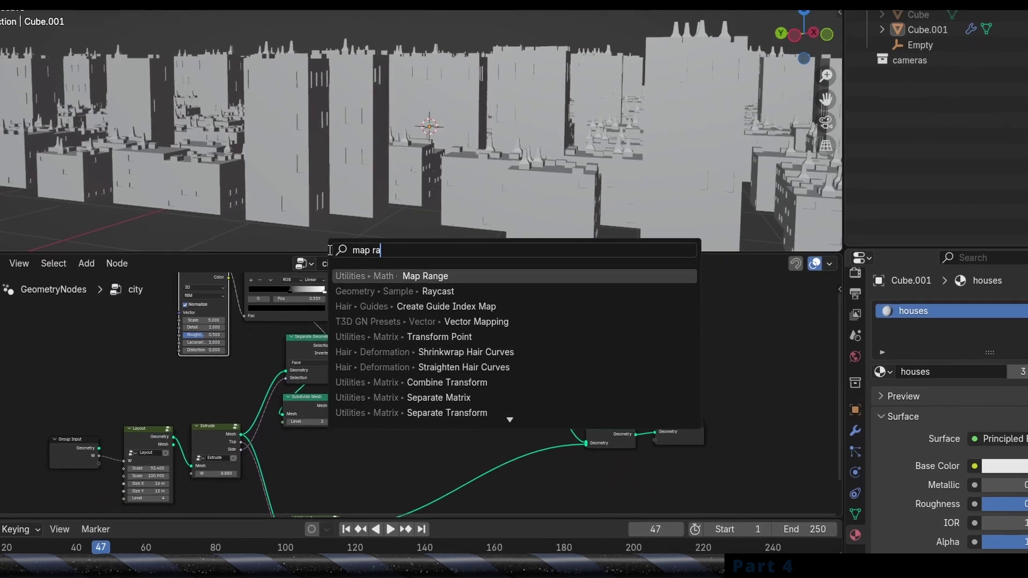
key(Return)
click(377, 430)
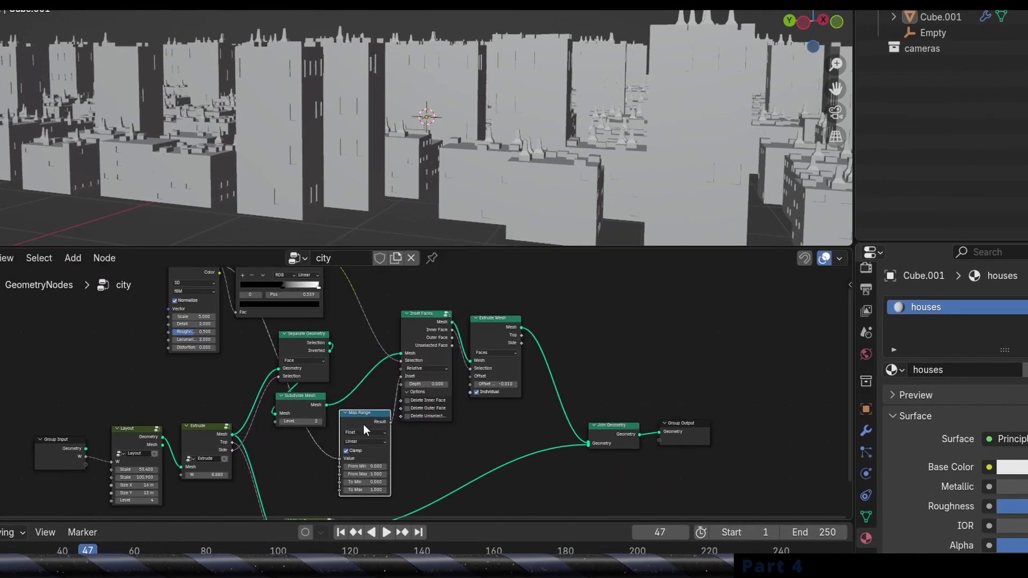
click(364, 429)
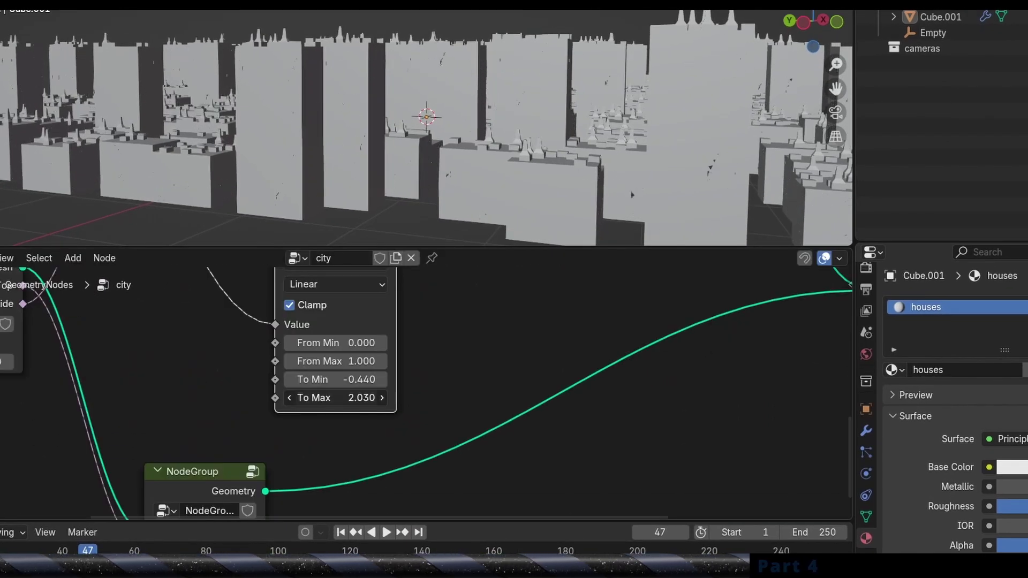
Step: Set the Map Range's To Min to -0.440 and To Max to 1.360
drag(336, 397, 274, 398)
scroll(293, 331, down, 5)
middle_drag(322, 333, 348, 413)
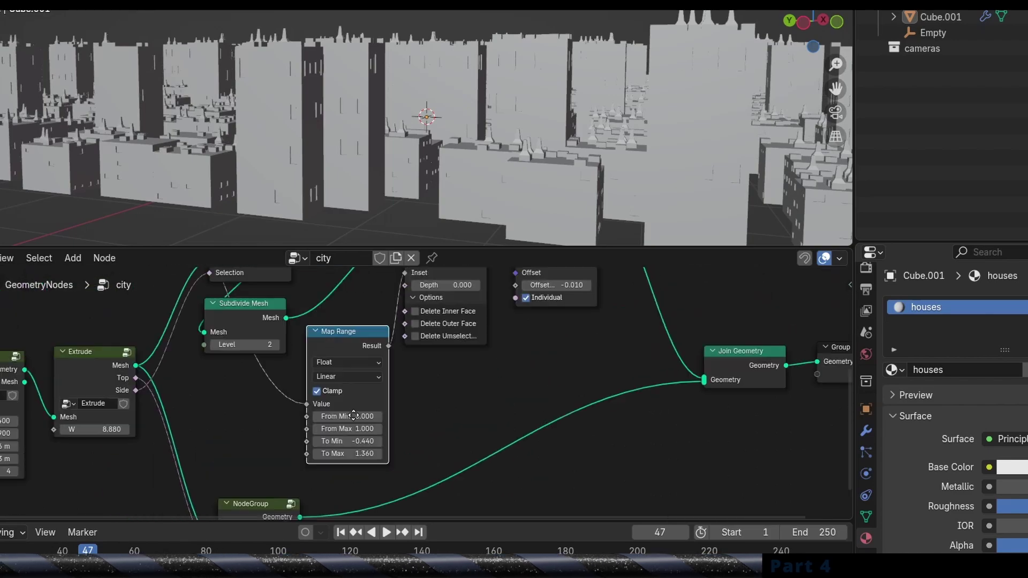
Step: Raise the window Noise Texture's Scale to about 300, and set the Map Range's To Min to -1.010 and To Max to 1.500
middle_drag(107, 279, 209, 373)
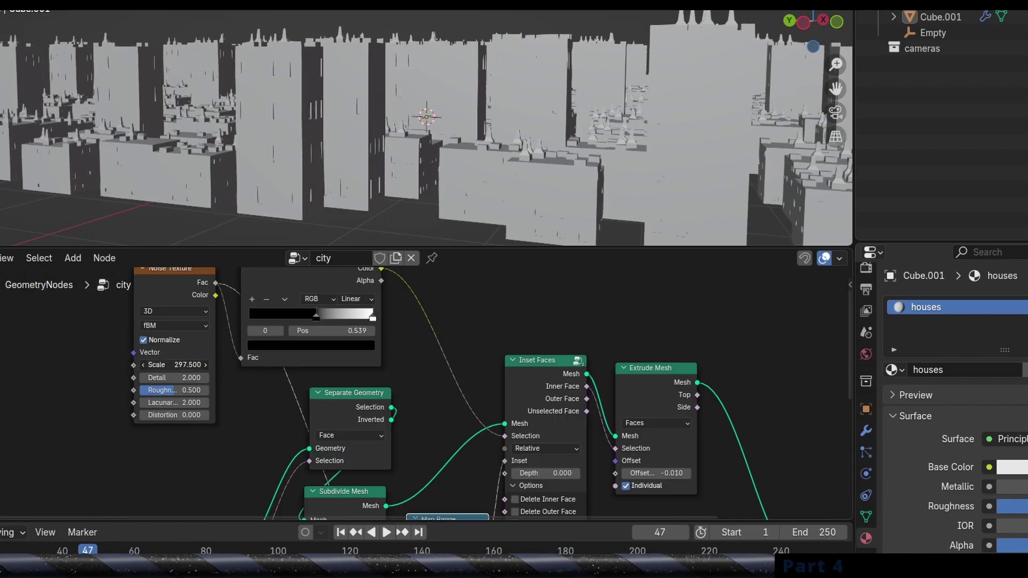
drag(174, 365, 138, 365)
mouse_move(446, 87)
middle_down()
mouse_move(458, 83)
mouse_move(468, 50)
mouse_move(364, 107)
mouse_move(448, 72)
middle_up()
scroll(502, 406, down, 3)
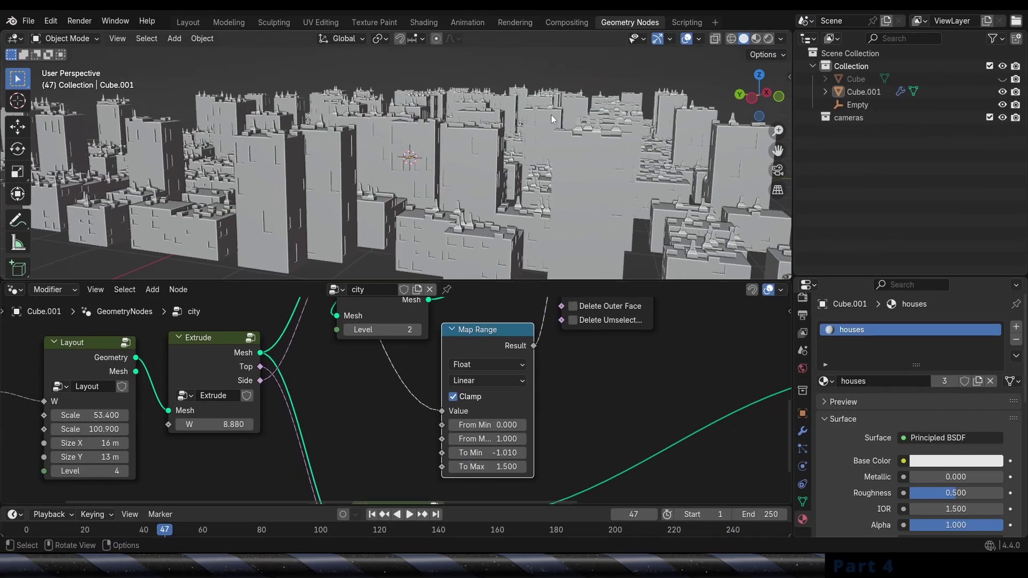
middle_drag(553, 118, 532, 155)
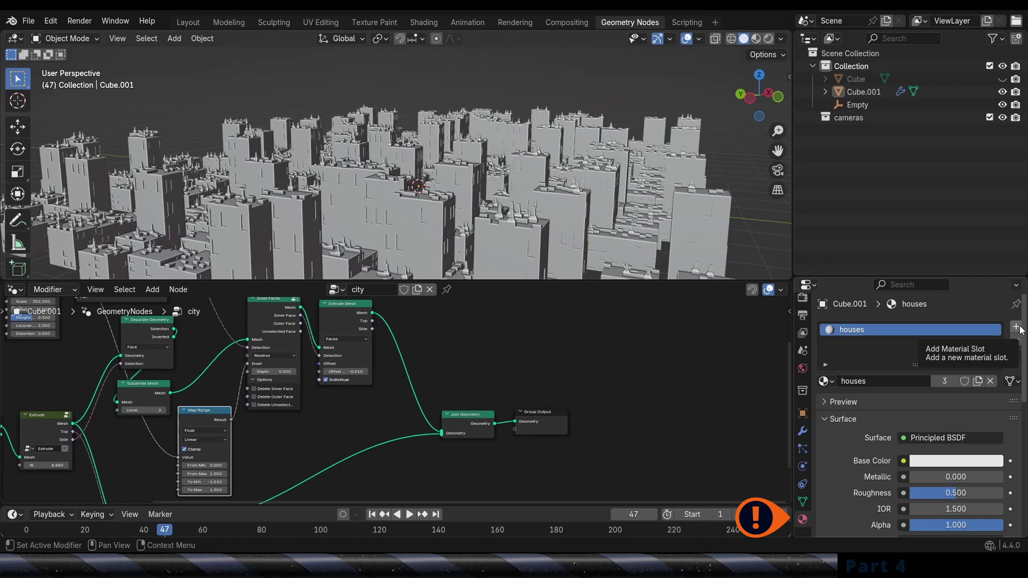
Step: Create a material named windows in a new slot and assign it through a Set Material node inserted after Extrude Mesh
click(1016, 326)
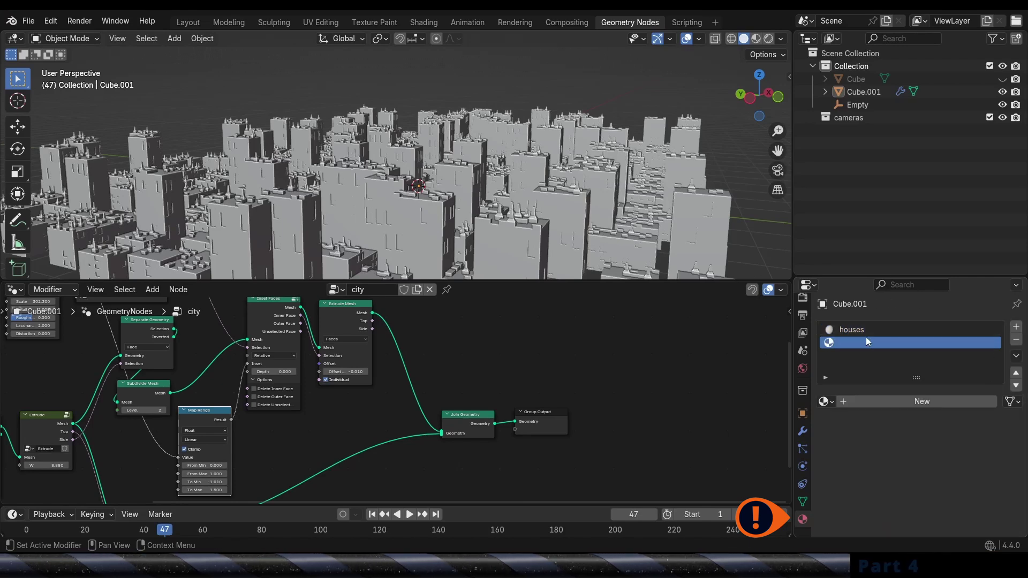
click(910, 403)
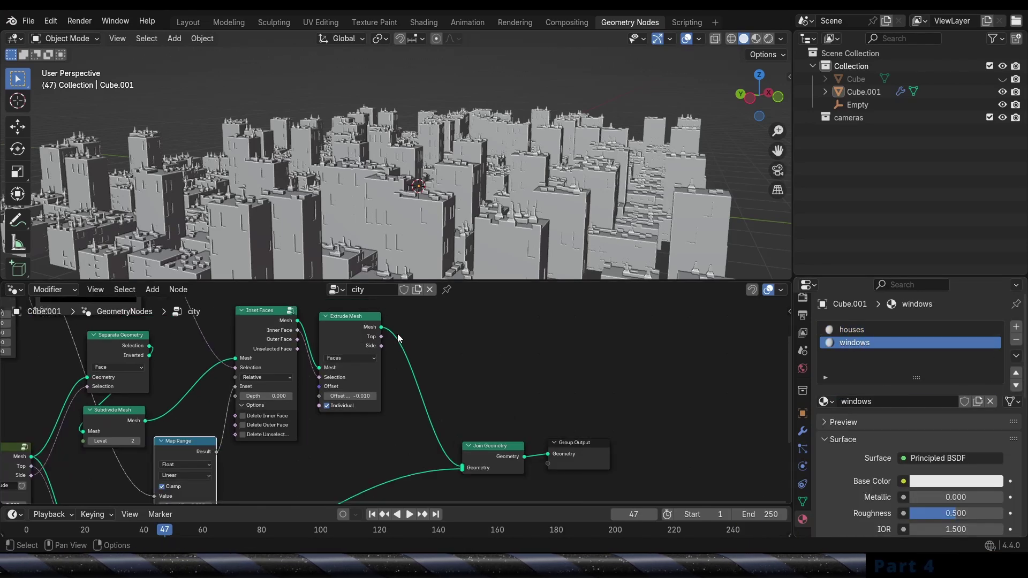
key(shift+a)
mouse_move(366, 454)
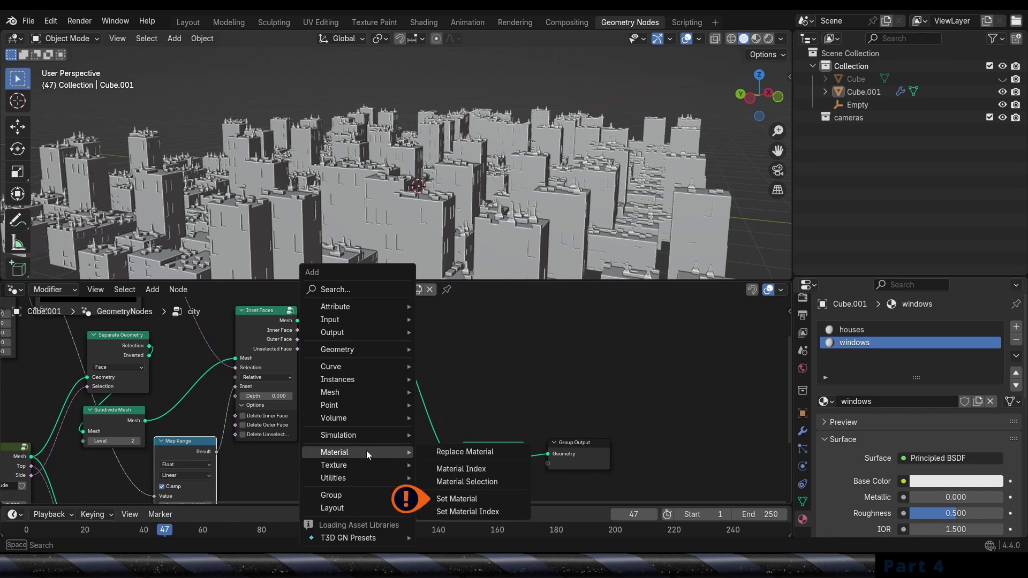
click(480, 500)
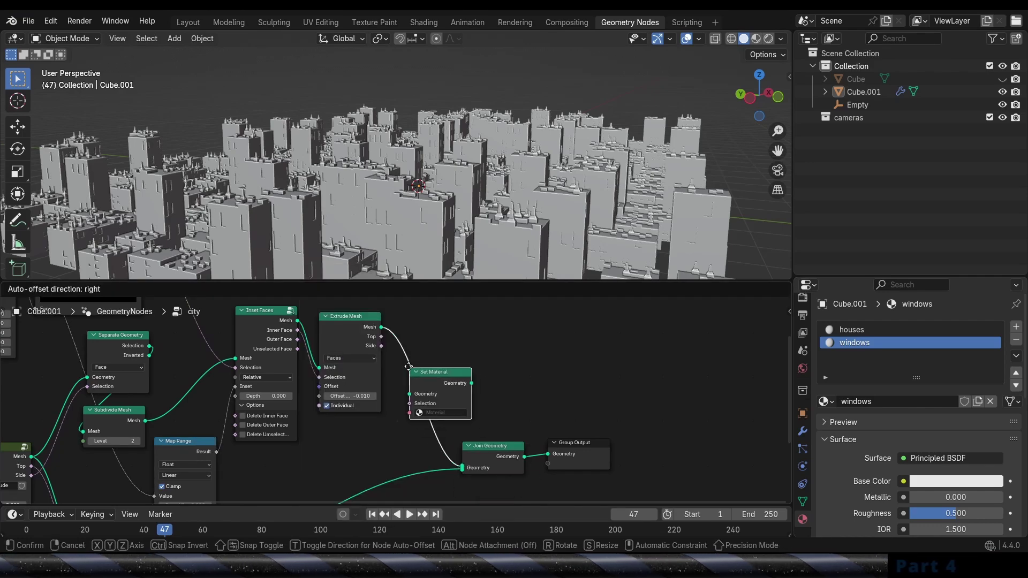
click(410, 371)
middle_drag(460, 401, 470, 383)
scroll(468, 384, up, 1)
click(459, 392)
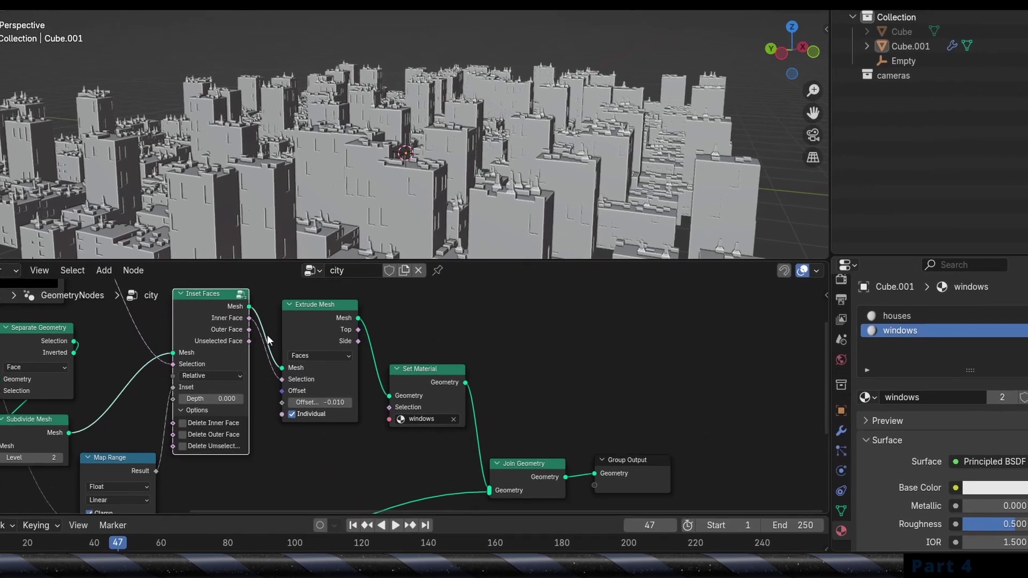
Step: Connect Inset Faces' Inner Face to Set Material's Selection, make the windows material's base color red and preview the city rendered
scroll(295, 347, up, 1)
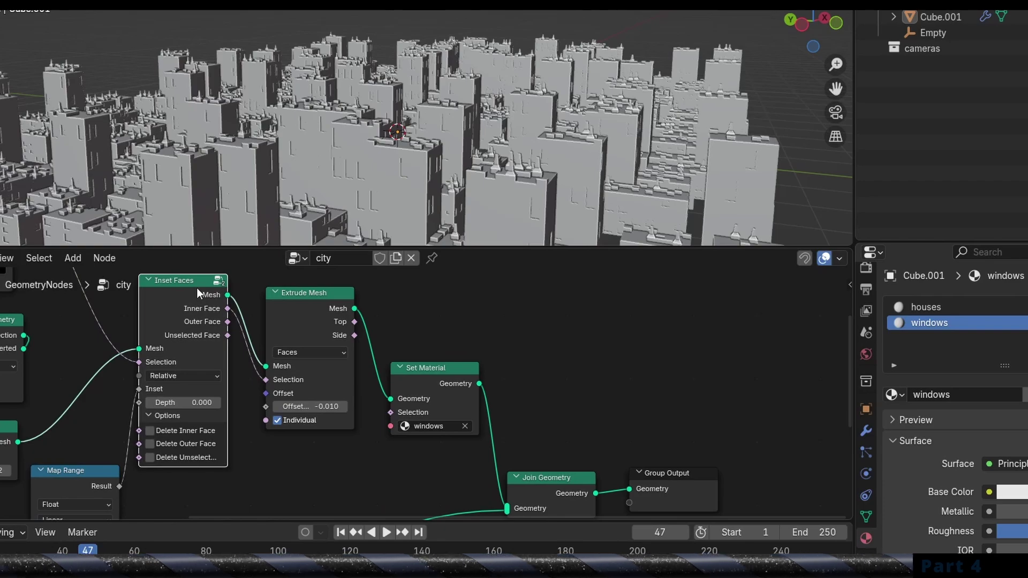
drag(227, 309, 391, 412)
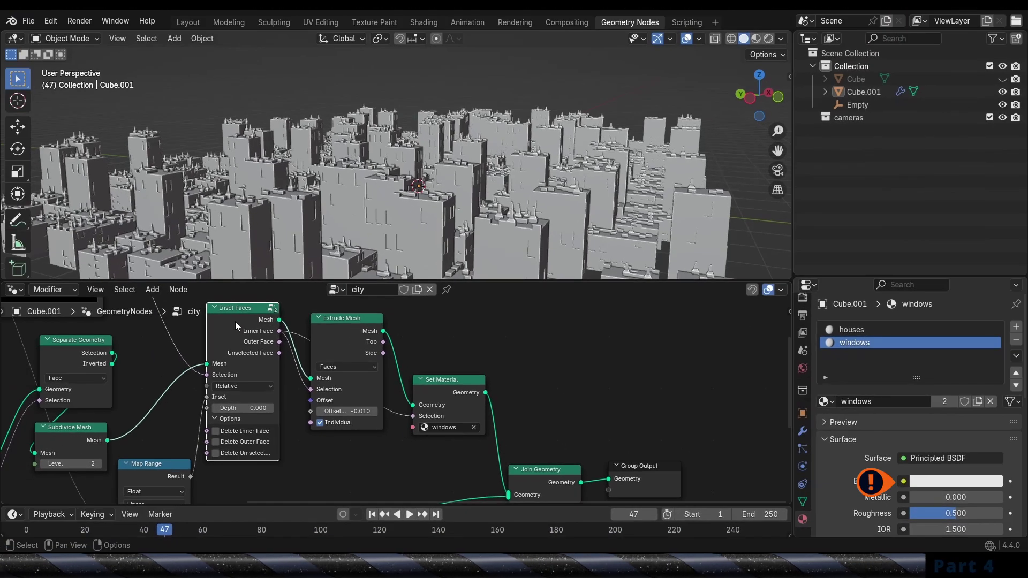
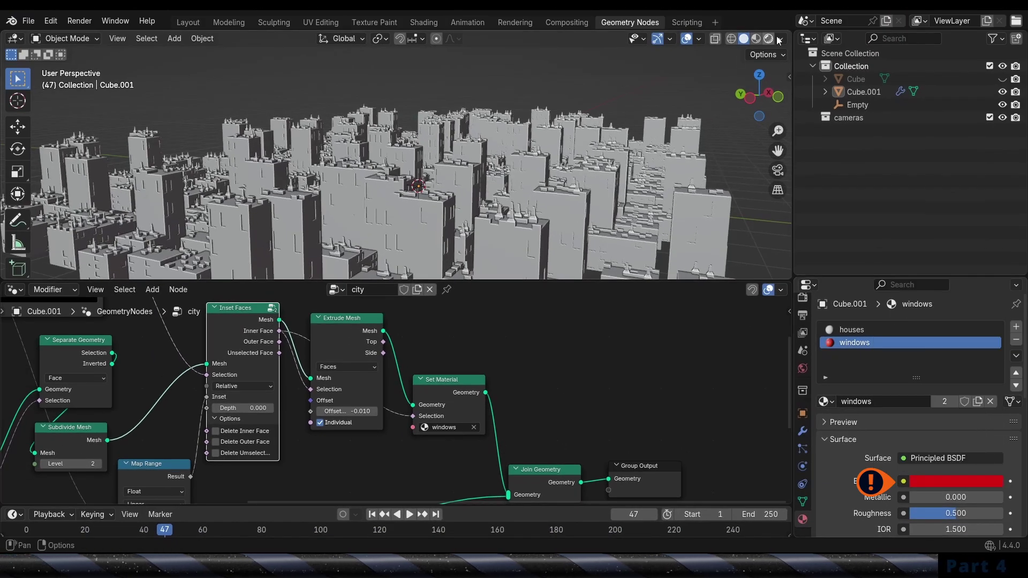
click(769, 38)
middle_drag(511, 171, 510, 192)
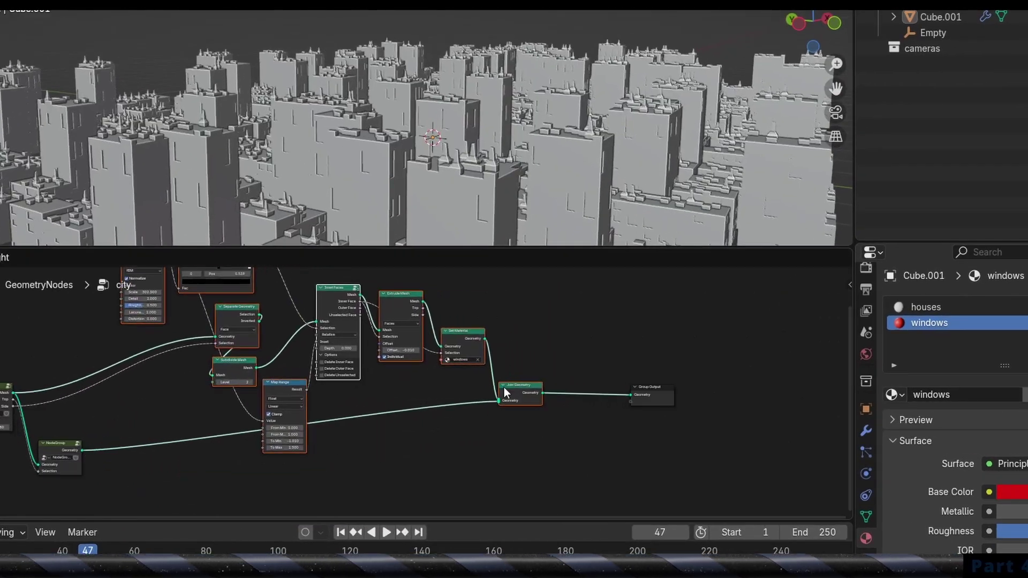
Step: Combine the selected facade window nodes, including Set Material and Join Geometry, into one node group
click(503, 388)
middle_drag(451, 362, 472, 381)
scroll(472, 378, up, 1)
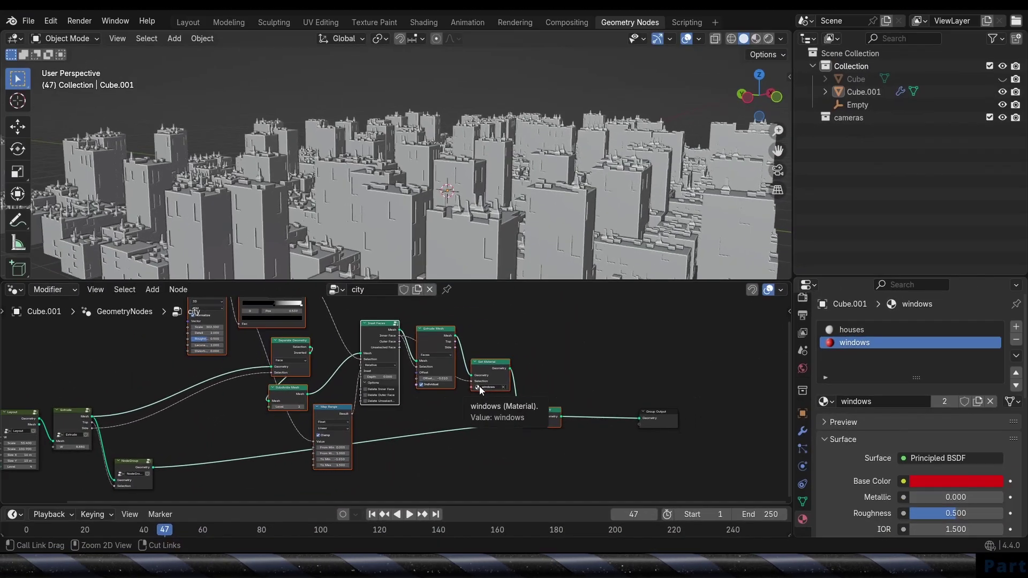
key(ctrl+g)
middle_drag(491, 412, 484, 382)
Step: Move Group Input farther away from the other nodes inside the new window group and return to the city tree
key(Tab)
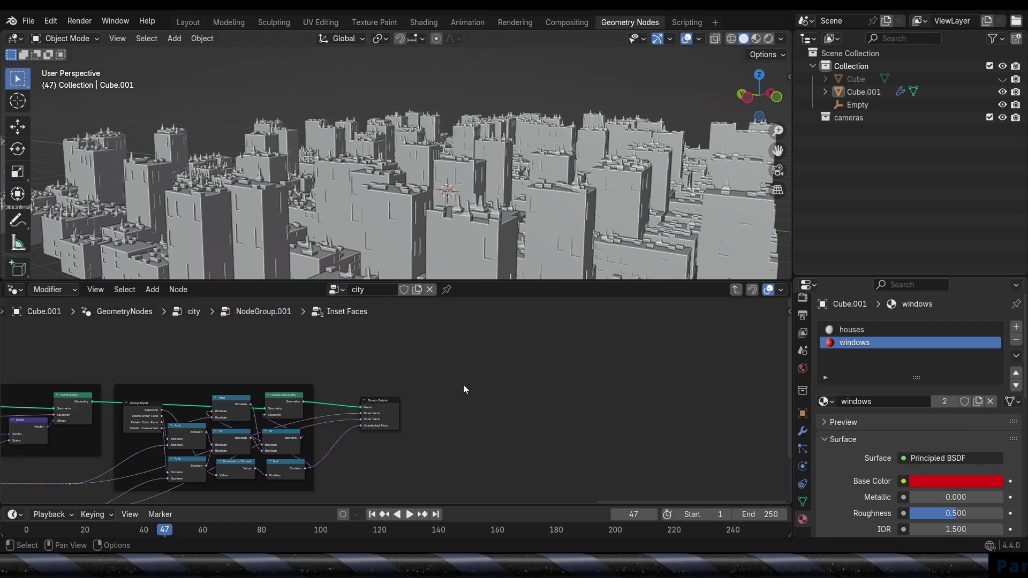
key(Tab)
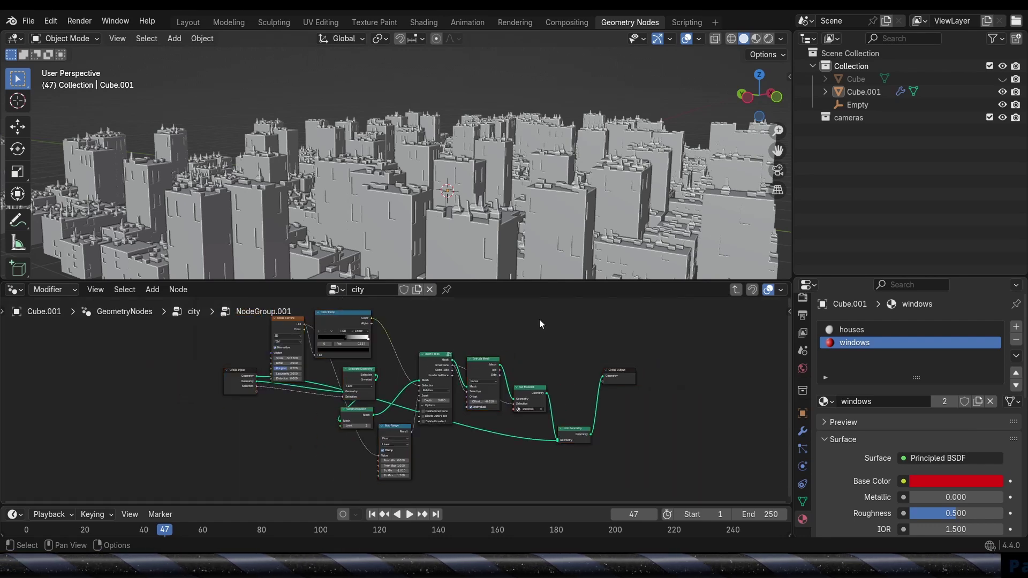
key(Tab)
key(Tab)
drag(240, 372, 175, 392)
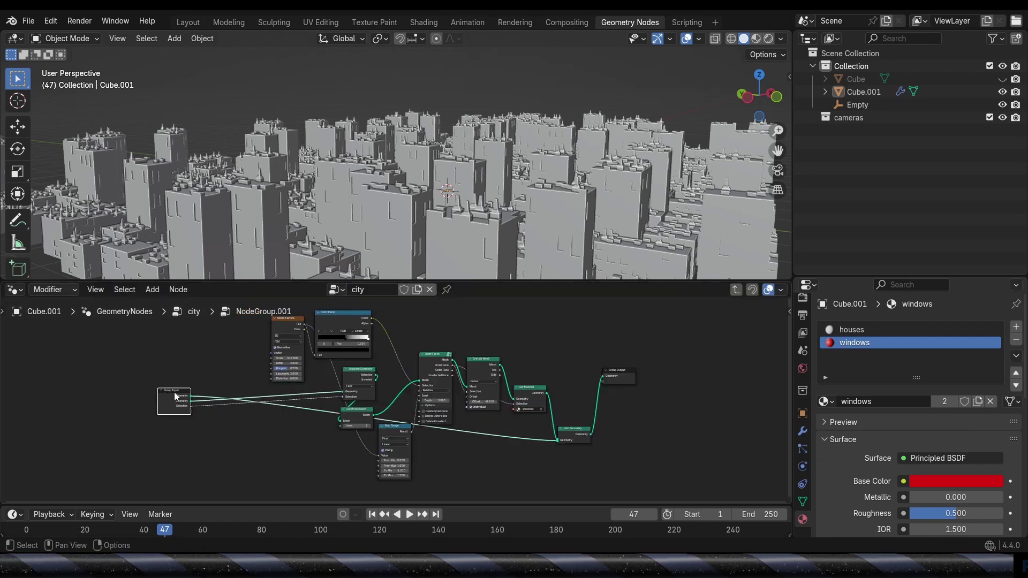
key(Tab)
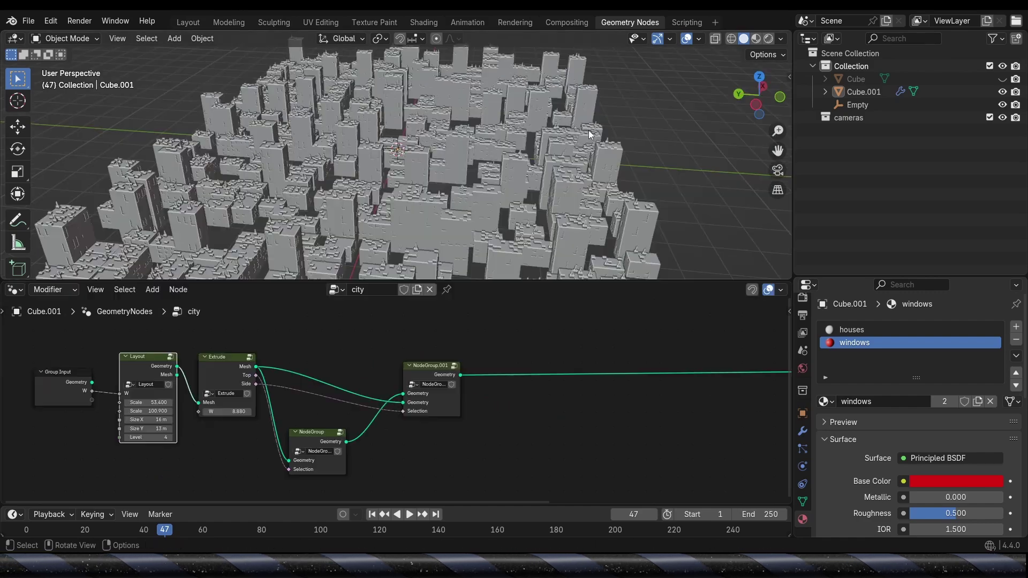
Step: Add a Join Geometry node before Group Output that combines the Layout's Mesh with the buildings, and save the file
middle_drag(589, 130, 482, 147)
scroll(371, 133, up, 3)
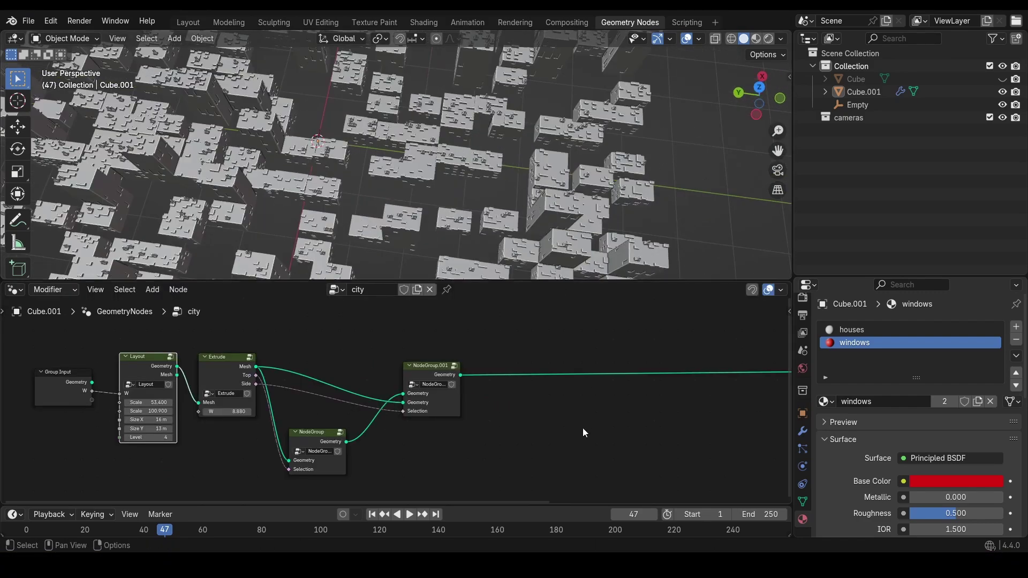
key(shift+a)
text(join)
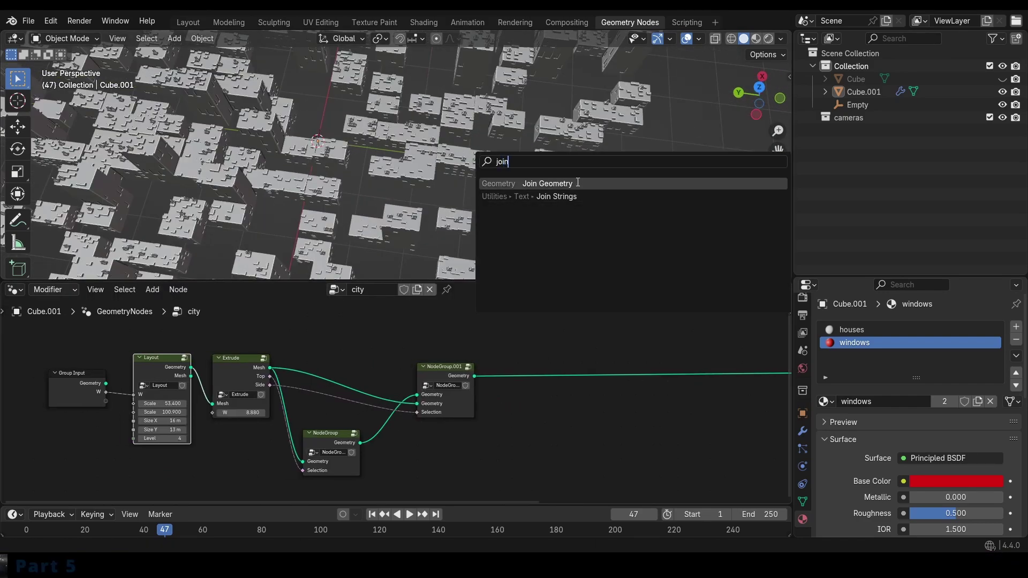
click(578, 182)
click(562, 359)
scroll(332, 387, up, 2)
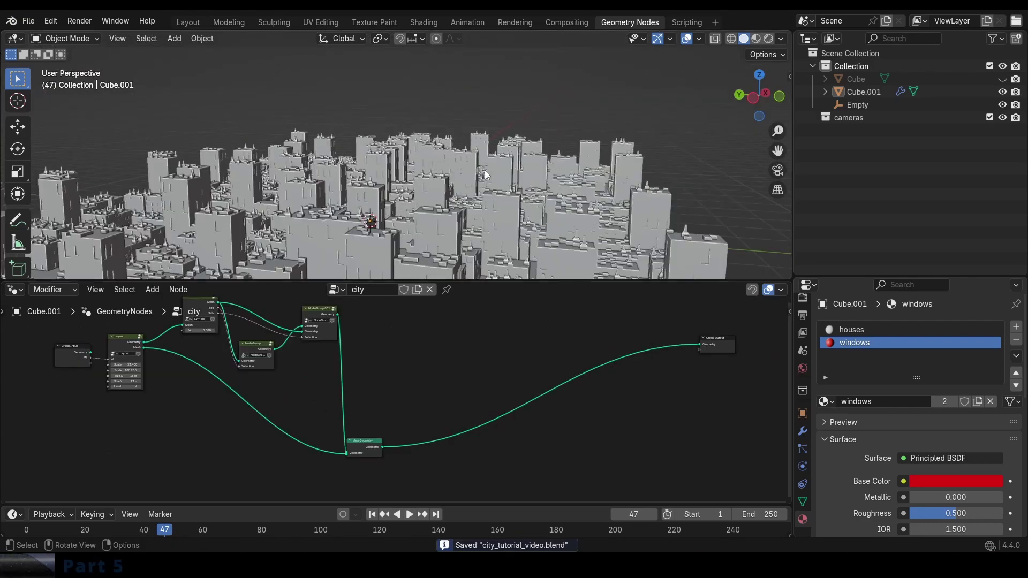
Step: Insert a Set Position node between Join Geometry and Group Output
middle_drag(485, 172, 503, 159)
middle_drag(429, 169, 475, 190)
scroll(471, 365, up, 2)
middle_drag(471, 366, 426, 370)
scroll(421, 371, up, 2)
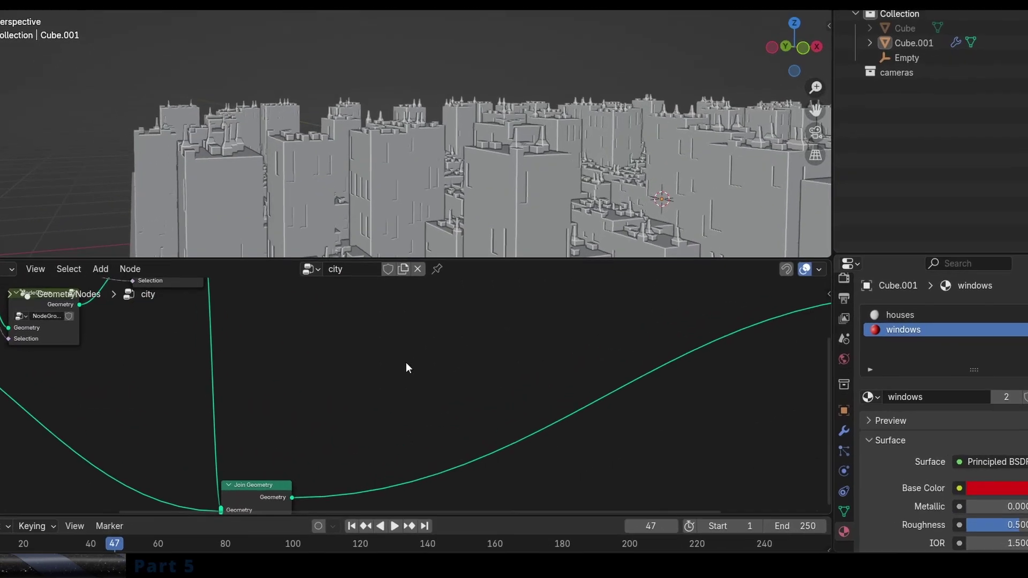
key(shift+a)
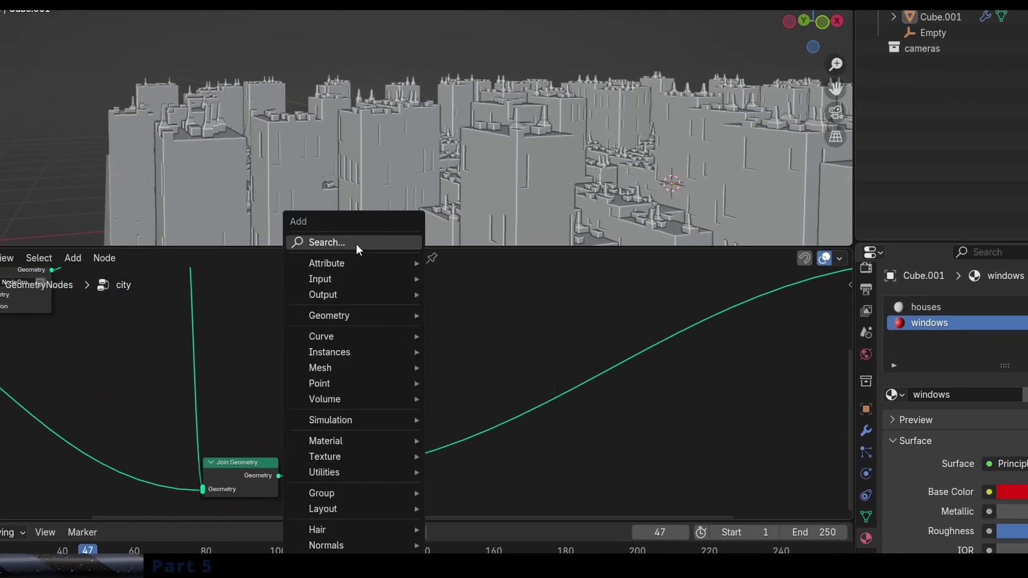
click(356, 244)
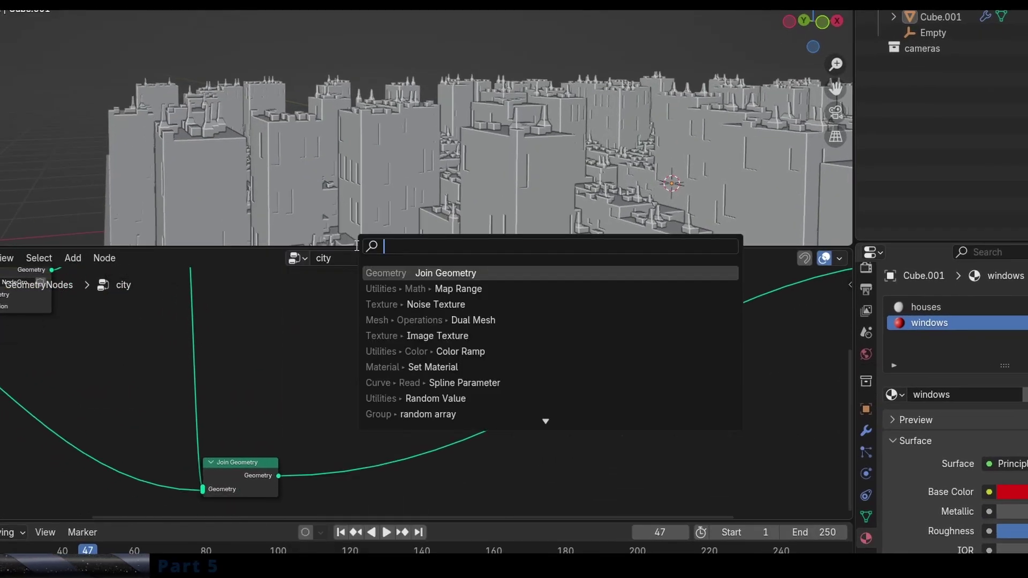
text(set po)
key(Return)
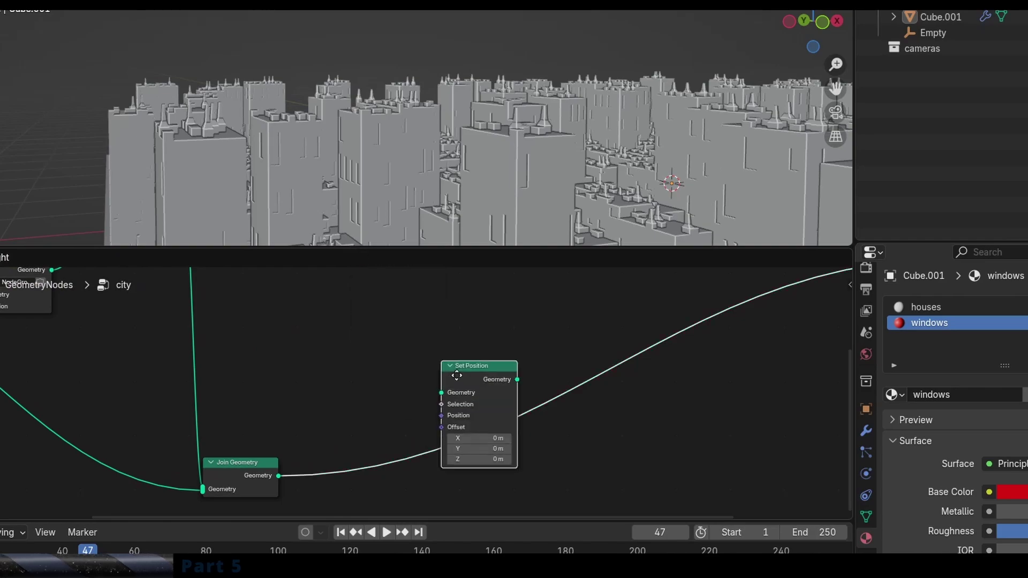
scroll(527, 127, down, 4)
middle_drag(527, 126, 581, 137)
scroll(582, 137, down, 4)
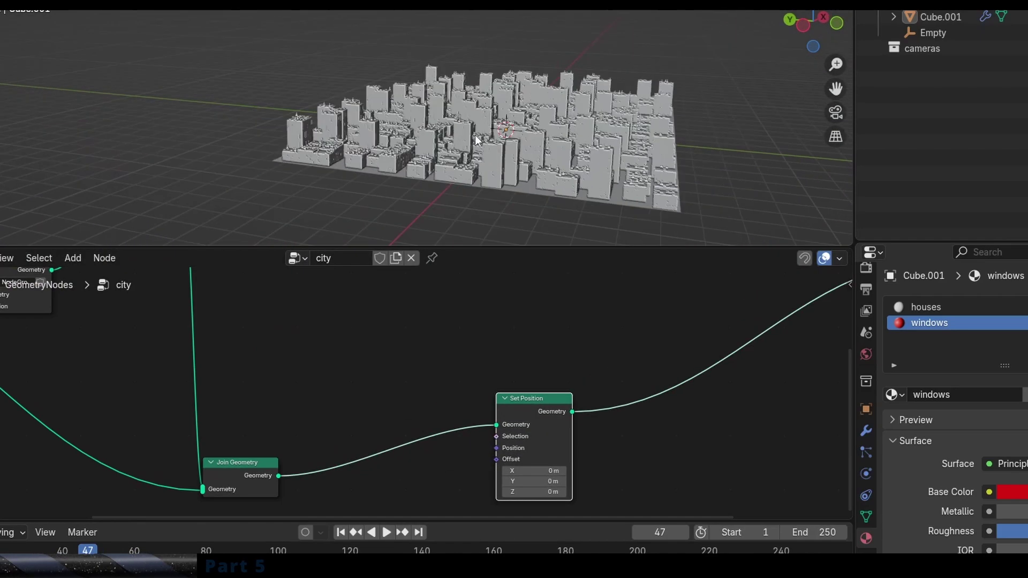
Step: Add a Noise Texture, connect its Fac output to Set Position's Offset and inspect the displaced city
middle_drag(477, 138, 507, 134)
scroll(578, 158, up, 3)
scroll(504, 136, up, 2)
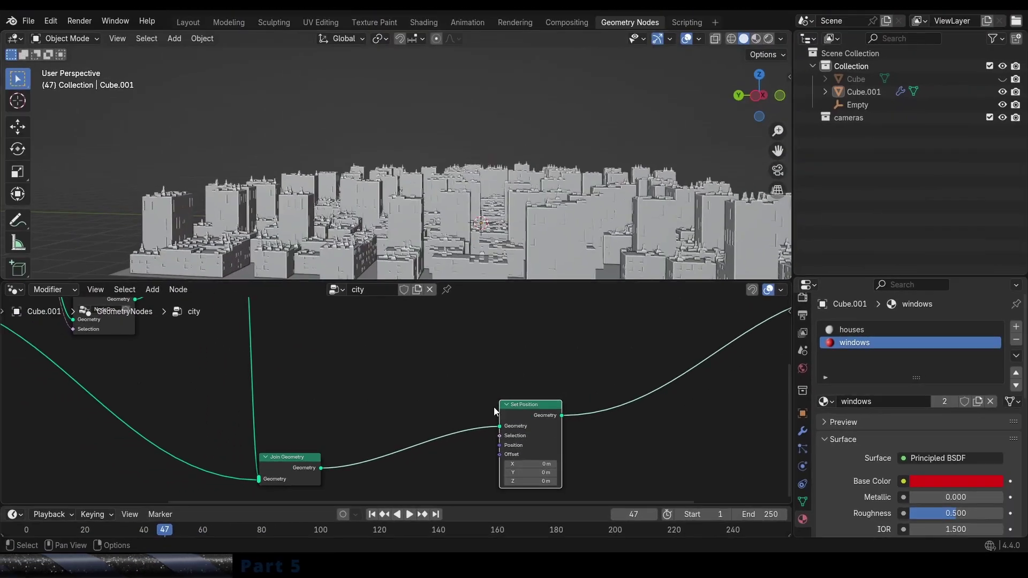
middle_drag(482, 411, 487, 358)
drag(404, 385, 274, 455)
middle_drag(278, 458, 304, 360)
scroll(385, 355, up, 4)
key(shift+a)
click(332, 276)
text(noise)
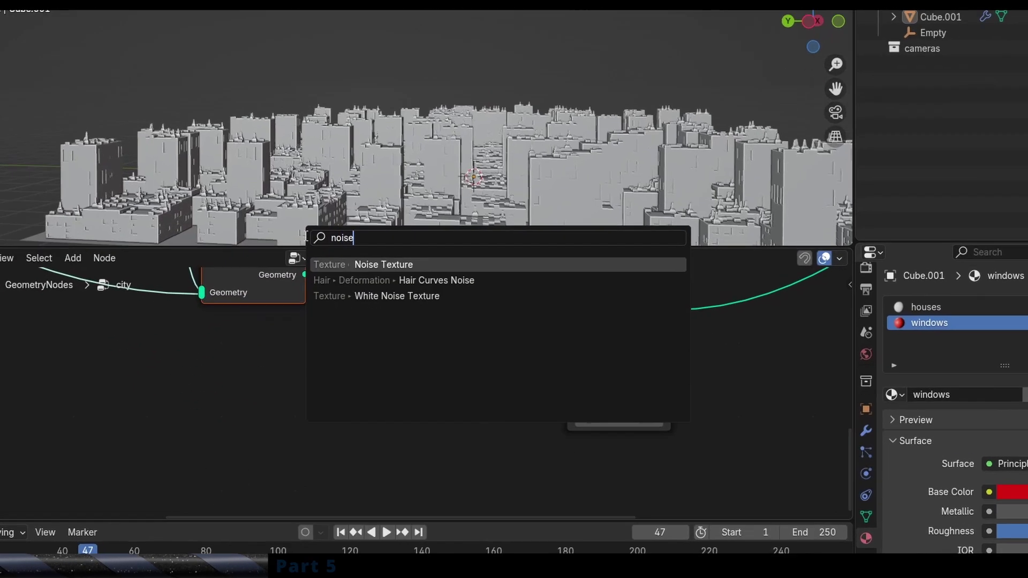
key(Return)
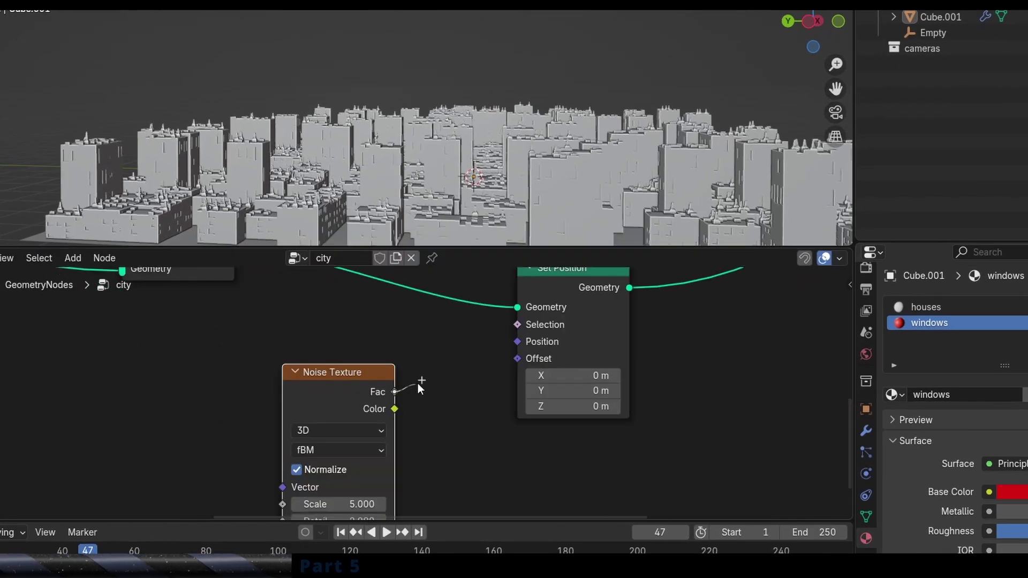
drag(500, 375, 517, 358)
middle_drag(519, 174, 505, 225)
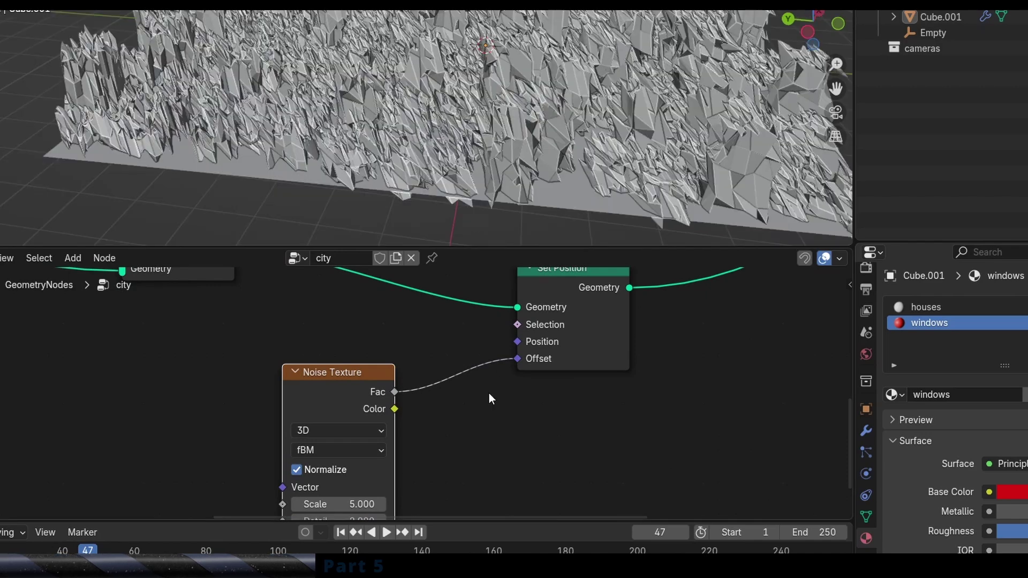
Step: Set the Noise Texture's Scale to 0.1 and view the displaced city from the side
middle_drag(489, 393, 493, 329)
drag(355, 324, 296, 351)
middle_drag(397, 409, 429, 358)
scroll(429, 358, up, 4)
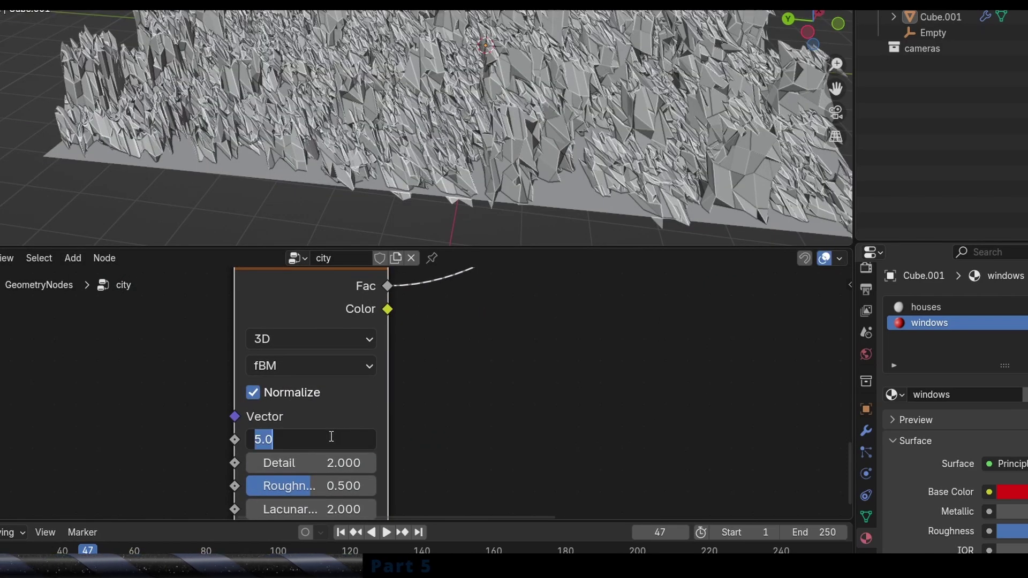
key(Return)
middle_drag(461, 160, 479, 119)
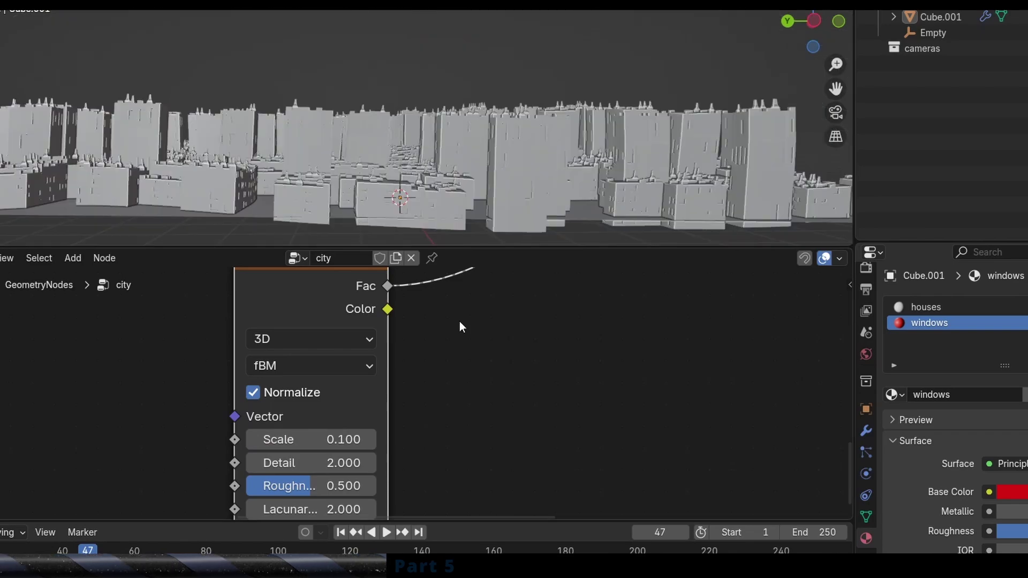
Step: Insert a Math node set to Subtract with value 0.5 between the Noise Texture's Fac and Set Position's Offset
scroll(460, 321, down, 2)
middle_drag(428, 283, 387, 375)
key(shift+a)
text(math)
key(Return)
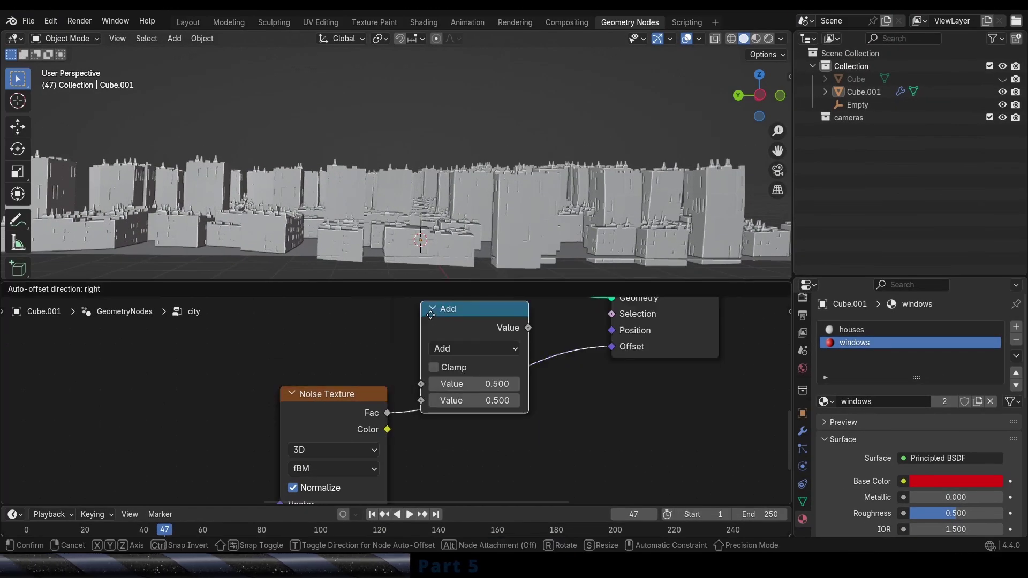
click(483, 374)
click(483, 374)
click(478, 206)
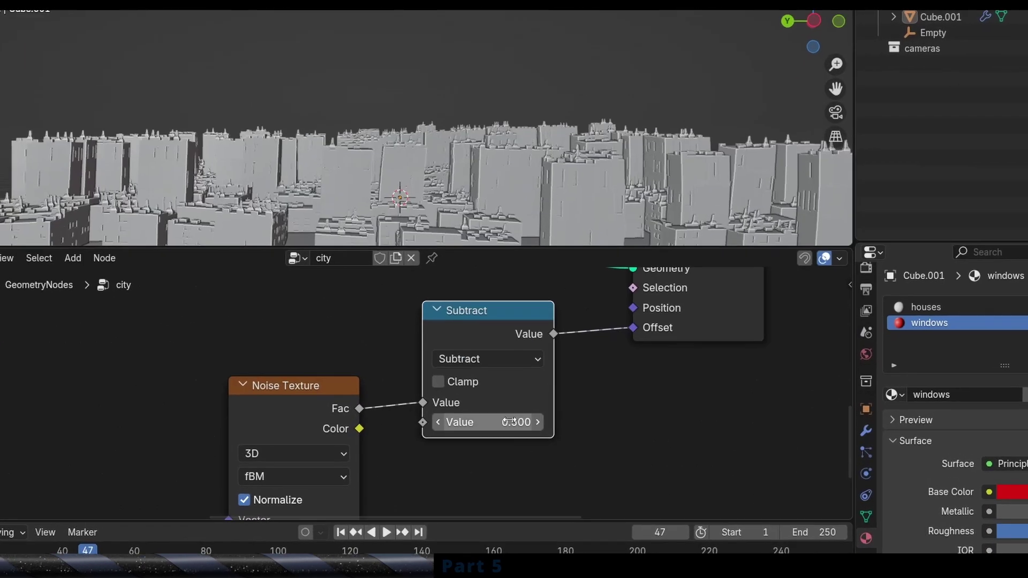
Step: Check the city after the subtraction and move Set Position farther from Subtract to make room for another node
scroll(527, 182, down, 6)
scroll(527, 182, up, 4)
middle_drag(527, 182, 517, 185)
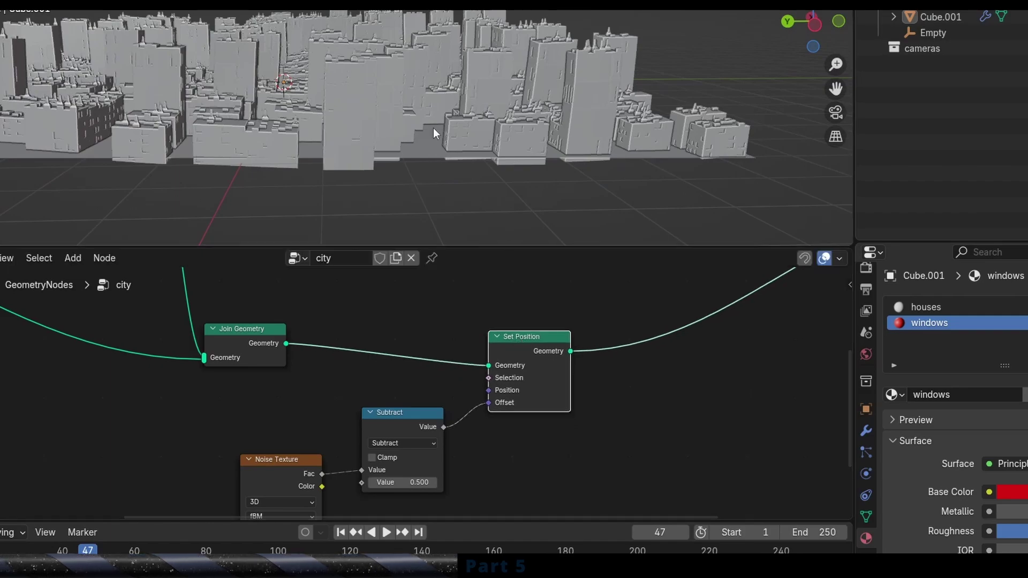
middle_drag(433, 127, 413, 99)
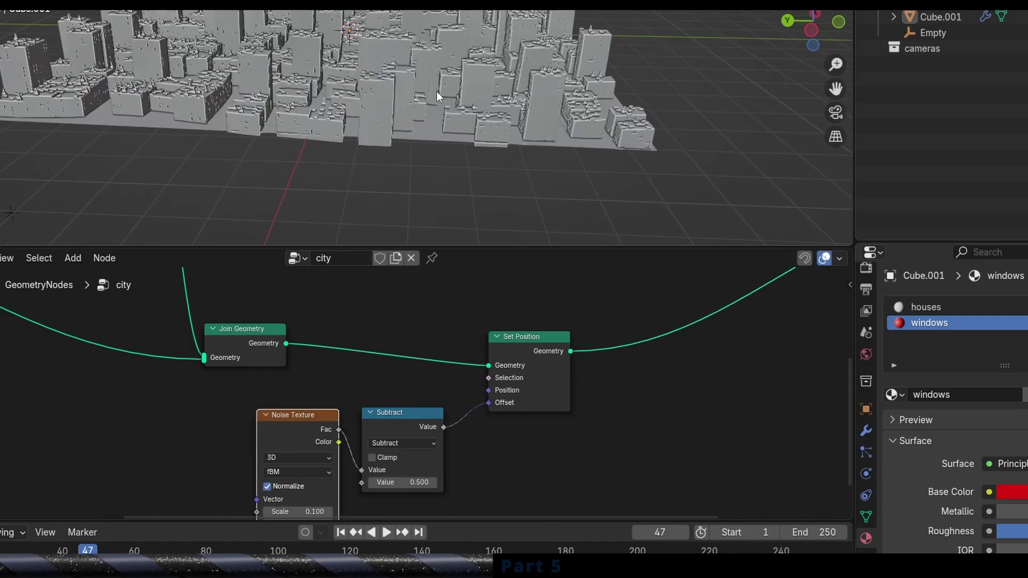
middle_drag(436, 91, 416, 74)
drag(536, 337, 620, 319)
scroll(554, 341, up, 3)
middle_drag(521, 367, 534, 346)
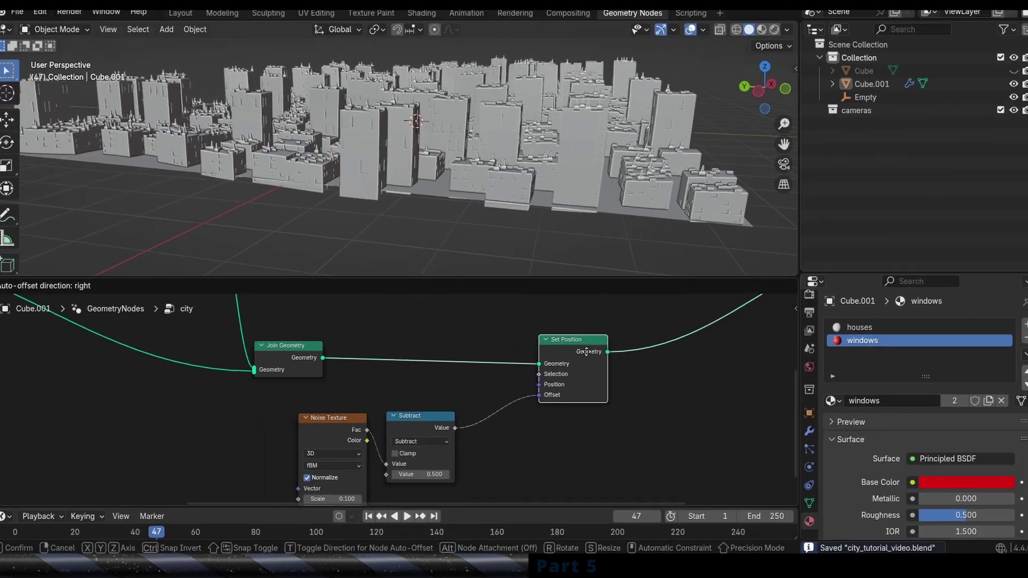
Step: Insert a Combine XYZ node between Subtract and Set Position's Offset, feeding the Subtract value into both X and Y
key(shift+a)
text(comb)
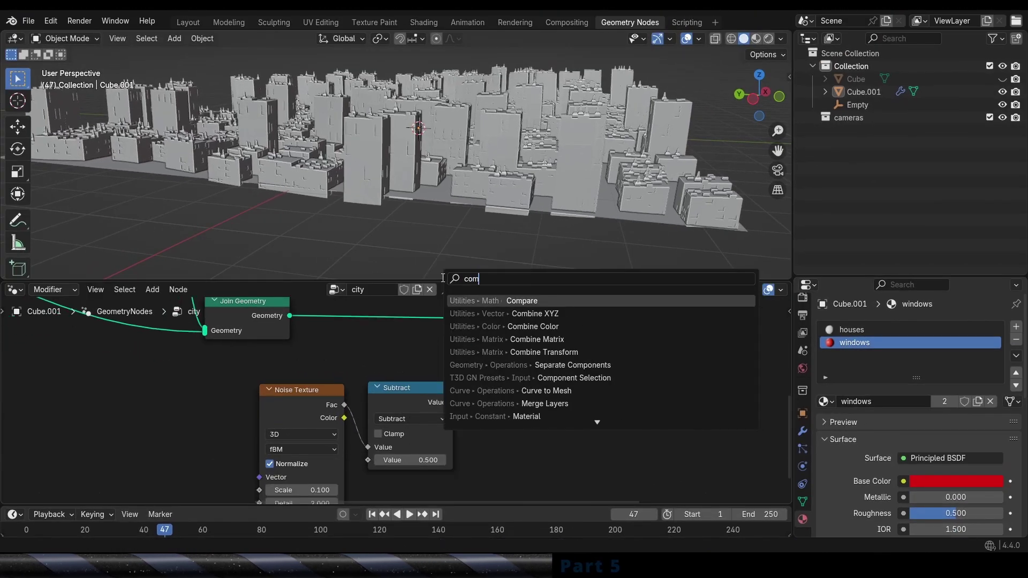
key(Return)
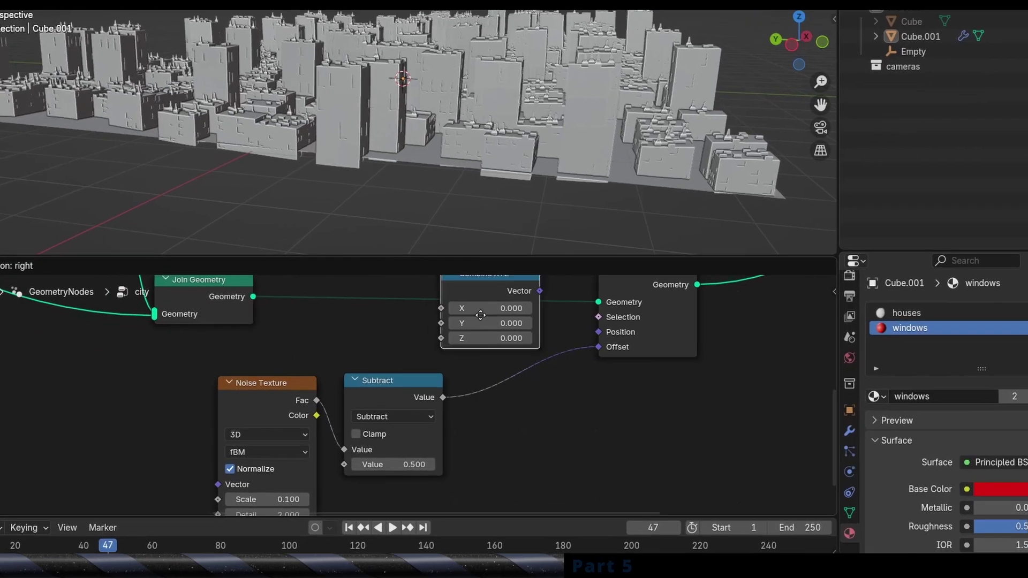
click(477, 405)
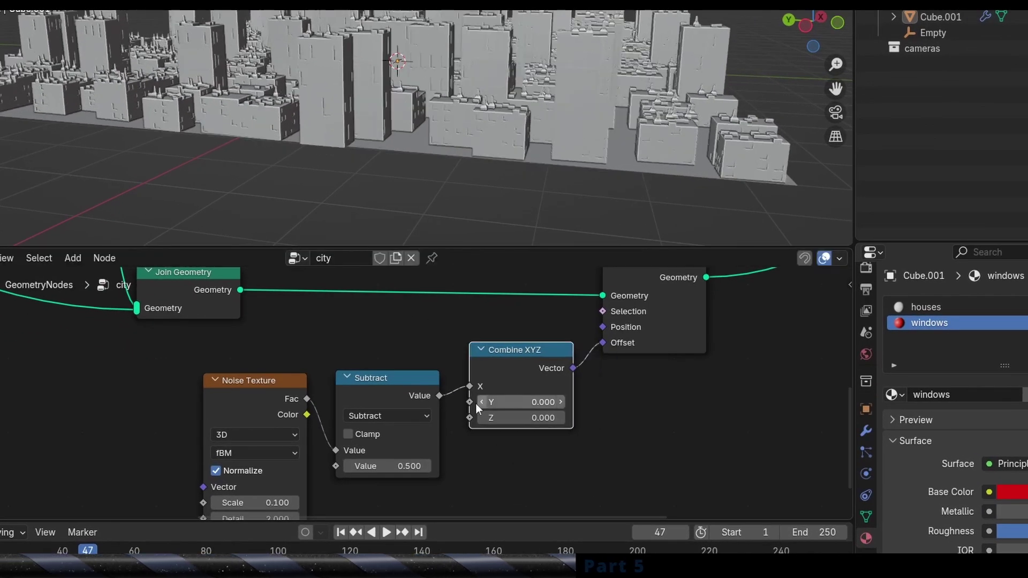
drag(463, 401, 469, 403)
middle_drag(548, 198, 547, 114)
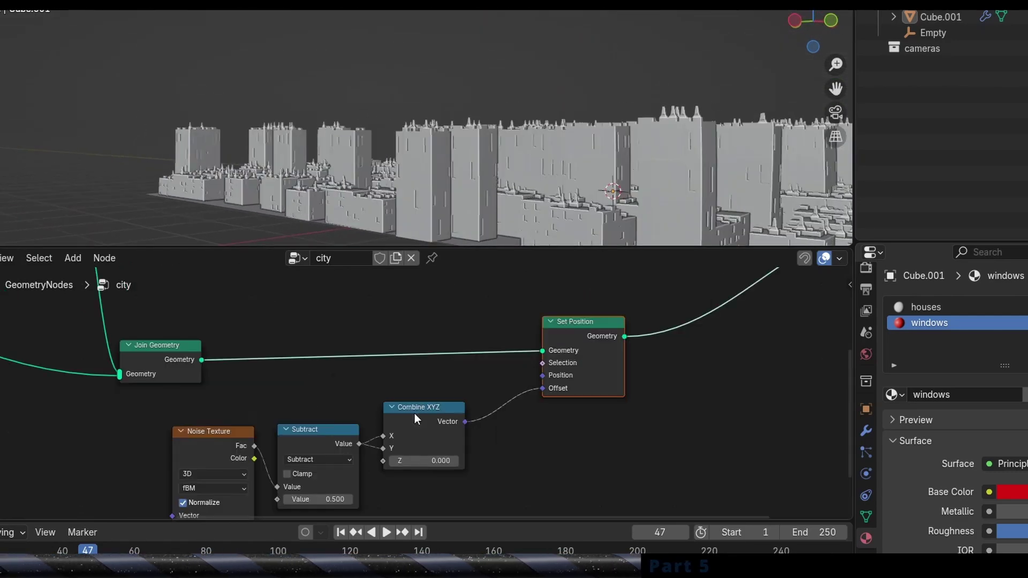
Step: Connect the Subtract value to Combine XYZ's Z as well, moving Combine XYZ farther from Subtract
drag(414, 413, 444, 396)
scroll(429, 423, up, 3)
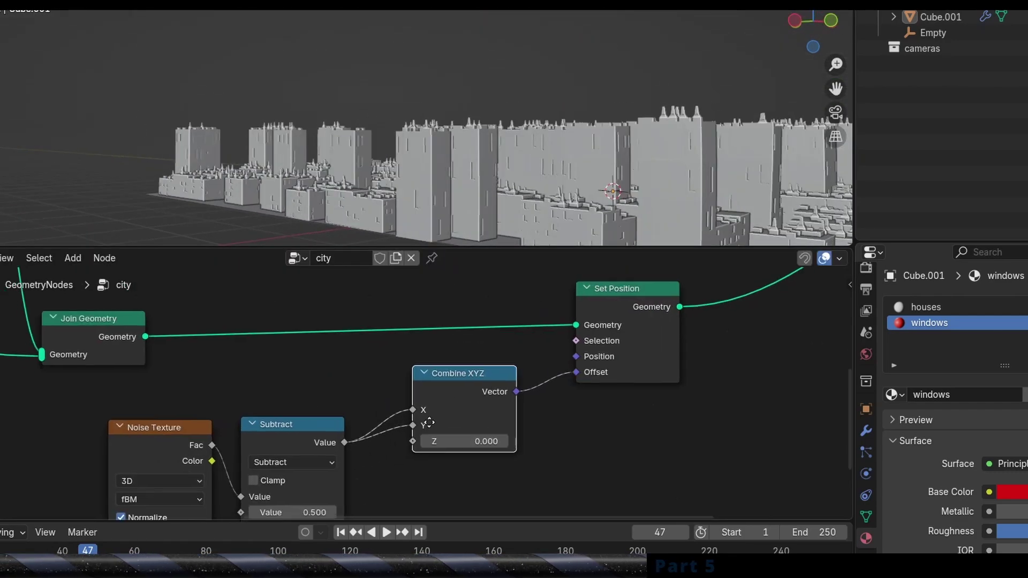
middle_drag(429, 422, 440, 402)
middle_drag(526, 233, 535, 248)
drag(354, 422, 423, 420)
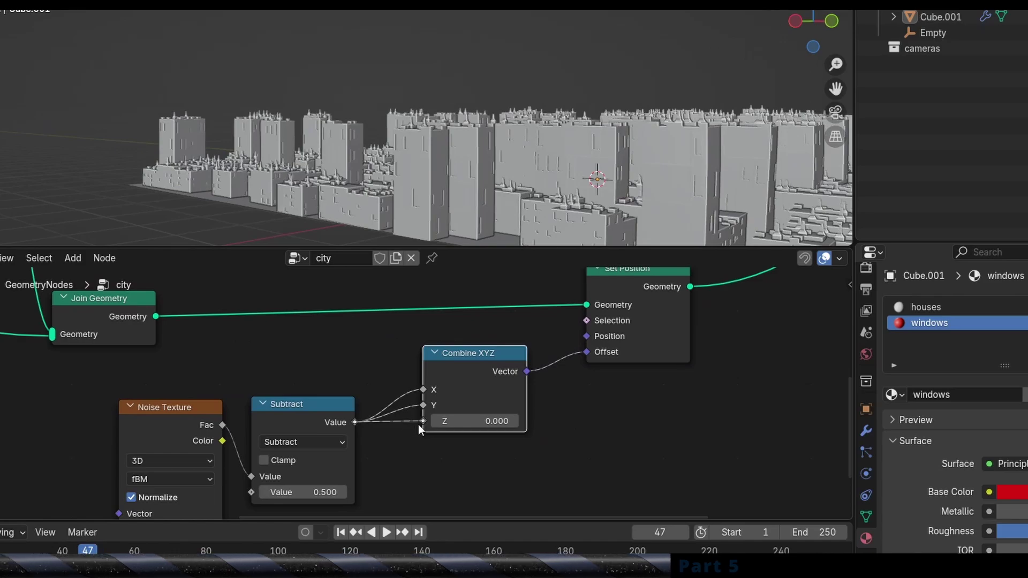
middle_drag(471, 161, 567, 132)
drag(463, 351, 474, 348)
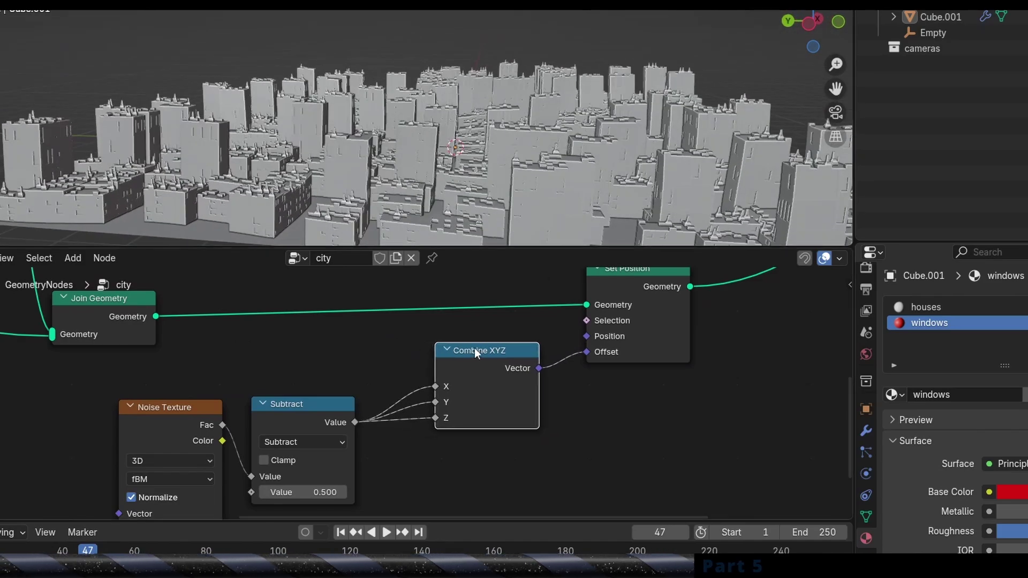
Step: Duplicate the Subtract node onto the link into Combine XYZ's Z and change the copy's operation to Multiply
scroll(474, 348, up, 2)
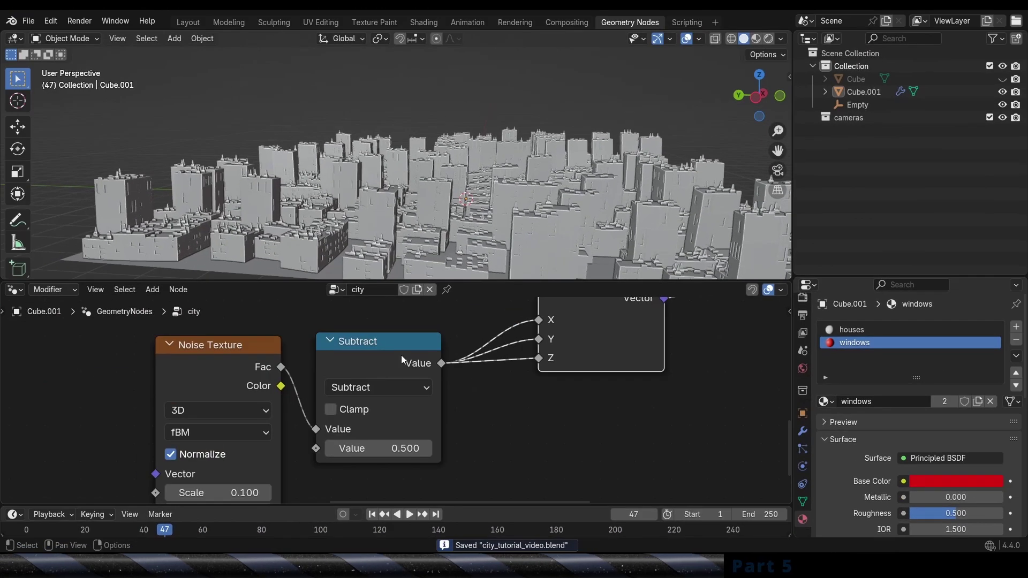
click(342, 401)
key(shift+d)
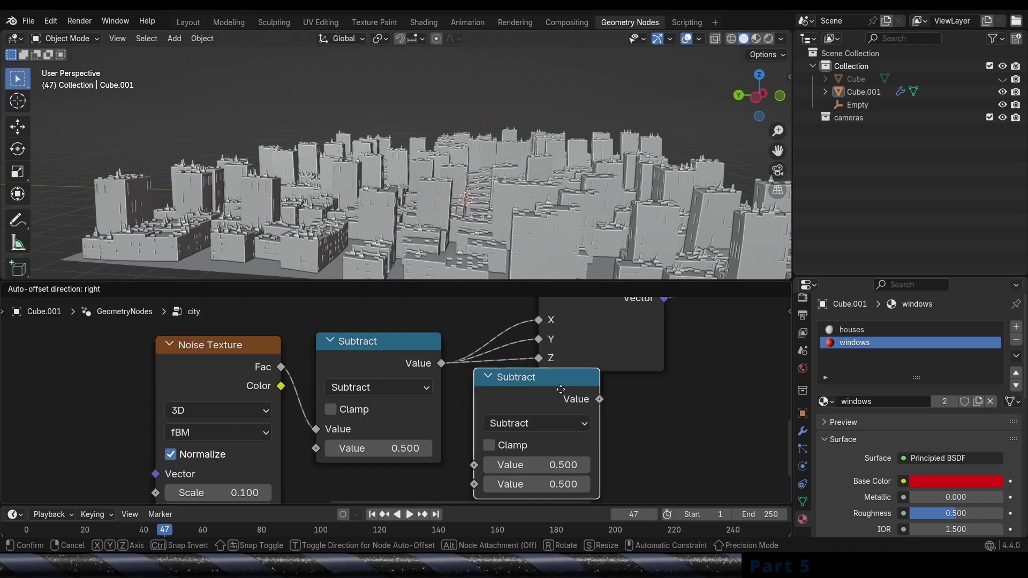
click(563, 385)
click(547, 389)
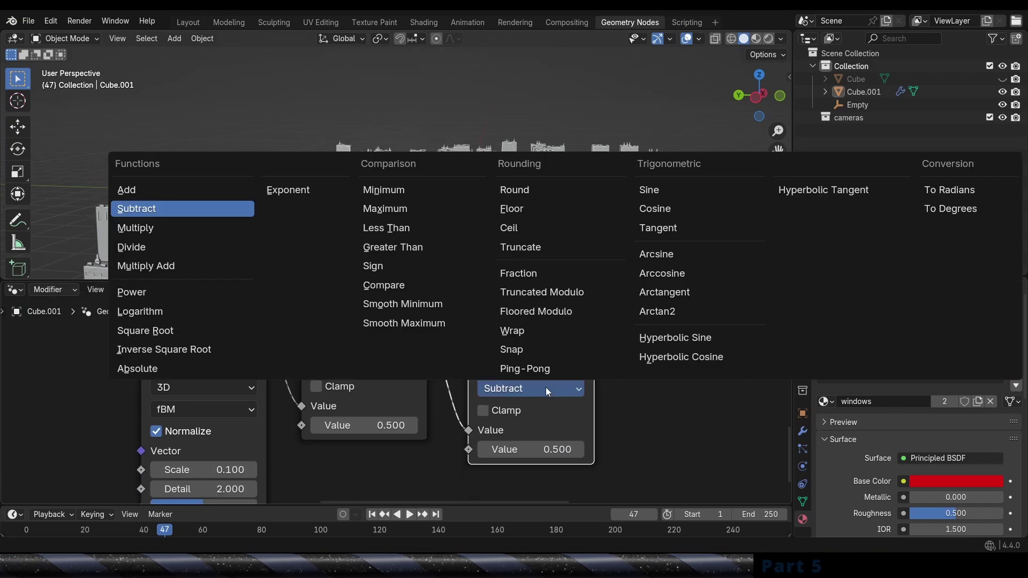
click(183, 228)
Step: Set the Multiply value to -5.6, check the ground from below and save the file
drag(536, 449, 500, 450)
scroll(551, 169, down, 5)
mouse_move(551, 168)
middle_down()
mouse_move(542, 186)
mouse_move(559, 162)
middle_up()
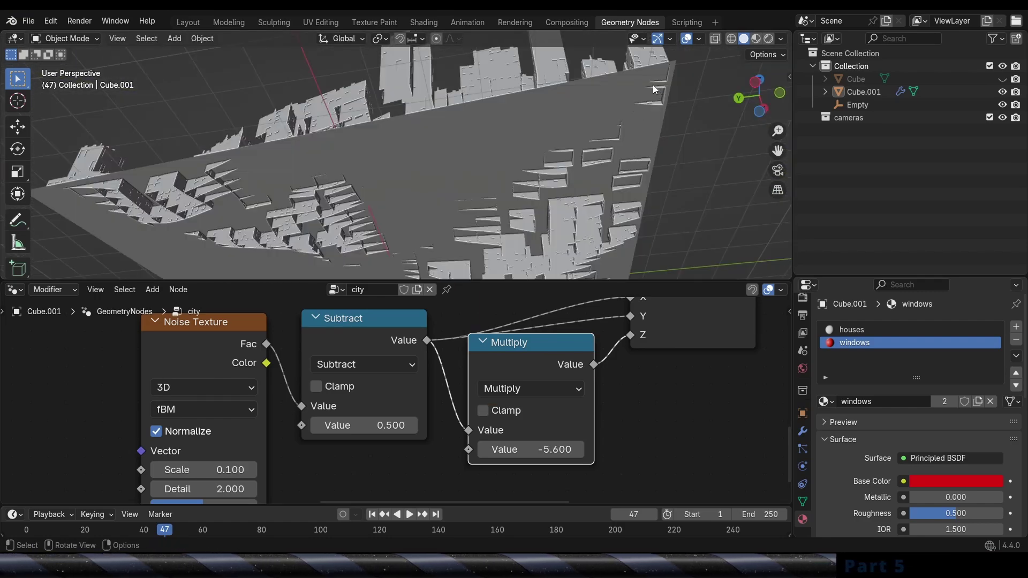
scroll(521, 363, down, 4)
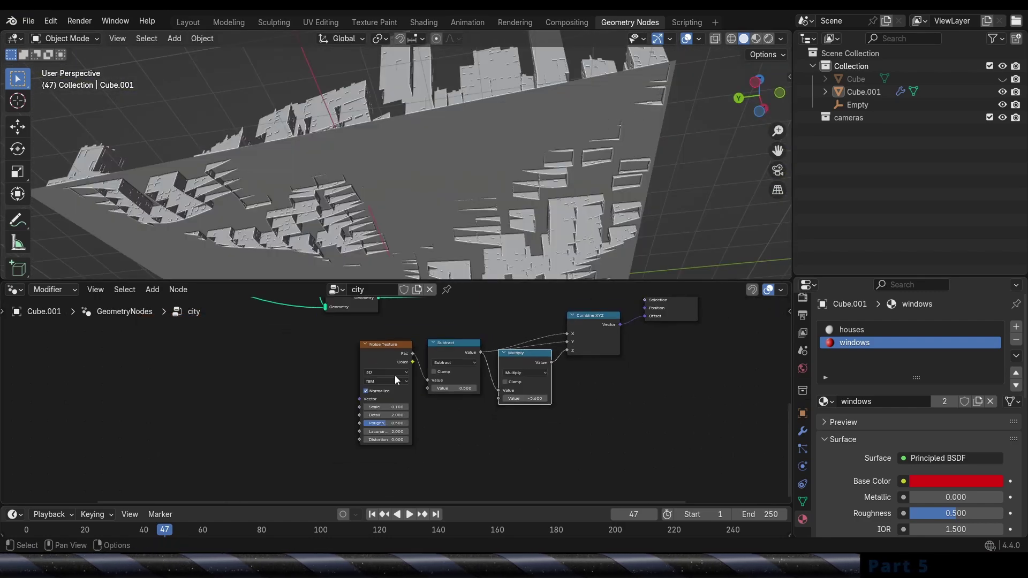
key(ctrl+s)
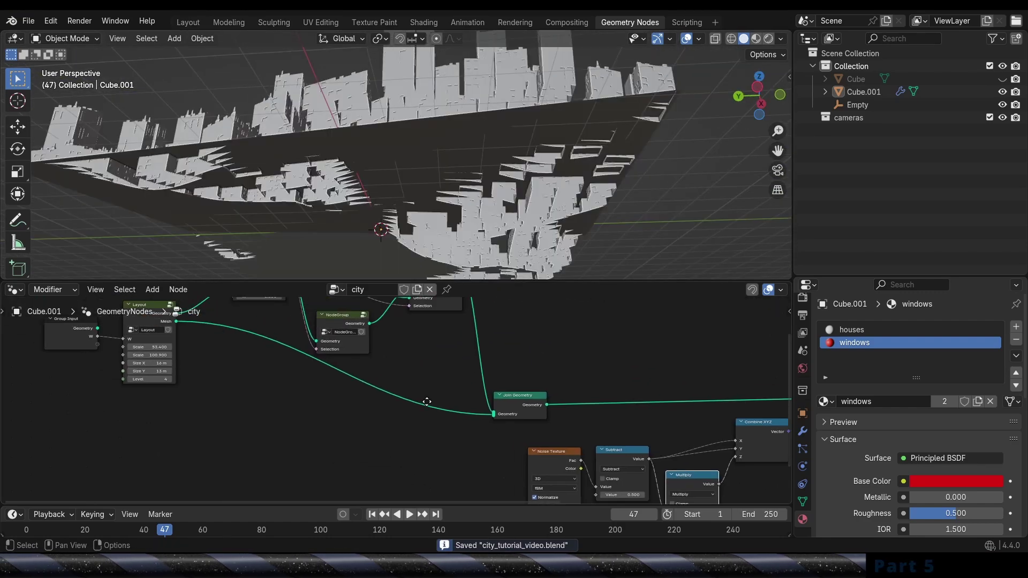
Step: Insert a Subdivide Mesh node between the Layout's Mesh output and Join Geometry, and set its Level to 5
middle_drag(366, 372, 535, 408)
key(shift+a)
text(su)
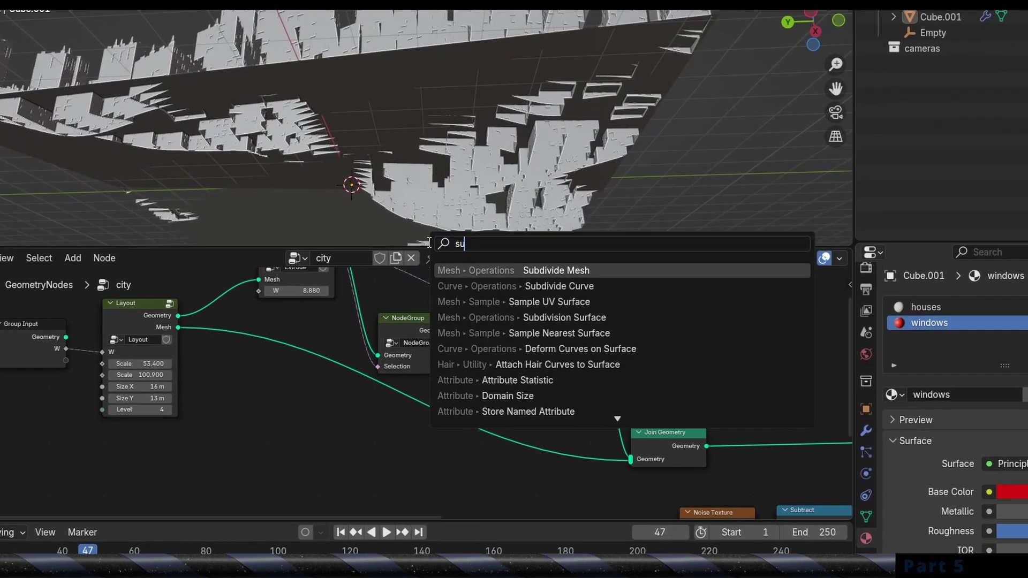
key(Return)
click(521, 450)
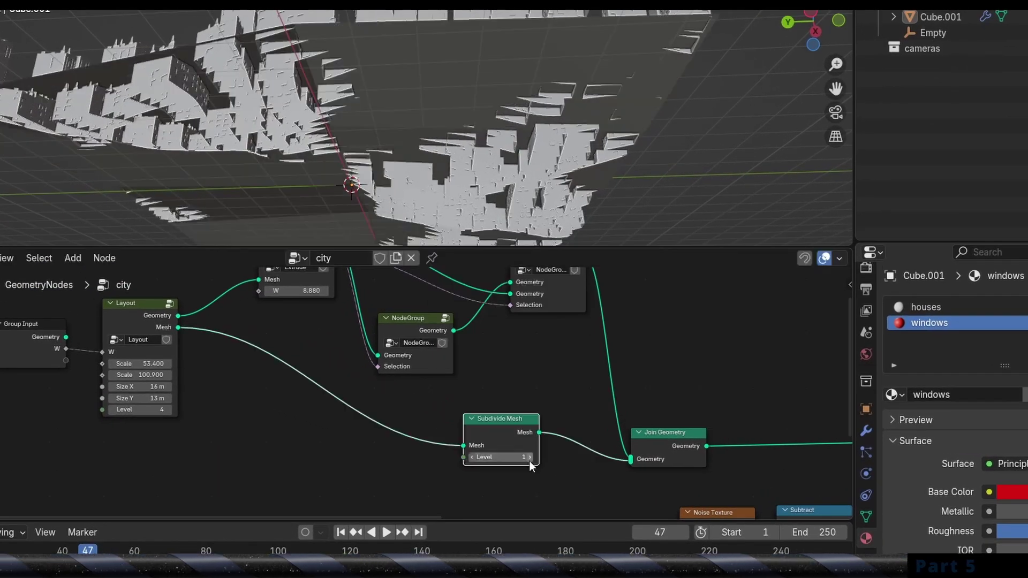
click(530, 458)
click(530, 459)
click(530, 458)
click(530, 458)
middle_drag(499, 74, 493, 145)
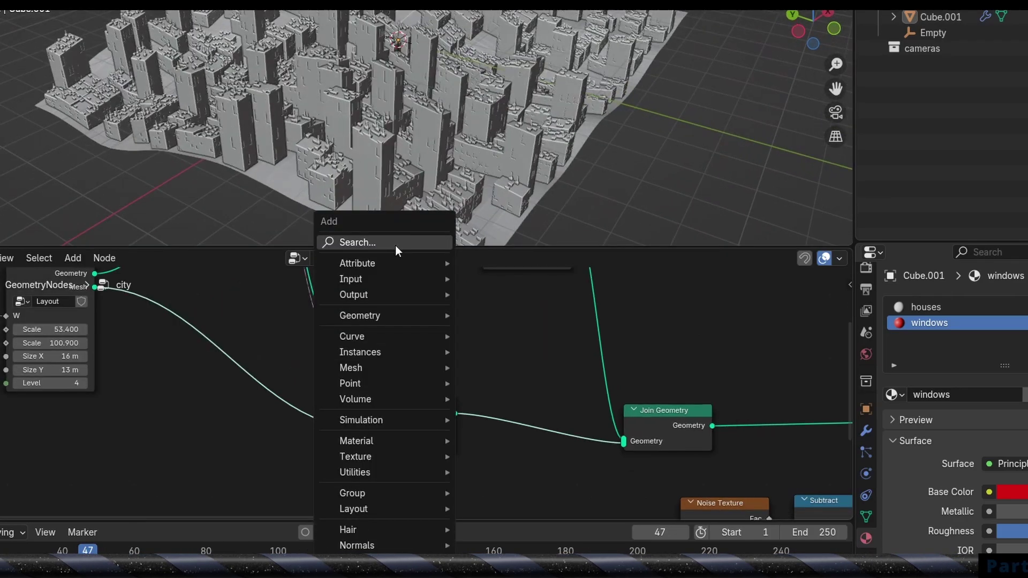
Step: Insert a Set Shade Smooth node between Subdivide Mesh and Join Geometry
click(395, 245)
text(shade)
click(476, 271)
click(504, 327)
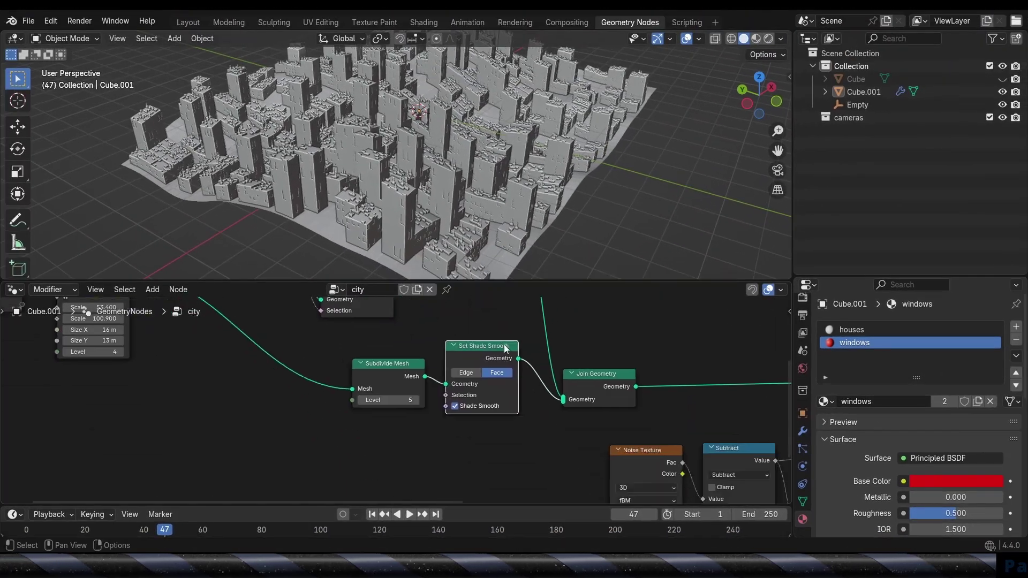
scroll(508, 359, up, 1)
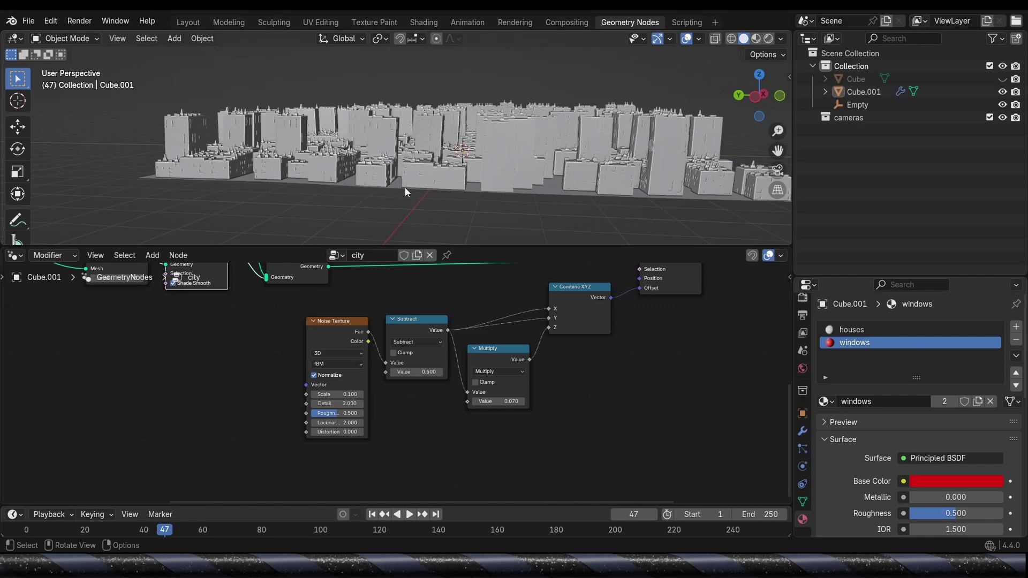
Step: Switch to the Shading workspace and open the houses material of the city object
click(423, 21)
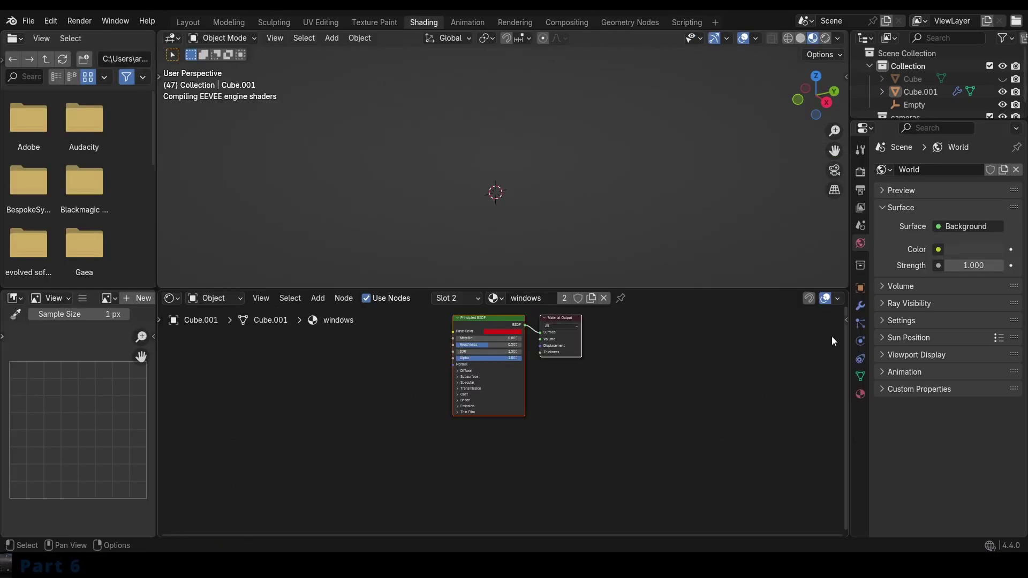
click(861, 394)
click(889, 177)
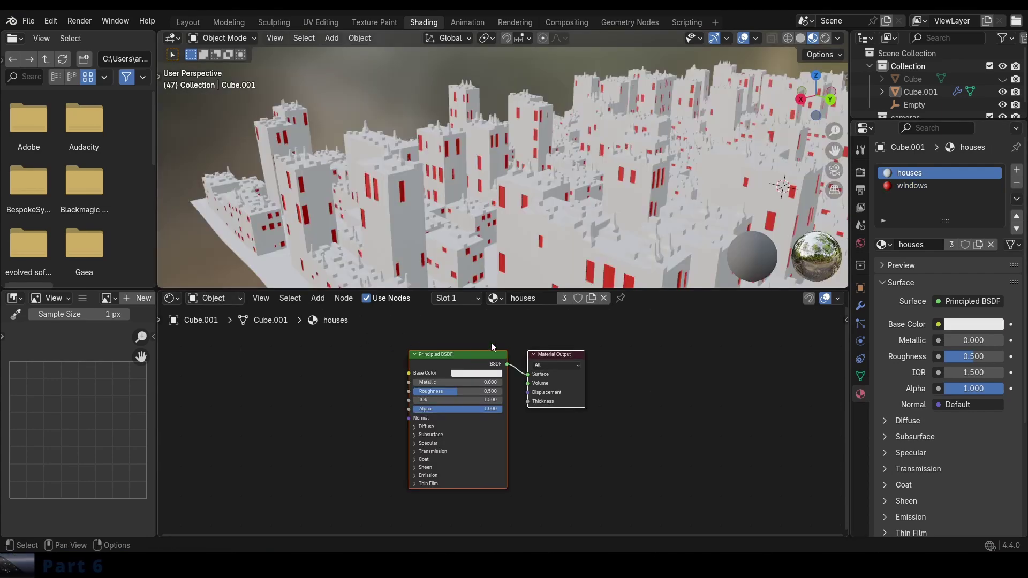
middle_drag(572, 164, 584, 158)
Step: Replace the houses material's Principled BSDF with an Emission shader connected to the Material Output's Surface
drag(458, 354, 437, 354)
click(435, 363)
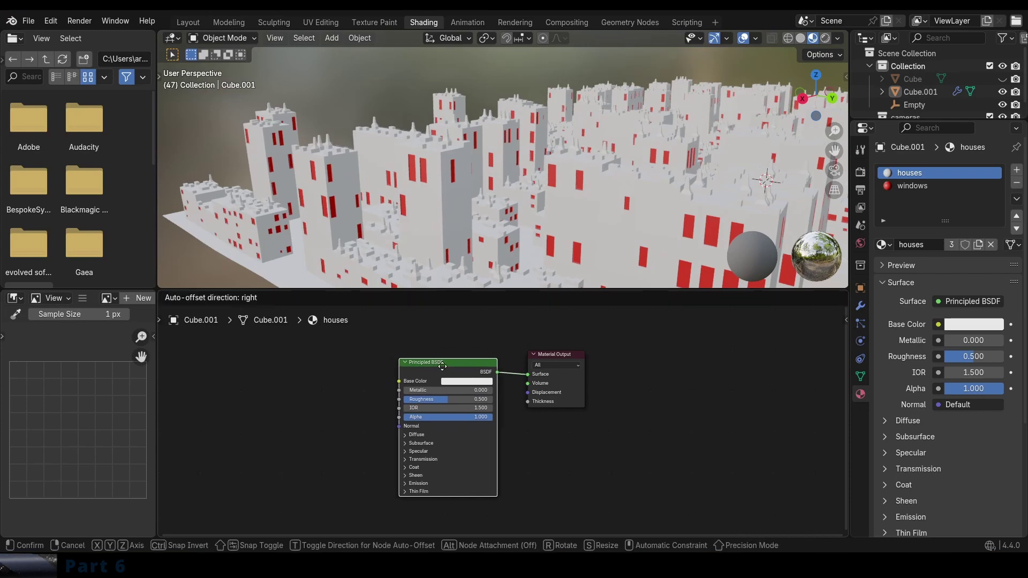
key(x)
key(shift+a)
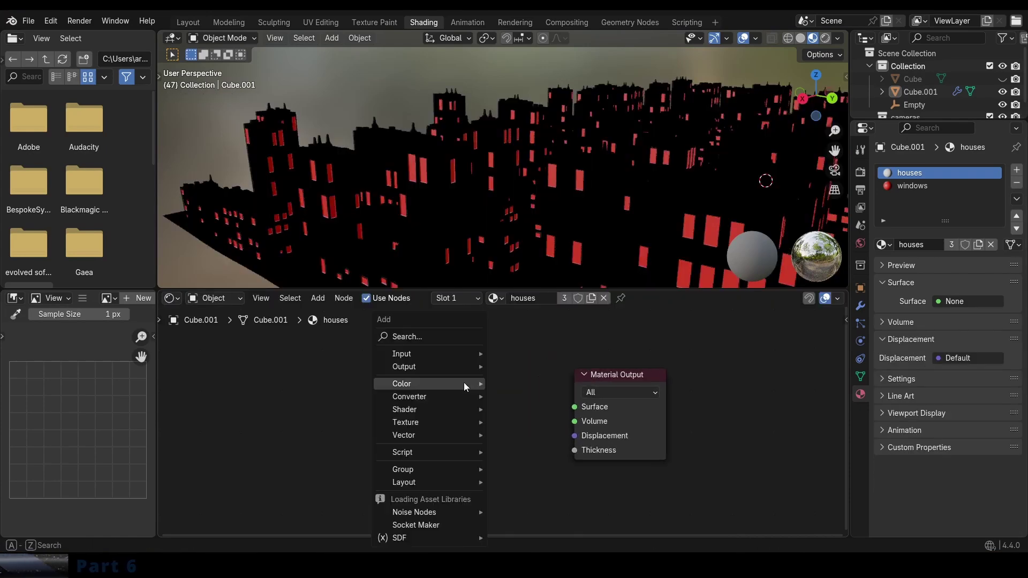
click(432, 330)
text(em)
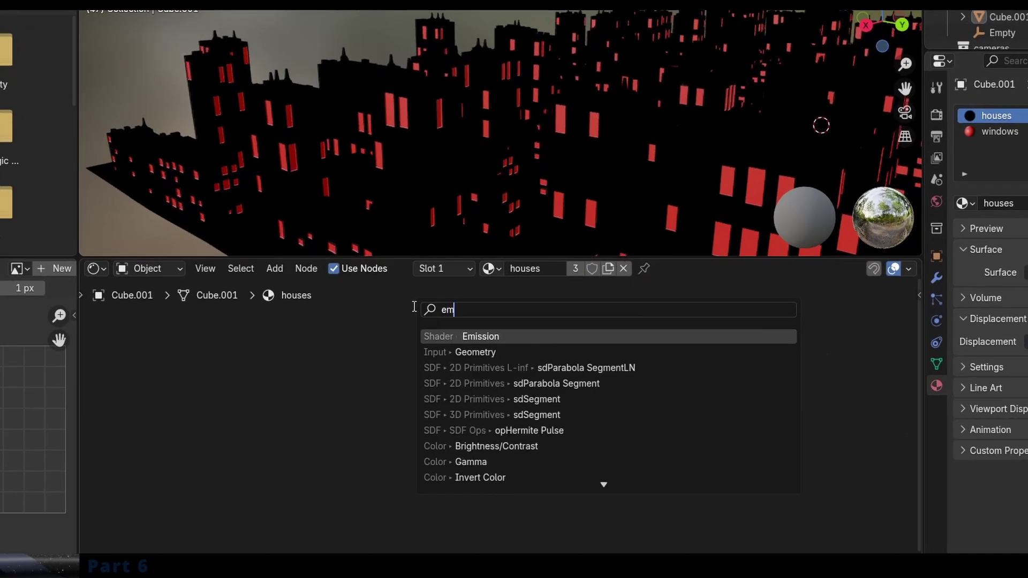
key(Return)
click(407, 356)
drag(521, 381, 587, 401)
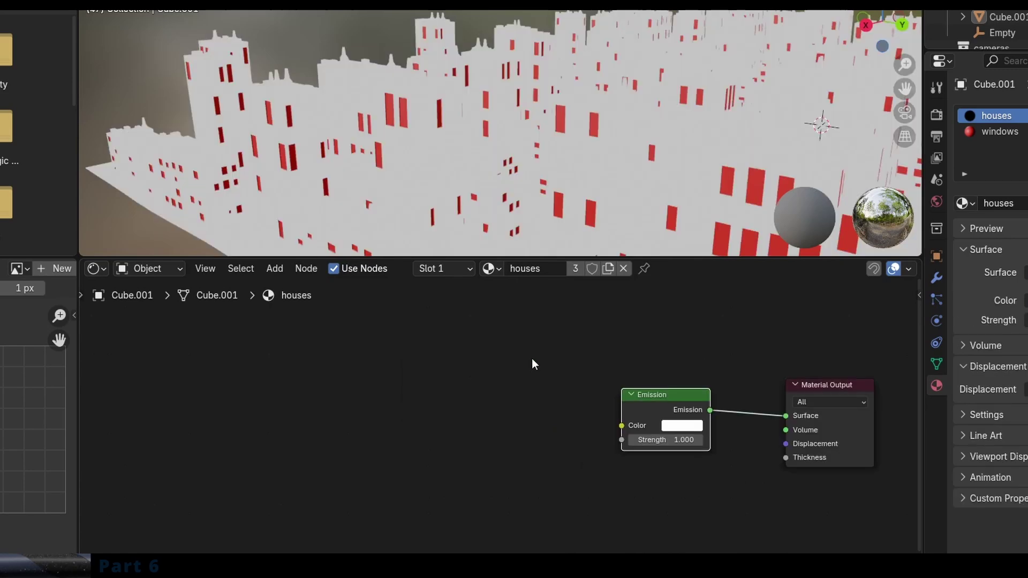
Step: Add a Light Path node to the houses material, placed well ahead of the Emission node
click(456, 332)
text(light pa)
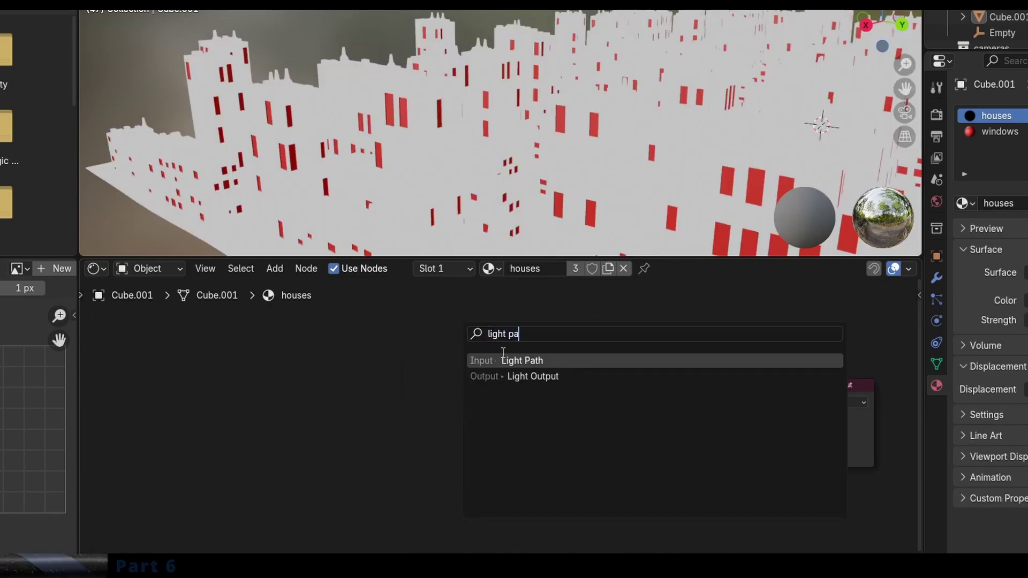
click(506, 361)
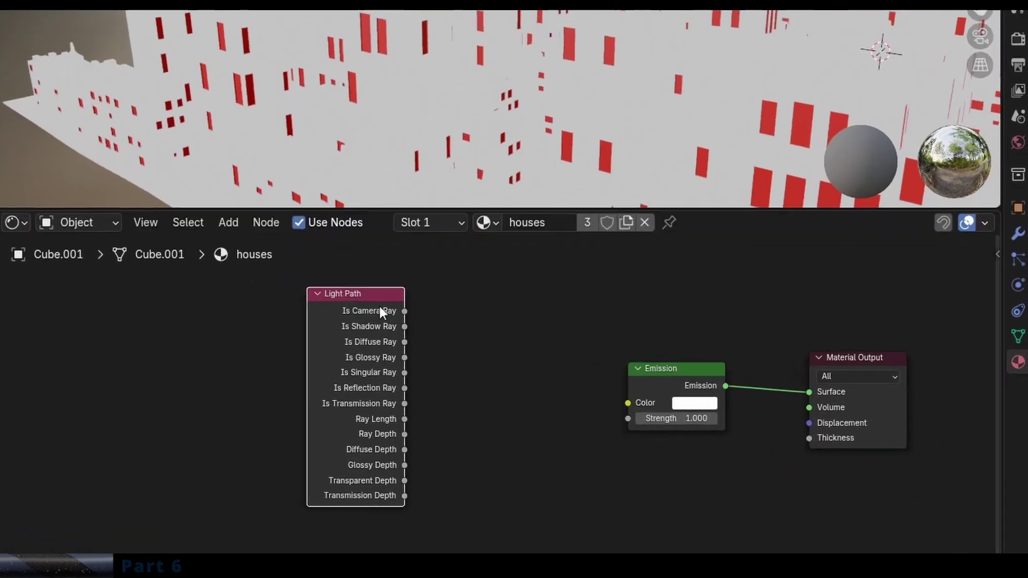
click(247, 262)
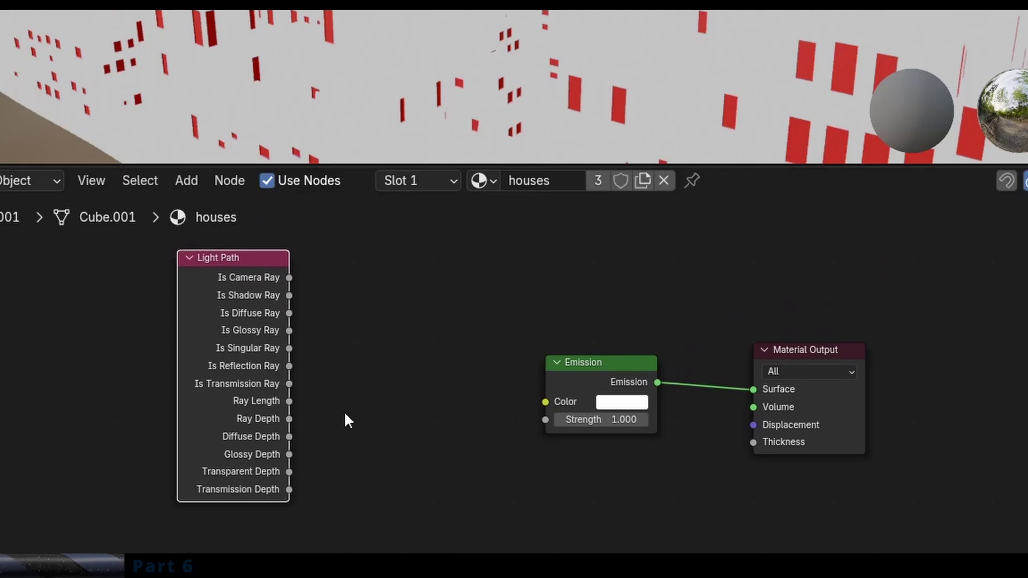
scroll(341, 409, up, 1)
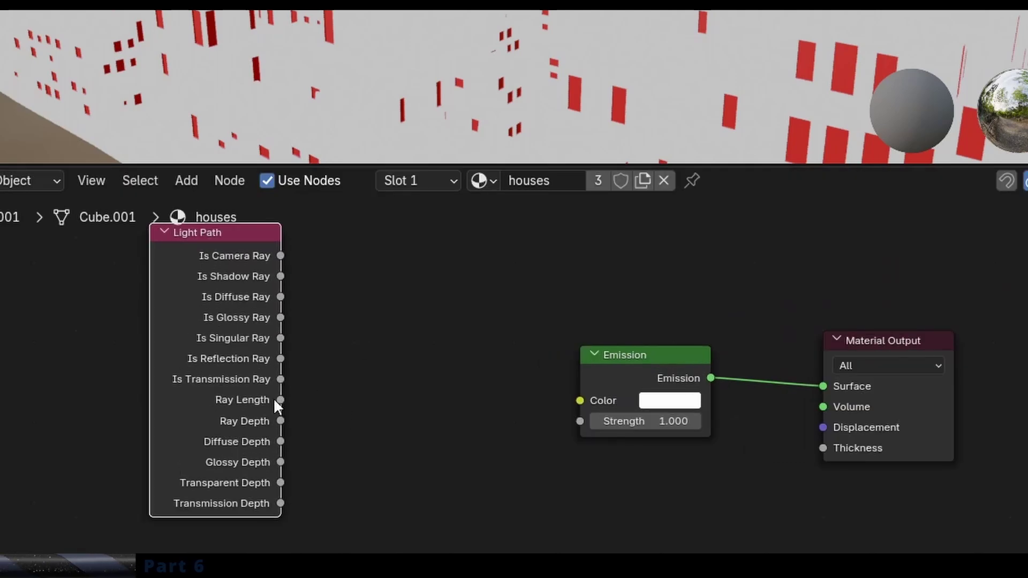
Step: Connect the Light Path's Ray Length to the Emission's Color and move the Light Path node farther from the Emission node
drag(278, 400, 579, 400)
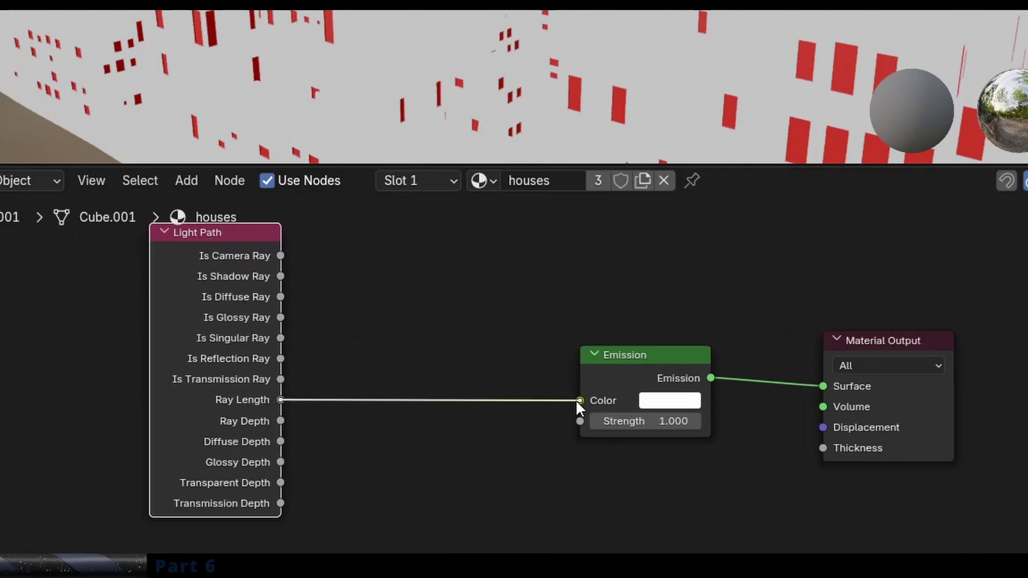
scroll(557, 364, down, 2)
middle_drag(537, 325, 646, 390)
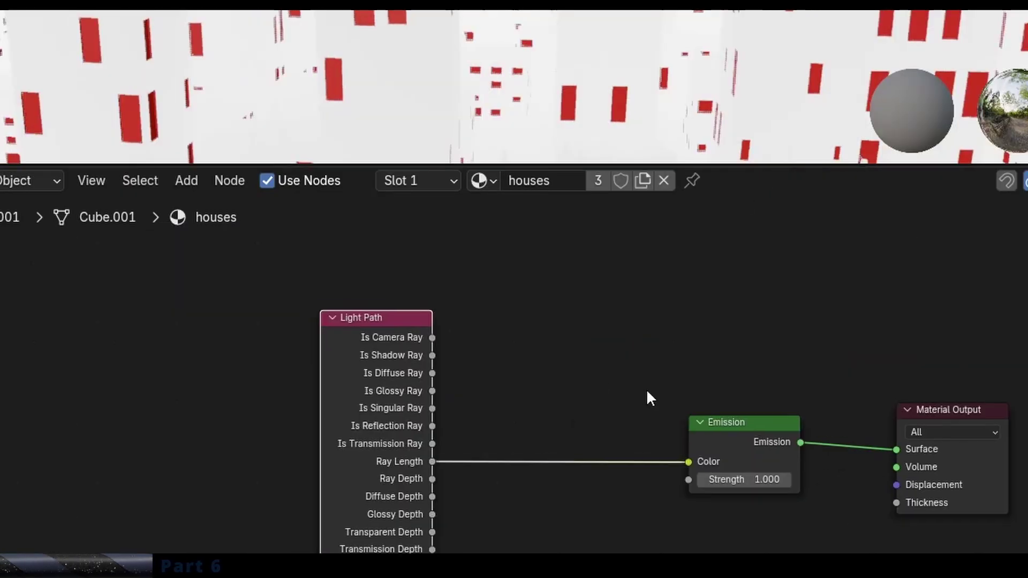
drag(351, 346, 201, 315)
middle_drag(574, 348, 607, 298)
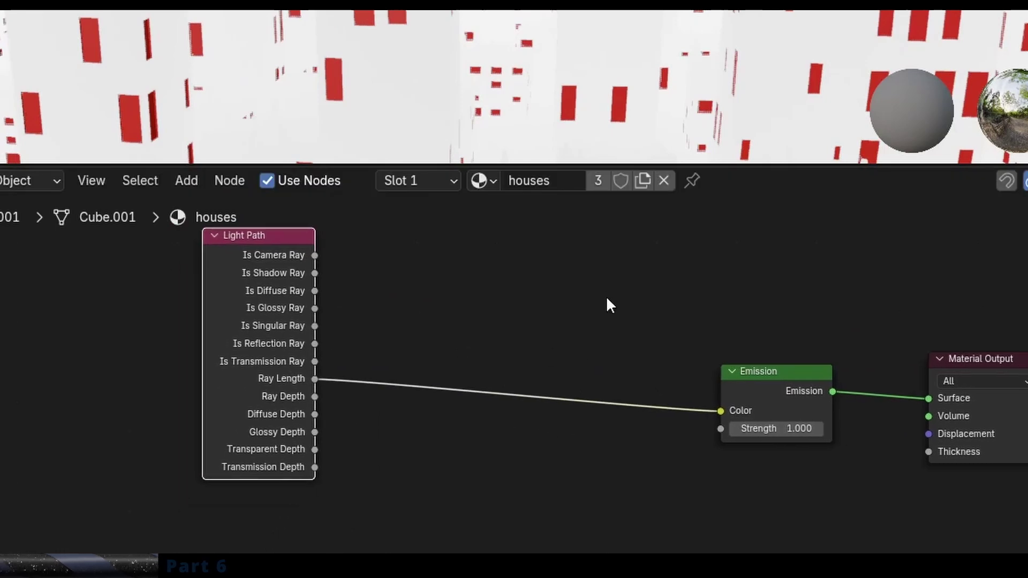
Step: Insert a Math node set to Divide between Ray Length and the Emission's Color, with a divisor of 100.700
scroll(610, 306, up, 1)
scroll(347, 286, up, 1)
key(shift+a)
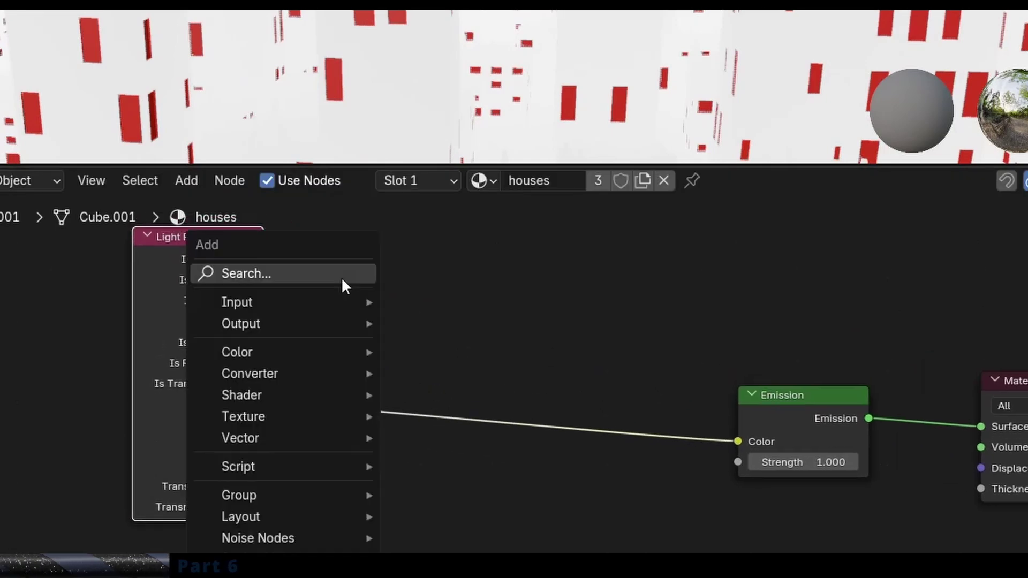
click(301, 277)
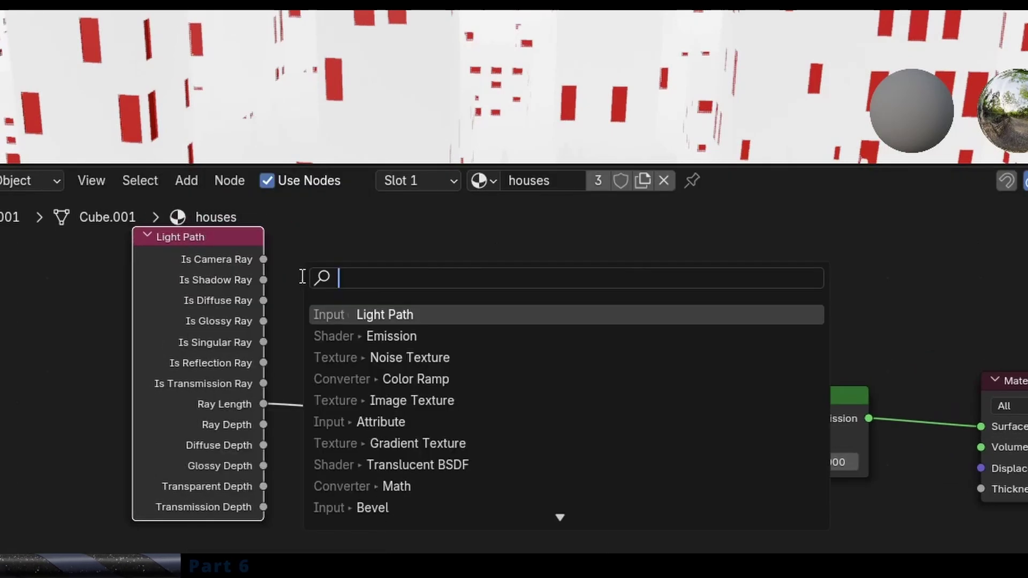
text(math)
key(Return)
click(301, 278)
click(364, 338)
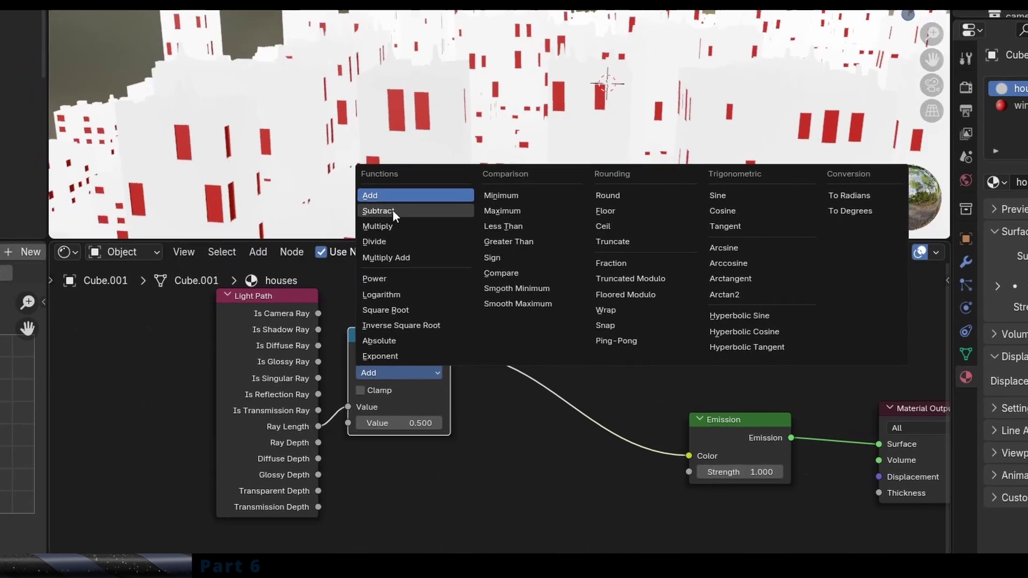
click(383, 221)
mouse_move(390, 416)
mouse_down()
mouse_move(600, 417)
mouse_move(419, 429)
mouse_up()
Step: Examine the distance-based brightness of the city's houses from several angles, both far away and close up
scroll(621, 163, down, 5)
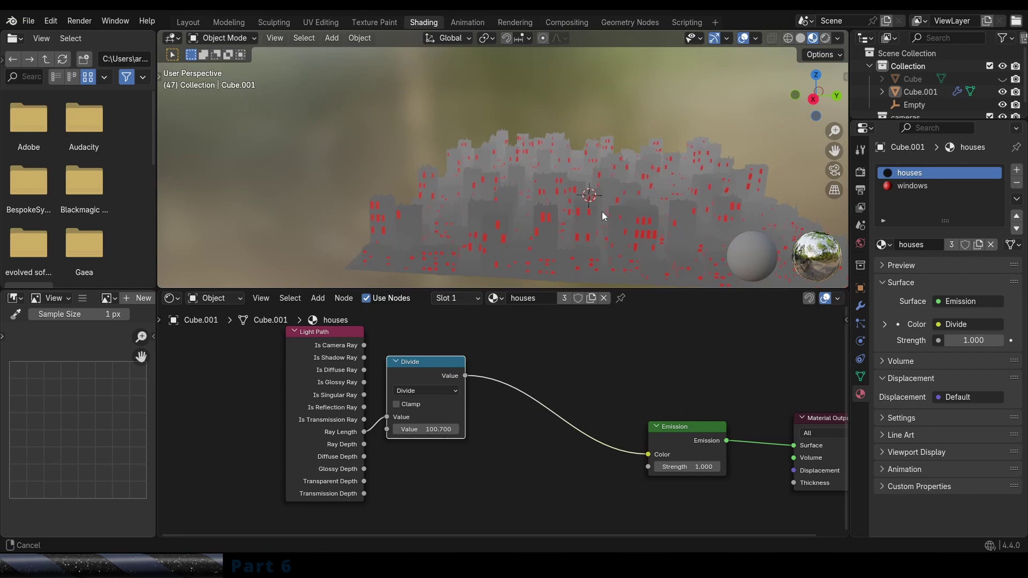
middle_drag(602, 211, 535, 216)
scroll(535, 216, up, 2)
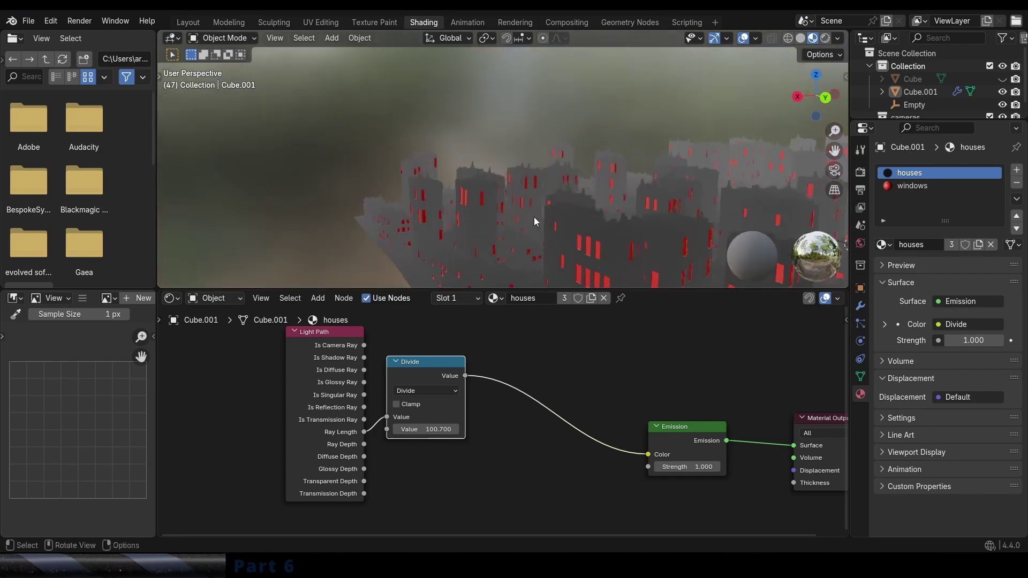
scroll(274, 131, up, 2)
scroll(411, 162, up, 2)
scroll(411, 163, down, 4)
middle_drag(432, 176, 475, 180)
scroll(475, 180, up, 3)
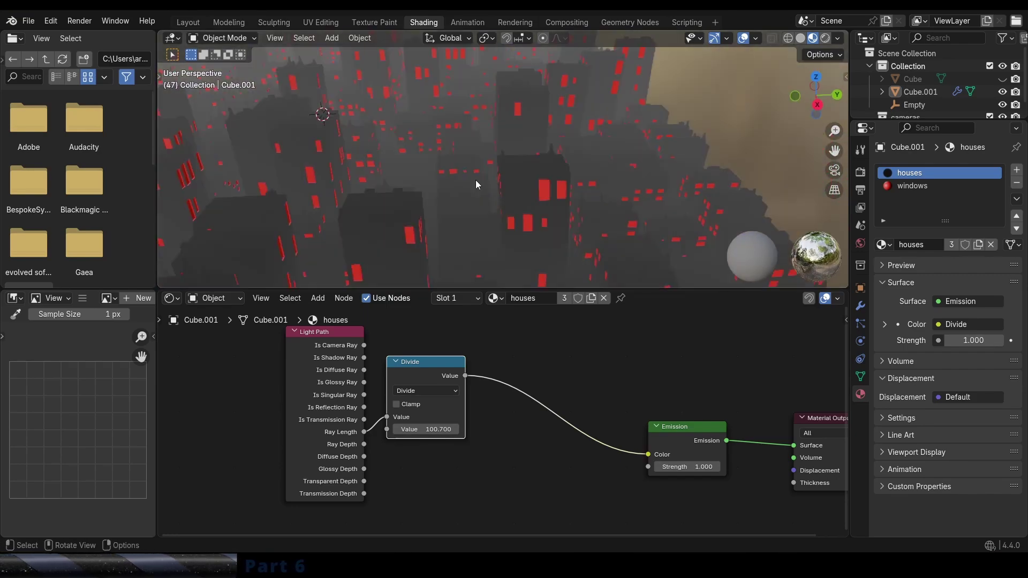
scroll(564, 228, up, 2)
scroll(546, 214, down, 5)
scroll(532, 213, up, 5)
mouse_move(532, 213)
middle_down()
mouse_move(584, 197)
mouse_move(551, 183)
mouse_move(560, 175)
mouse_move(467, 234)
mouse_move(477, 210)
mouse_move(510, 198)
mouse_move(598, 200)
mouse_move(552, 211)
middle_up()
Step: Insert a Color Ramp node between the Divide node and the Emission's Color
key(shift+a)
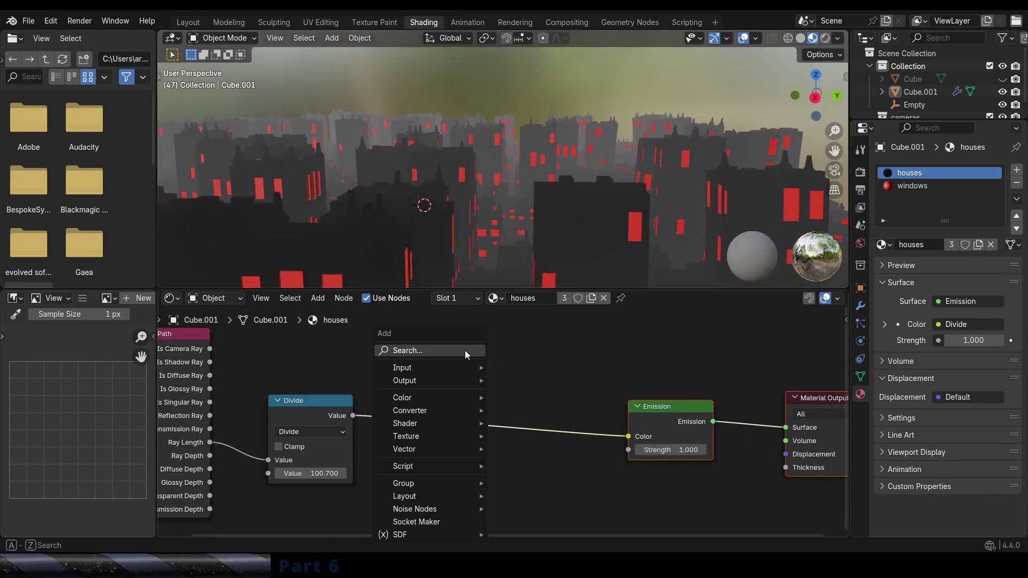
text(ramp)
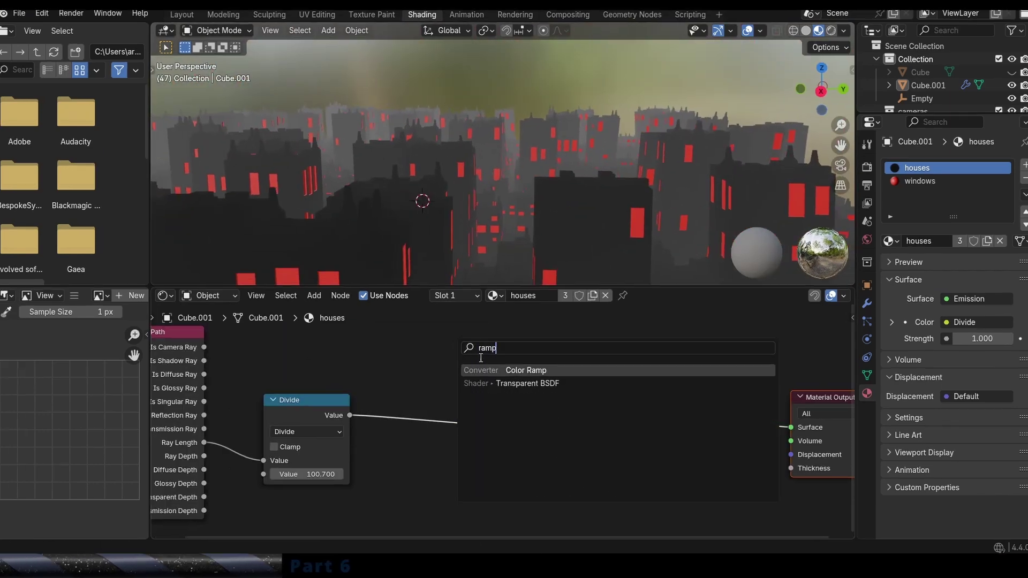
key(Return)
click(383, 346)
Step: Change the Color Ramp's white stop to a bright, saturated blue
click(536, 412)
click(525, 438)
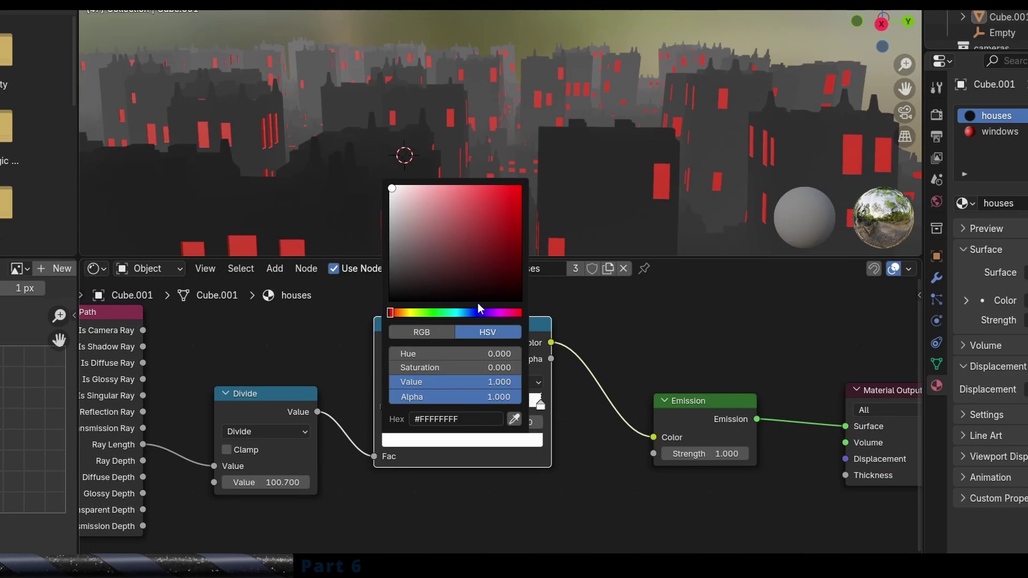
drag(478, 312, 466, 313)
drag(518, 198, 520, 190)
Step: Adjust the black stop of the blue Color Ramp to position 0.011, judging the depth fade on the city
middle_drag(627, 123, 411, 155)
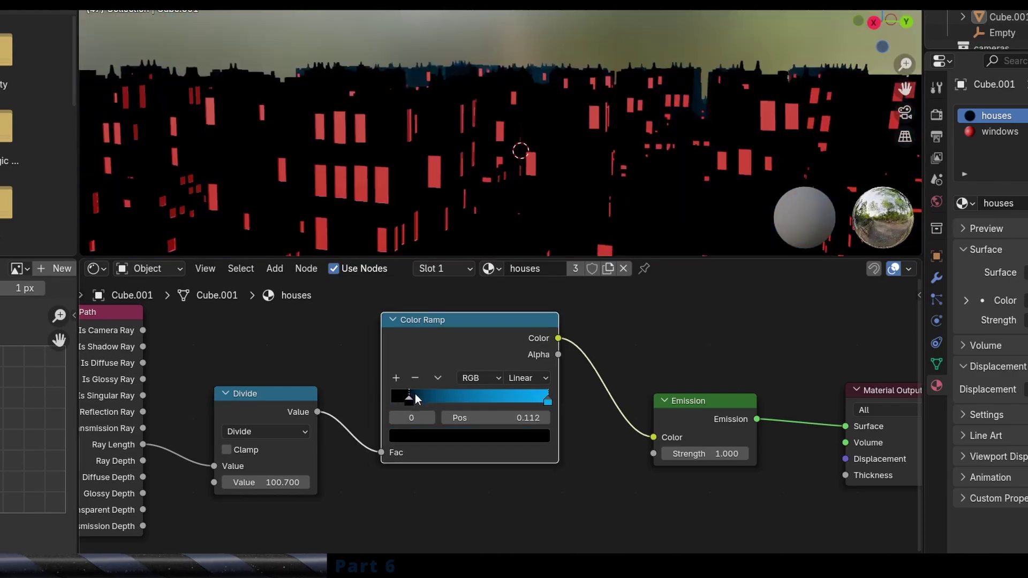
drag(416, 393, 389, 389)
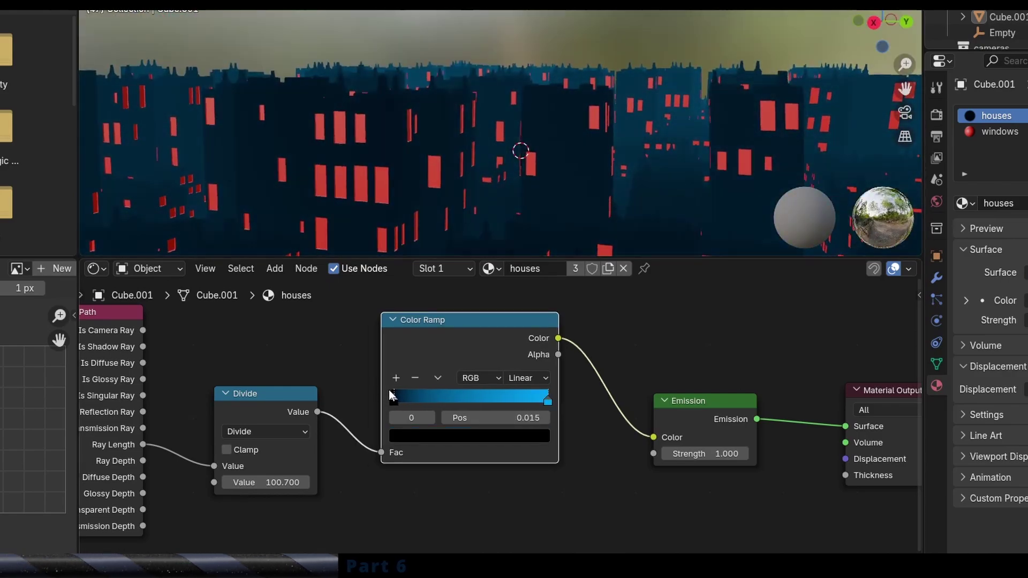
middle_drag(532, 161, 525, 171)
scroll(528, 166, down, 5)
scroll(528, 165, up, 3)
drag(398, 393, 408, 396)
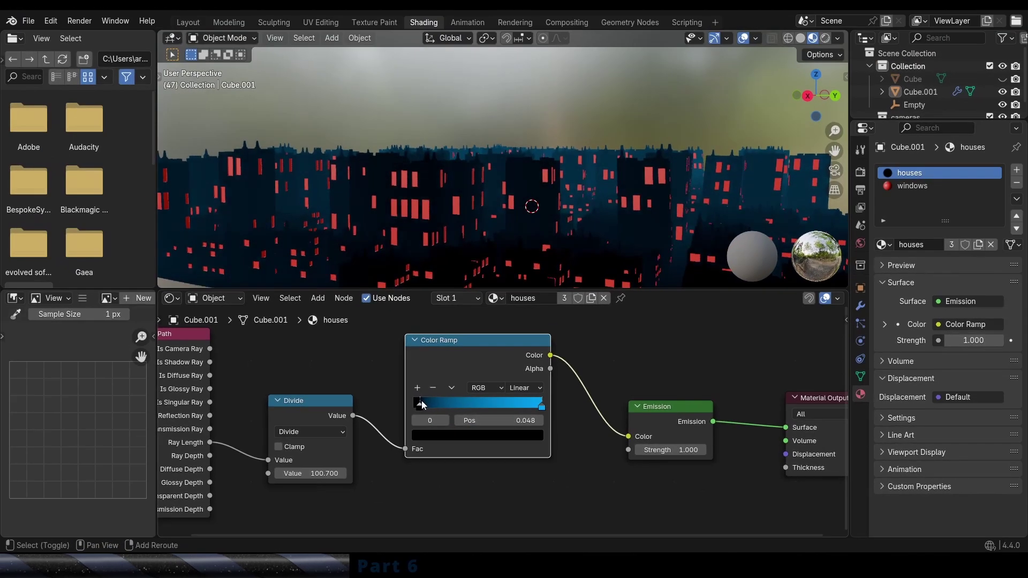
middle_drag(647, 97, 579, 102)
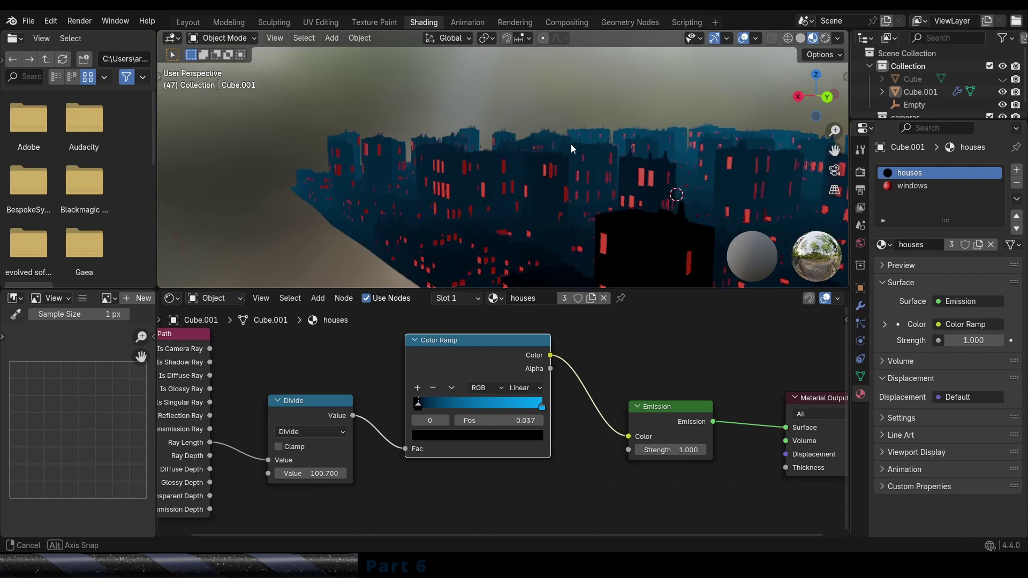
middle_drag(571, 144, 557, 205)
scroll(570, 195, down, 3)
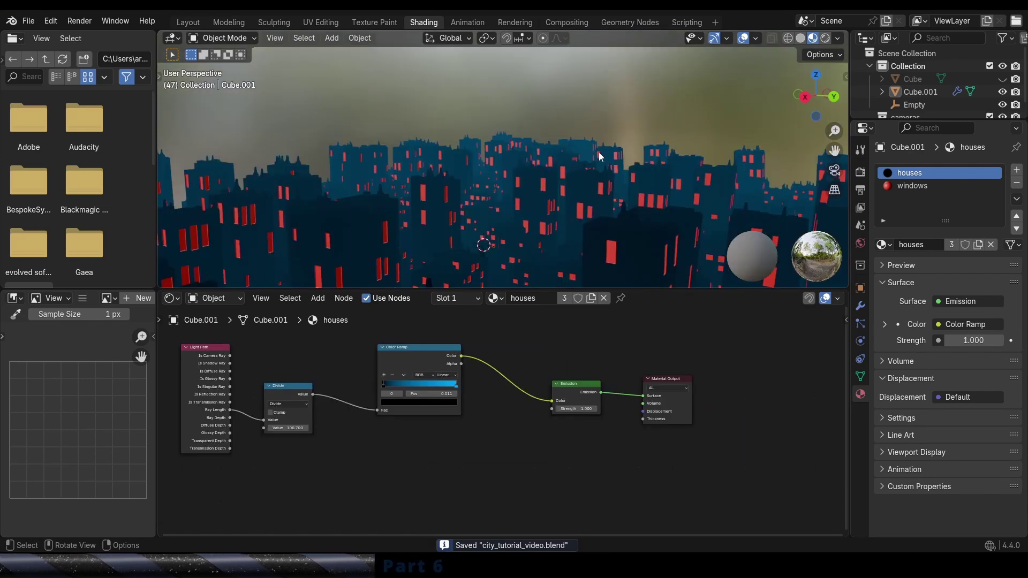
scroll(600, 158, up, 4)
middle_drag(600, 162, 536, 196)
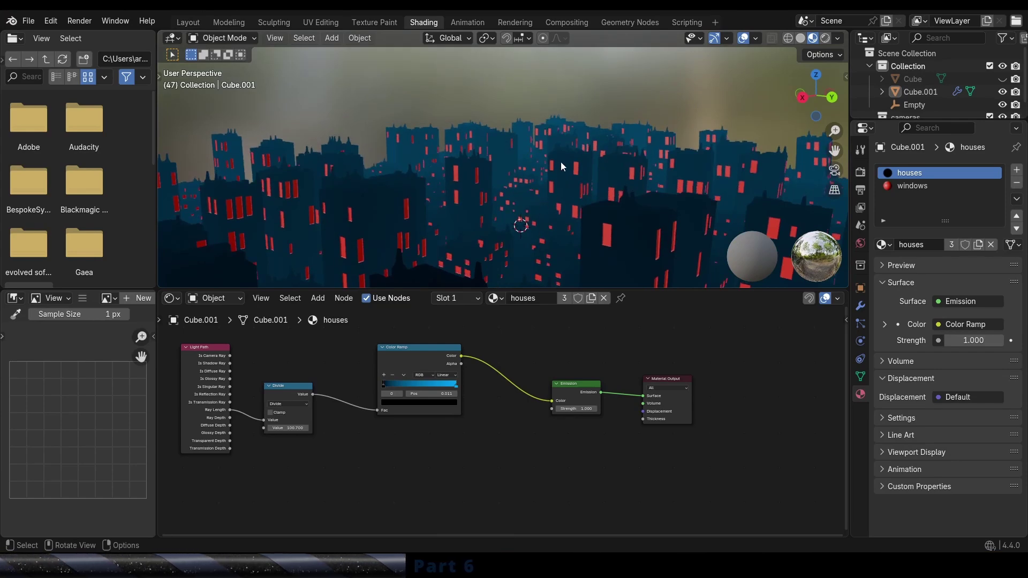
mouse_move(552, 181)
middle_down()
mouse_move(525, 178)
mouse_move(550, 178)
middle_up()
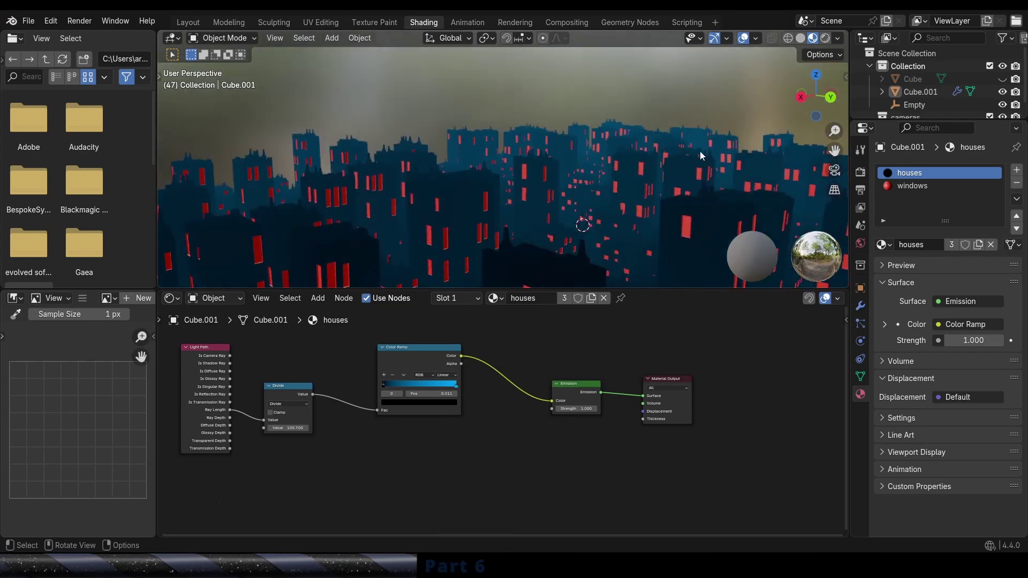
Step: Add a Layer Weight node below the Color Ramp and connect its Facing output to the Emission's Strength
drag(447, 365, 449, 369)
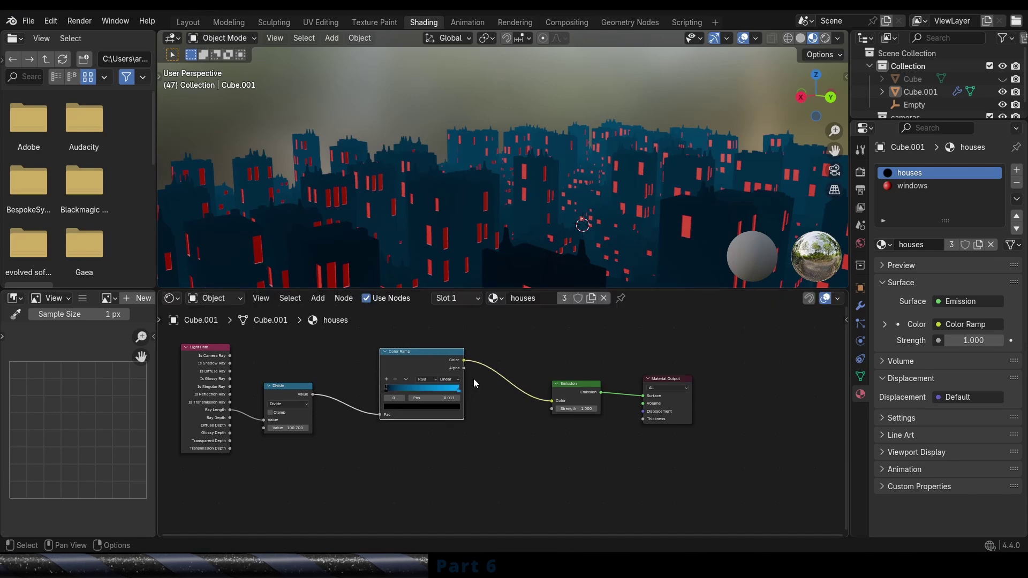
scroll(475, 377, up, 2)
middle_drag(480, 372, 512, 355)
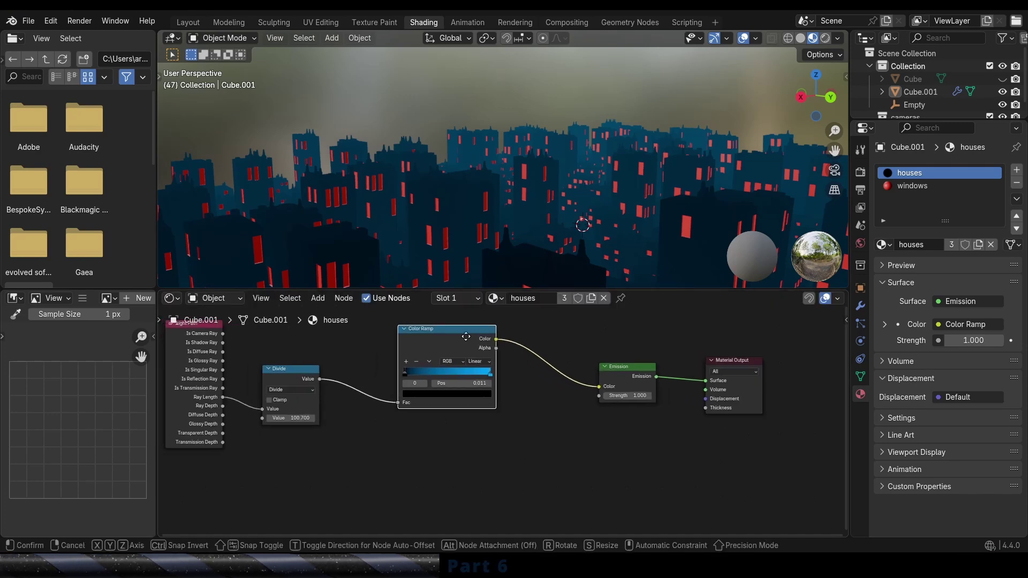
key(shift+a)
click(441, 334)
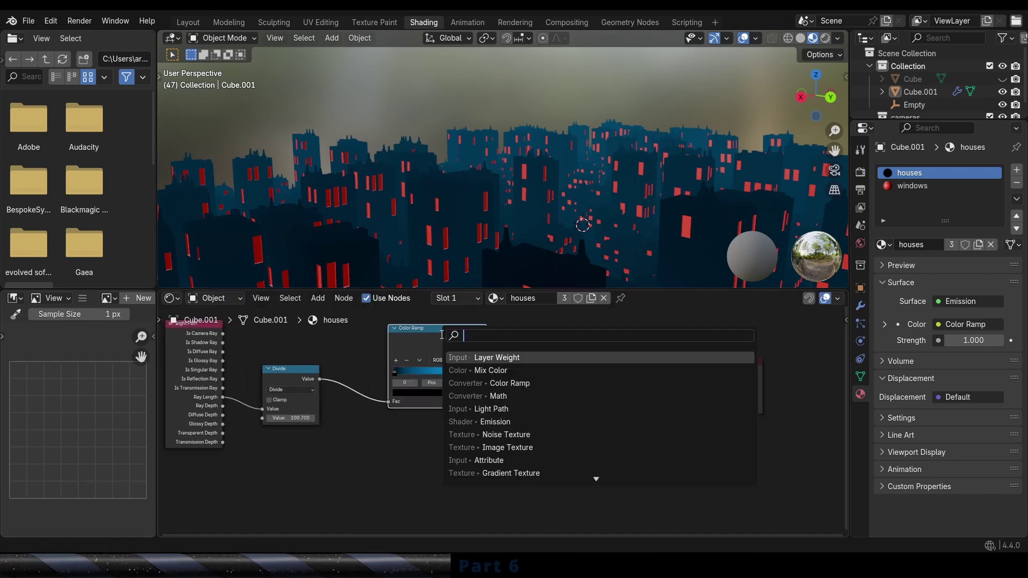
text(layer)
key(Return)
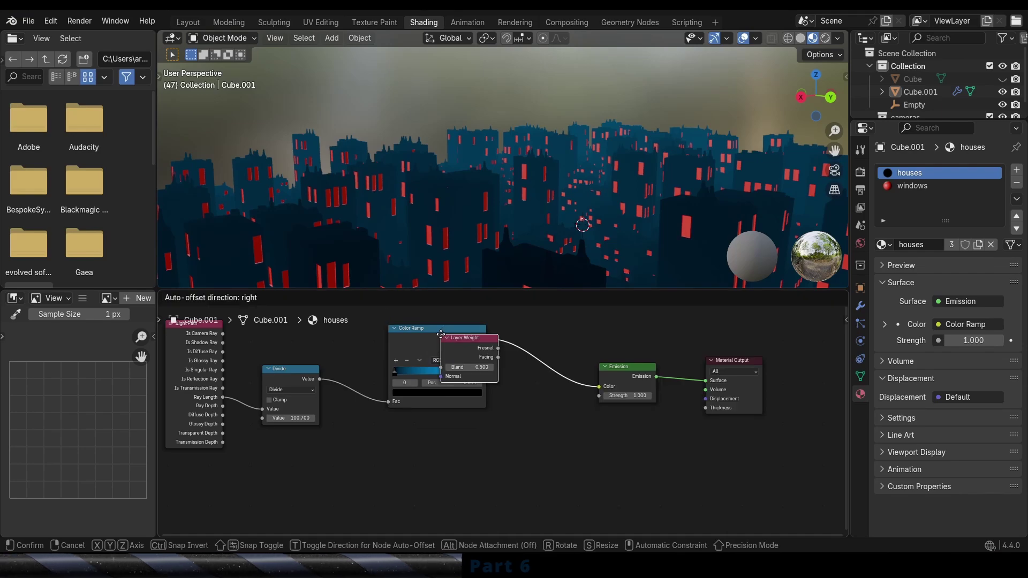
click(483, 409)
drag(467, 437, 599, 395)
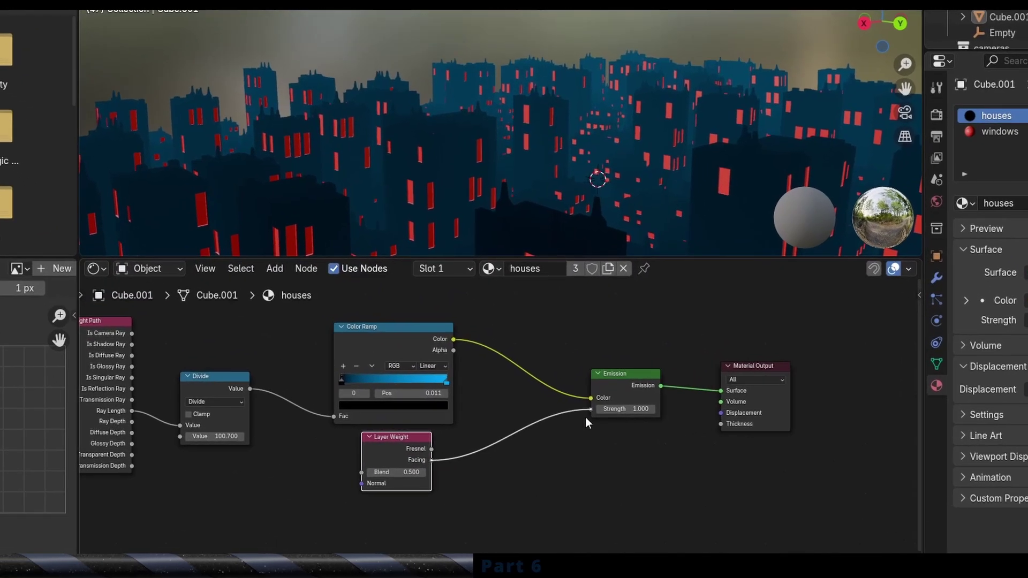
middle_drag(589, 159, 552, 164)
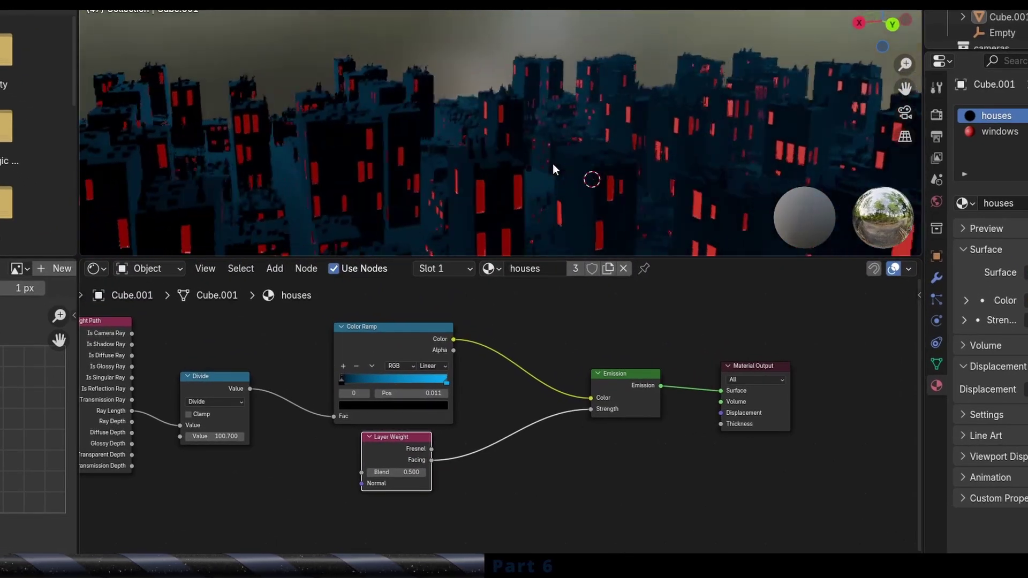
Step: Insert a second Color Ramp node between the Layer Weight's Facing output and the Emission's Strength
drag(390, 413, 388, 420)
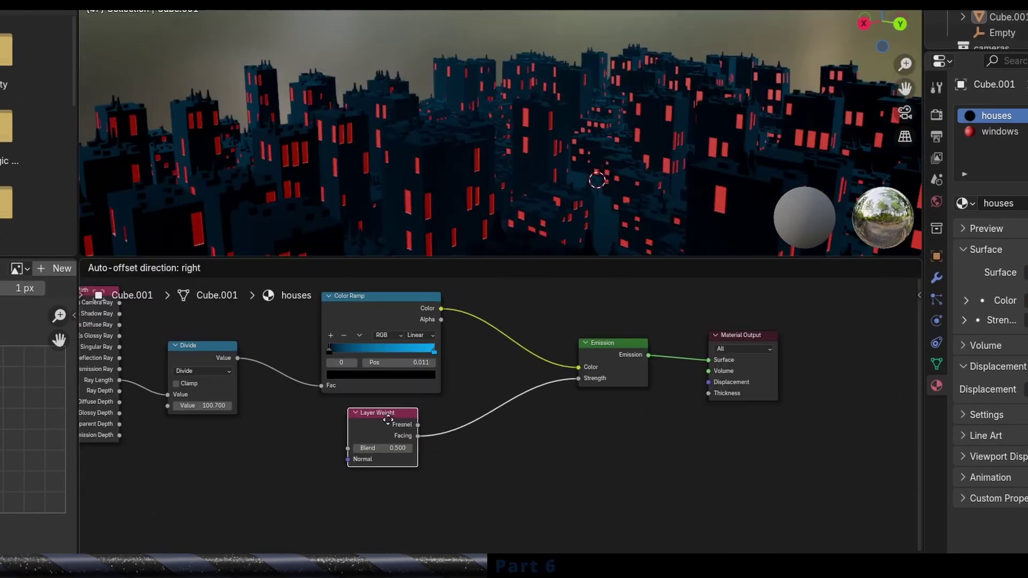
scroll(428, 401, up, 2)
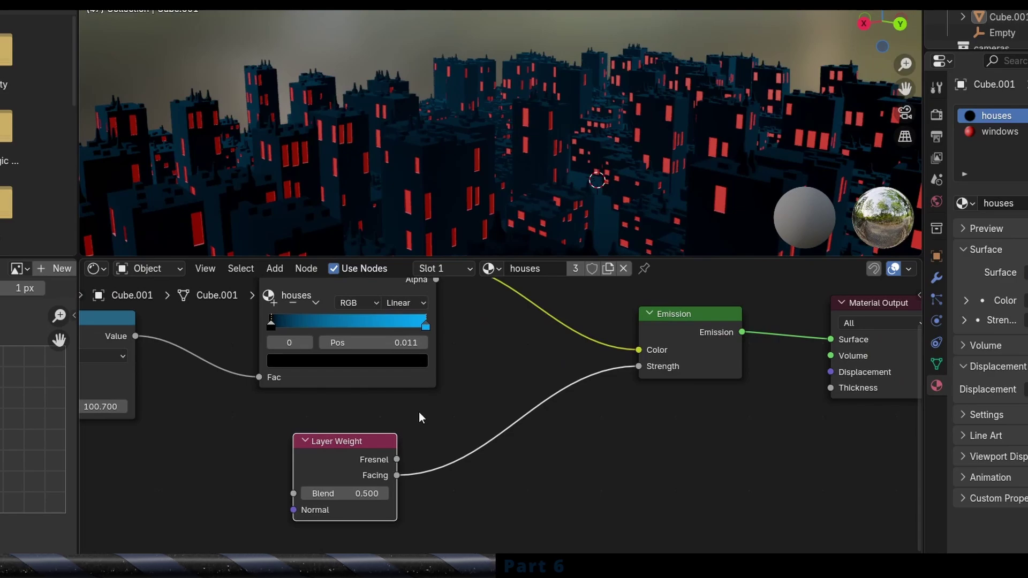
scroll(420, 415, down, 3)
scroll(427, 428, up, 3)
key(shift+a)
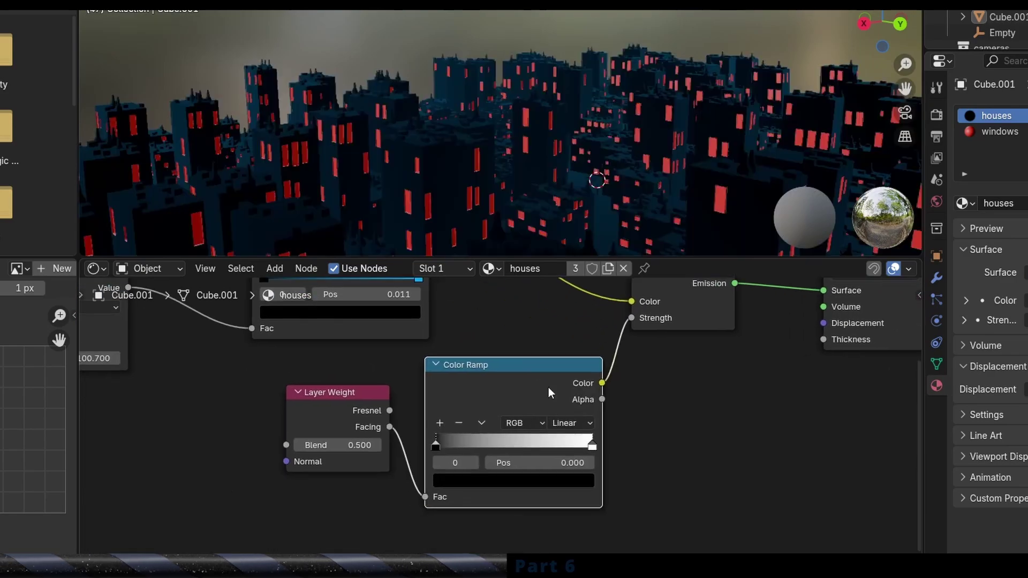
Step: Move the white stop of the Layer Weight's Color Ramp to position 0.309
drag(591, 444, 483, 445)
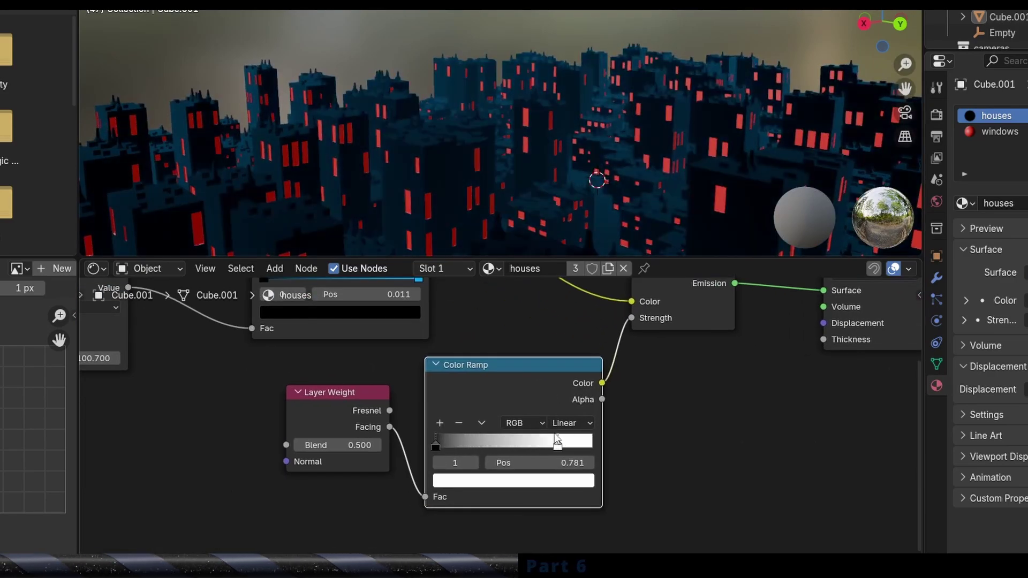
scroll(590, 106, down, 3)
scroll(590, 106, up, 3)
middle_drag(587, 104, 612, 99)
scroll(615, 98, up, 1)
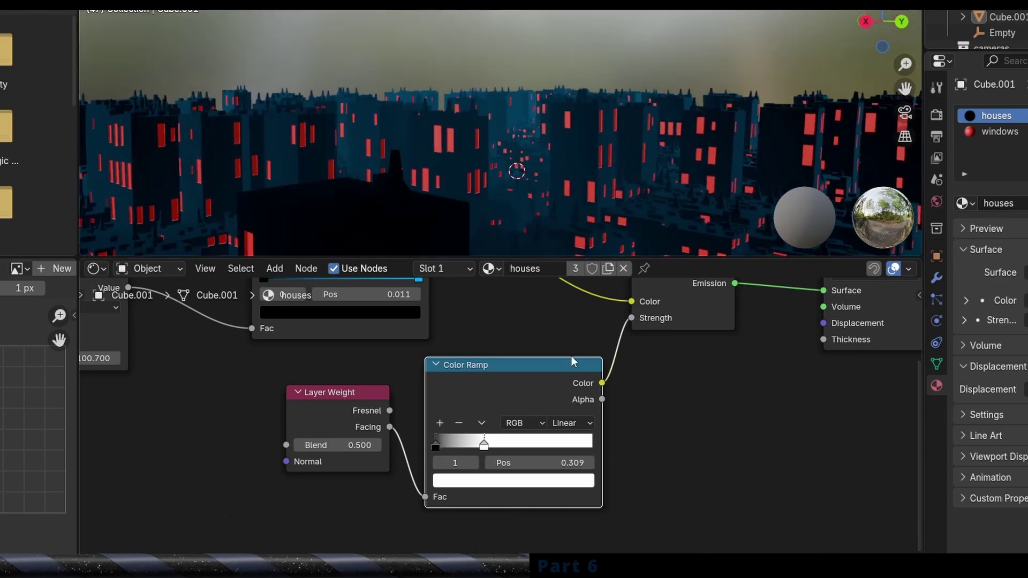
Step: Change the black stop of the Layer Weight's Color Ramp to grey #B4B4B4FF with a value of 0.458
click(435, 444)
click(477, 480)
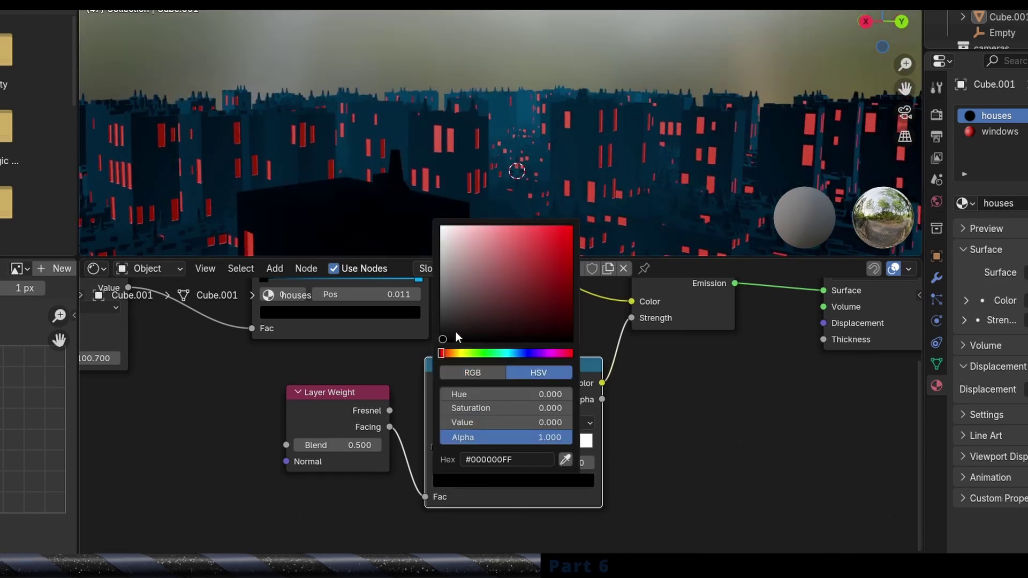
drag(456, 332, 442, 260)
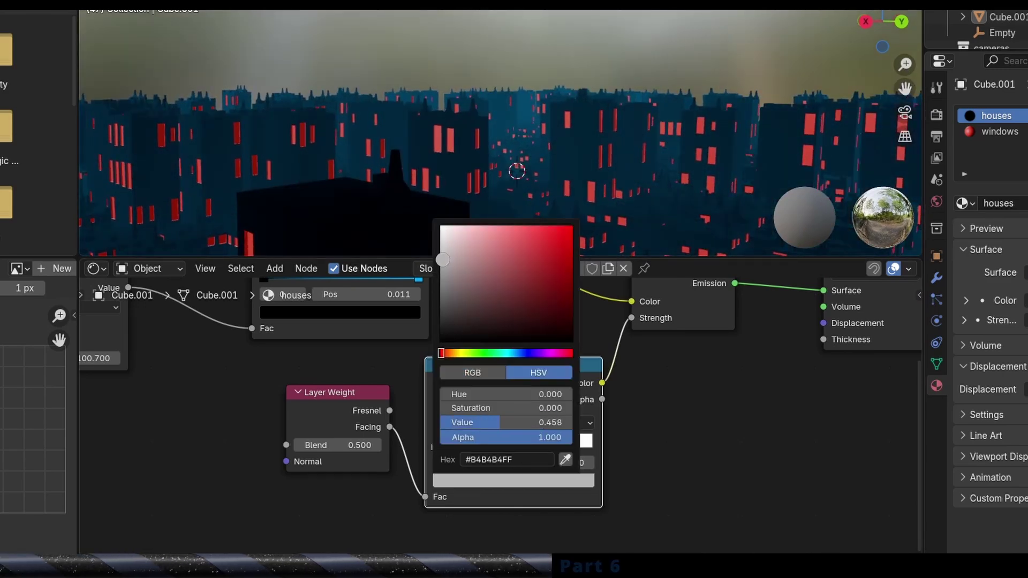
Step: Set the Layer Weight's Blend to 0.390 and save the file
middle_drag(579, 155, 777, 126)
drag(356, 443, 283, 443)
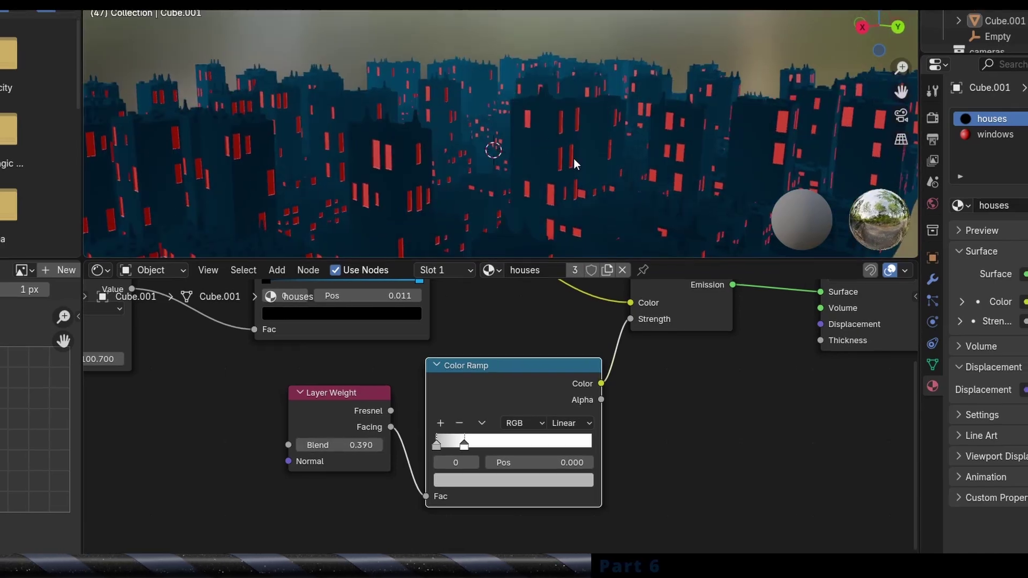
key(ctrl+s)
middle_drag(624, 158, 563, 150)
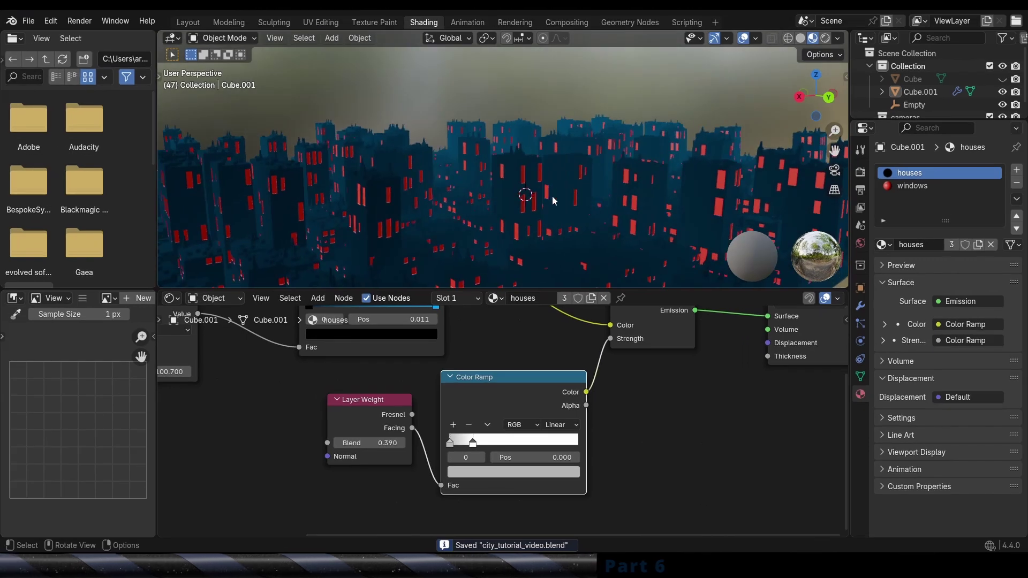
middle_drag(553, 202, 557, 197)
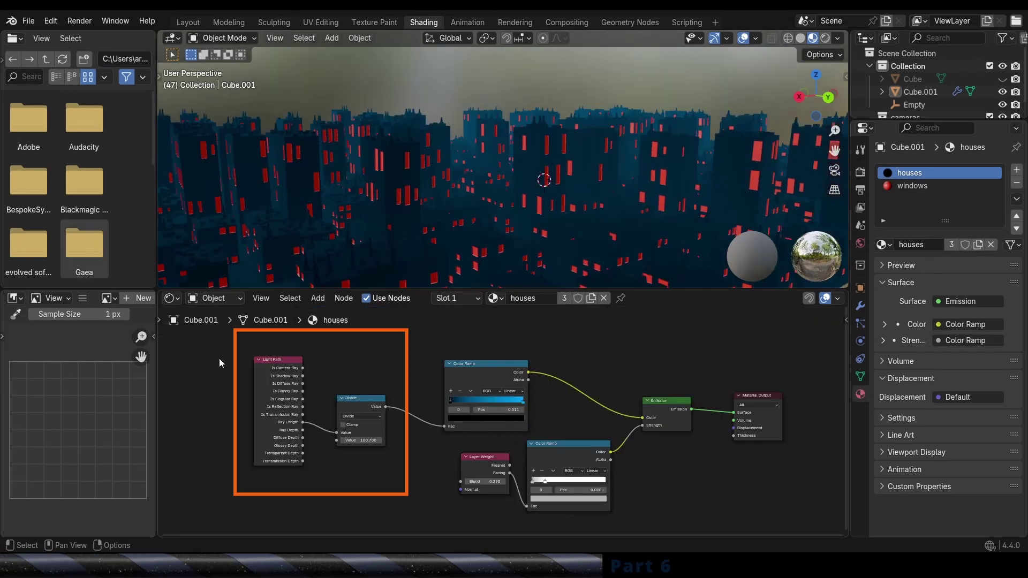
Step: Copy the Light Path and Divide nodes from the houses material into the windows material
drag(215, 355, 394, 424)
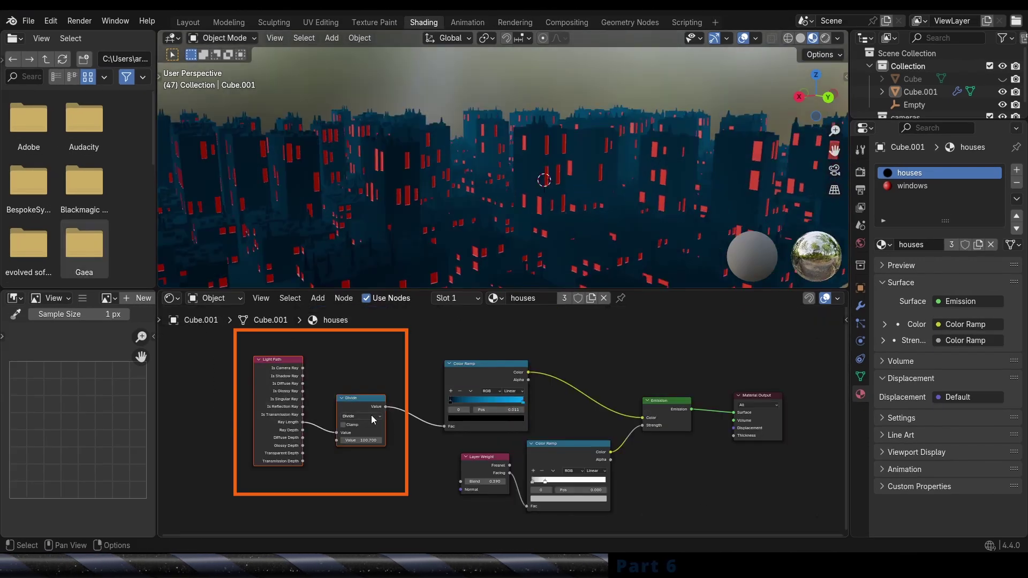
click(921, 186)
key(ctrl+v)
key(g)
click(401, 420)
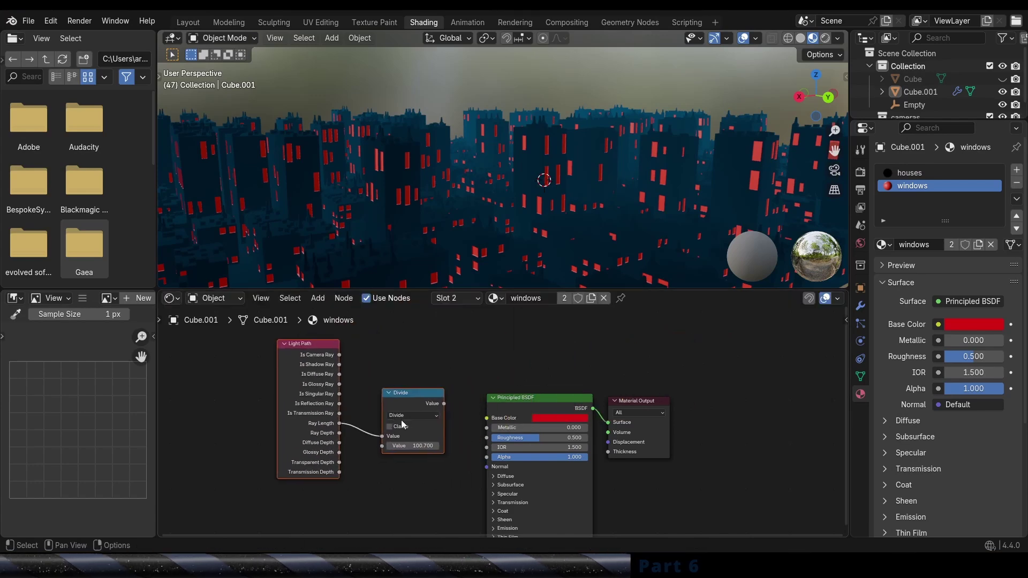
Step: Space out the windows material's nodes and connect the Divide's Value to the Principled BSDF's Base Color
scroll(401, 421, up, 2)
drag(413, 372, 464, 387)
drag(760, 357, 498, 402)
key(g)
click(597, 400)
click(608, 345)
drag(613, 368, 582, 368)
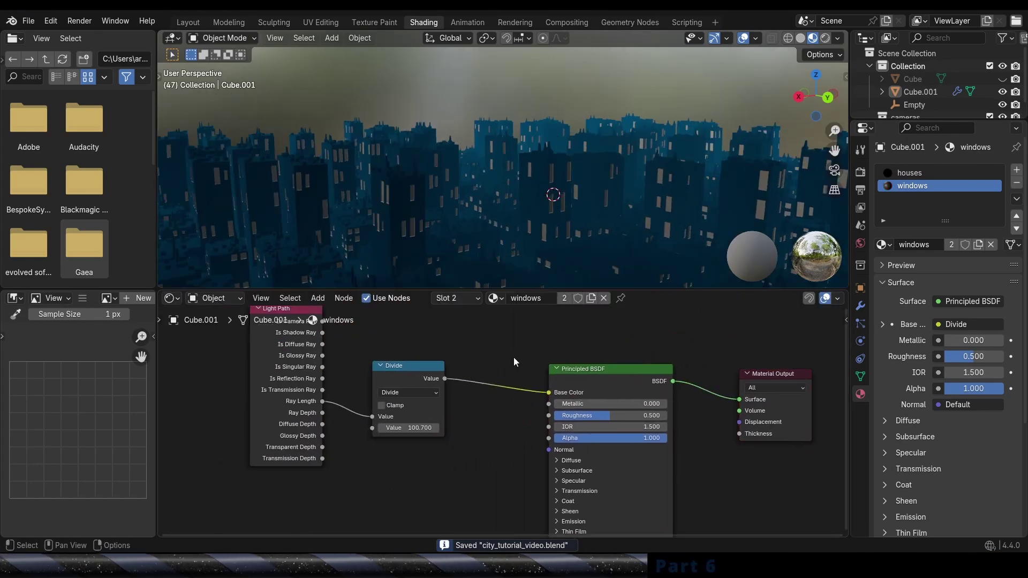
Step: Insert a Color Ramp node between the Divide and the Principled BSDF's Base Color in the windows material
drag(513, 356, 388, 408)
key(g)
click(397, 402)
scroll(474, 360, up, 4)
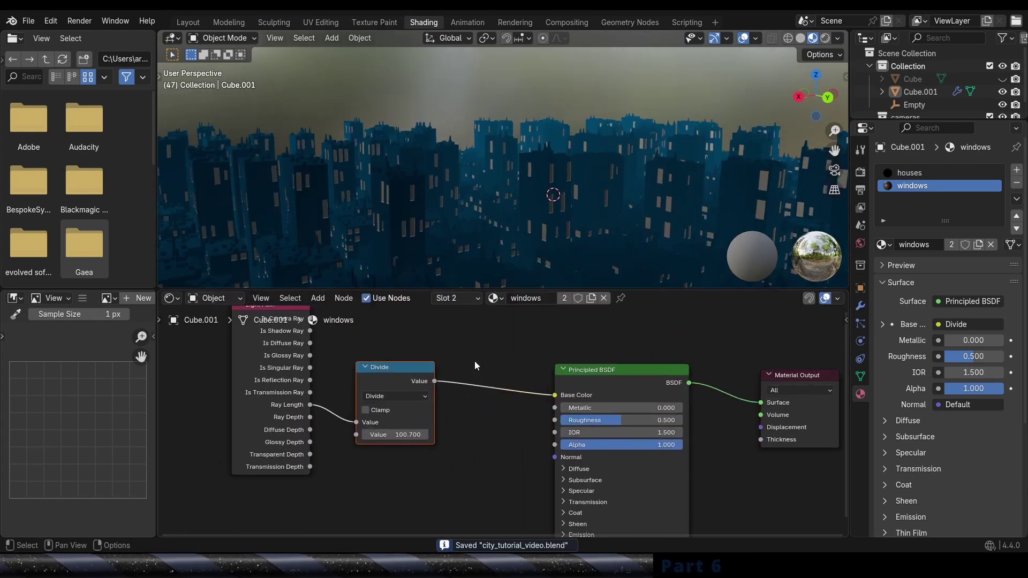
key(shift+a)
click(464, 336)
click(498, 372)
click(552, 406)
scroll(509, 391, up, 1)
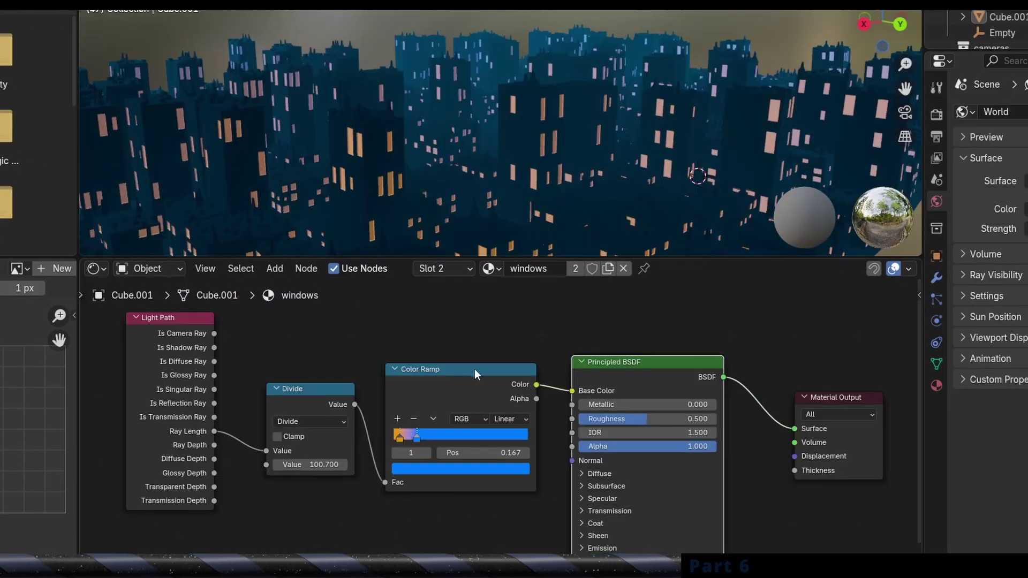
Step: Delete the windows material's Principled BSDF and add an Emission node in its place
drag(475, 368, 479, 364)
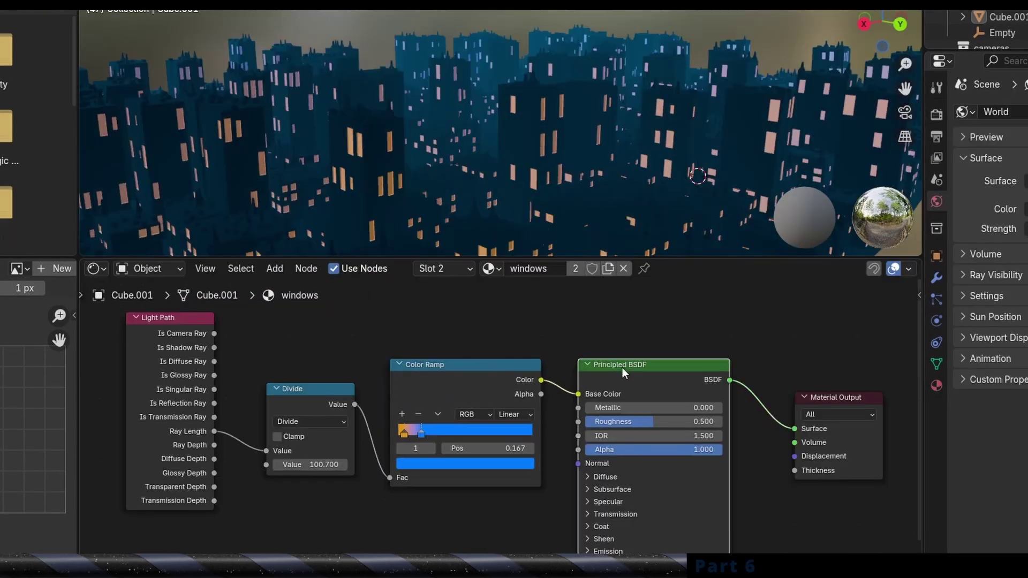
drag(622, 368, 621, 377)
key(x)
key(shift+a)
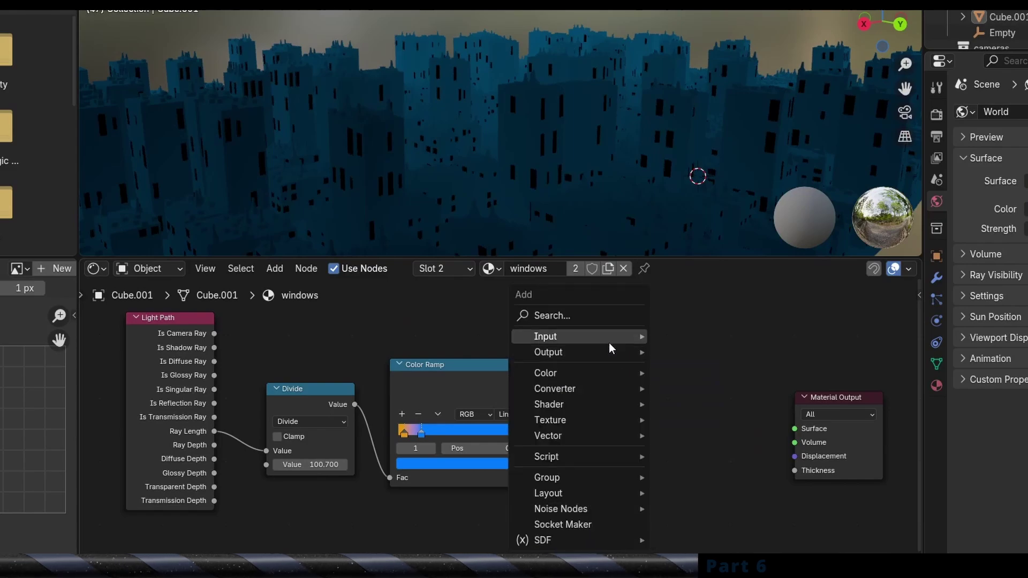
text(em)
key(Return)
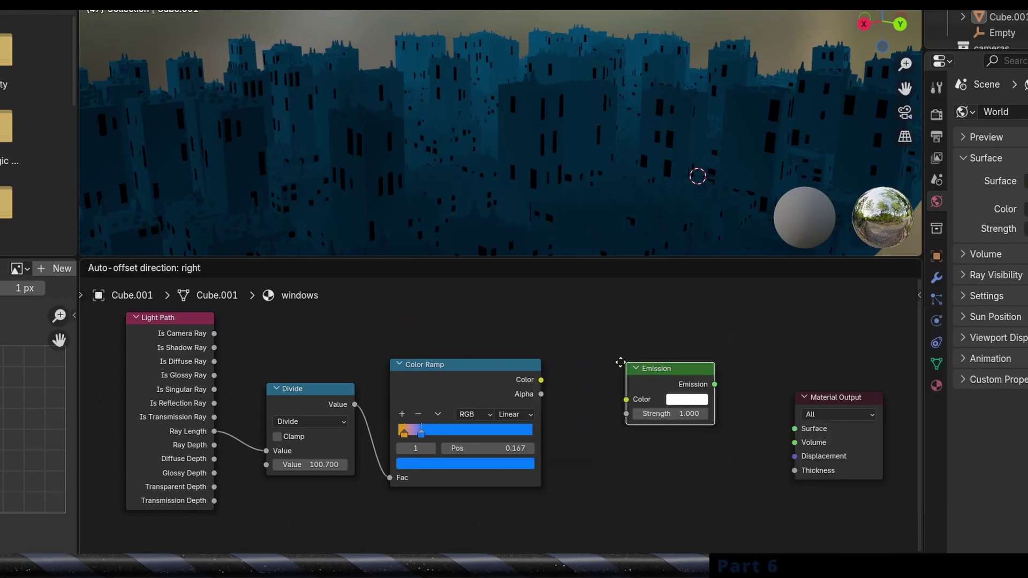
click(632, 361)
Step: Connect the Color Ramp's Color to the Emission's Color and the Emission to the Material Output's Surface, and save the file
drag(541, 380, 591, 386)
drag(678, 369, 795, 428)
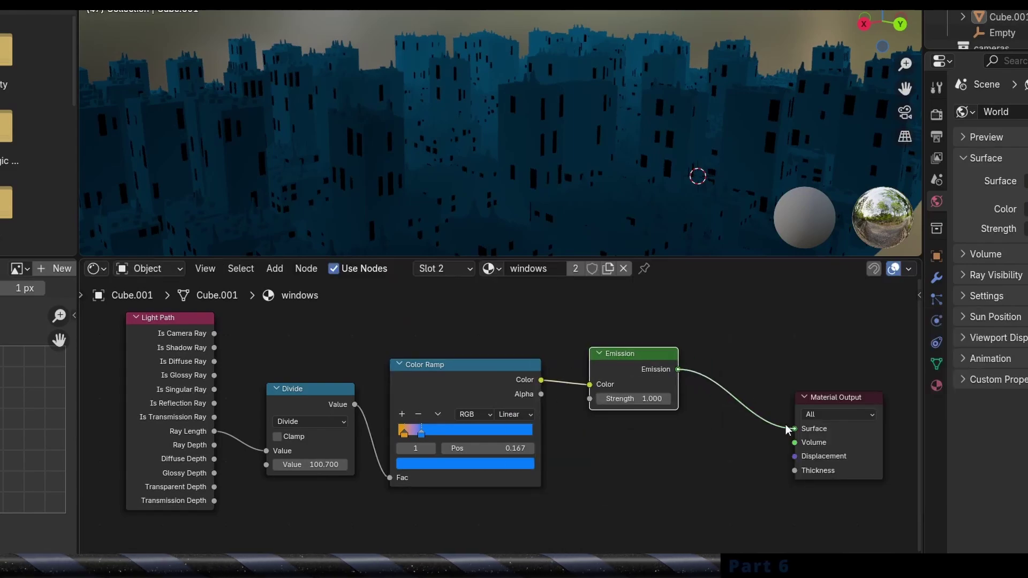
key(ctrl+s)
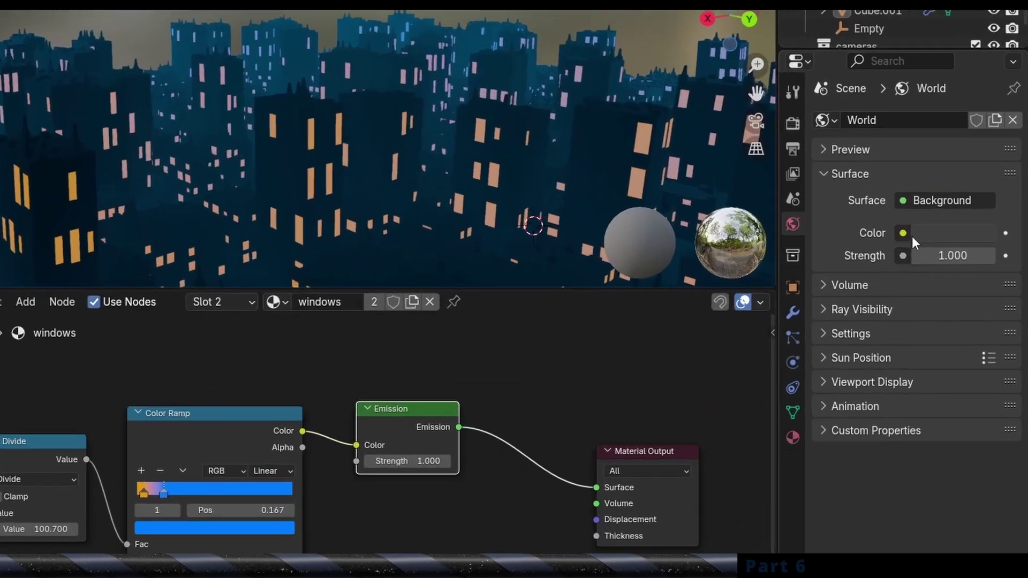
Step: Assign a Sky Texture to the World background color and switch the 3D viewport to rendered shading
click(939, 249)
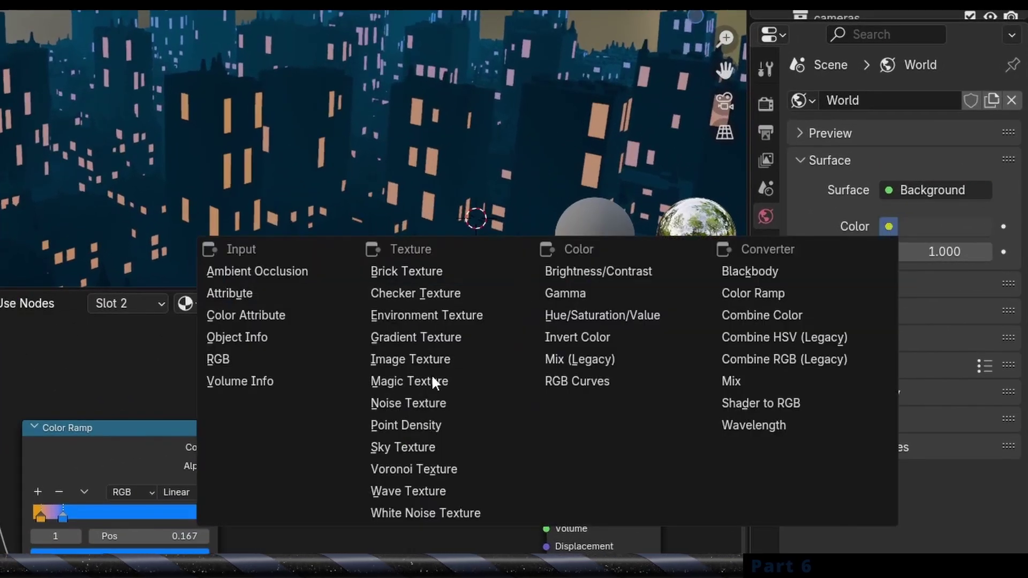
click(423, 444)
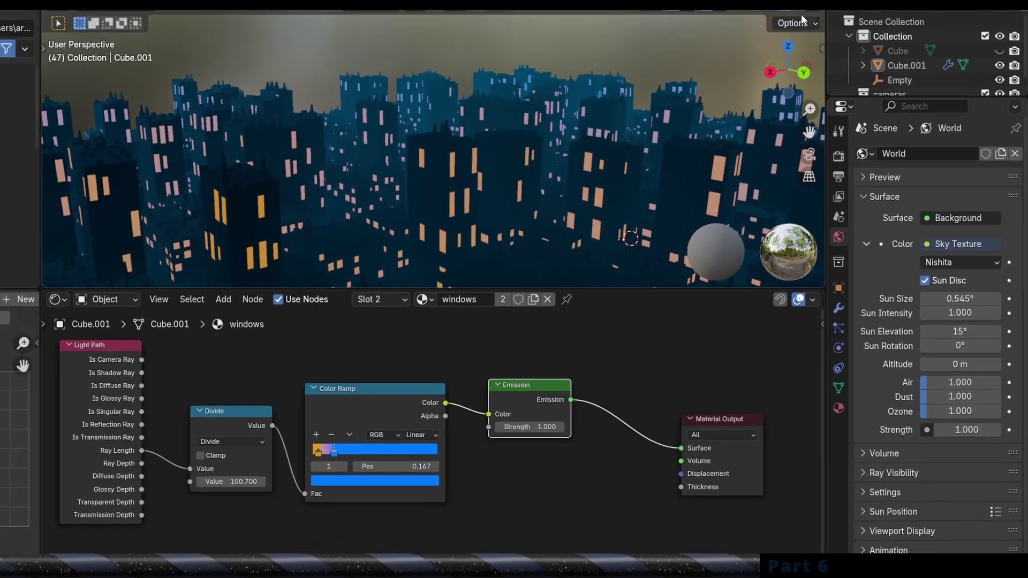
click(719, 0)
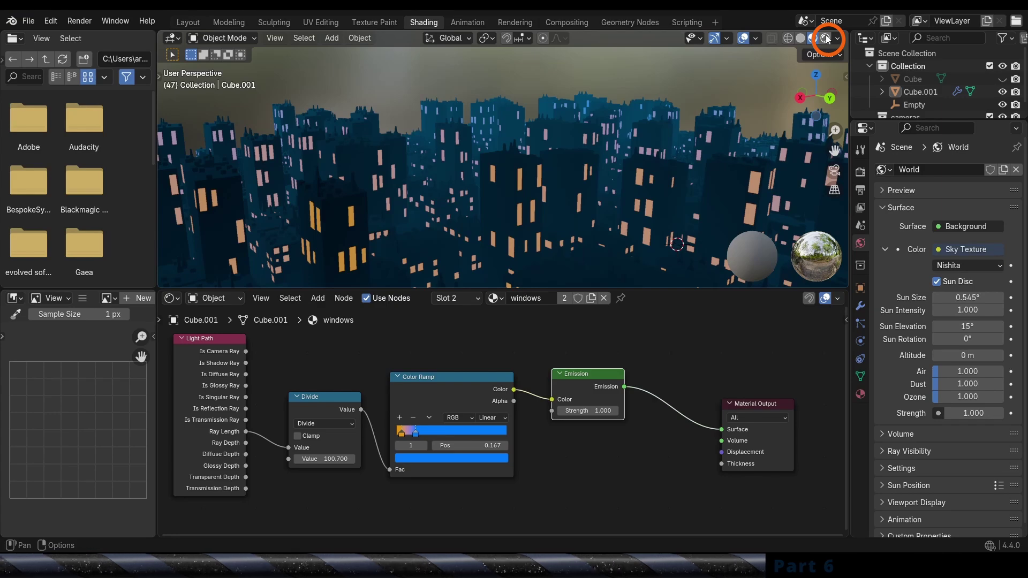
click(827, 39)
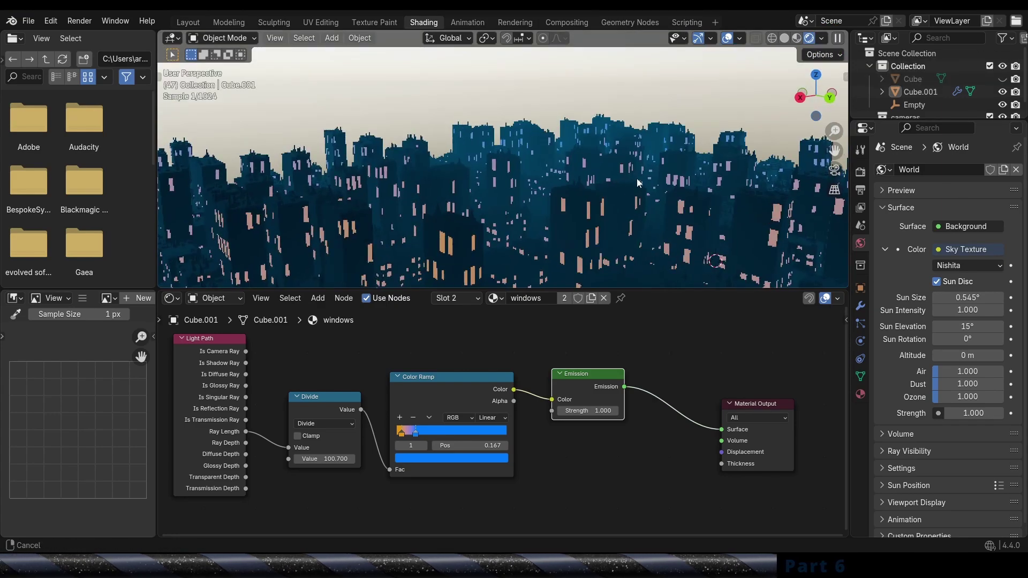
Step: Examine the city skyline and sky from several angles and distances in the rendered viewport
scroll(653, 180, down, 2)
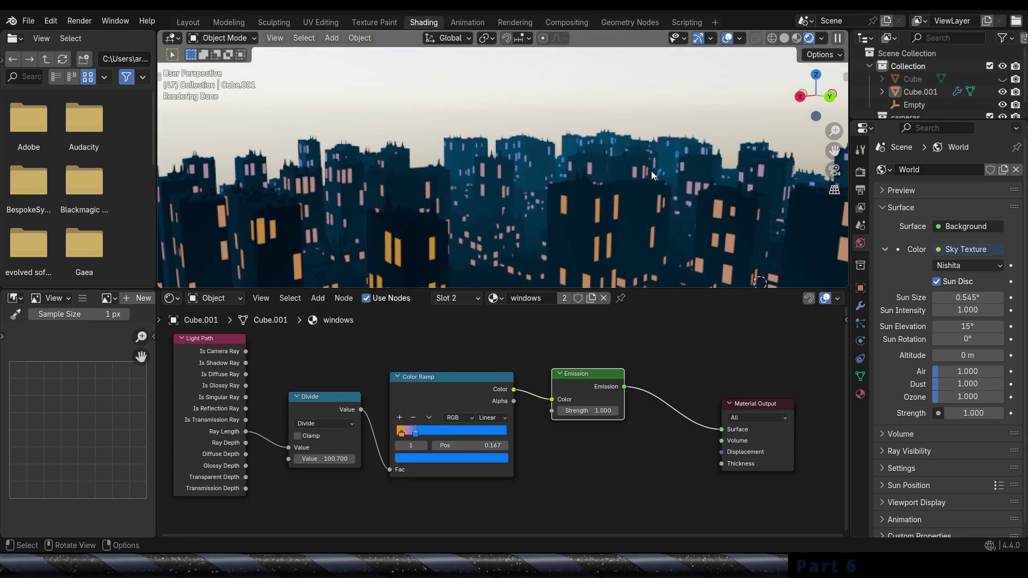
scroll(654, 170, down, 6)
middle_drag(678, 161, 627, 185)
scroll(605, 162, up, 7)
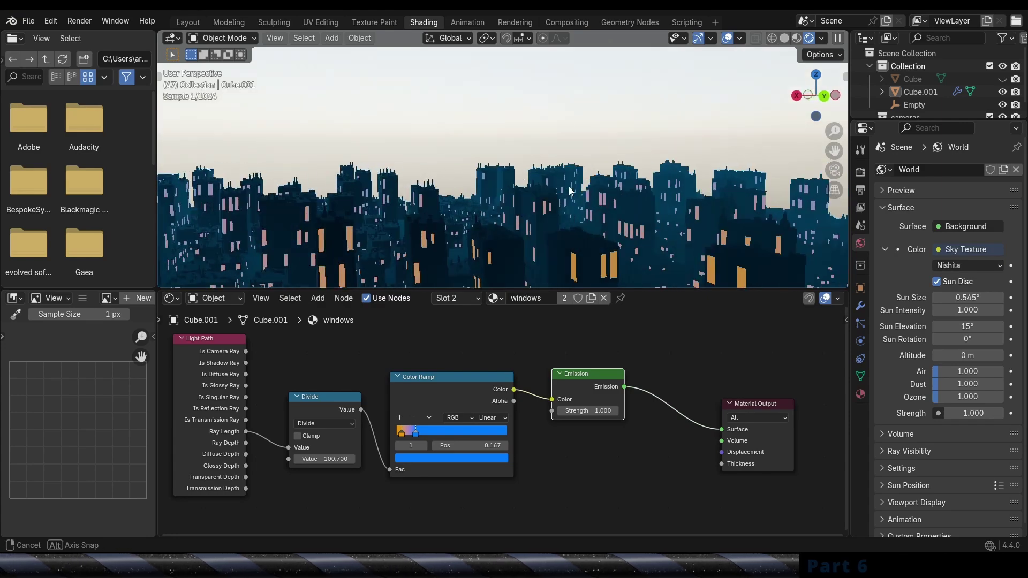
scroll(601, 235, up, 2)
drag(577, 375, 588, 382)
scroll(597, 232, up, 2)
scroll(622, 183, down, 4)
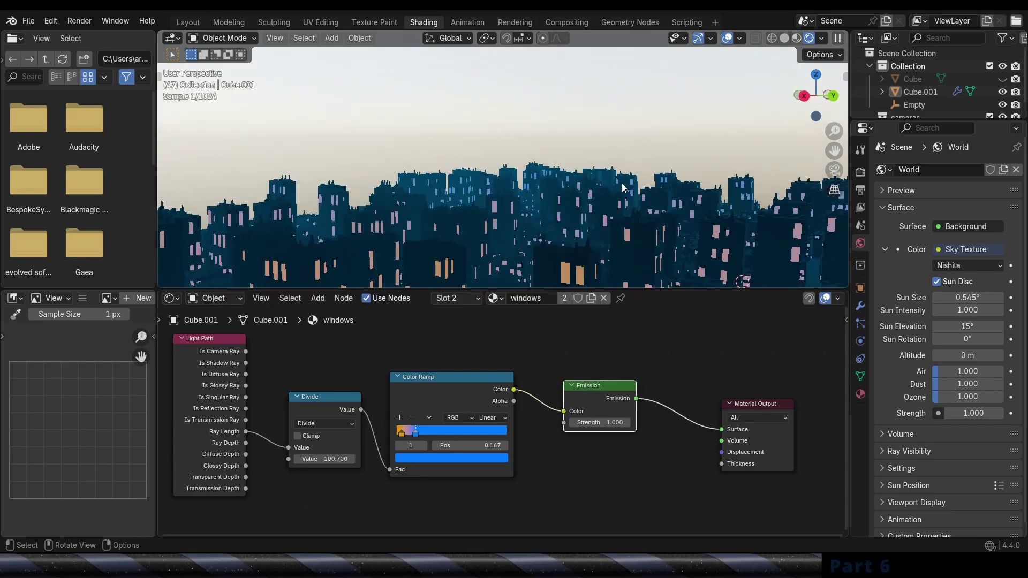
scroll(622, 183, up, 1)
key(ctrl+s)
shift+middle_drag(611, 185, 621, 166)
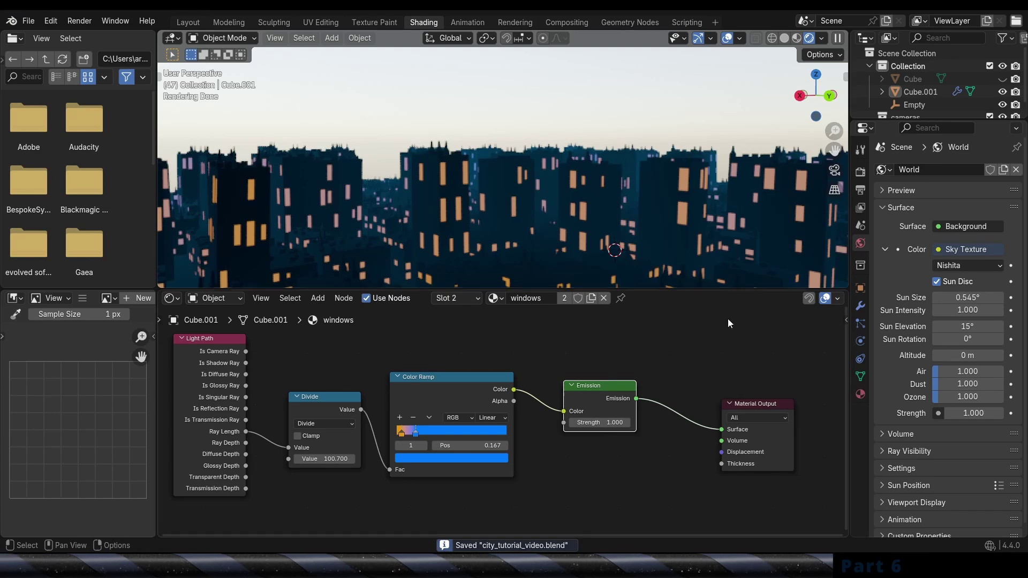
key(ctrl+z)
middle_drag(524, 168, 521, 186)
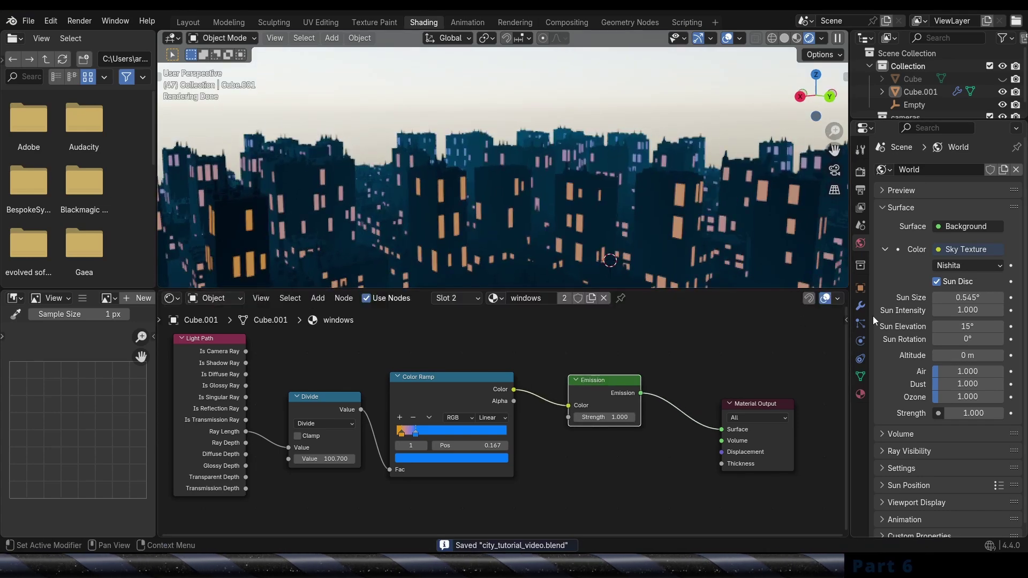
drag(615, 383, 605, 381)
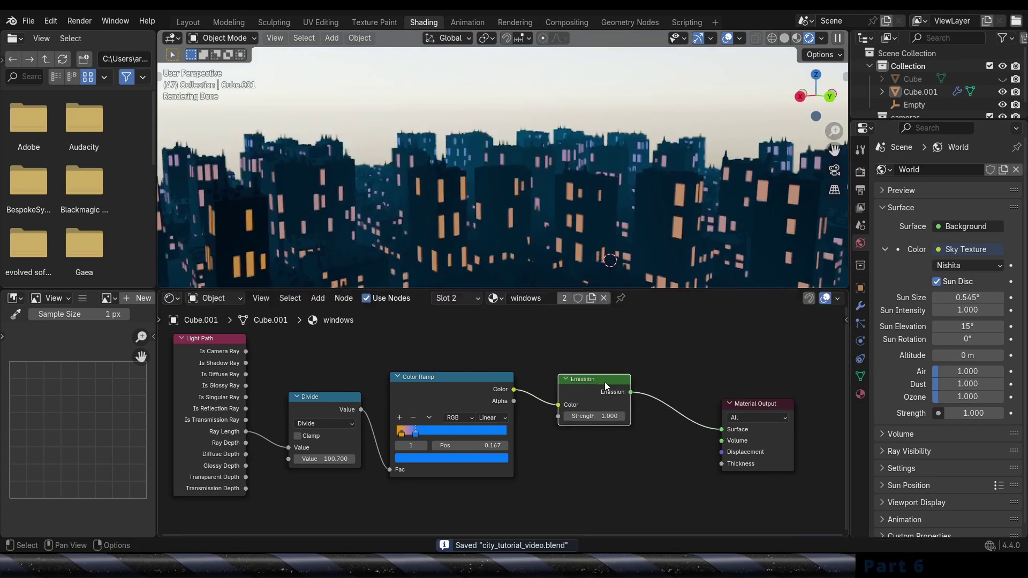
Step: Set the Sky Texture's Ozone to 10.000 and save the file
mouse_move(637, 185)
middle_down()
mouse_move(621, 173)
mouse_move(635, 156)
mouse_move(636, 173)
middle_up()
drag(937, 398, 1005, 398)
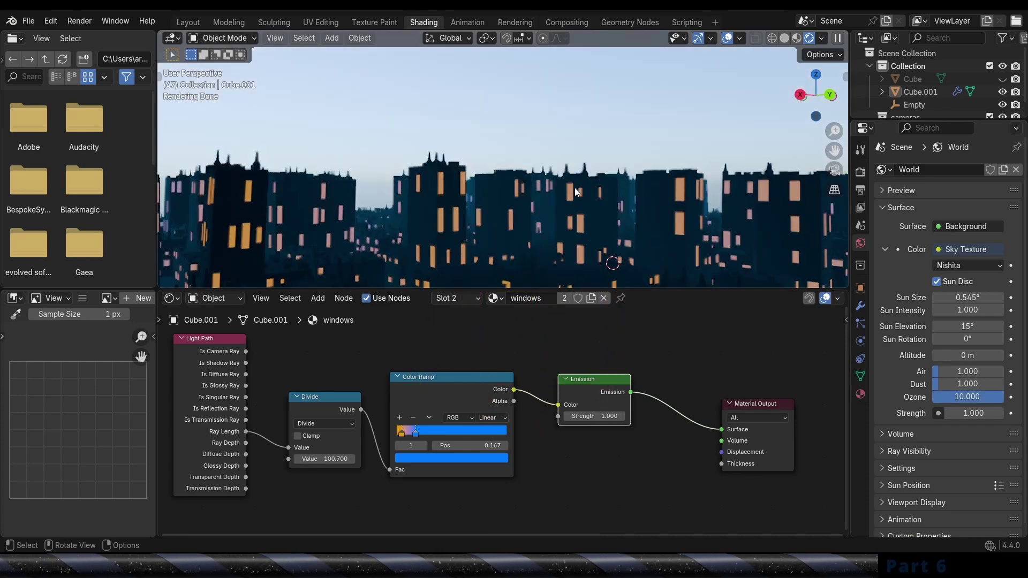
key(ctrl+s)
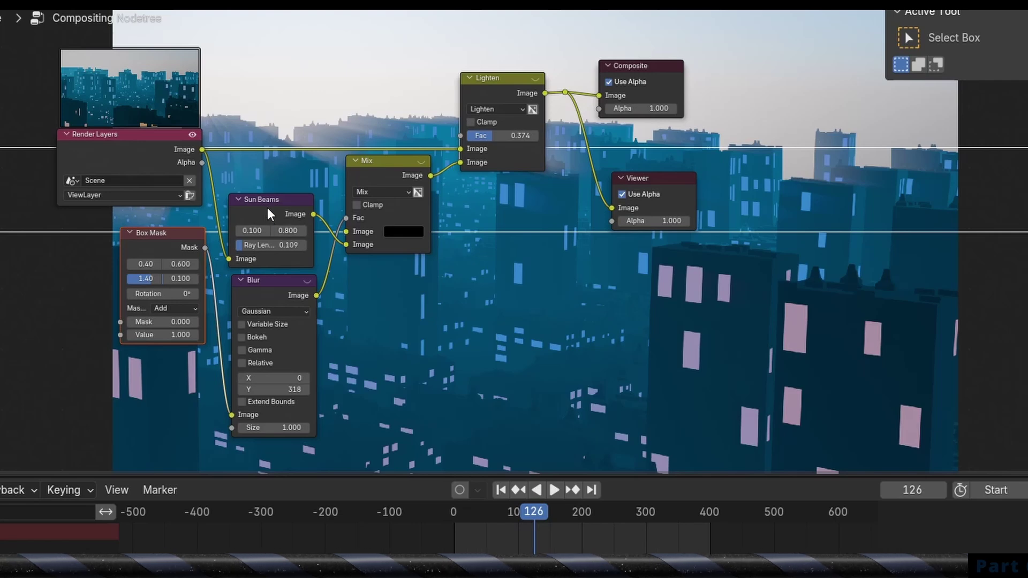
Step: Rearrange the Sun Beams, Blur, Box Mask and Lighten nodes in the compositing node tree so they are clearly laid out
drag(267, 208, 272, 189)
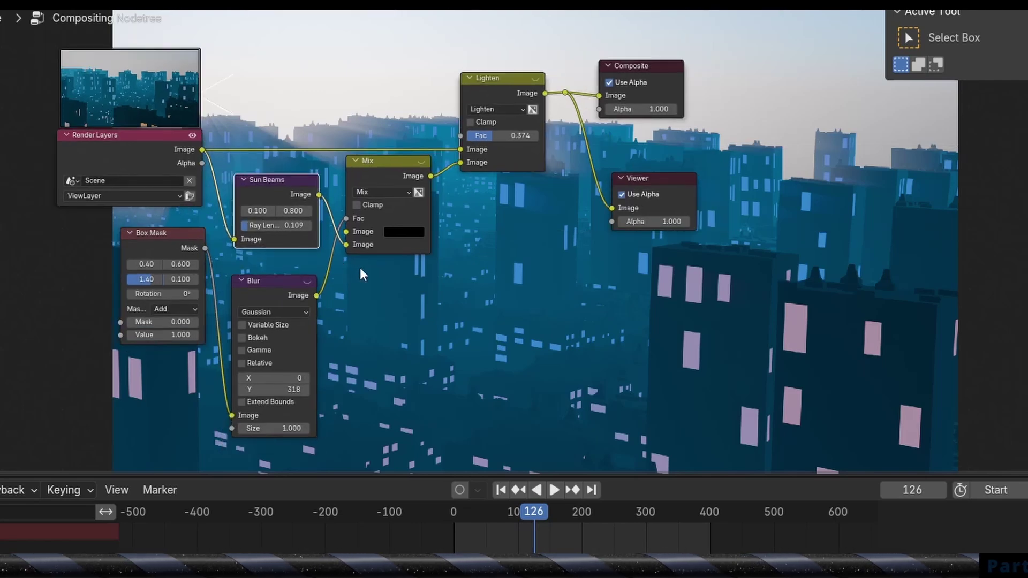
scroll(360, 268, up, 1)
drag(261, 281, 268, 267)
drag(138, 231, 143, 249)
drag(263, 269, 259, 264)
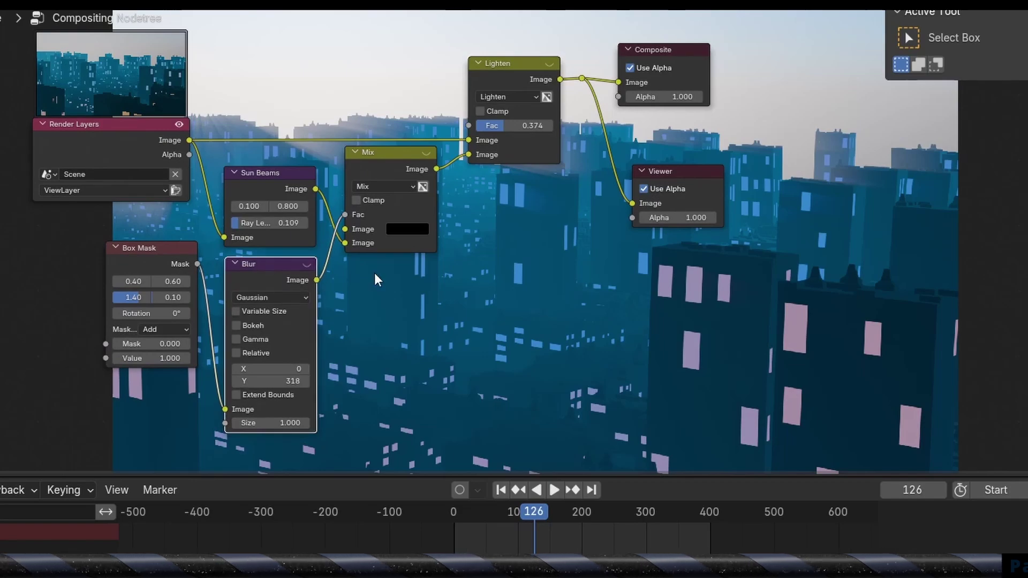
middle_drag(374, 273, 361, 328)
drag(496, 118, 499, 112)
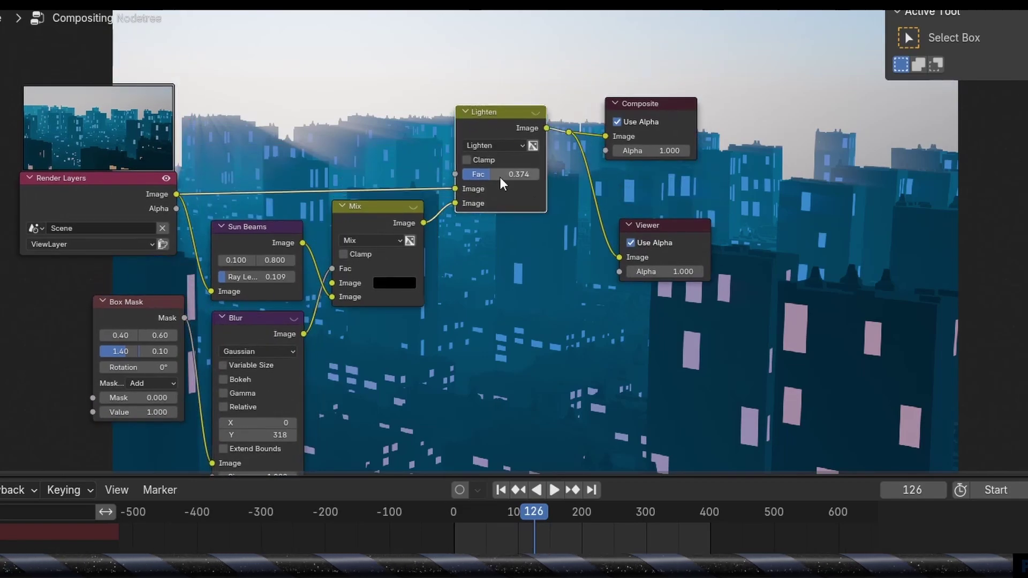